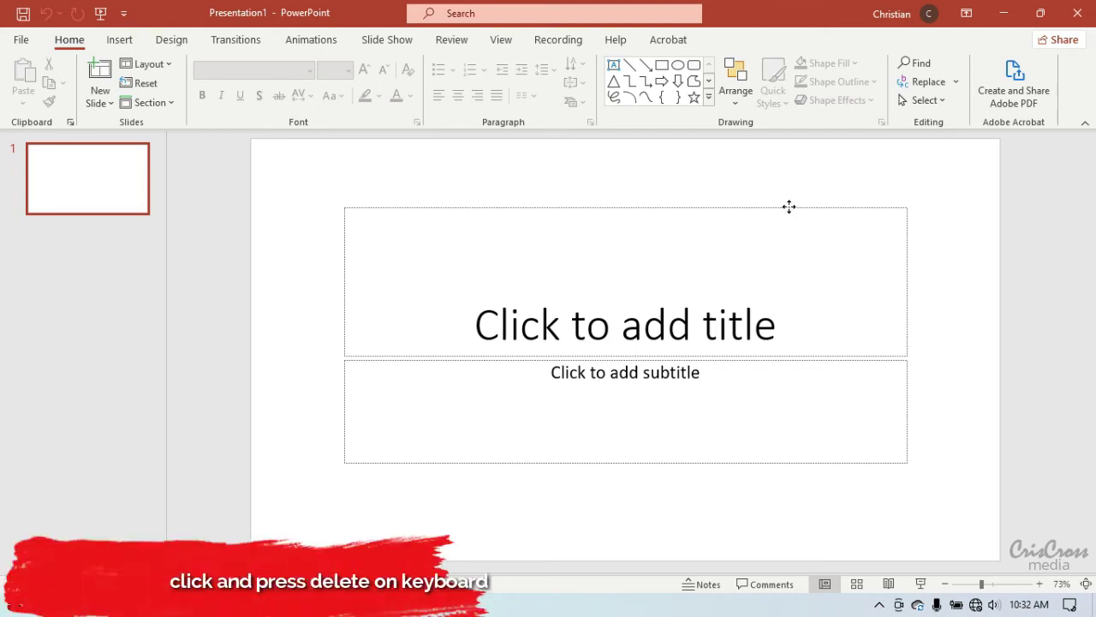
Delete the title placeholder and then the subtitle placeholder from slide 1.
{"action": "left_click", "coordinate": [789, 207]}
{"action": "key", "text": "Delete"}
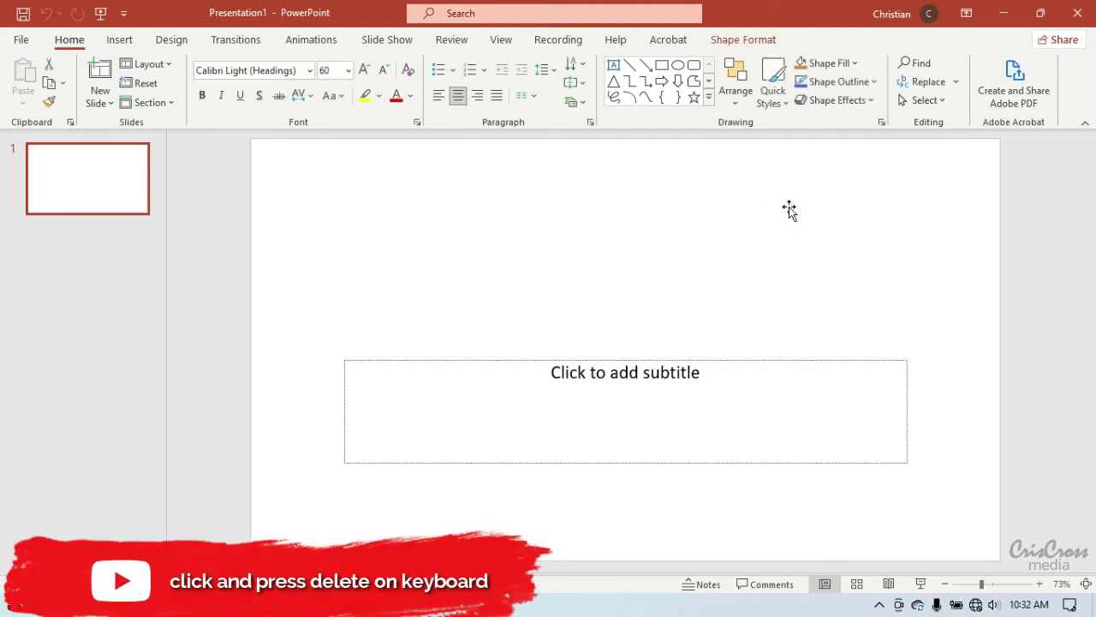
{"action": "left_click", "coordinate": [810, 358]}
{"action": "key", "text": "Delete"}
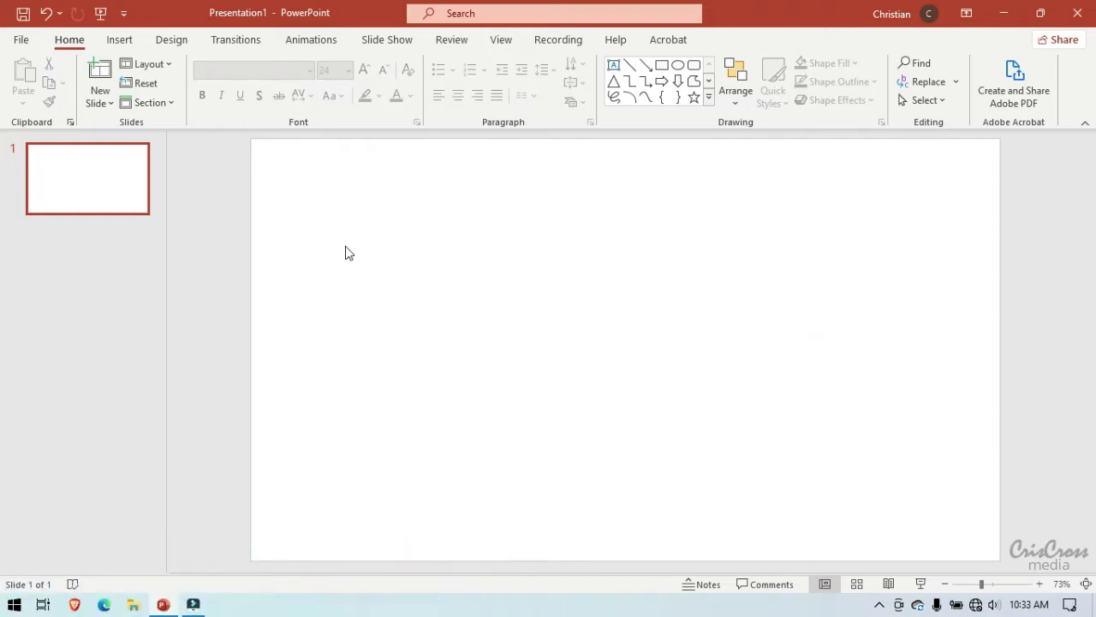
Switch the slide background to a gradient fill in Format Background.
{"action": "right_click", "coordinate": [455, 267]}
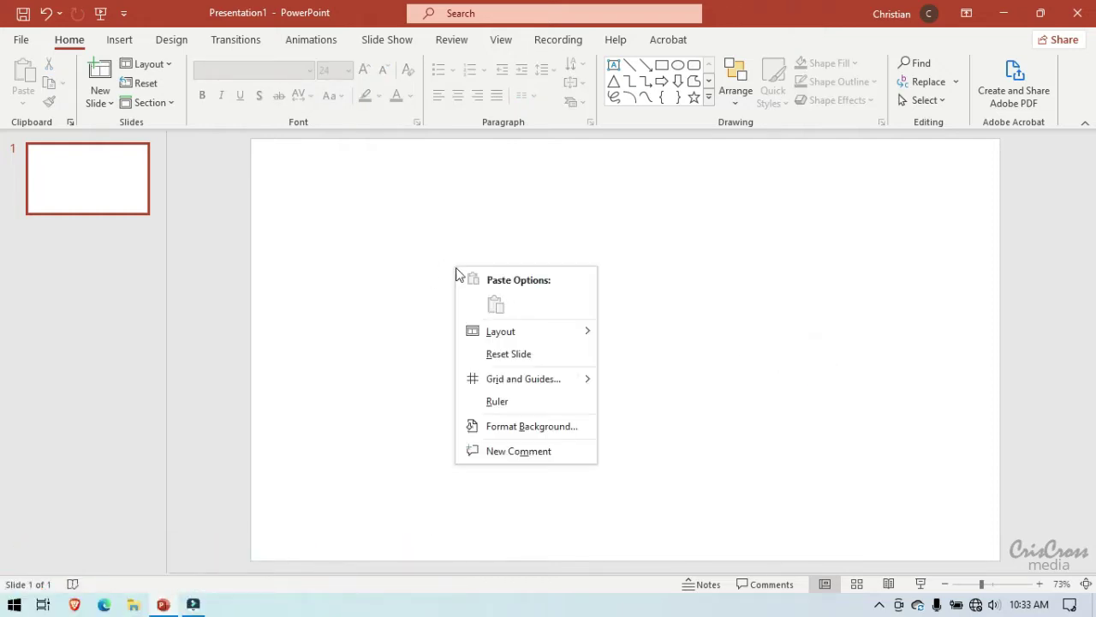
{"action": "left_click", "coordinate": [512, 428]}
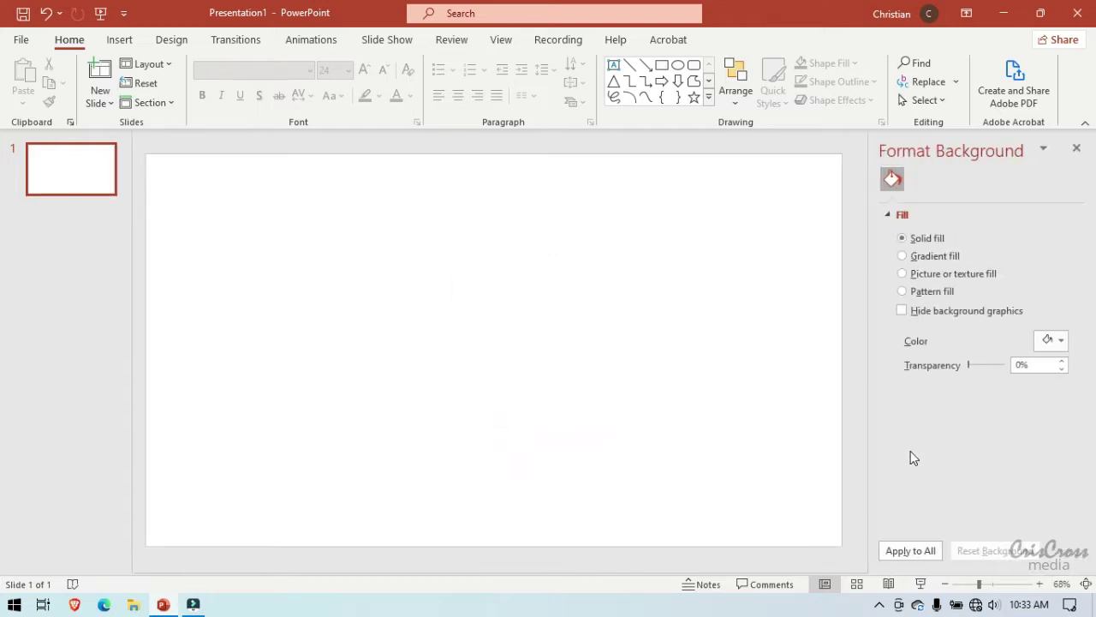
{"action": "left_click", "coordinate": [1061, 340]}
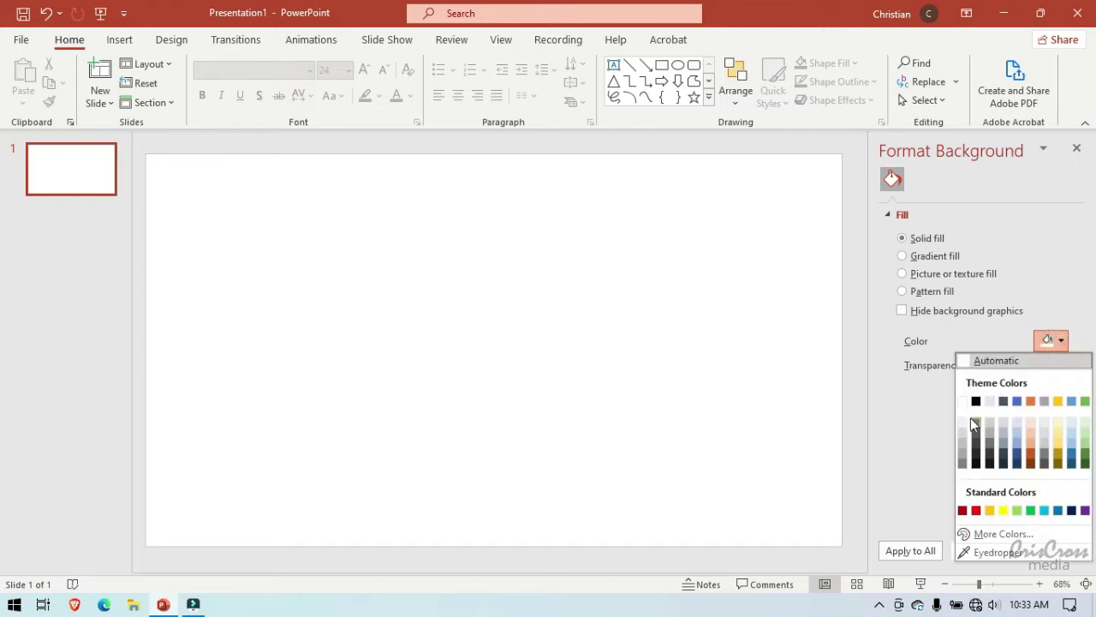
{"action": "left_click", "coordinate": [901, 257]}
{"action": "left_click", "coordinate": [901, 256]}
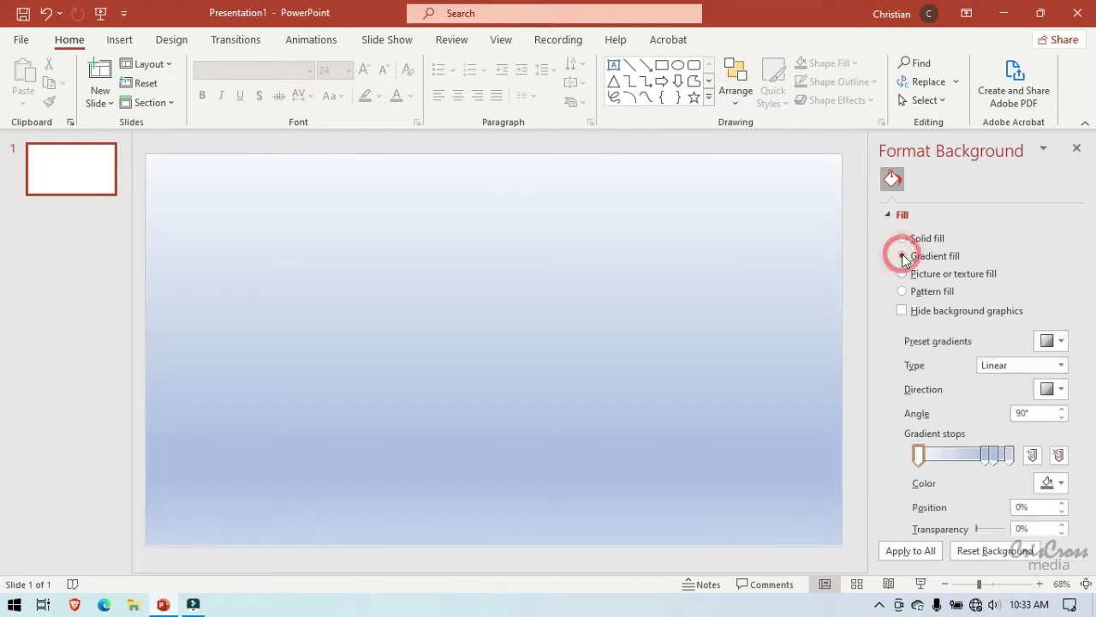
Move the 83% gradient stop to 47% and make it near-white.
{"action": "left_click", "coordinate": [993, 455]}
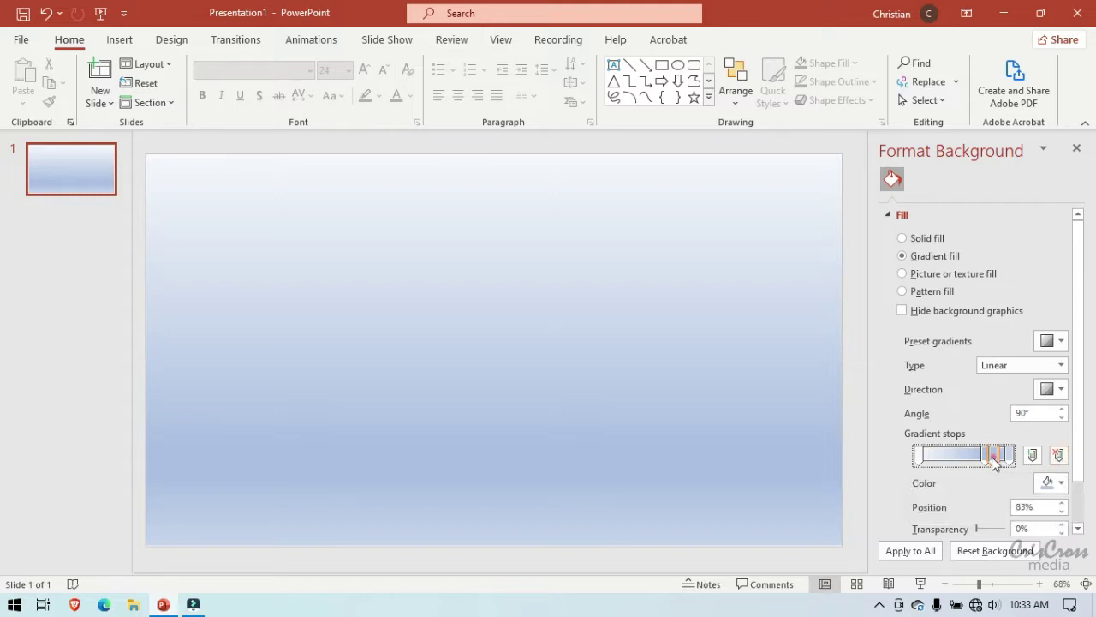
{"action": "left_click_drag", "start_coordinate": [993, 456], "coordinate": [961, 455]}
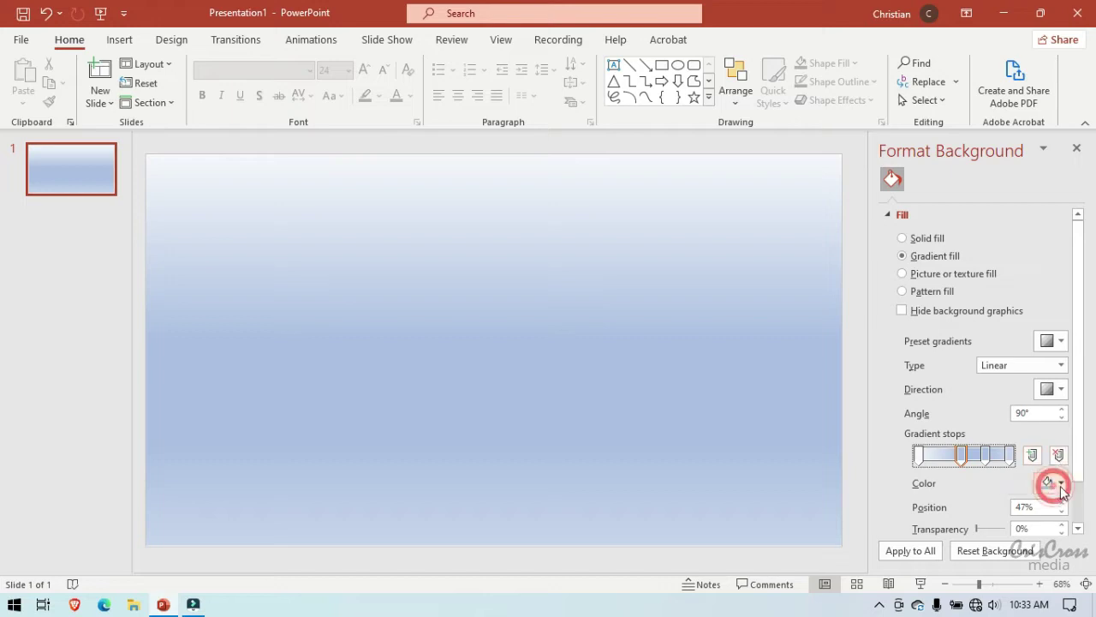
{"action": "left_click", "coordinate": [1062, 483]}
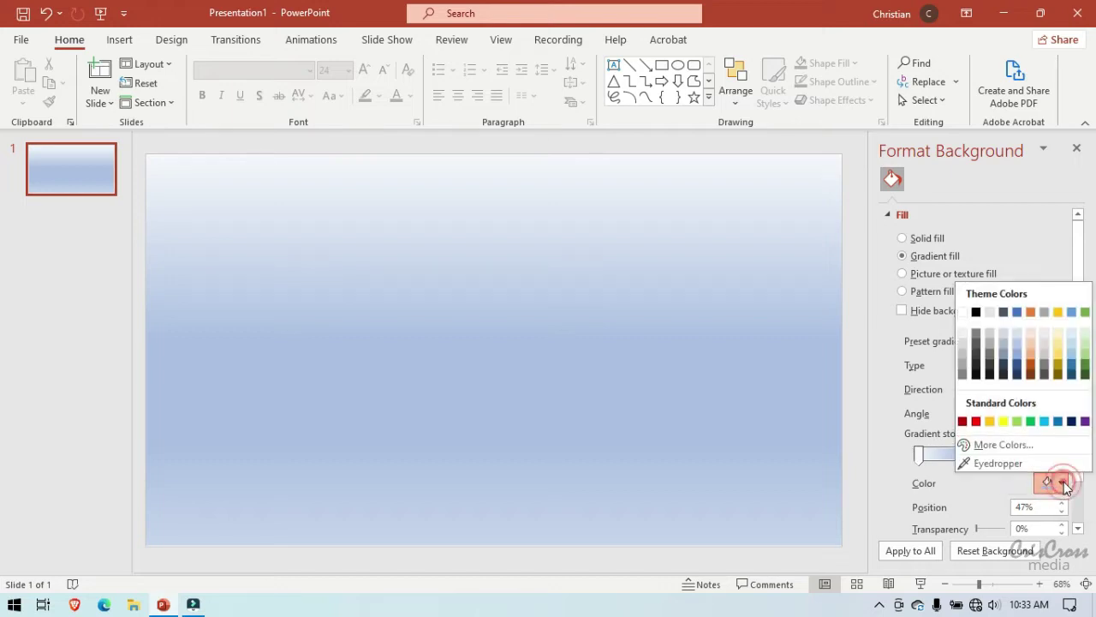
{"action": "left_click", "coordinate": [965, 341]}
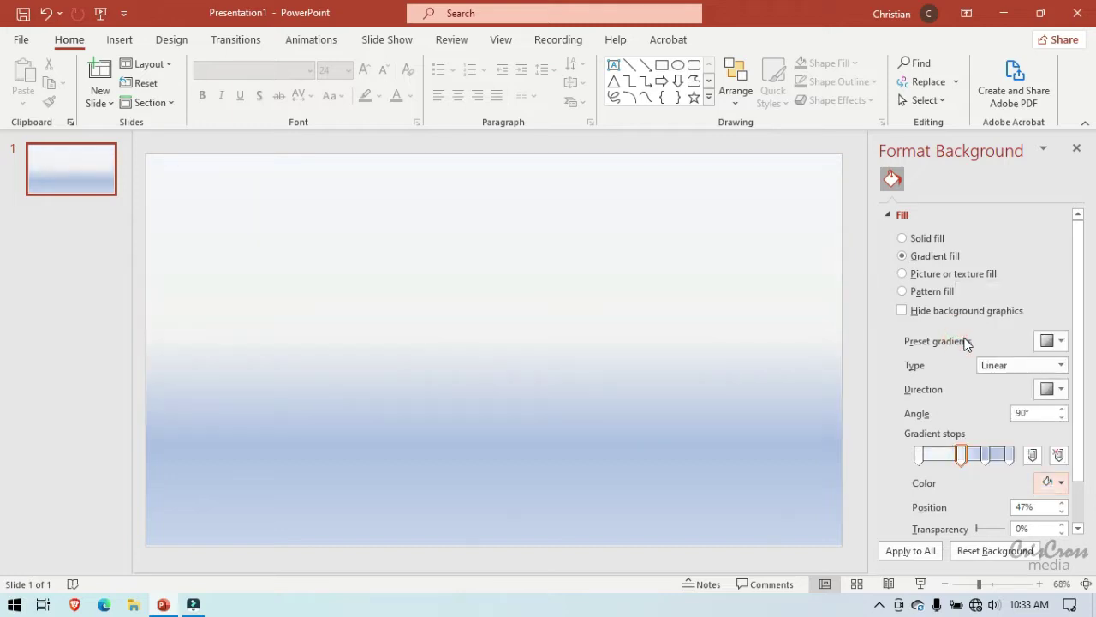
Remove the 74% gradient stop and make the 100% stop light grey.
{"action": "left_click", "coordinate": [986, 455]}
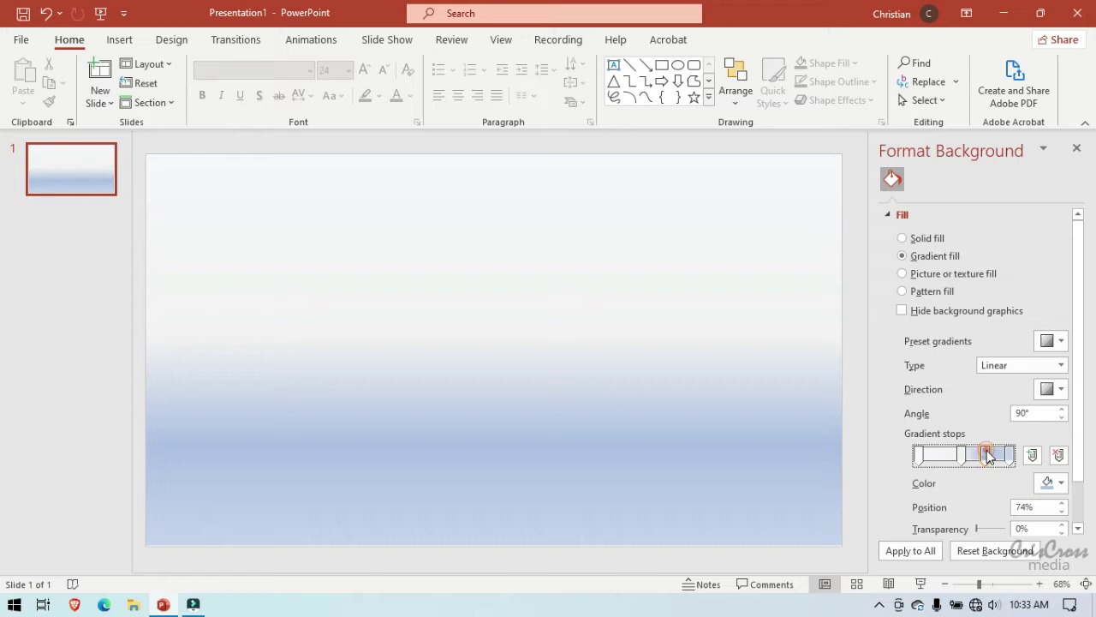
{"action": "left_click", "coordinate": [1059, 455]}
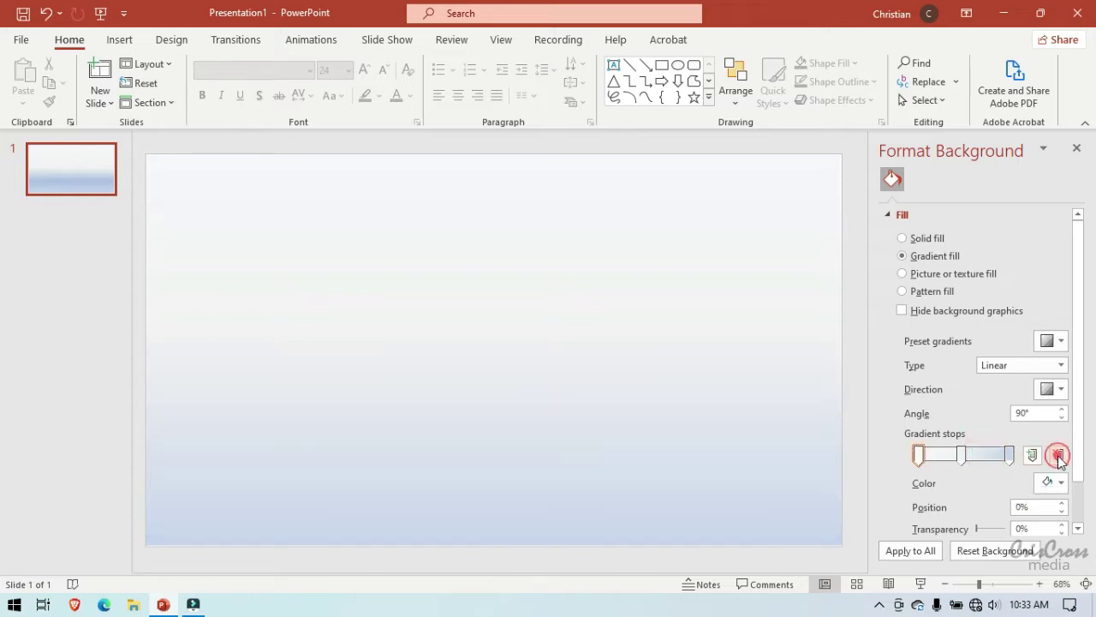
{"action": "left_click", "coordinate": [1008, 459]}
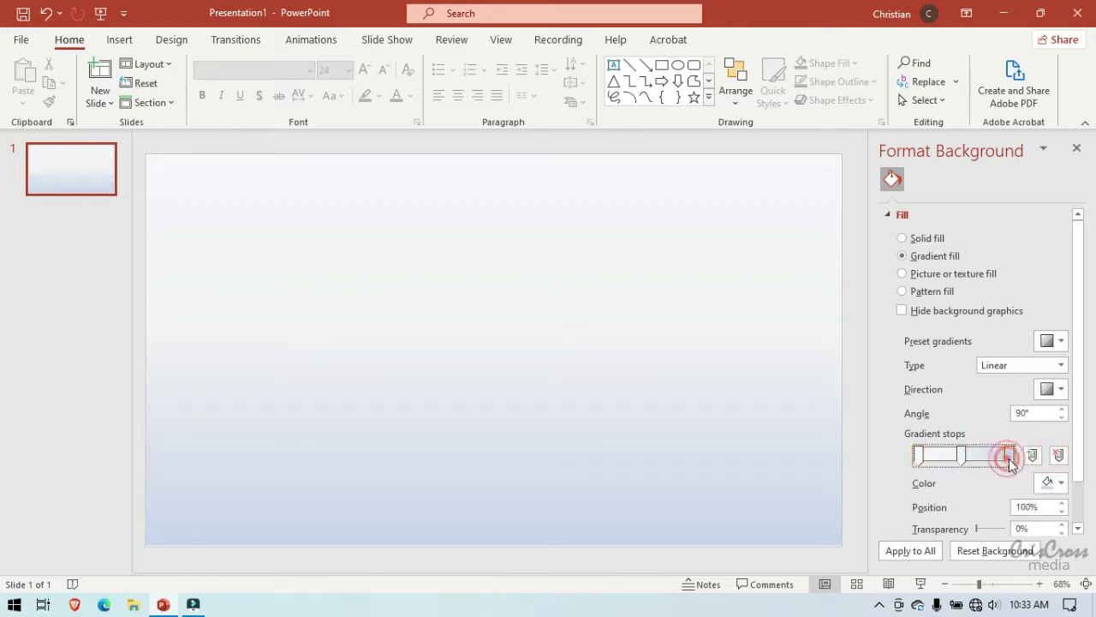
{"action": "left_click", "coordinate": [1059, 483]}
{"action": "left_click", "coordinate": [965, 340]}
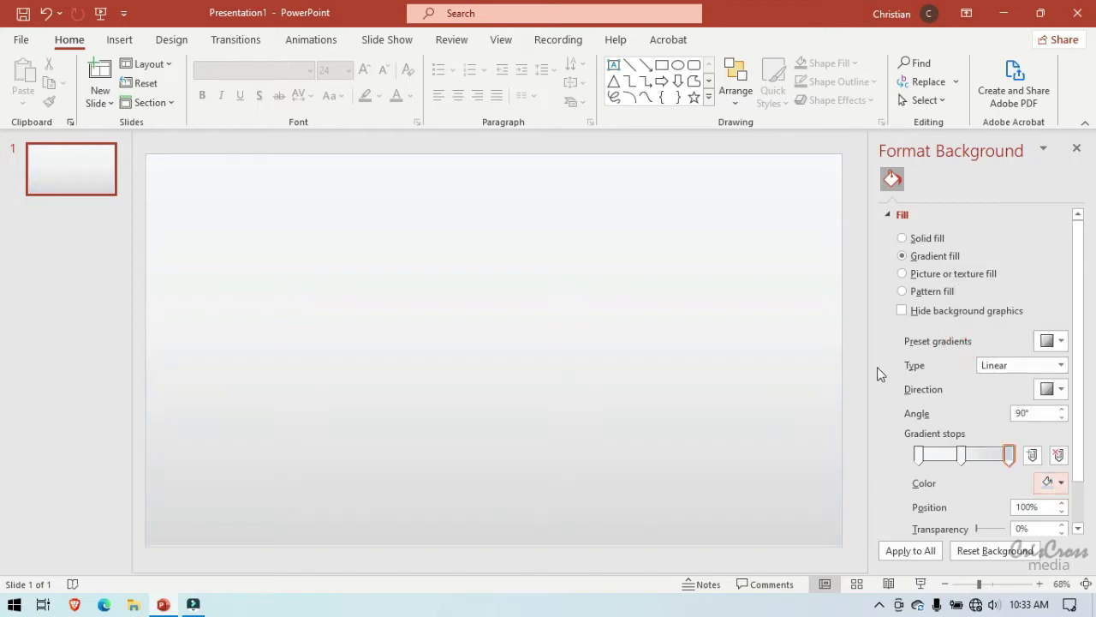
Draw an Oval circle of about 1.42" by 1.37" near the slide's top-left.
{"action": "left_click", "coordinate": [120, 43]}
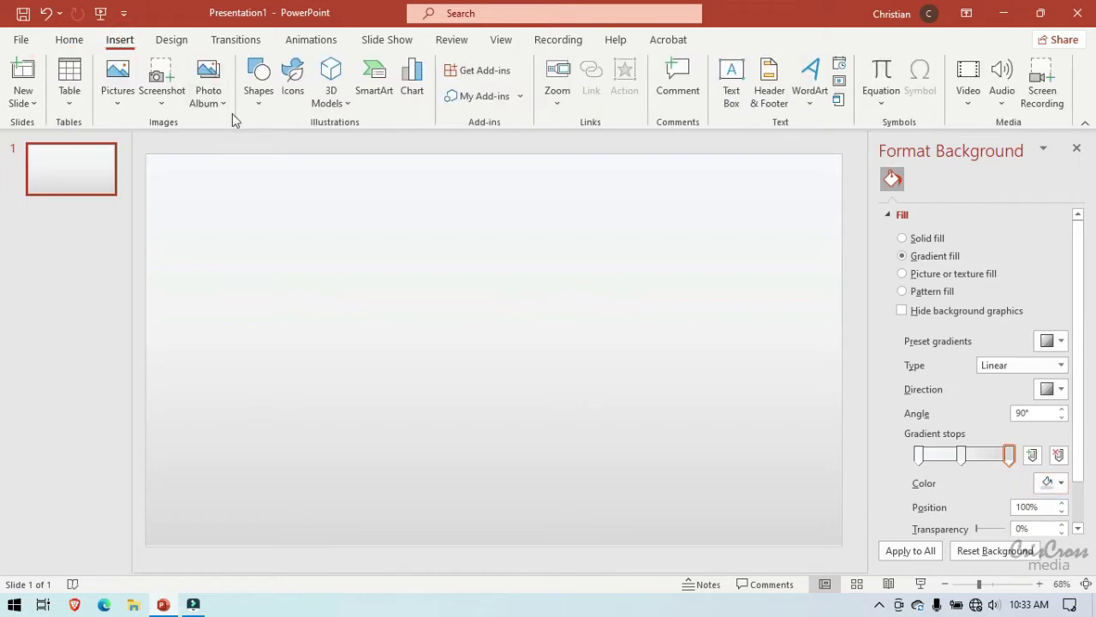
{"action": "left_click", "coordinate": [251, 106]}
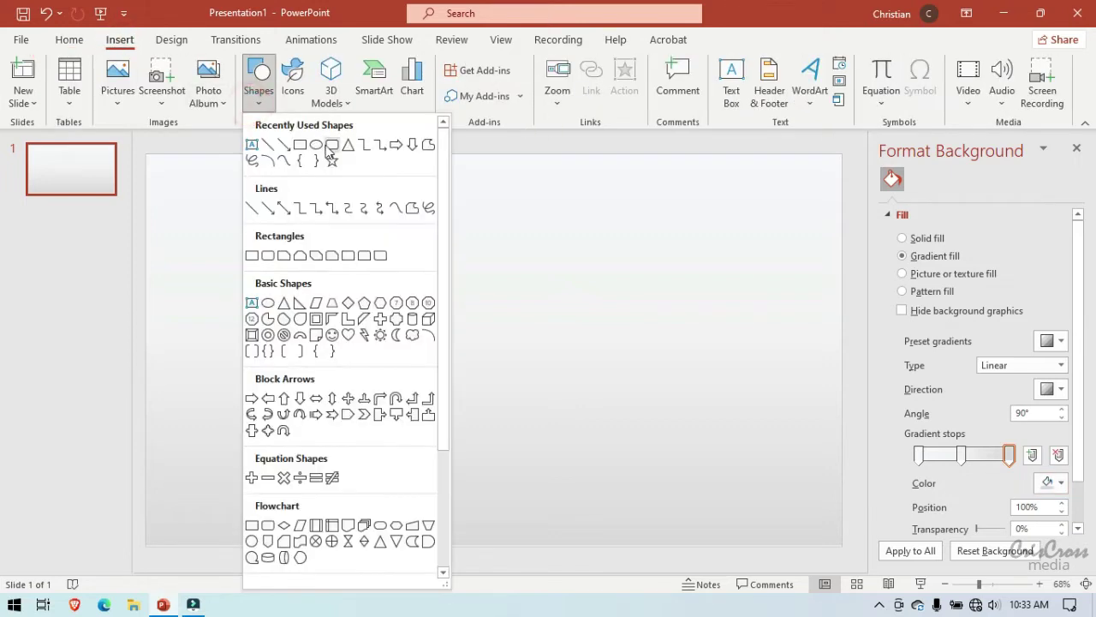
{"action": "left_click", "coordinate": [318, 143]}
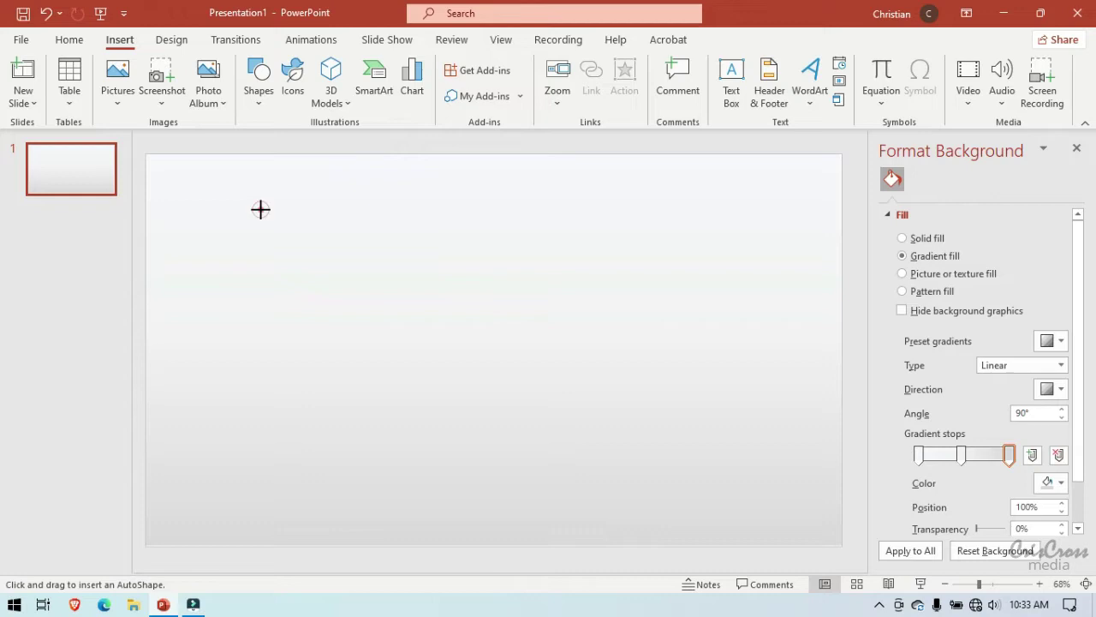
{"action": "left_click_drag", "start_coordinate": [261, 209], "coordinate": [333, 284]}
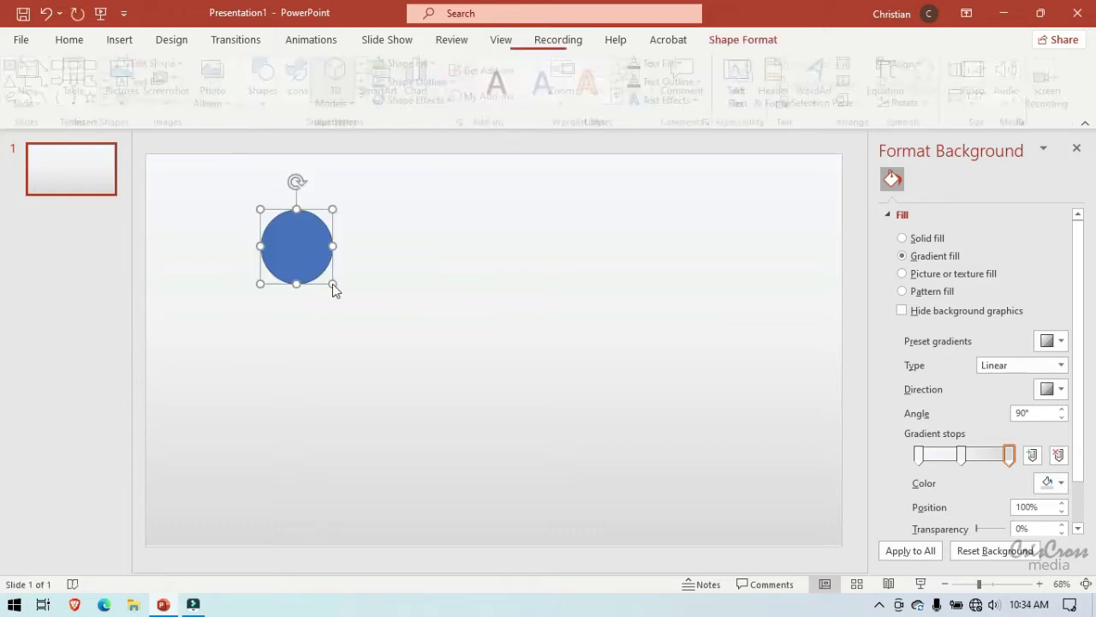
{"action": "left_click_drag", "start_coordinate": [291, 245], "coordinate": [306, 246]}
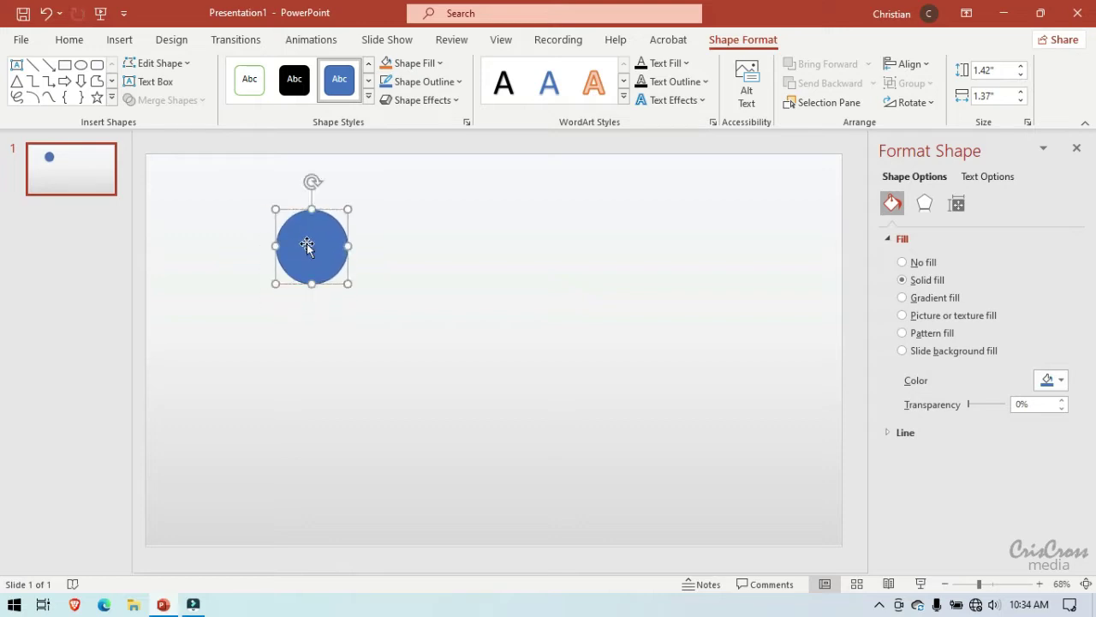
Give the circle a white outline 1.5 pt wide.
{"action": "left_click", "coordinate": [889, 433]}
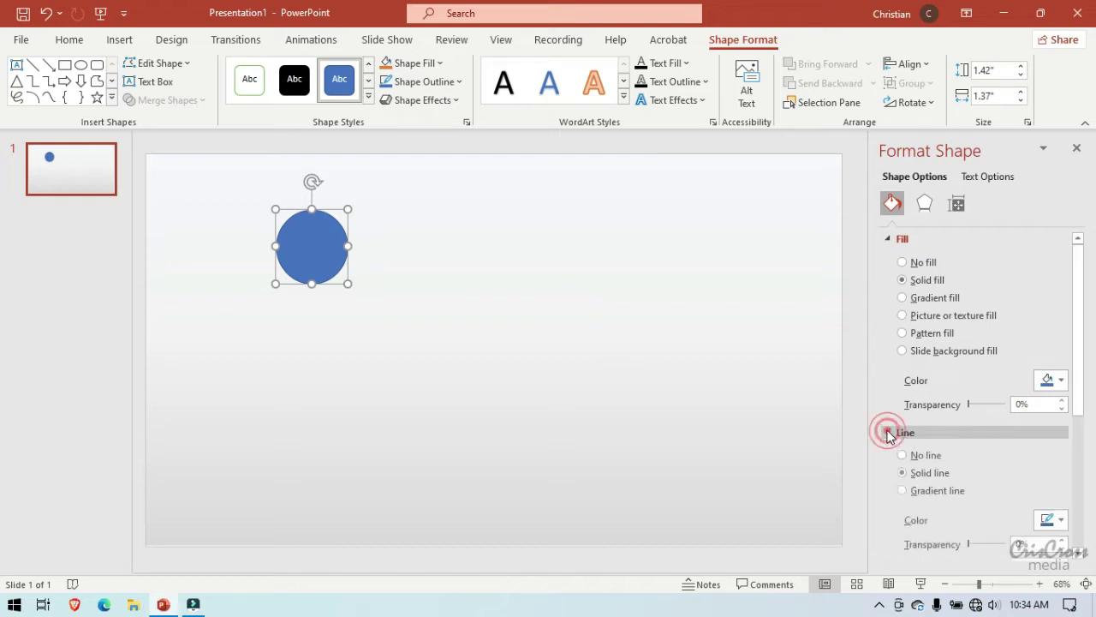
{"action": "left_click", "coordinate": [1062, 522]}
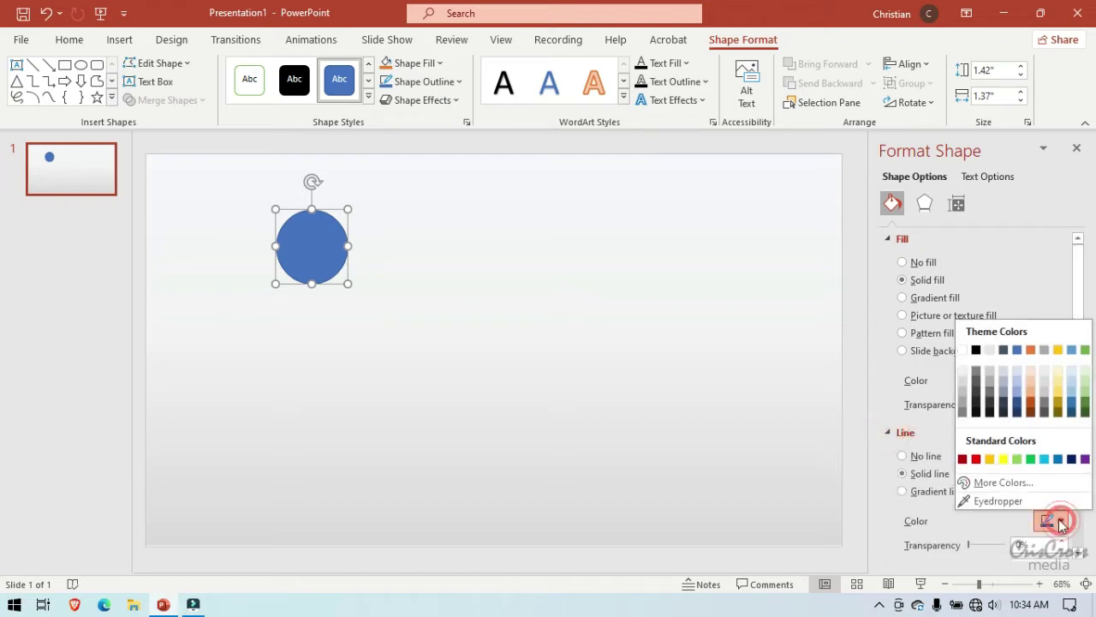
{"action": "left_click", "coordinate": [963, 350]}
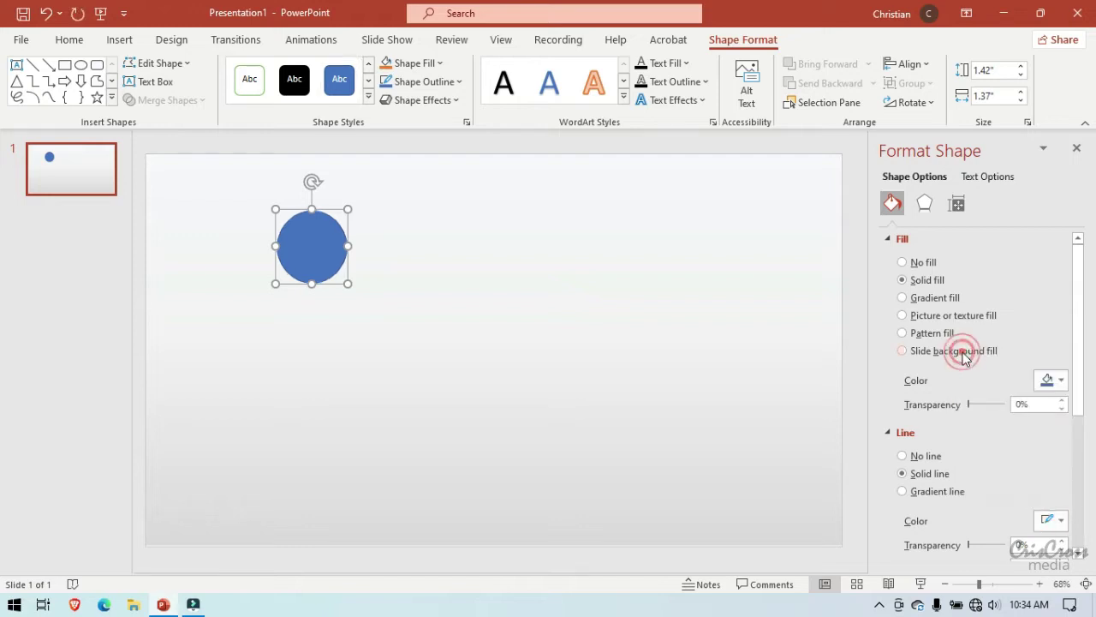
{"action": "left_click", "coordinate": [1078, 554]}
{"action": "left_click", "coordinate": [1078, 554]}
{"action": "left_click", "coordinate": [1078, 554]}
{"action": "left_click", "coordinate": [1078, 554]}
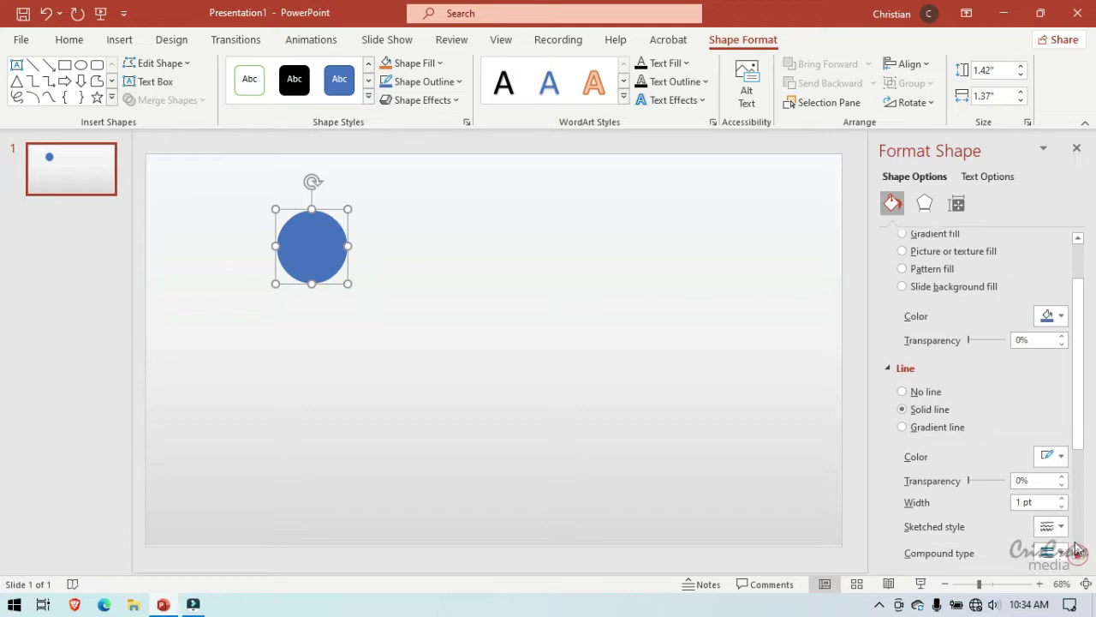
{"action": "left_click", "coordinate": [1062, 498]}
{"action": "left_click", "coordinate": [1062, 498]}
{"action": "scroll", "coordinate": [890, 372], "scroll_direction": "up", "scroll_amount": 1}
{"action": "left_click", "coordinate": [890, 371]}
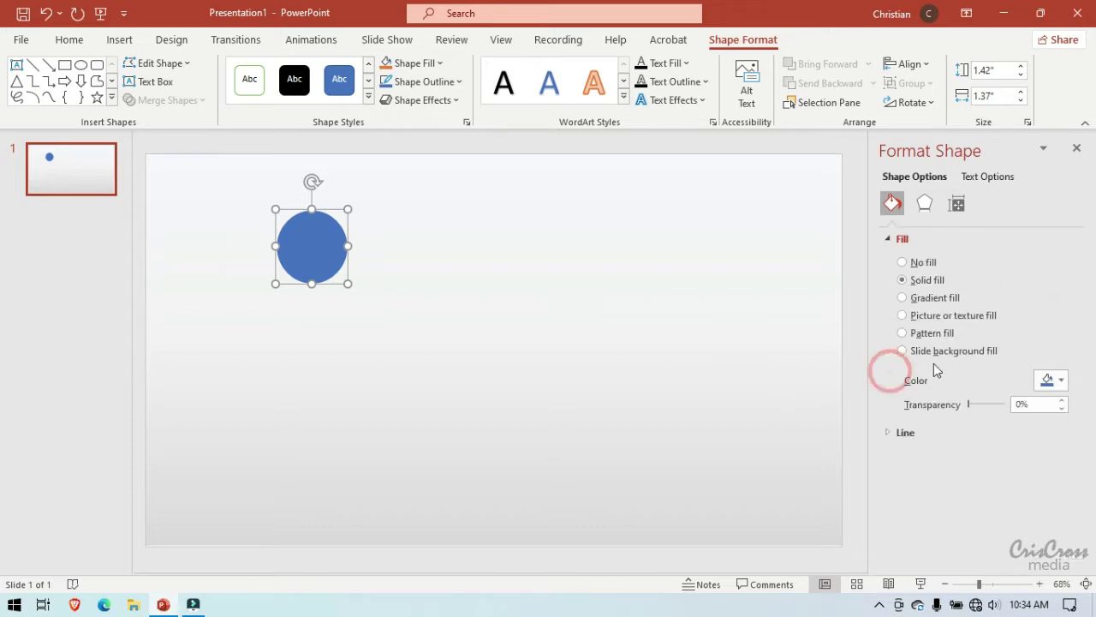
Fill the circle with the custom cyan colour #20DEE8.
{"action": "left_click", "coordinate": [1062, 381]}
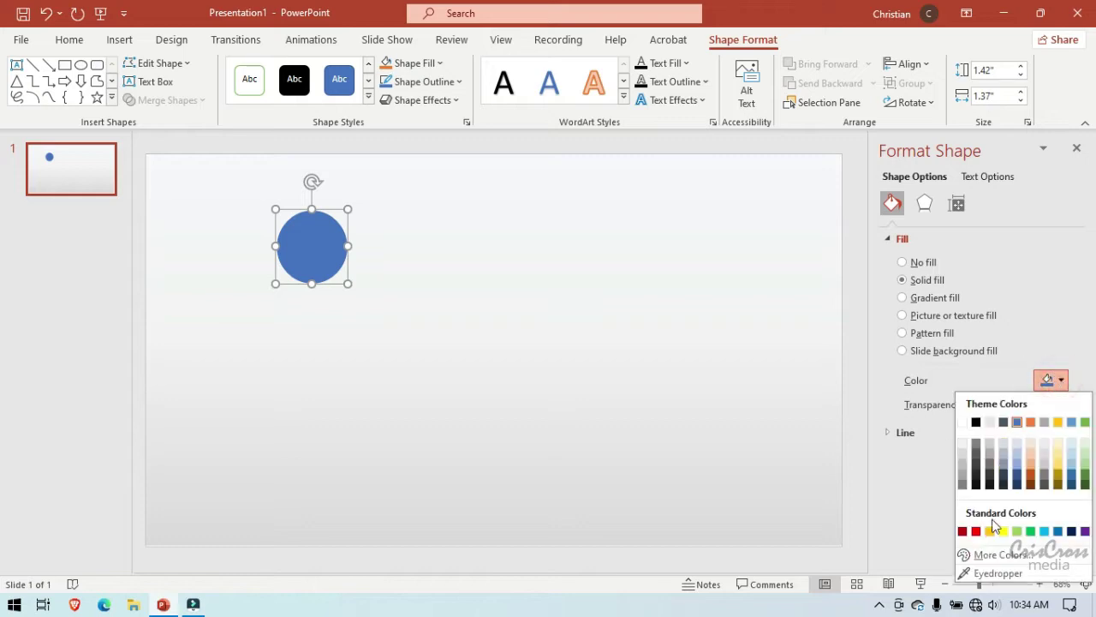
{"action": "left_click", "coordinate": [990, 554]}
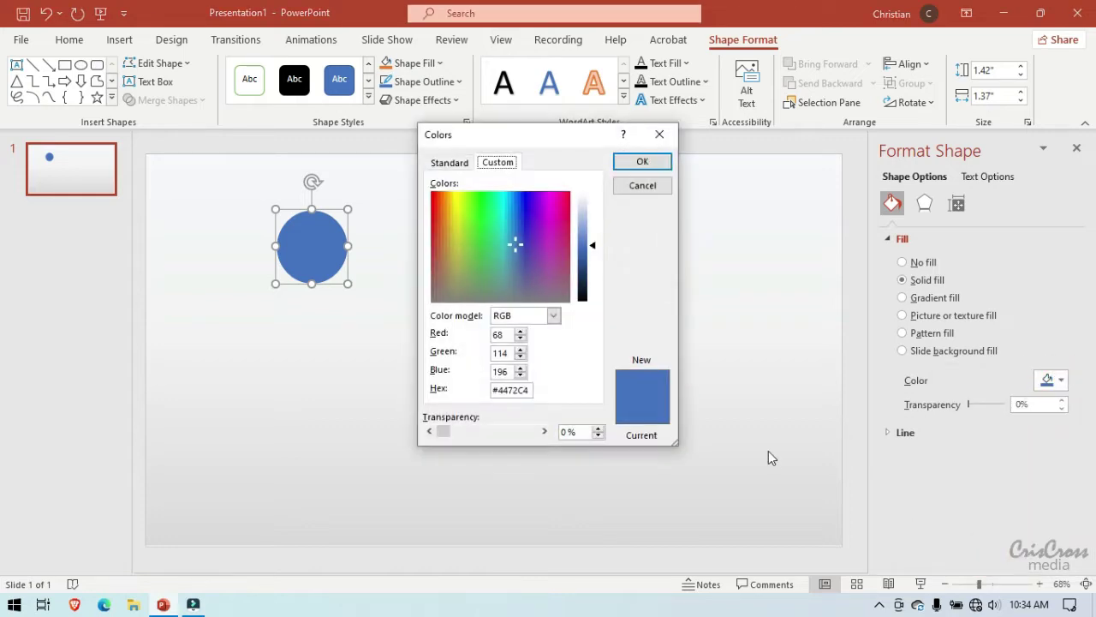
{"action": "left_click", "coordinate": [502, 212]}
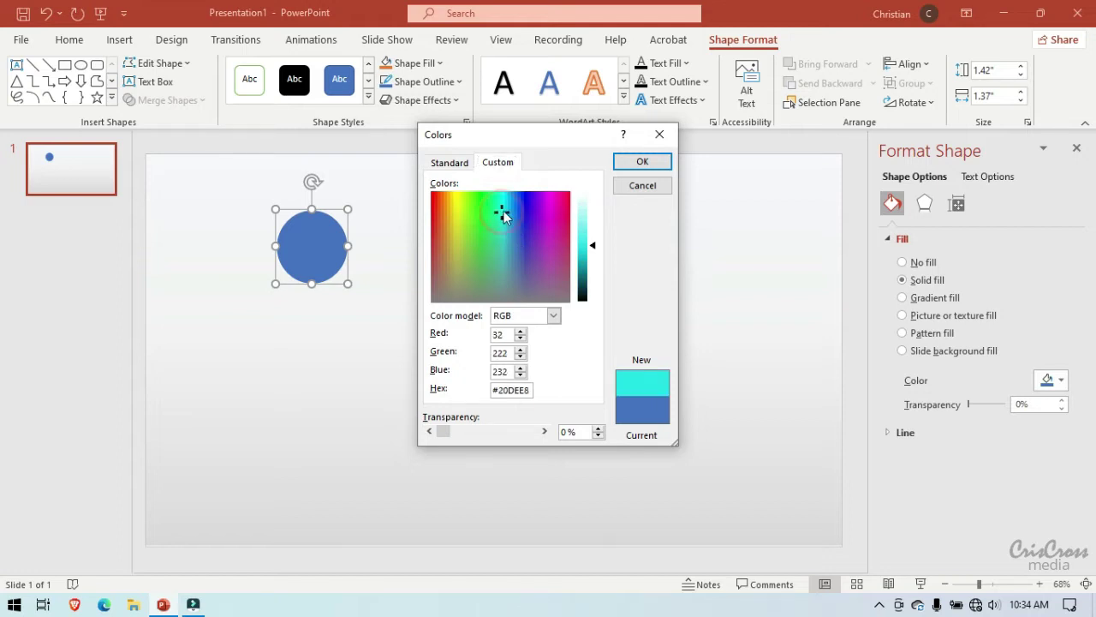
{"action": "left_click", "coordinate": [654, 161]}
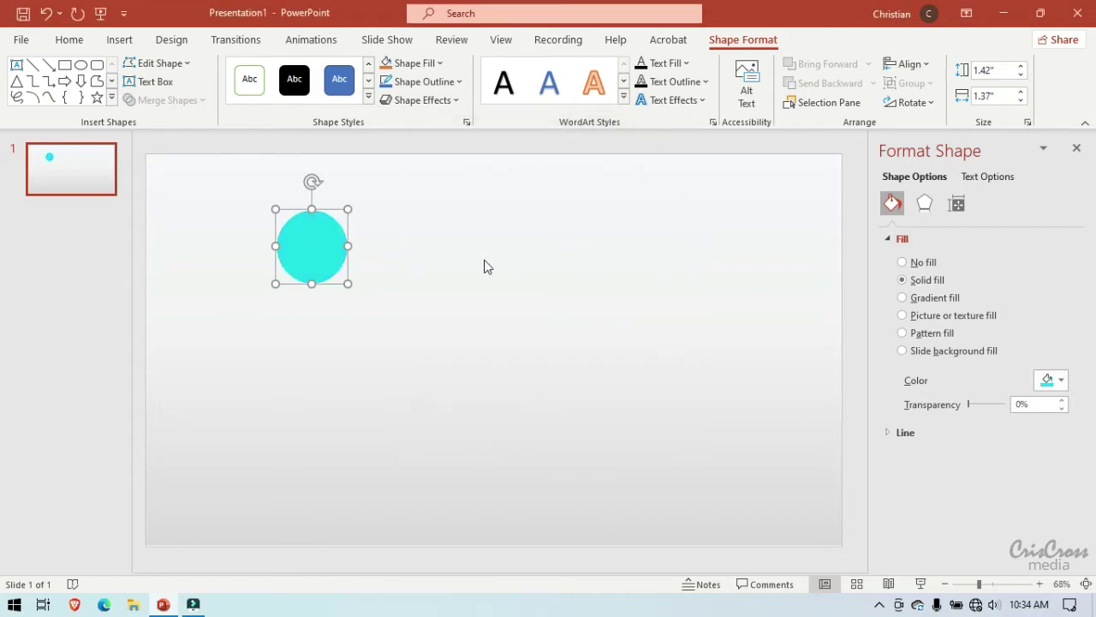
{"action": "left_click", "coordinate": [925, 205]}
Apply the first Outer shadow preset to the cyan circle.
{"action": "left_click", "coordinate": [894, 239]}
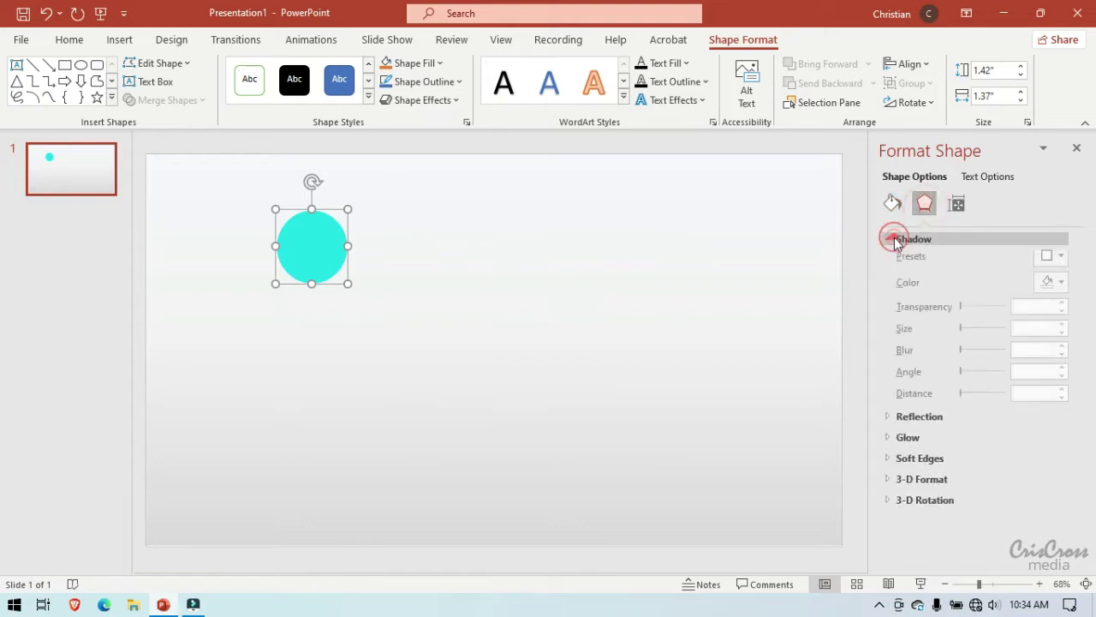
{"action": "left_click", "coordinate": [1053, 260]}
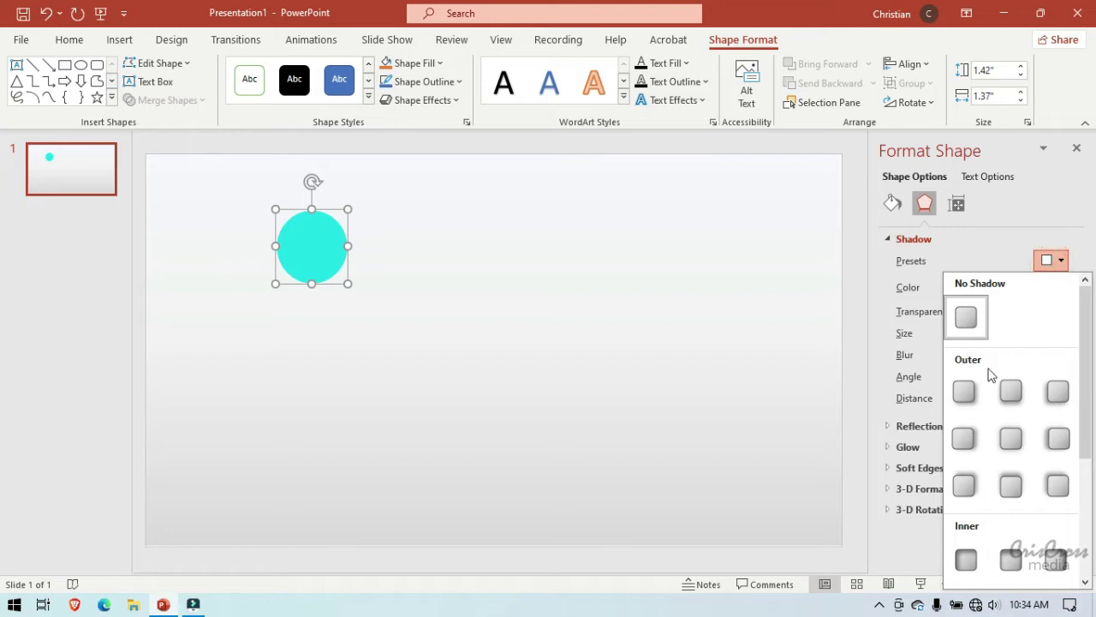
{"action": "left_click", "coordinate": [965, 392]}
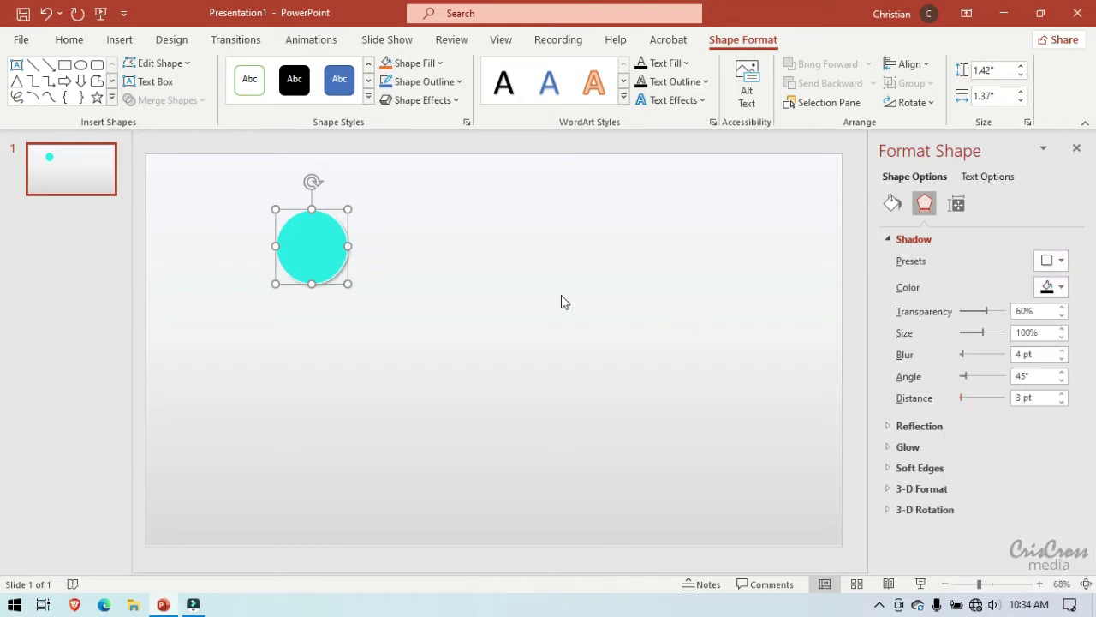
{"action": "left_click", "coordinate": [489, 299]}
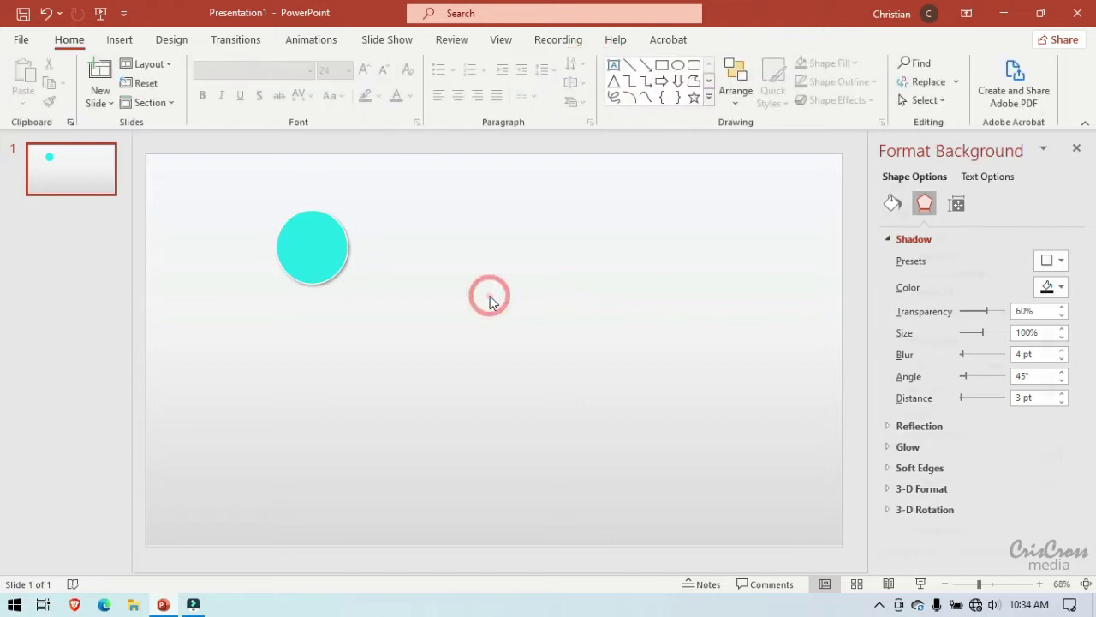
Enlarge the circle to about 1.82" by 1.77" and nudge it toward the top-left corner.
{"action": "mouse_move", "coordinate": [315, 257]}
{"action": "left_mouse_down"}
{"action": "mouse_move", "coordinate": [262, 243]}
{"action": "mouse_move", "coordinate": [298, 274]}
{"action": "left_mouse_up"}
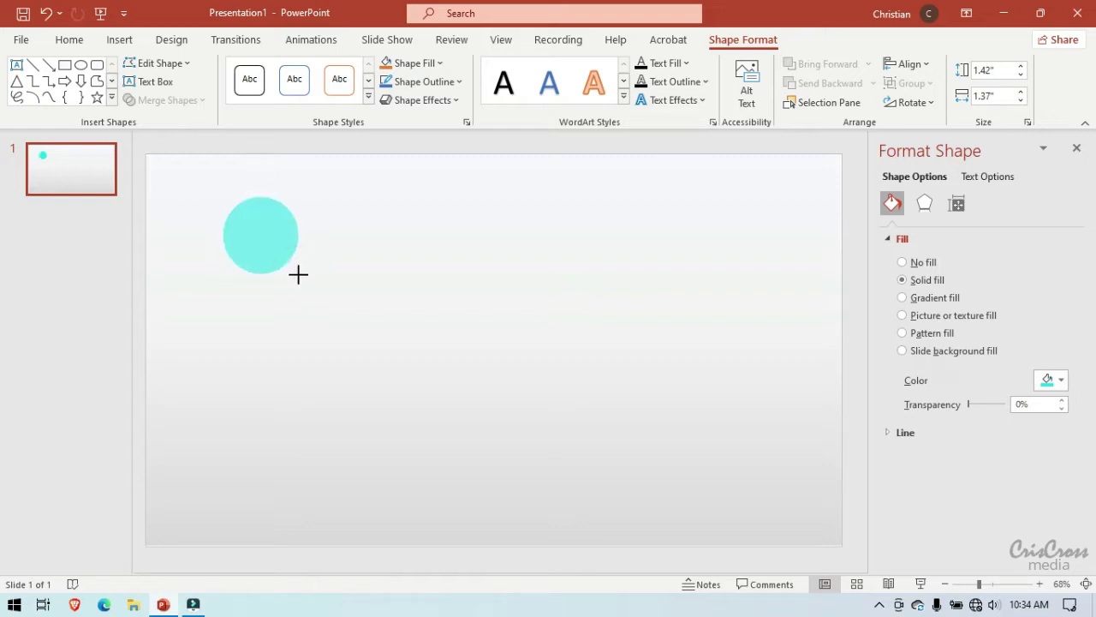
{"action": "left_click_drag", "start_coordinate": [299, 275], "coordinate": [314, 292]}
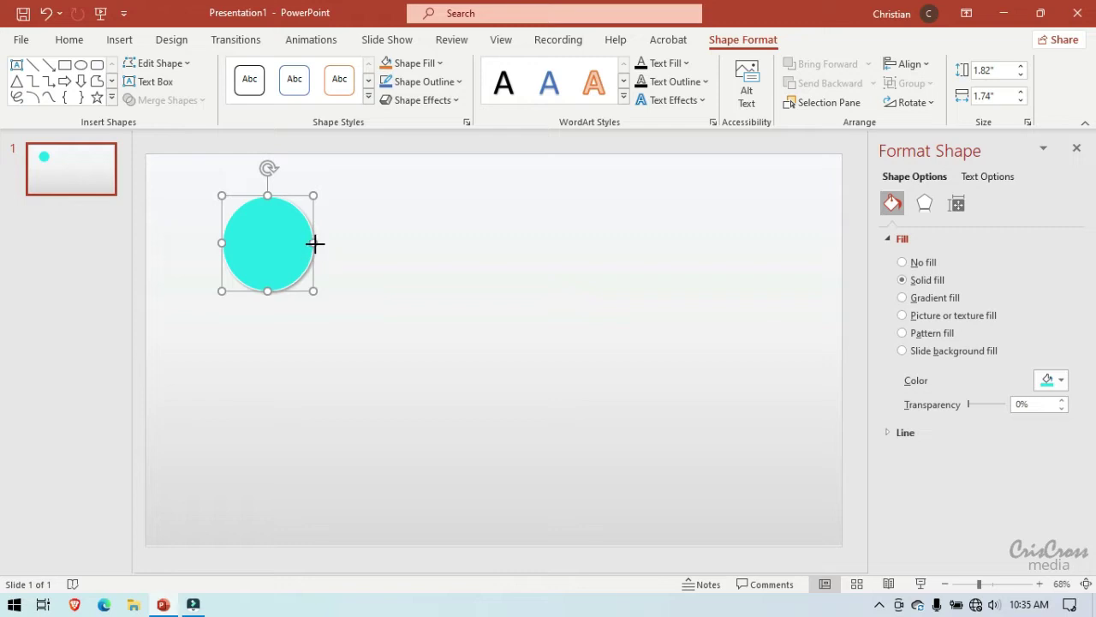
{"action": "left_click_drag", "start_coordinate": [315, 243], "coordinate": [315, 245]}
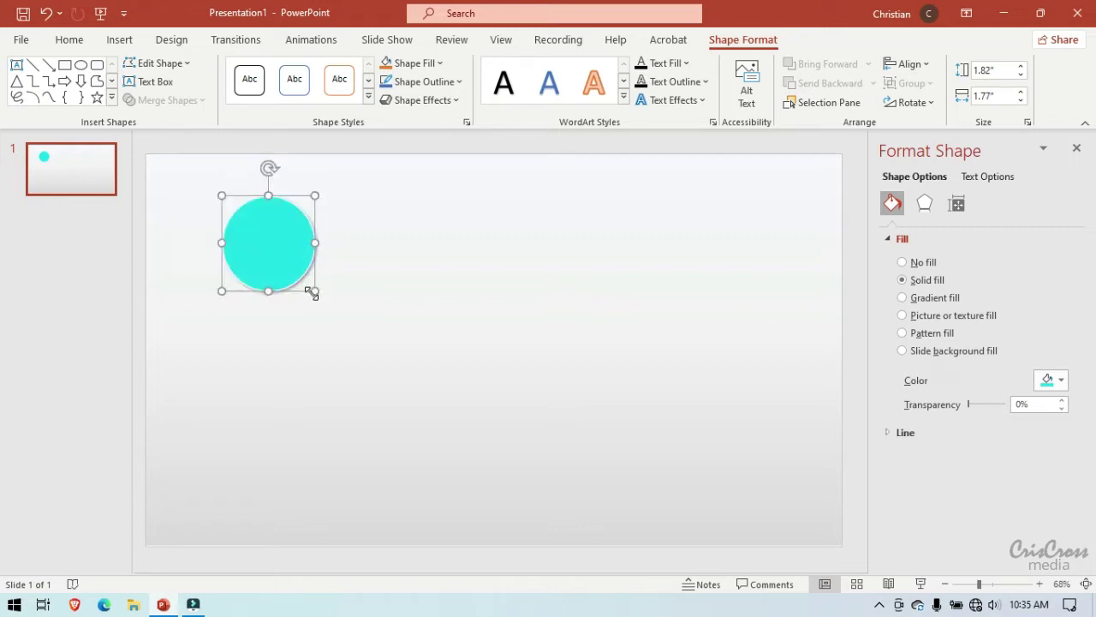
{"action": "left_click_drag", "start_coordinate": [275, 248], "coordinate": [260, 247]}
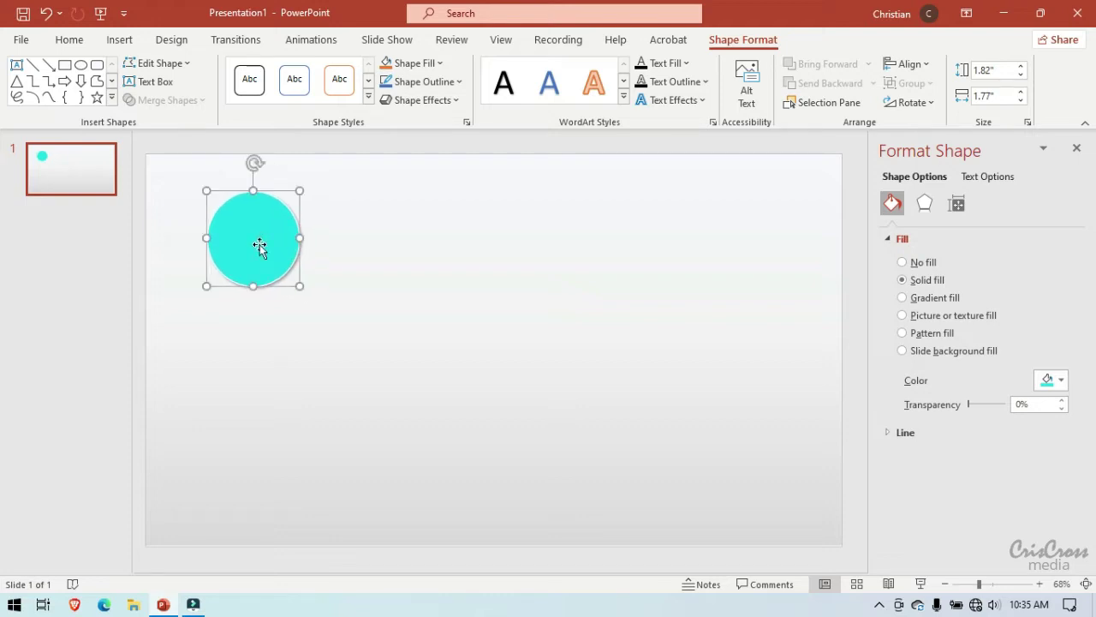
Draw a rounded rectangle right of the circle and round its ends into a pill.
{"action": "left_click", "coordinate": [96, 65]}
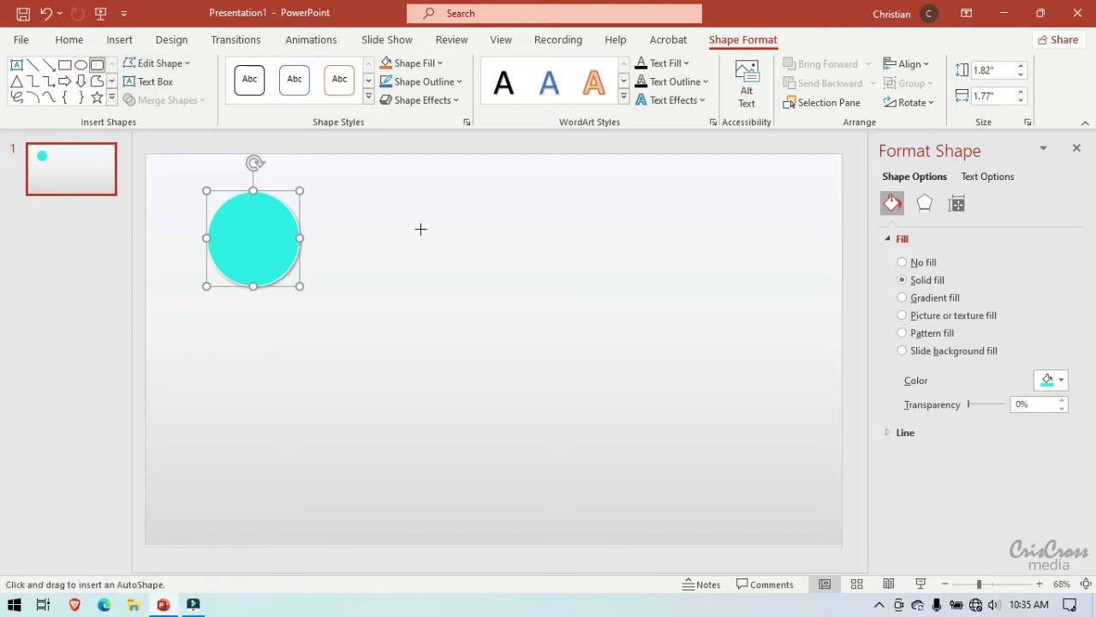
{"action": "left_click_drag", "start_coordinate": [366, 243], "coordinate": [493, 300]}
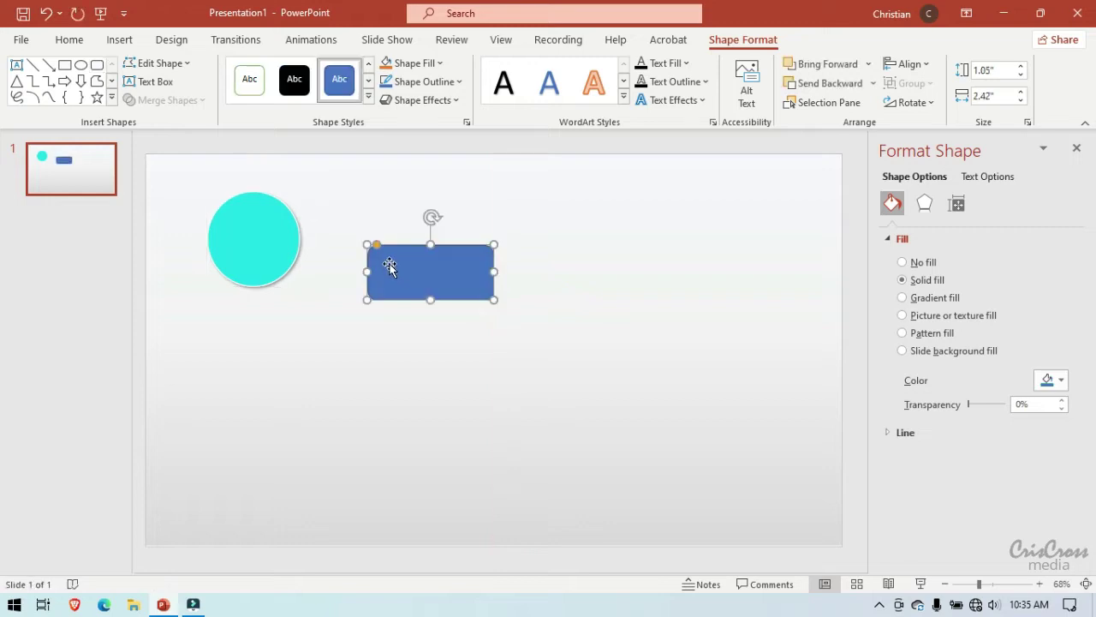
{"action": "mouse_move", "coordinate": [380, 248]}
{"action": "left_mouse_down"}
{"action": "mouse_move", "coordinate": [406, 242]}
{"action": "mouse_move", "coordinate": [424, 275]}
{"action": "left_mouse_up"}
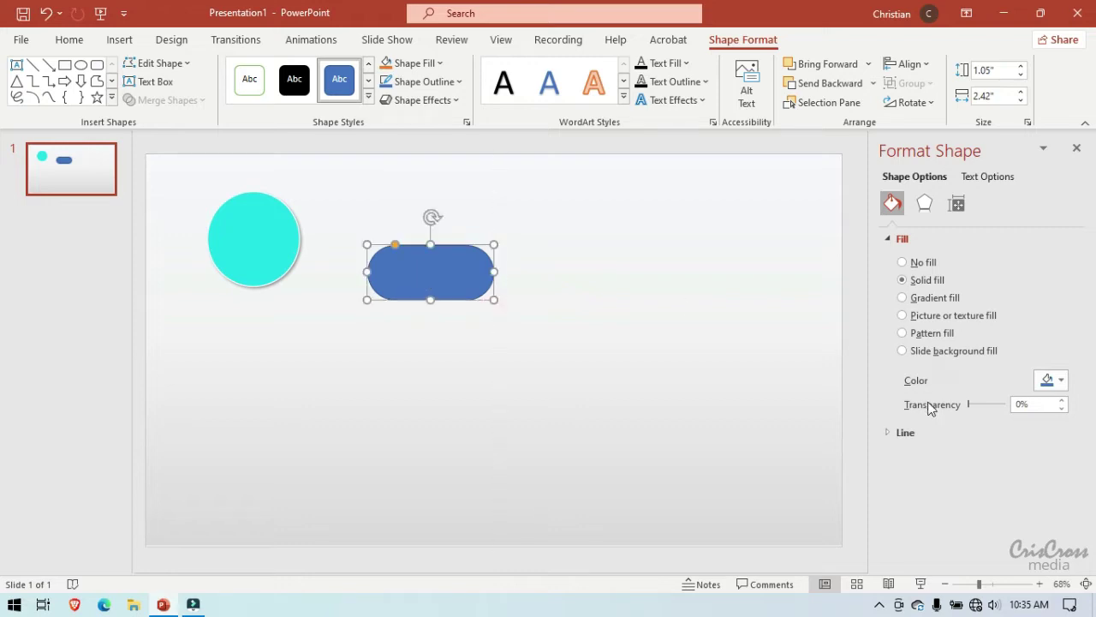
Set the pill's outline to No line.
{"action": "left_click", "coordinate": [891, 434]}
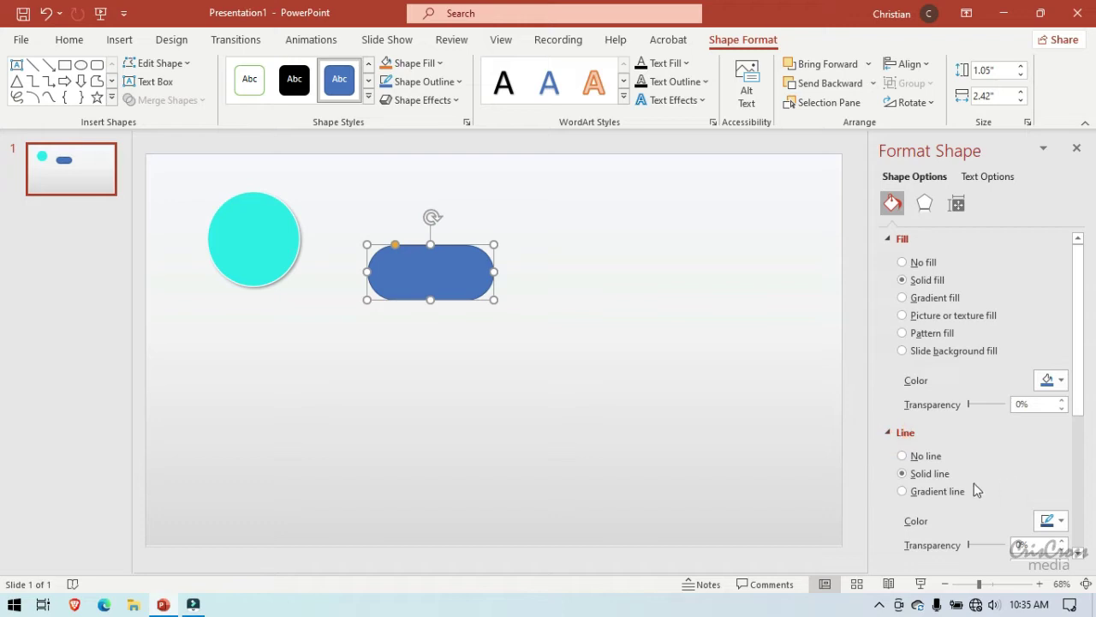
{"action": "left_click", "coordinate": [902, 455]}
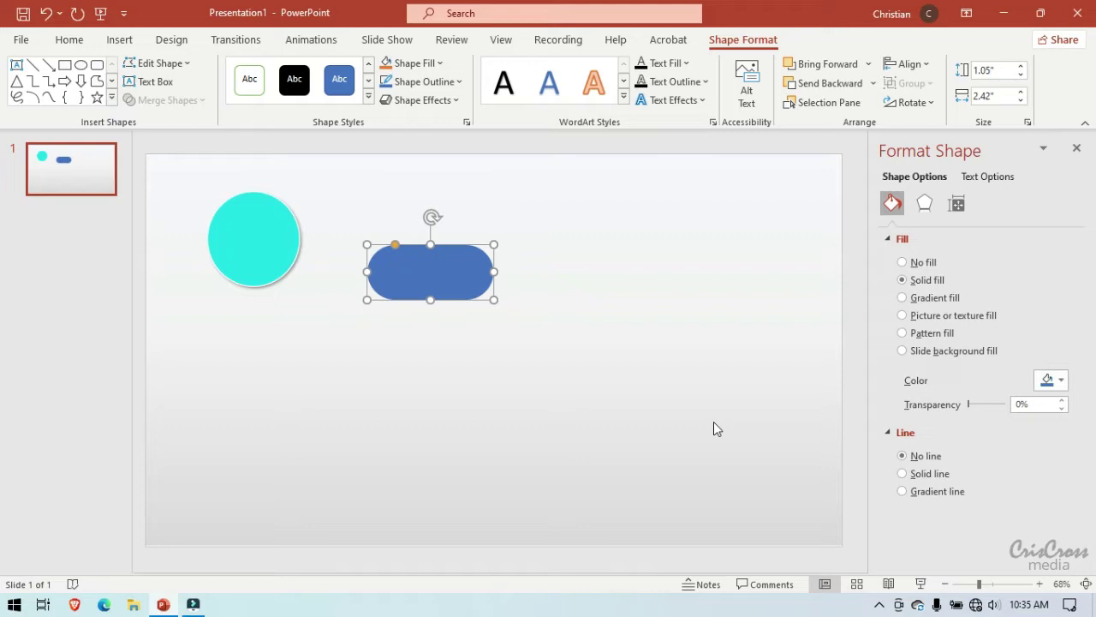
{"action": "left_click", "coordinate": [879, 605]}
{"action": "left_click", "coordinate": [880, 606]}
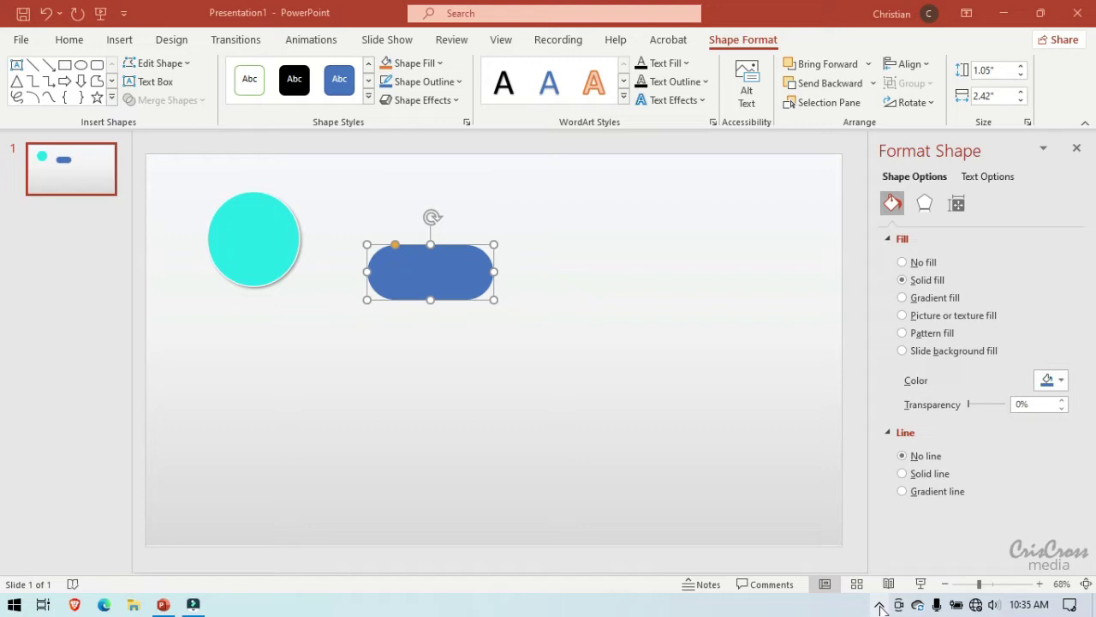
{"action": "left_click", "coordinate": [880, 606]}
{"action": "left_click", "coordinate": [880, 607]}
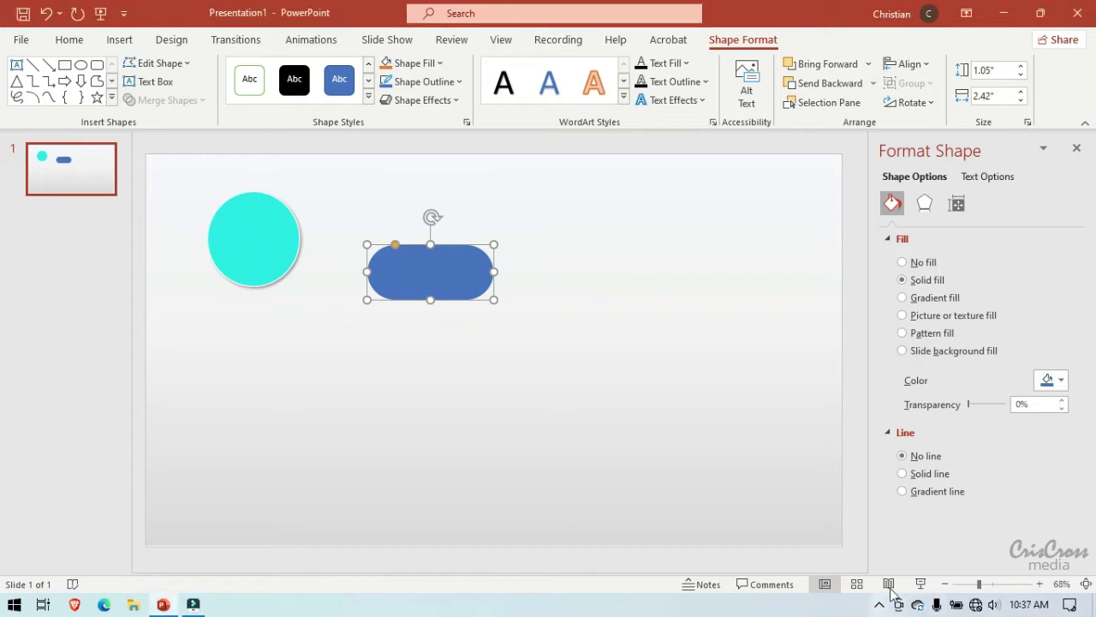
{"action": "left_click", "coordinate": [880, 607]}
{"action": "left_click", "coordinate": [880, 607]}
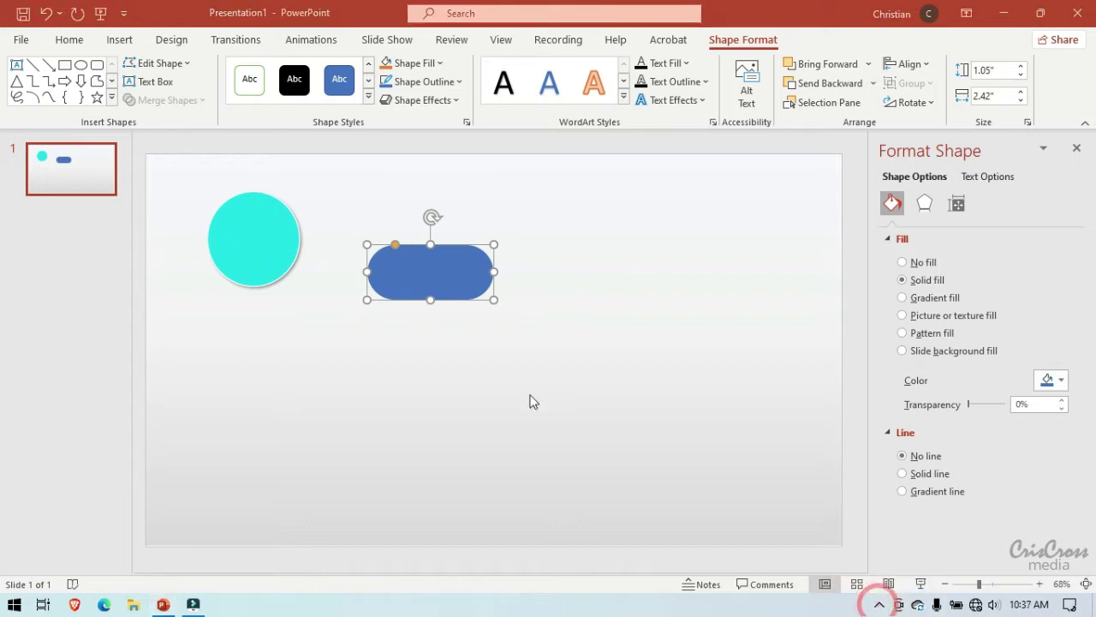
Move the blue pill down to the lower left of the slide.
{"action": "left_click", "coordinate": [422, 278]}
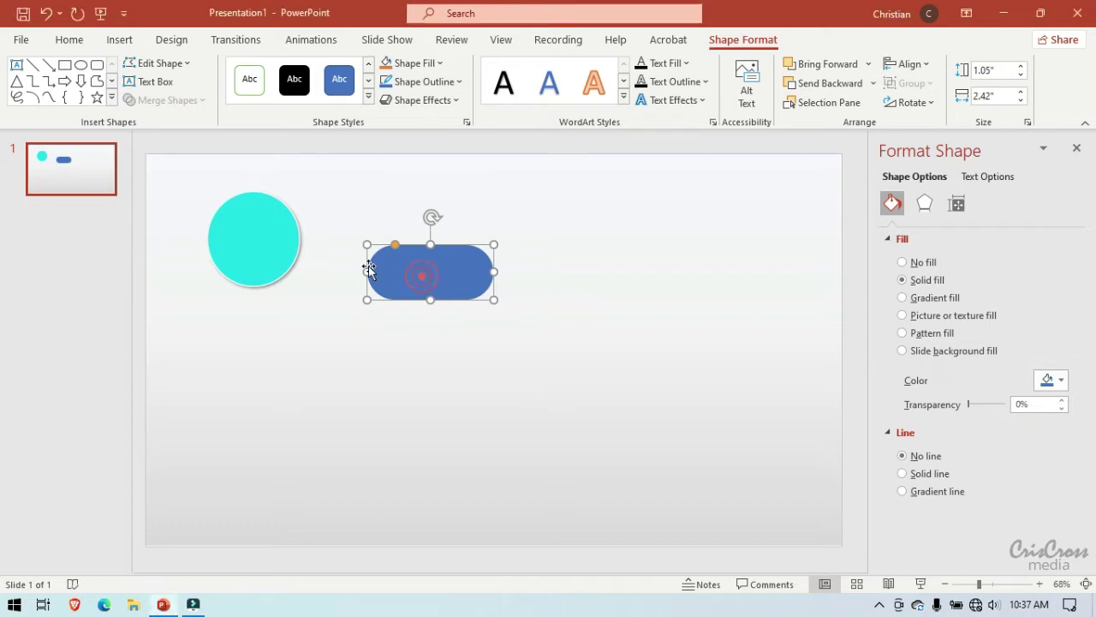
{"action": "left_click_drag", "start_coordinate": [401, 272], "coordinate": [262, 240]}
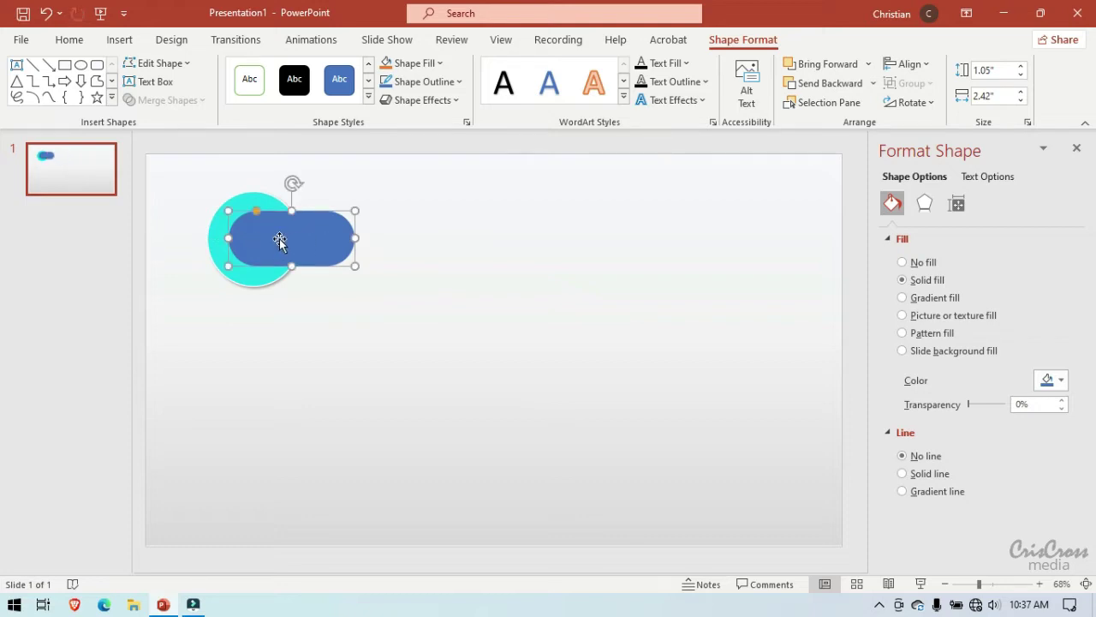
{"action": "left_click_drag", "start_coordinate": [280, 238], "coordinate": [265, 419]}
{"action": "left_click_drag", "start_coordinate": [261, 435], "coordinate": [261, 445]}
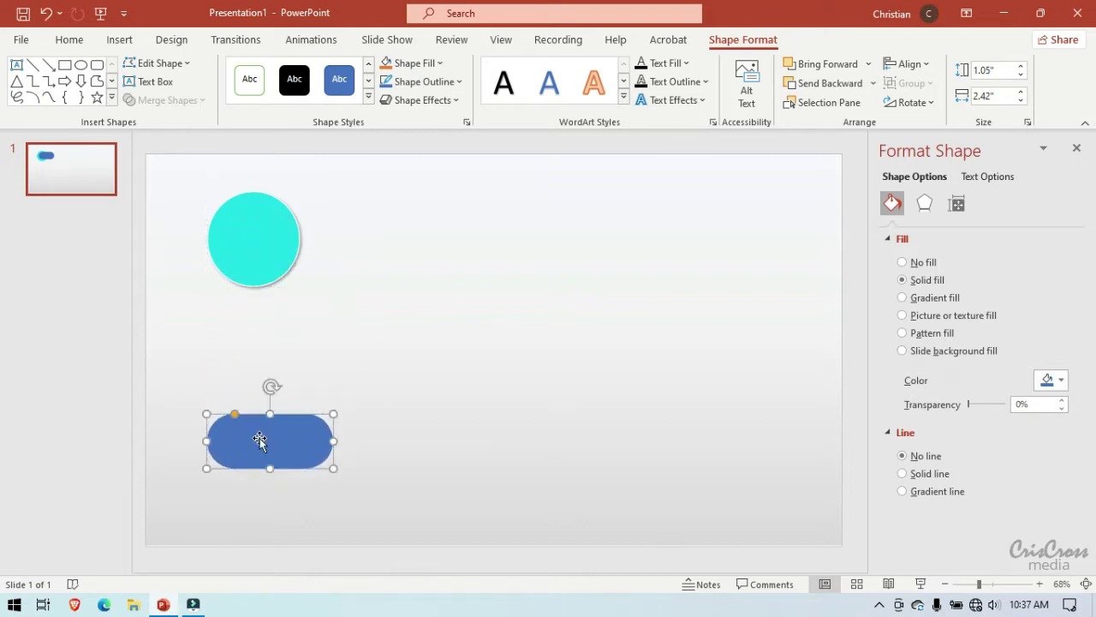
Draw a tall 2.25" by 1.17" rectangle covering the circle's right half.
{"action": "left_click", "coordinate": [65, 65]}
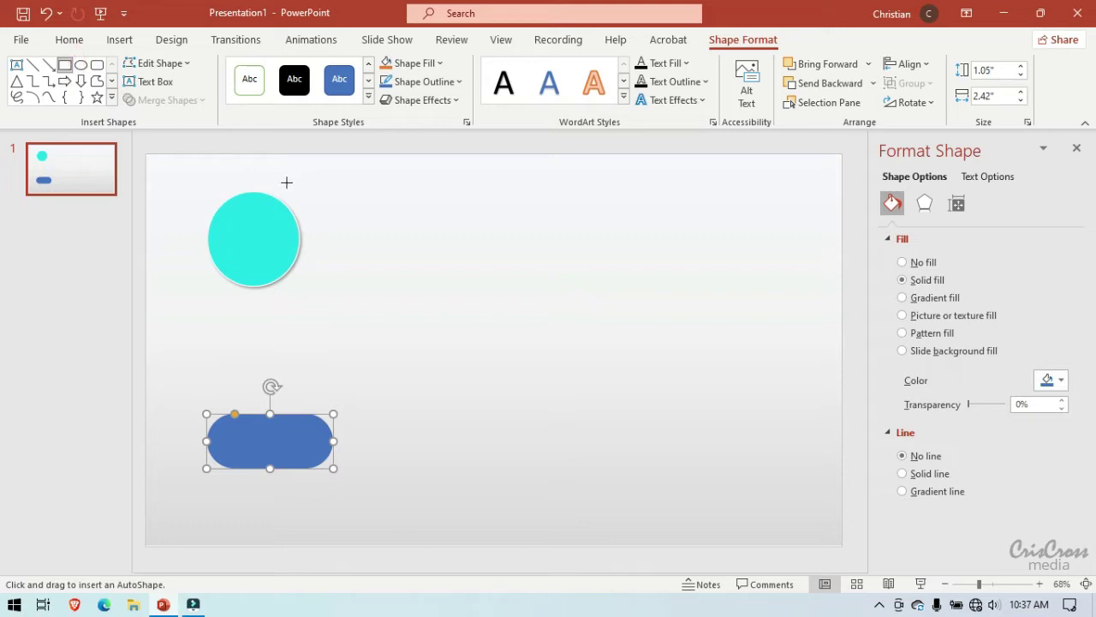
{"action": "left_click_drag", "start_coordinate": [281, 181], "coordinate": [325, 299]}
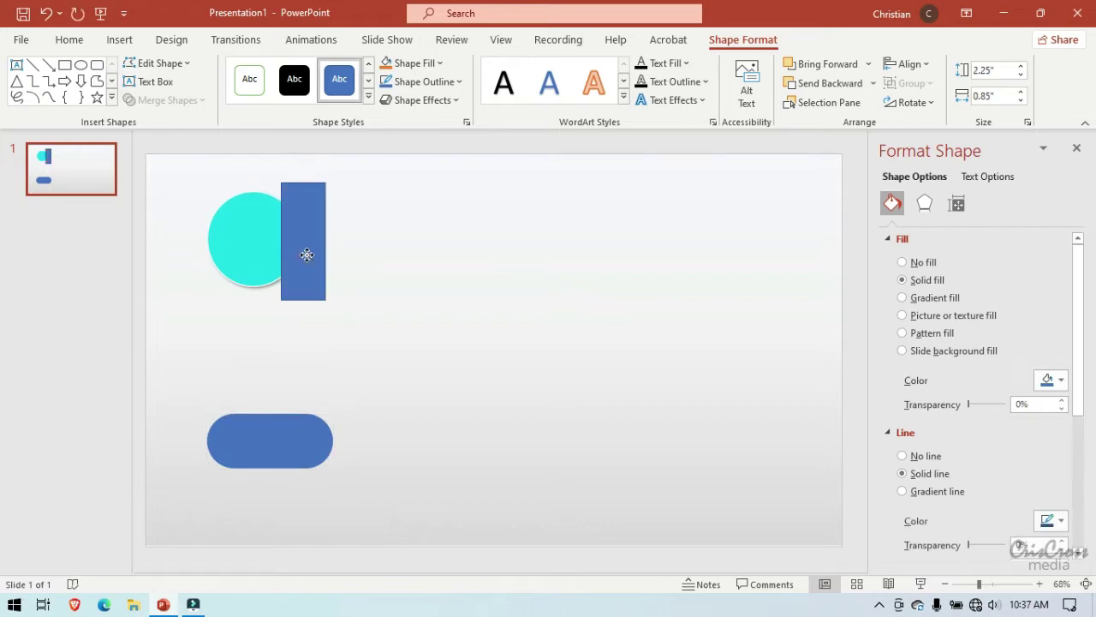
{"action": "left_click_drag", "start_coordinate": [307, 257], "coordinate": [281, 254]}
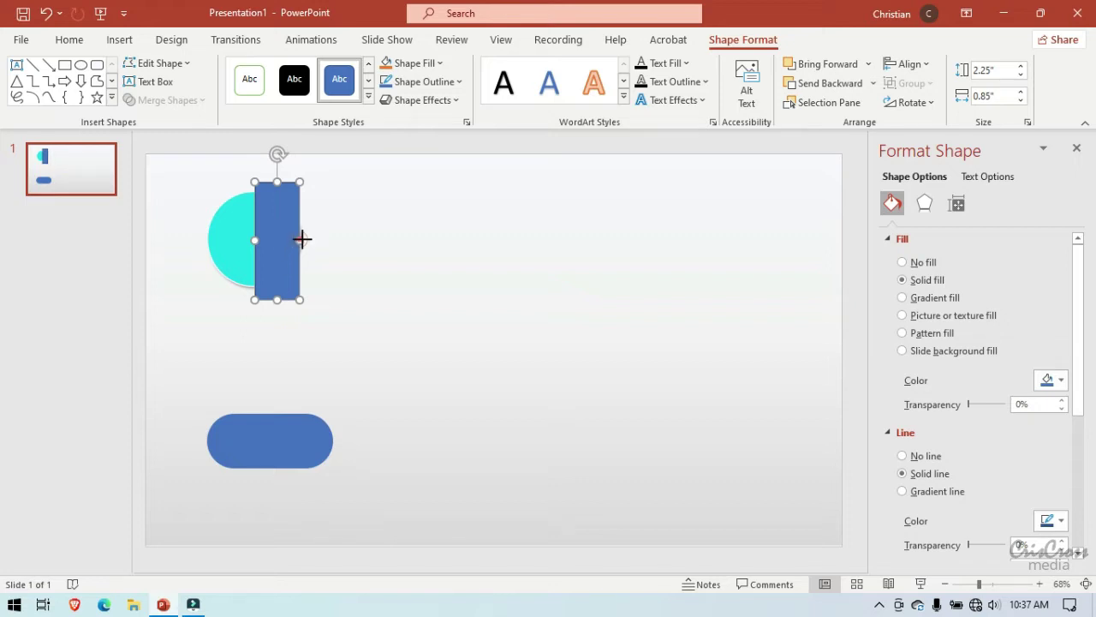
{"action": "mouse_move", "coordinate": [301, 239]}
{"action": "left_mouse_down"}
{"action": "mouse_move", "coordinate": [317, 239]}
{"action": "mouse_move", "coordinate": [286, 238]}
{"action": "left_mouse_up"}
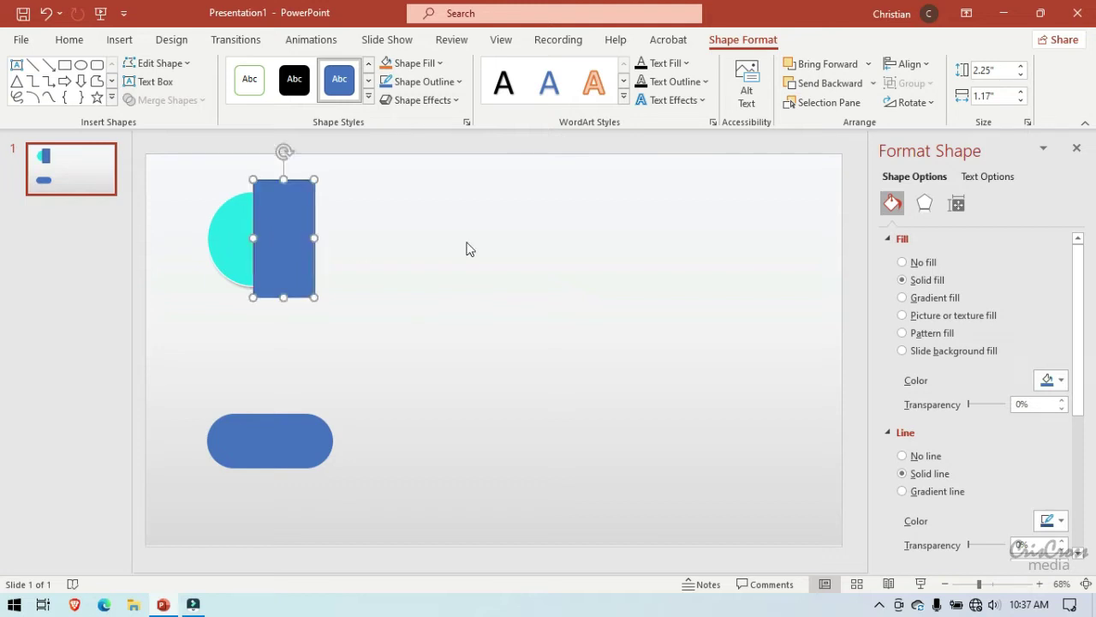
Change the slide background to a solid White, Darker 5% fill.
{"action": "left_click", "coordinate": [506, 311]}
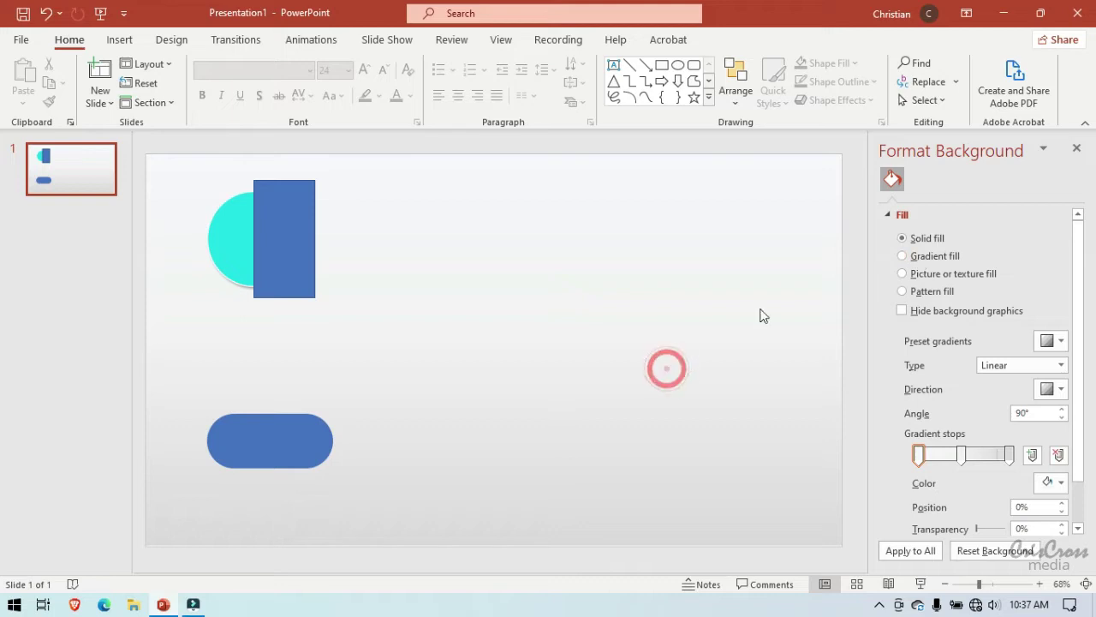
{"action": "left_click", "coordinate": [903, 239]}
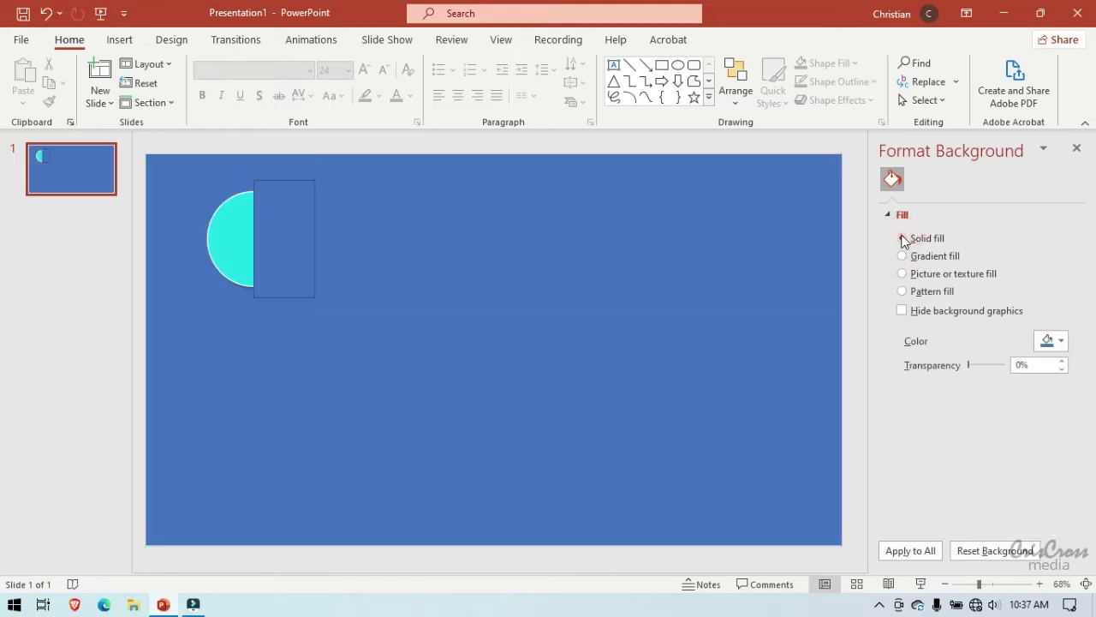
{"action": "left_click", "coordinate": [1061, 341]}
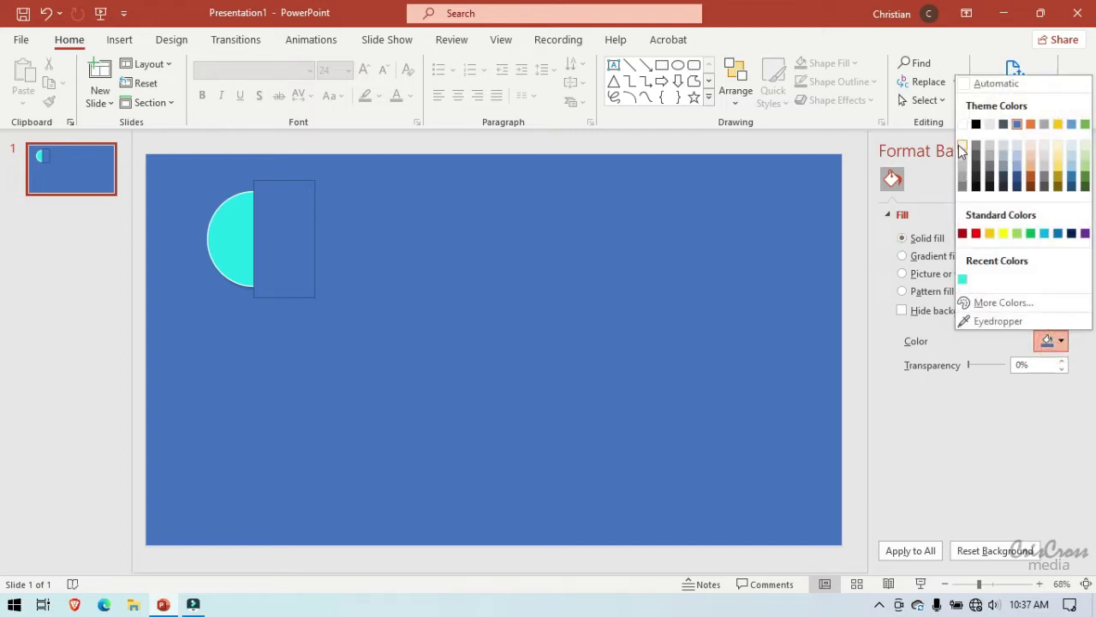
{"action": "left_click", "coordinate": [963, 146]}
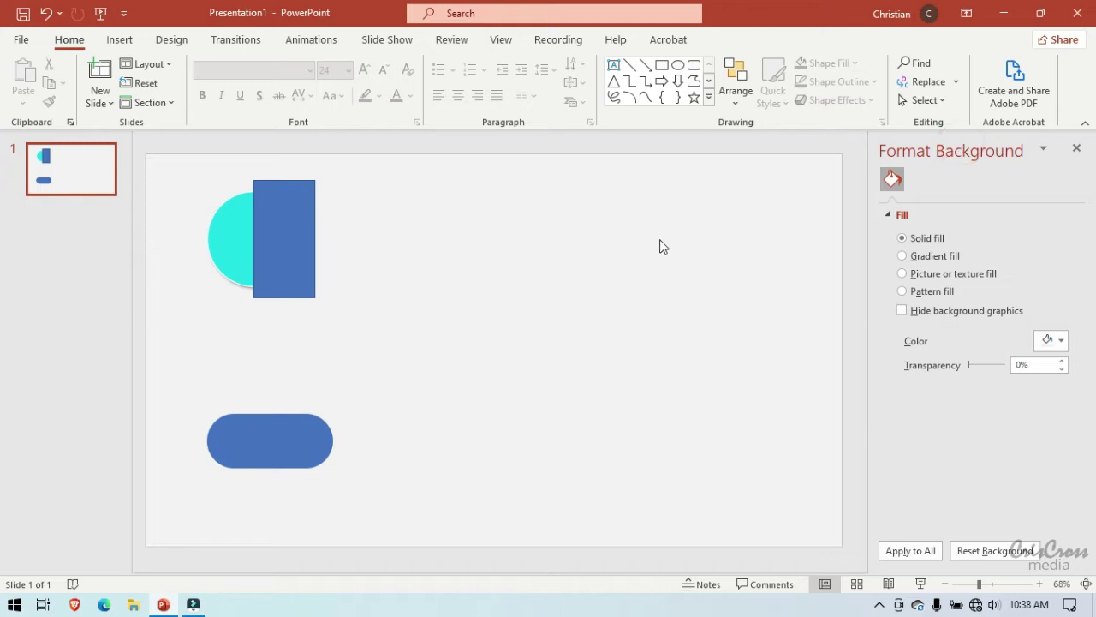
{"action": "left_click", "coordinate": [287, 248]}
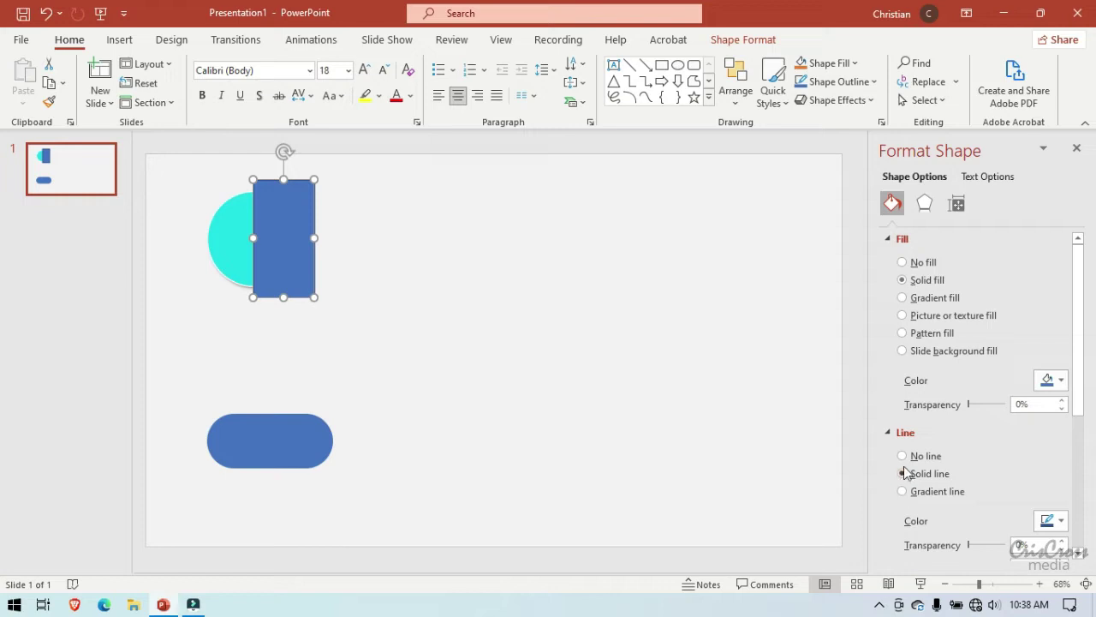
Remove the rectangle's outline and give it an outer shadow preset.
{"action": "left_click", "coordinate": [904, 460]}
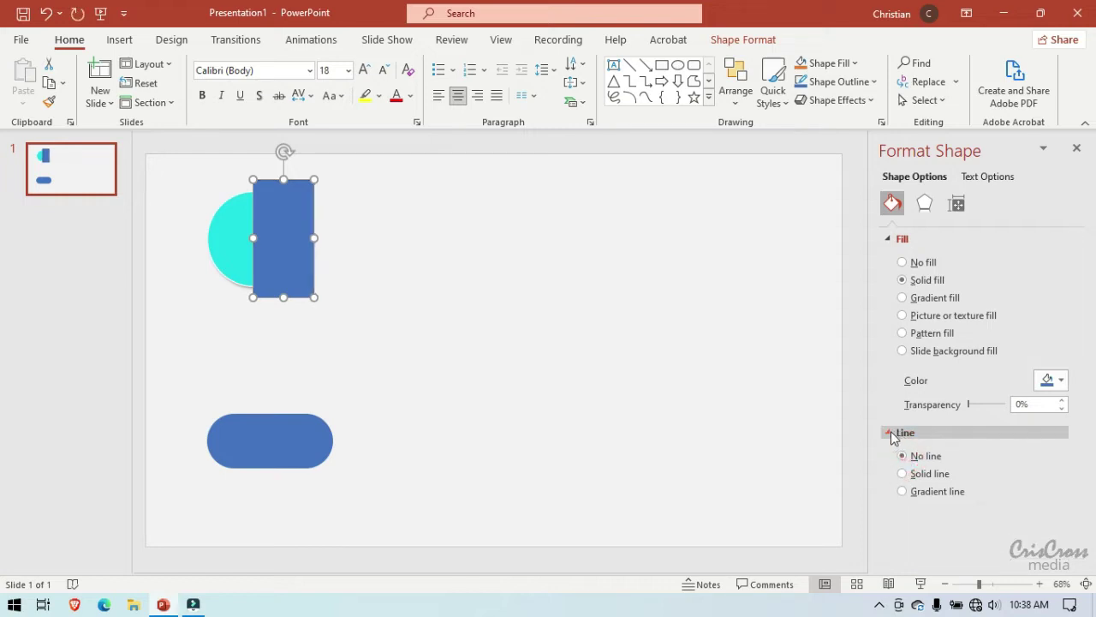
{"action": "left_click", "coordinate": [925, 203]}
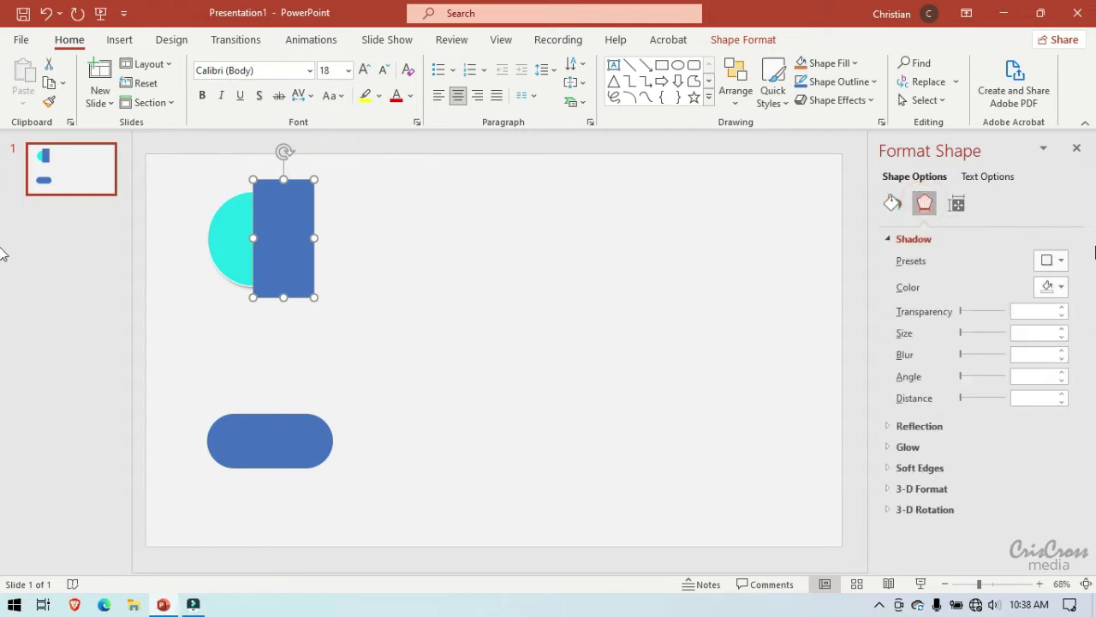
{"action": "left_click", "coordinate": [1060, 260]}
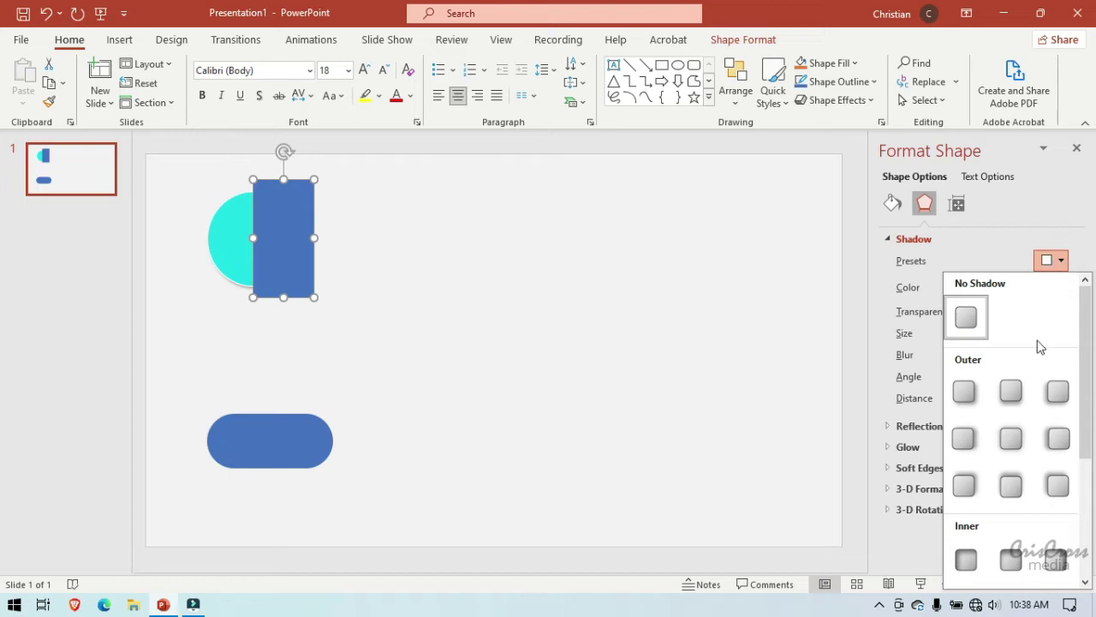
{"action": "left_click", "coordinate": [1059, 441]}
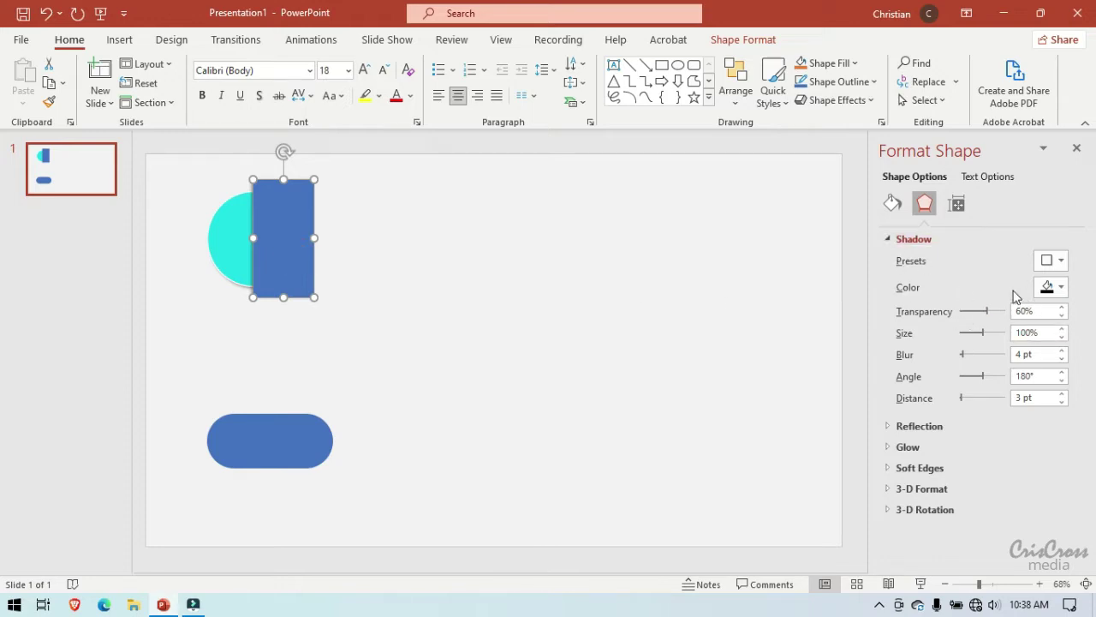
Fill the rectangle with the slide's light grey background colour using the Eyedropper.
{"action": "left_click", "coordinate": [890, 203]}
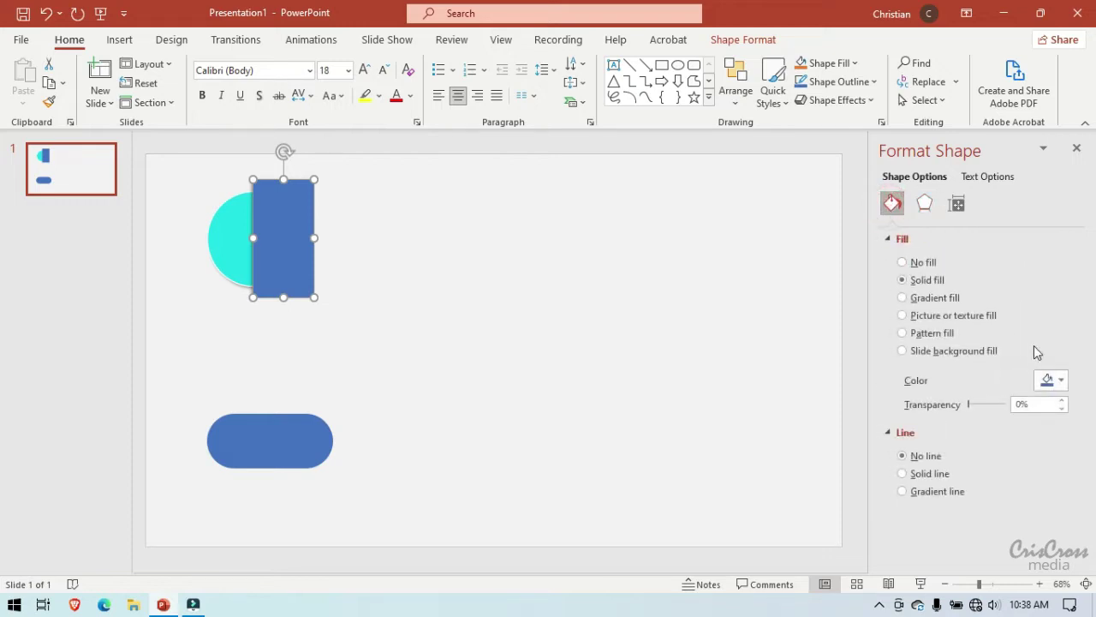
{"action": "left_click", "coordinate": [1052, 379]}
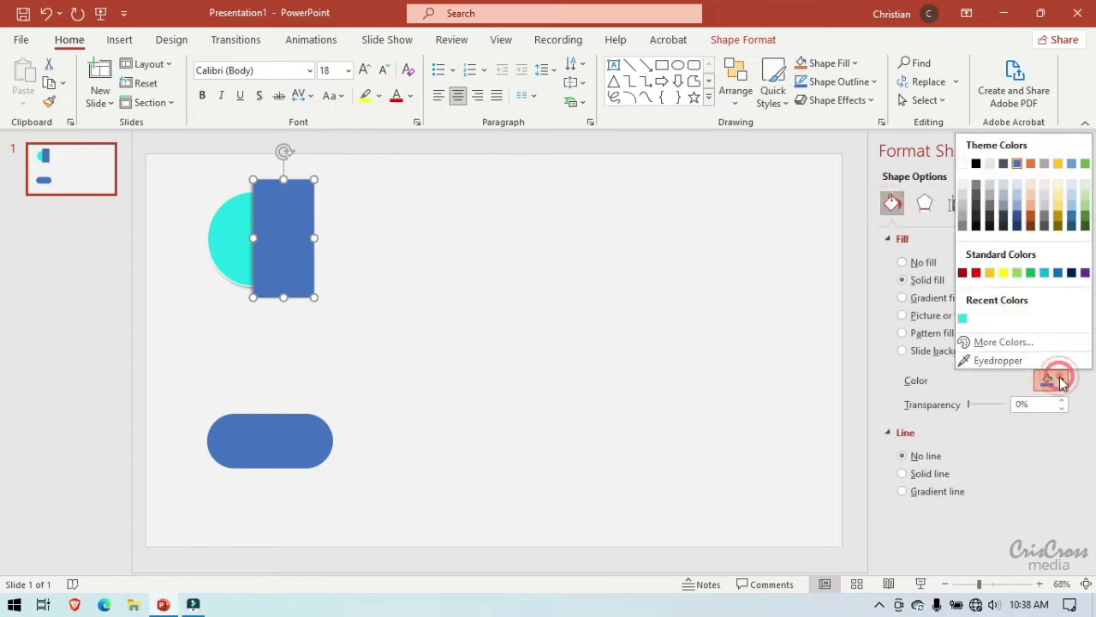
{"action": "left_click", "coordinate": [1011, 359]}
{"action": "left_click", "coordinate": [478, 239]}
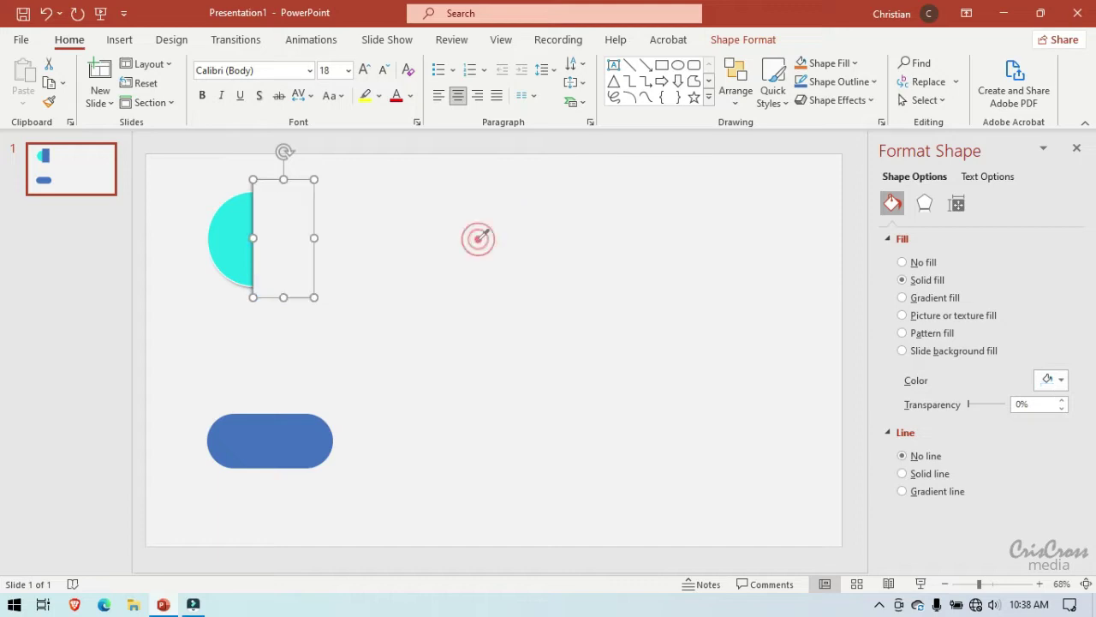
{"action": "left_click", "coordinate": [442, 226]}
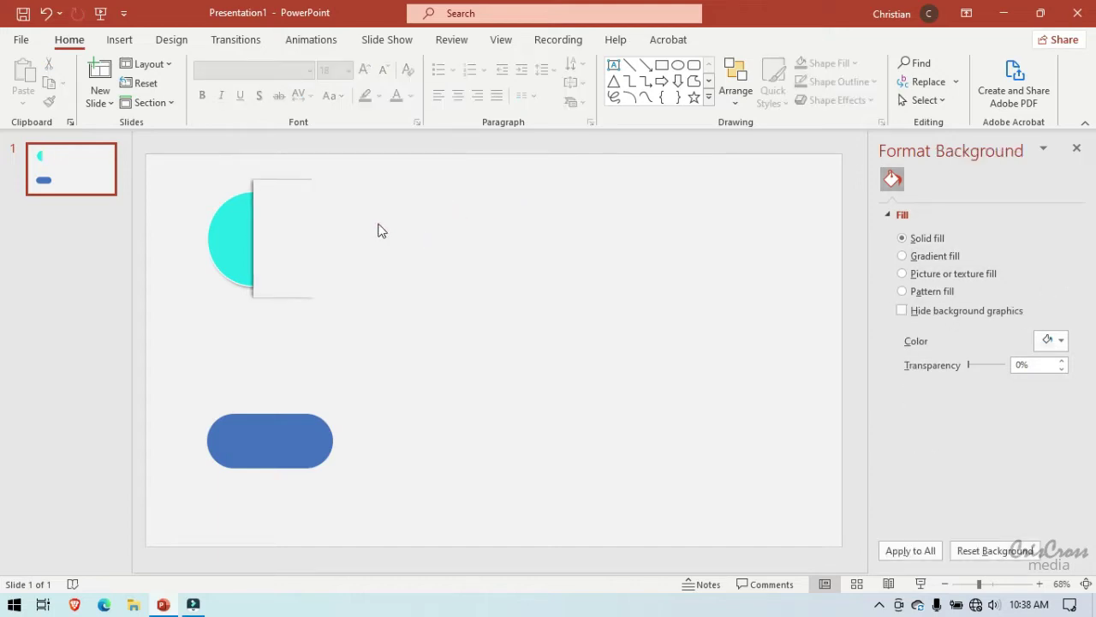
Trim the rectangle's top and bottom slightly and move the blue pill to the upper right.
{"action": "left_click", "coordinate": [296, 225]}
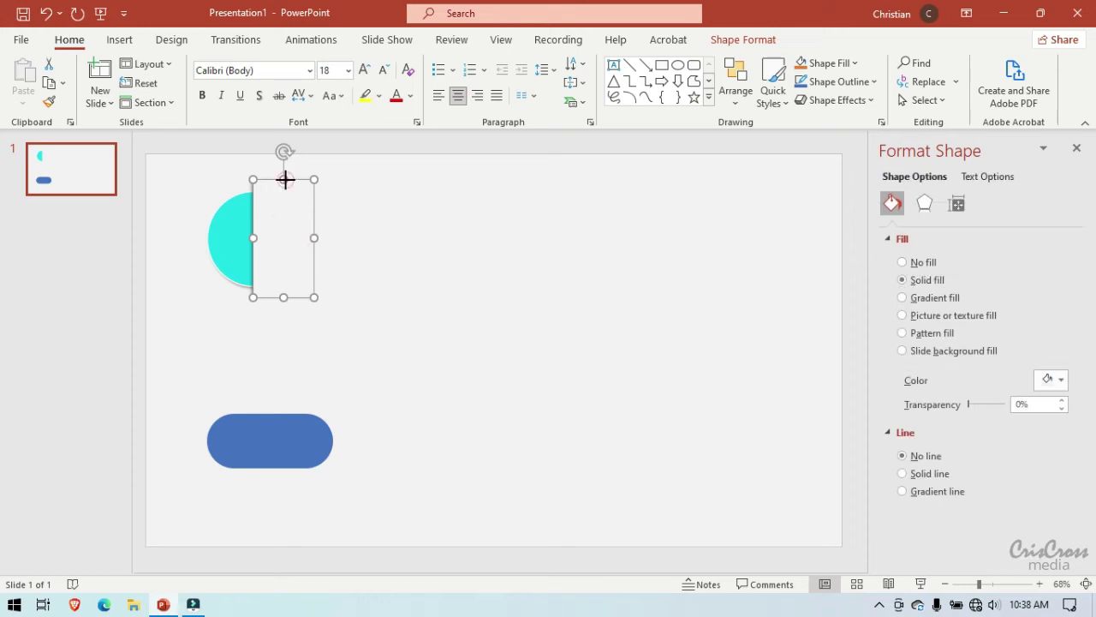
{"action": "left_click_drag", "start_coordinate": [285, 180], "coordinate": [284, 185]}
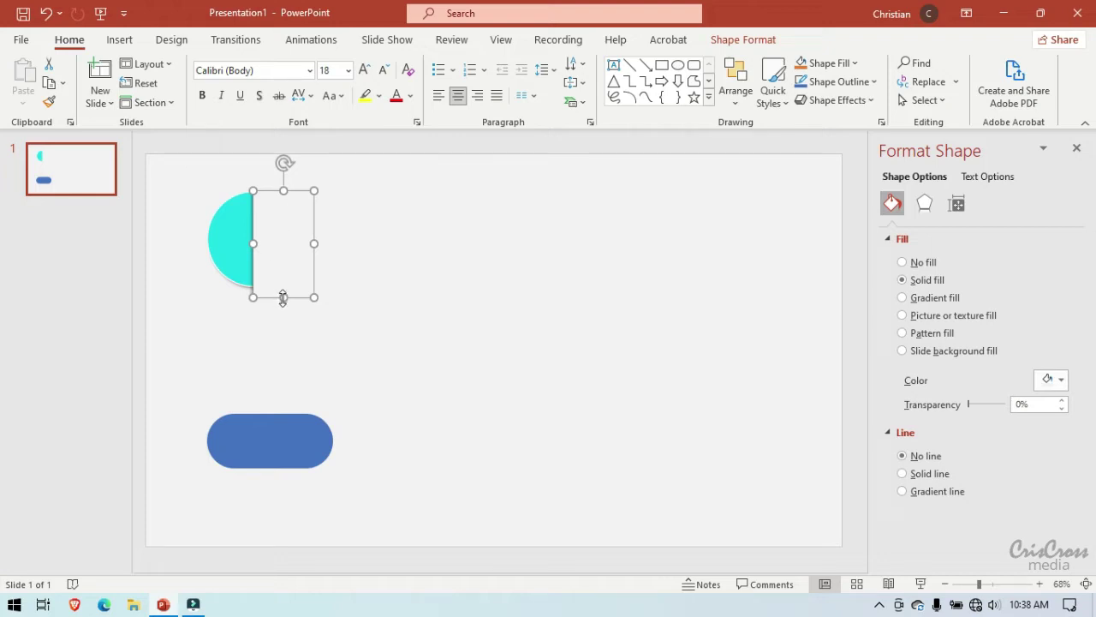
{"action": "left_click_drag", "start_coordinate": [284, 297], "coordinate": [283, 295]}
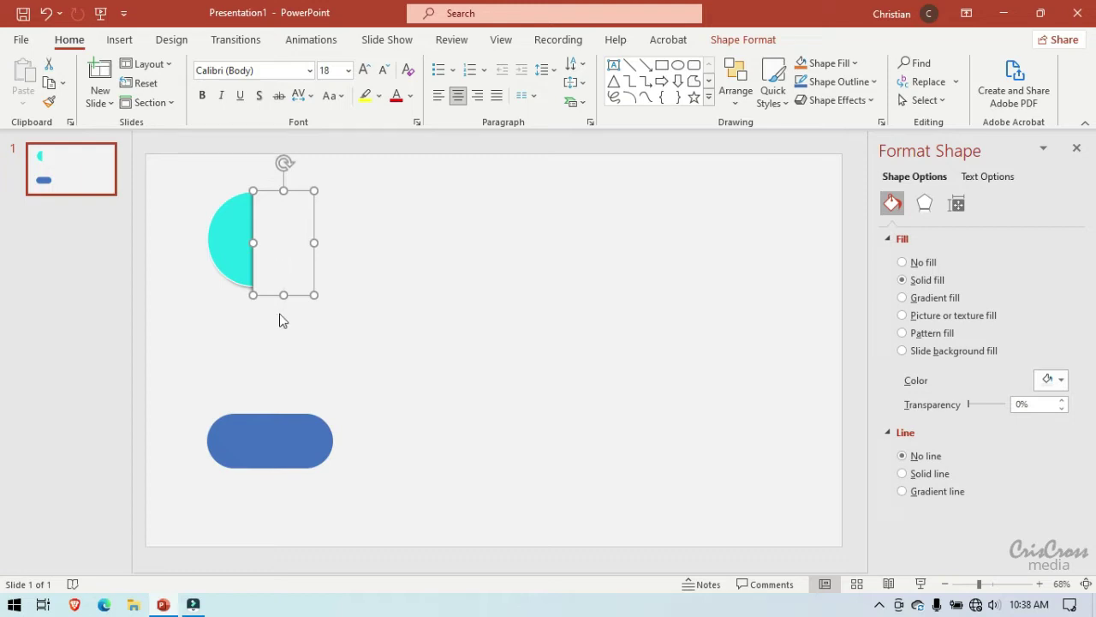
{"action": "left_click_drag", "start_coordinate": [268, 445], "coordinate": [691, 233]}
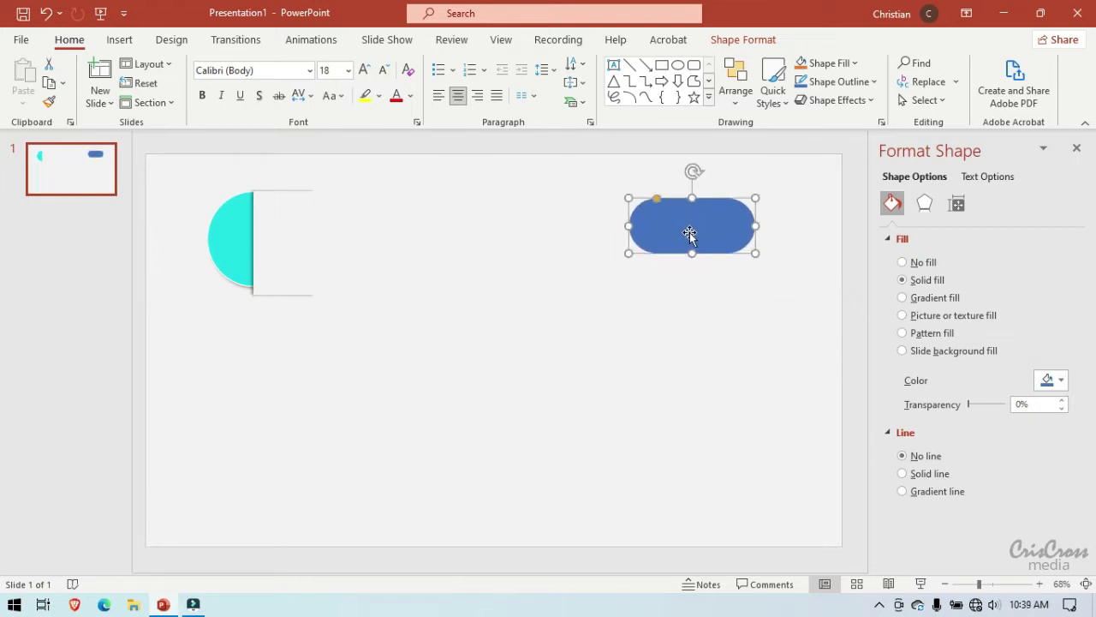
Delete the rectangle beside the half-circle, then restore it with undo.
{"action": "left_click", "coordinate": [293, 210]}
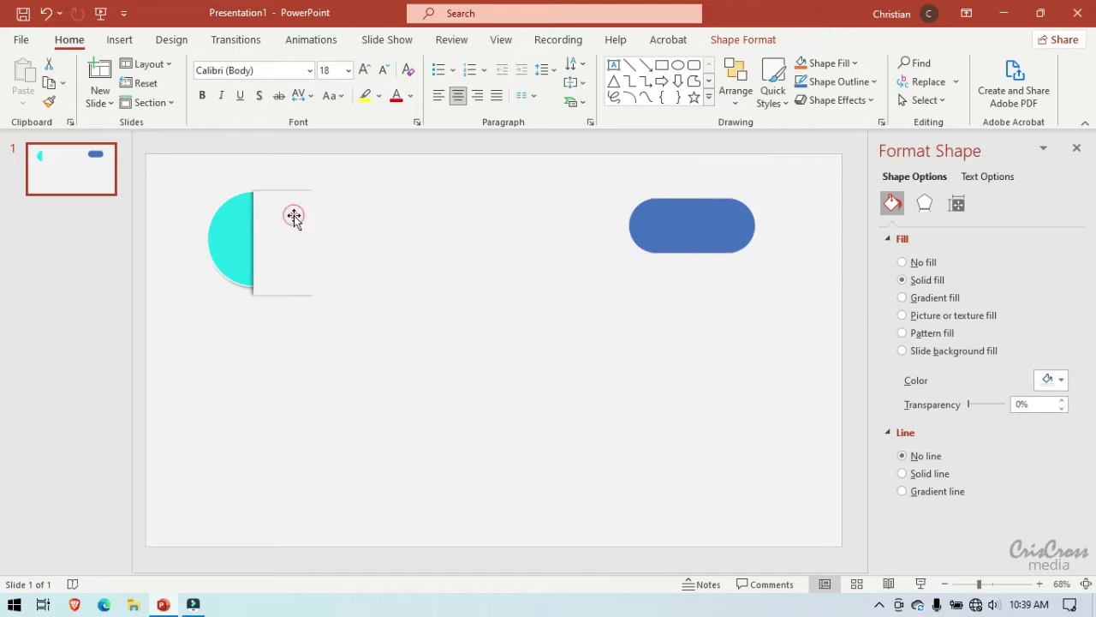
{"action": "key", "text": "Delete"}
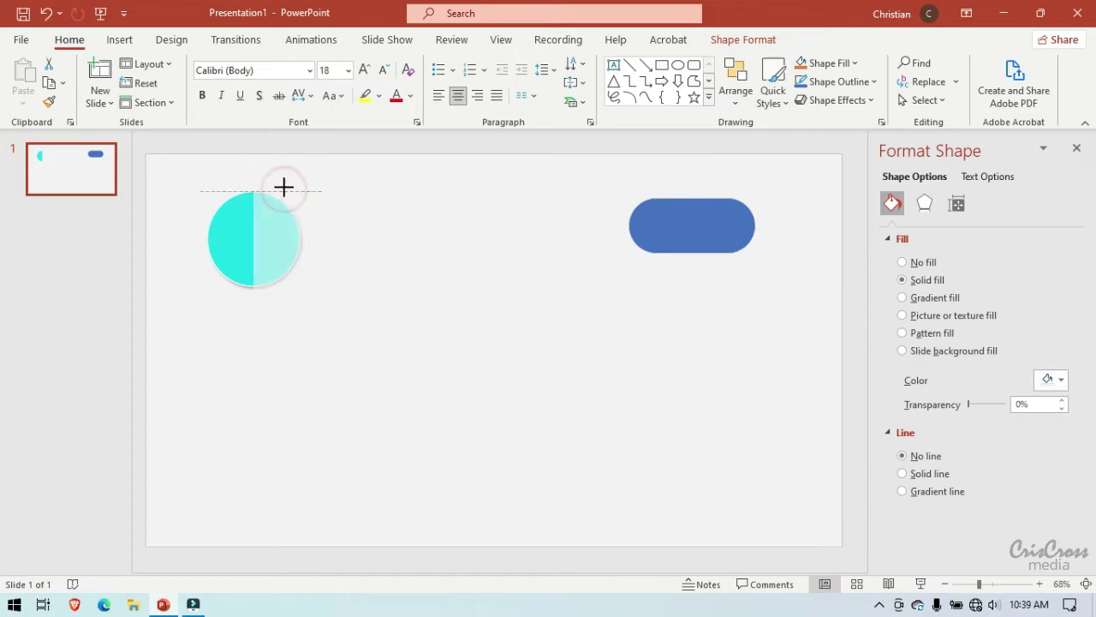
{"action": "key", "text": "ctrl+z"}
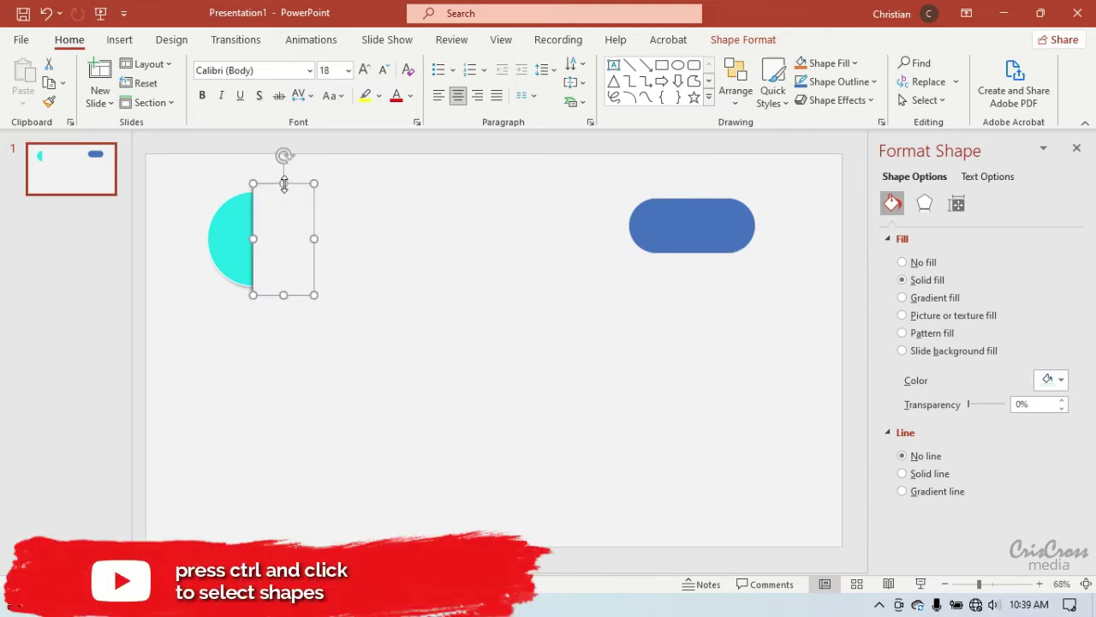
{"action": "left_click", "coordinate": [380, 277]}
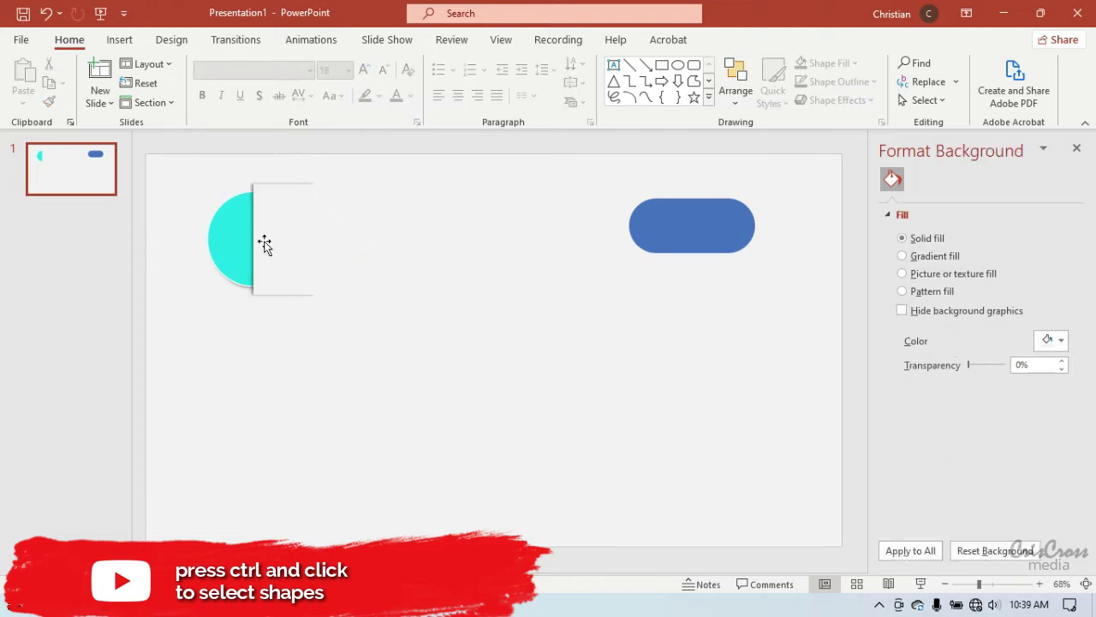
Copy the cyan half-circle and rectangle pair and paste two duplicates stacked below it.
{"action": "left_click", "coordinate": [228, 240]}
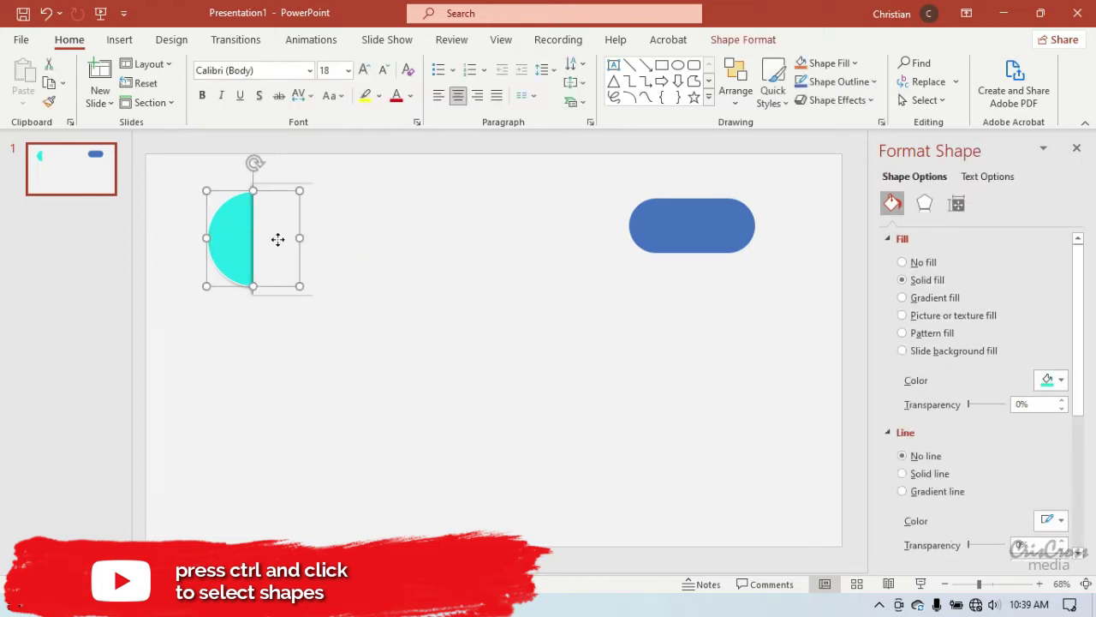
{"action": "left_click", "coordinate": [277, 240], "text": "ctrl"}
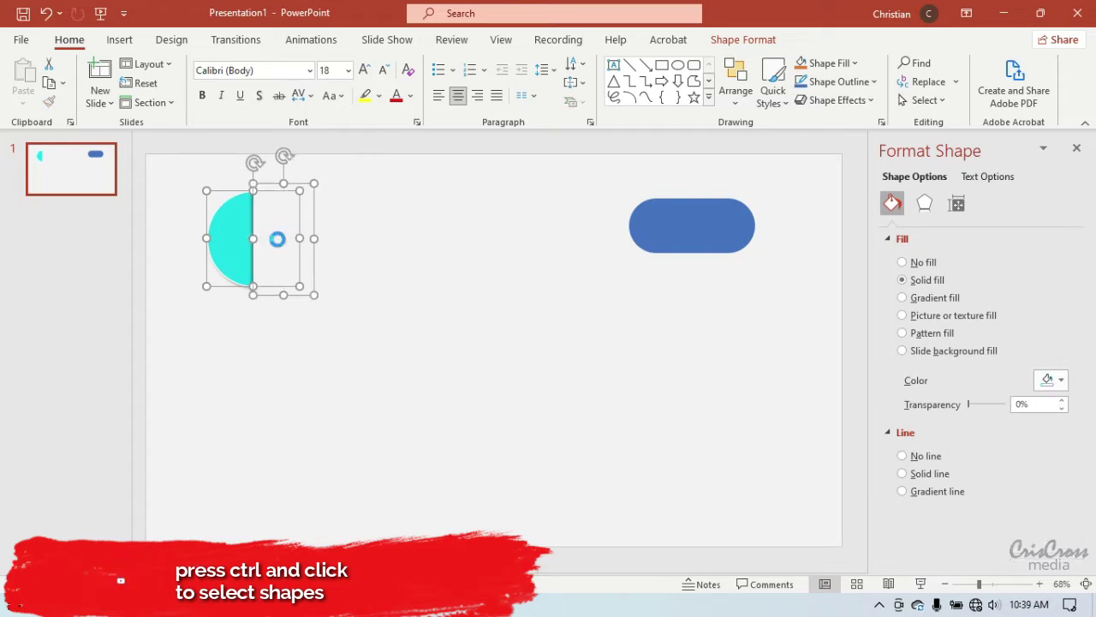
{"action": "key", "text": "ctrl+c"}
{"action": "key", "text": "ctrl+v"}
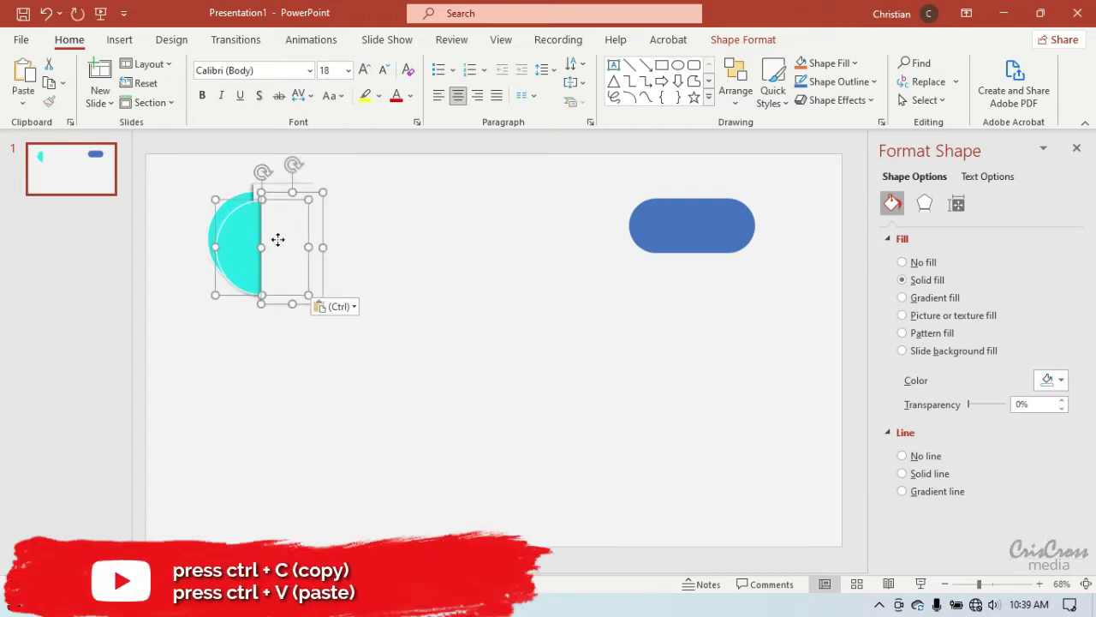
{"action": "left_click_drag", "start_coordinate": [278, 243], "coordinate": [265, 365]}
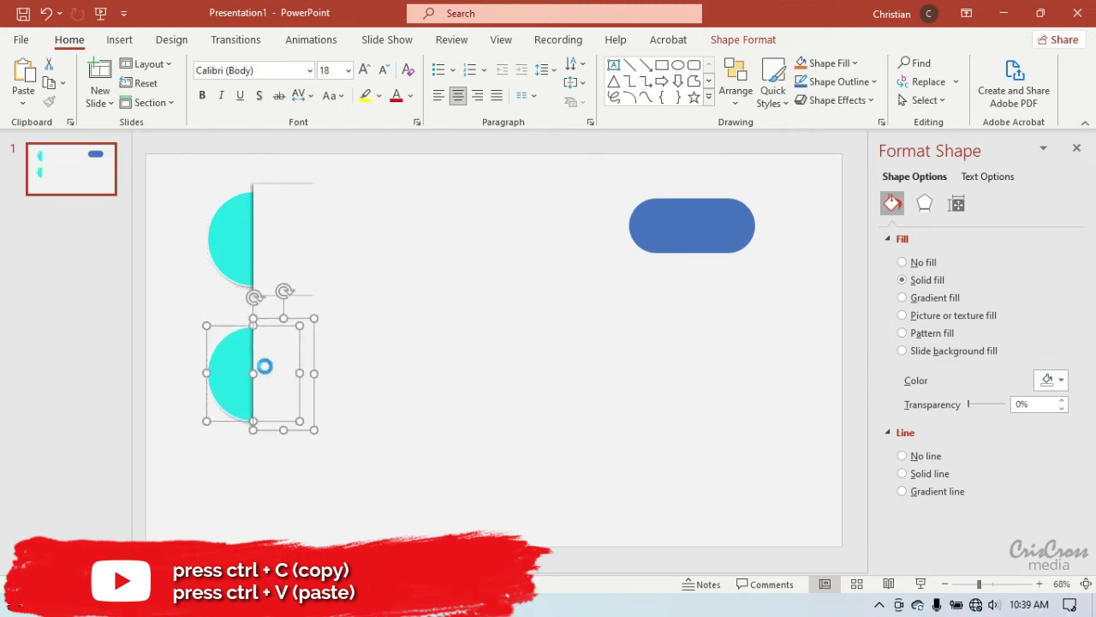
{"action": "key", "text": "ctrl+v"}
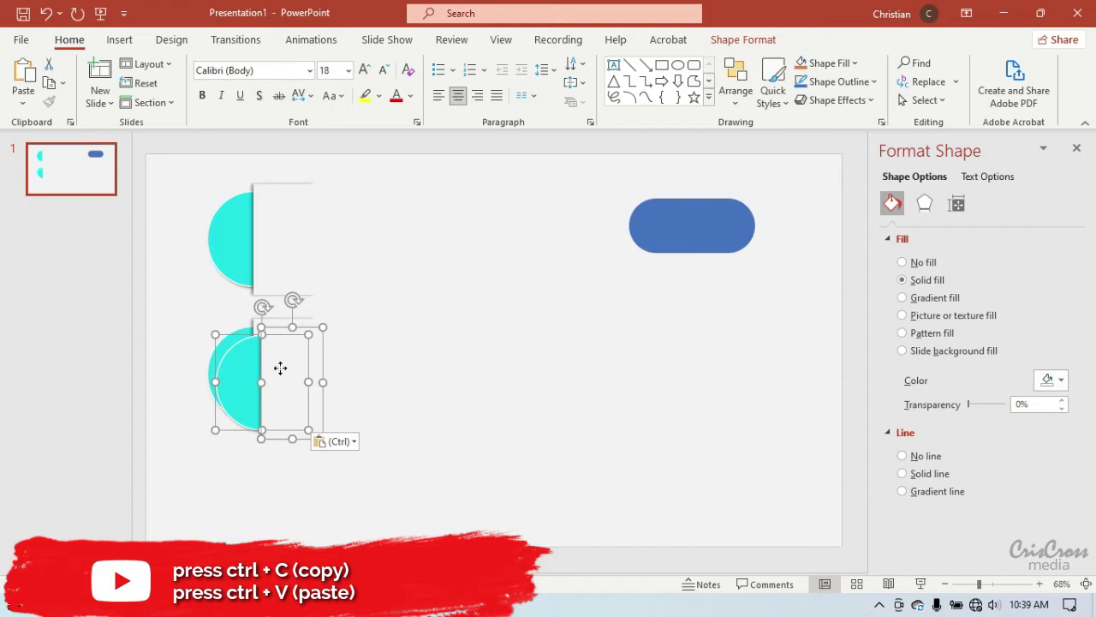
{"action": "left_click_drag", "start_coordinate": [280, 368], "coordinate": [269, 488]}
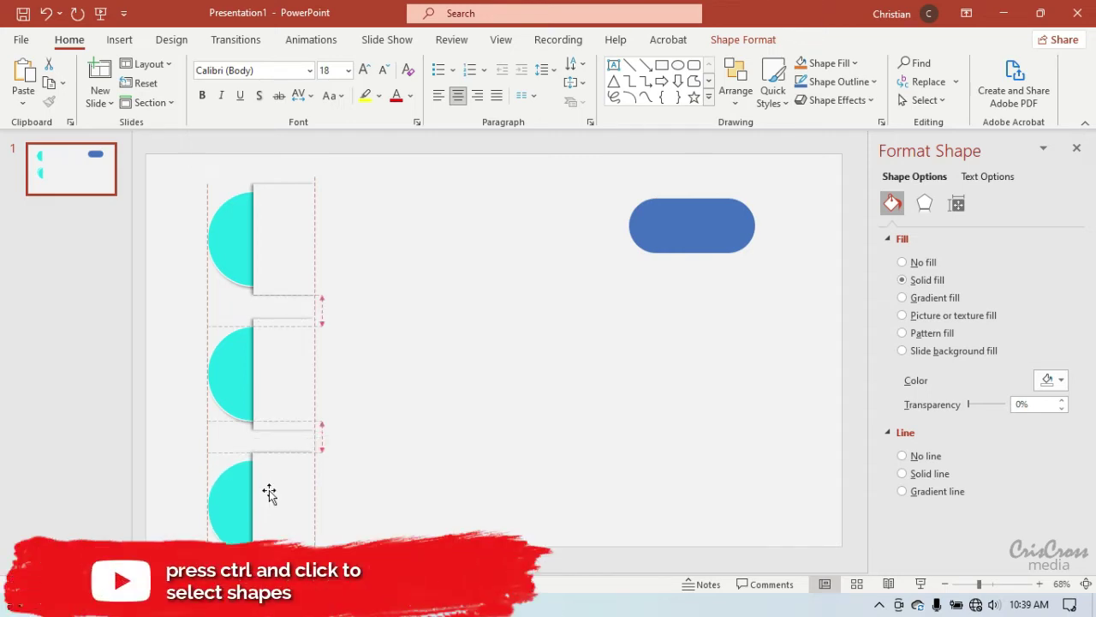
Align the third pair under the second, then move all three pairs up together.
{"action": "left_click_drag", "start_coordinate": [269, 486], "coordinate": [269, 490]}
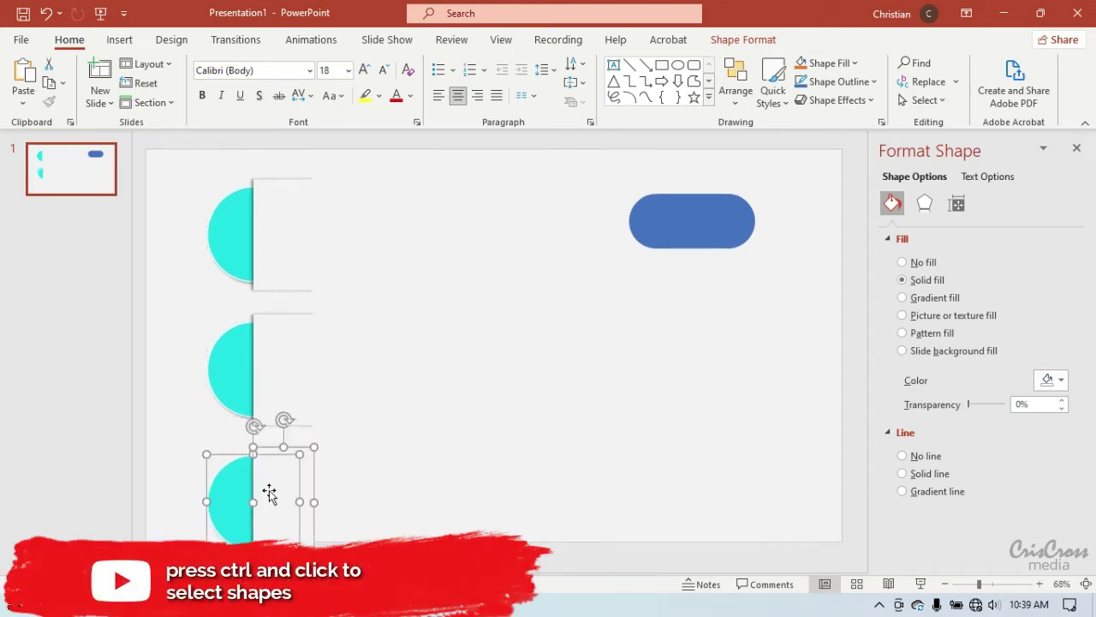
{"action": "left_click", "coordinate": [274, 368], "text": "ctrl"}
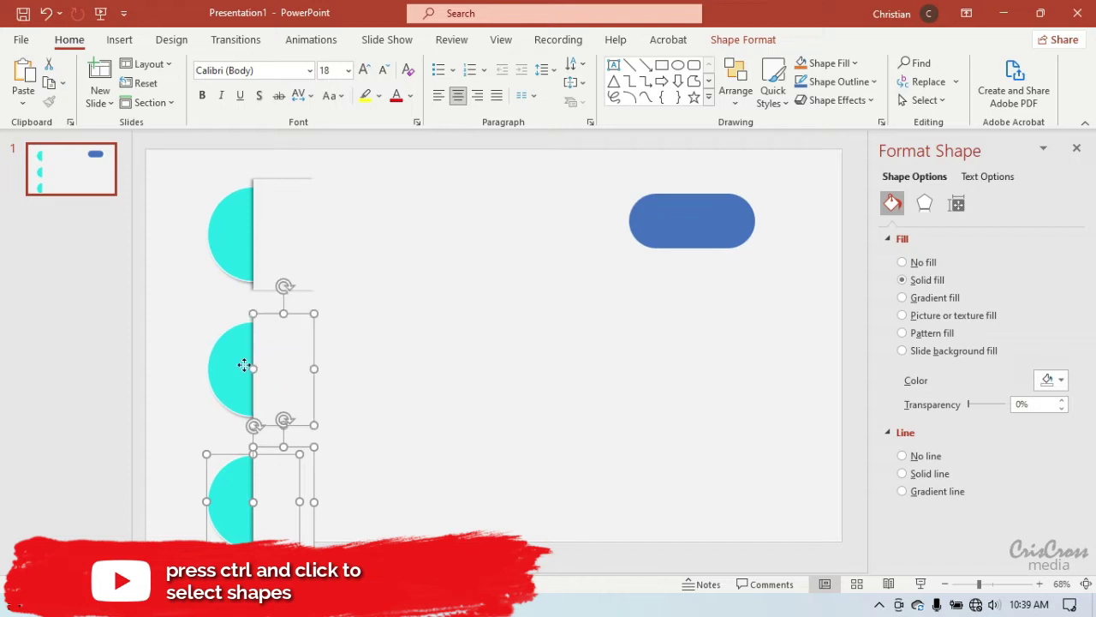
{"action": "left_click", "coordinate": [245, 367], "text": "ctrl"}
{"action": "left_click", "coordinate": [239, 255], "text": "ctrl"}
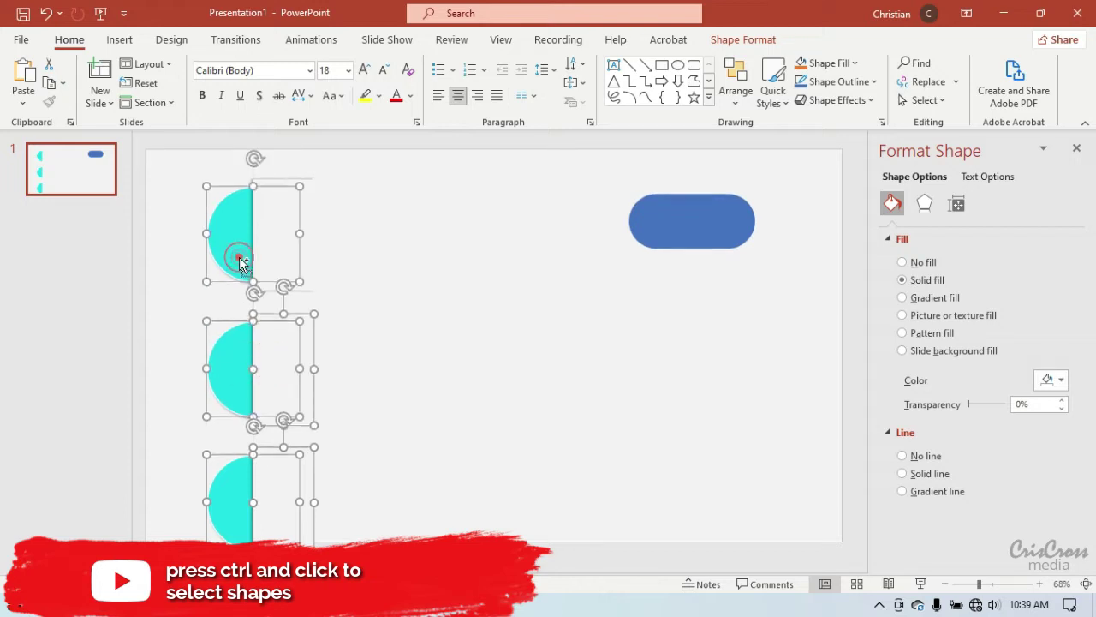
{"action": "left_click", "coordinate": [268, 242], "text": "ctrl"}
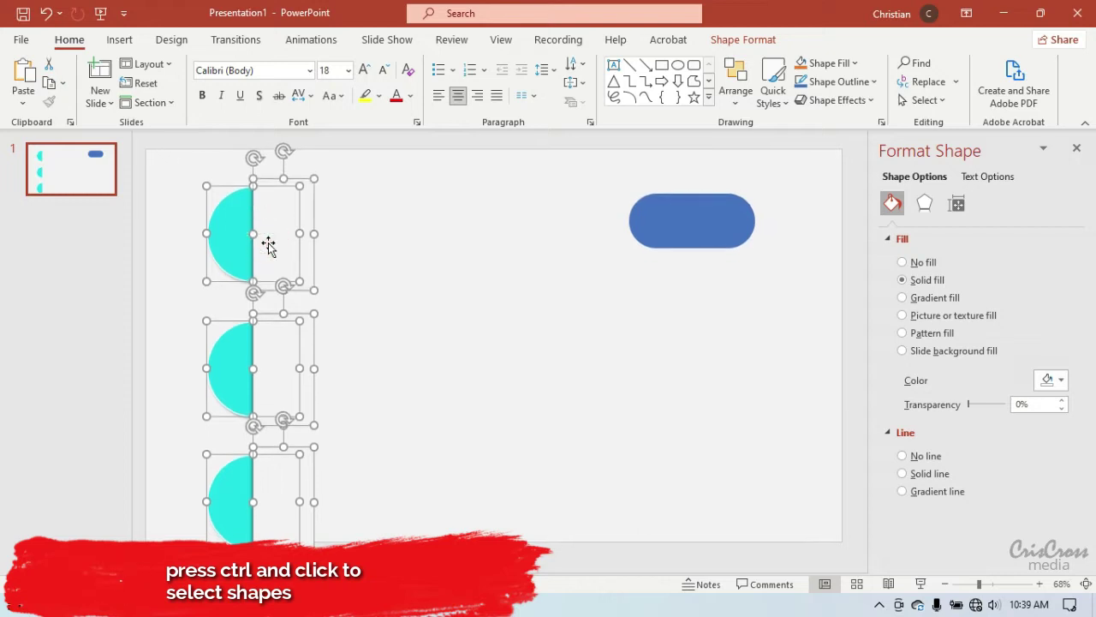
{"action": "left_click_drag", "start_coordinate": [268, 243], "coordinate": [265, 228]}
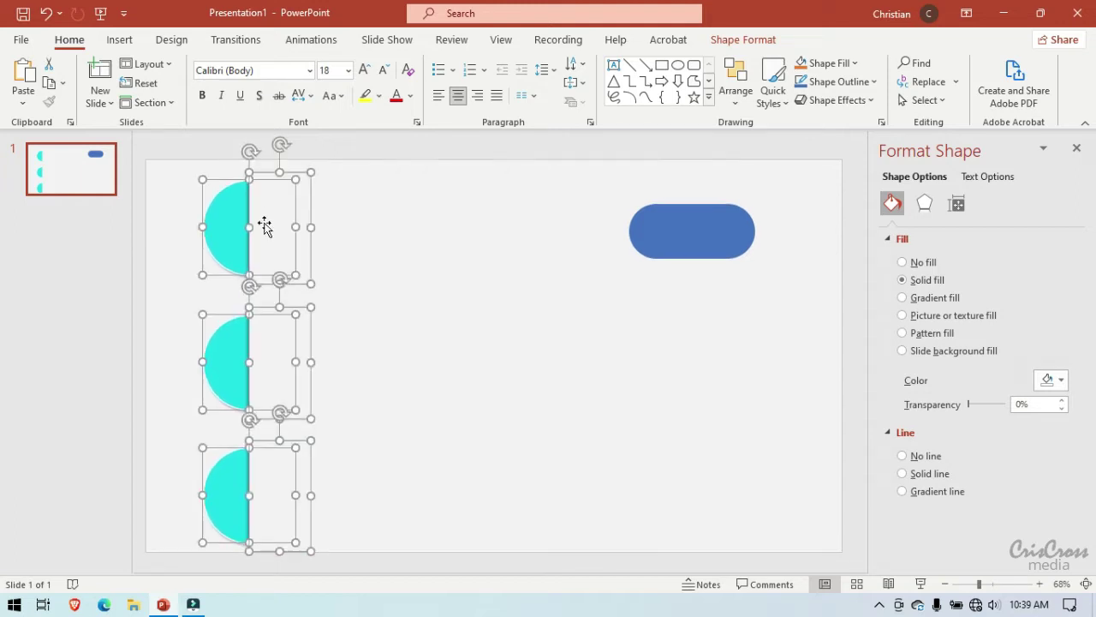
{"action": "left_click", "coordinate": [414, 263]}
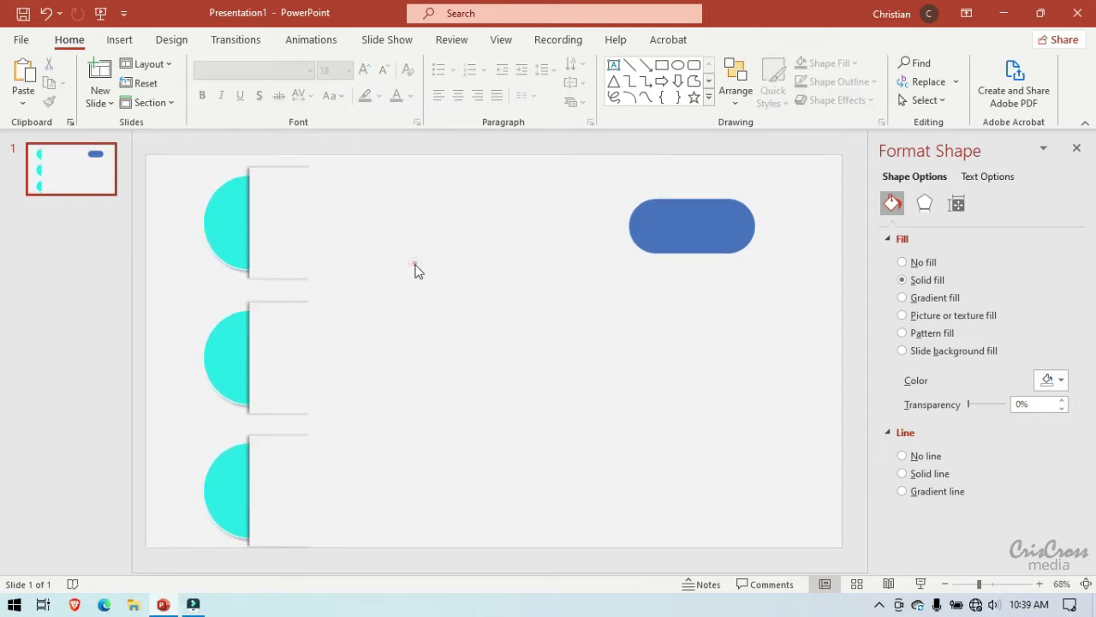
Nudge the middle and bottom pairs upward so the three tabs are evenly spaced.
{"action": "left_click", "coordinate": [238, 347]}
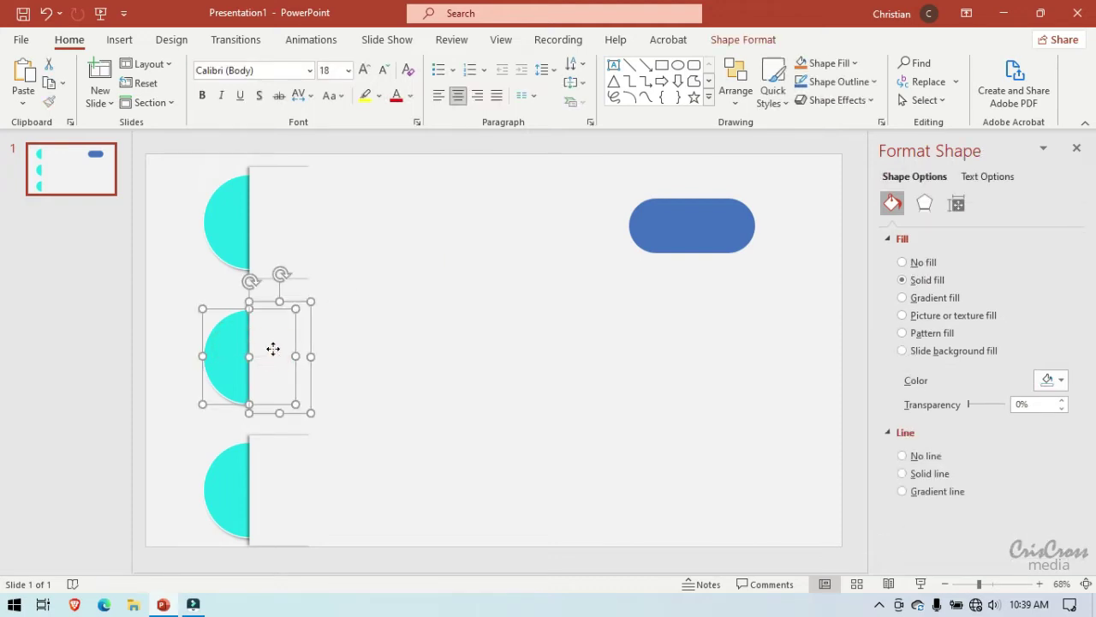
{"action": "left_click_drag", "start_coordinate": [272, 348], "coordinate": [272, 340]}
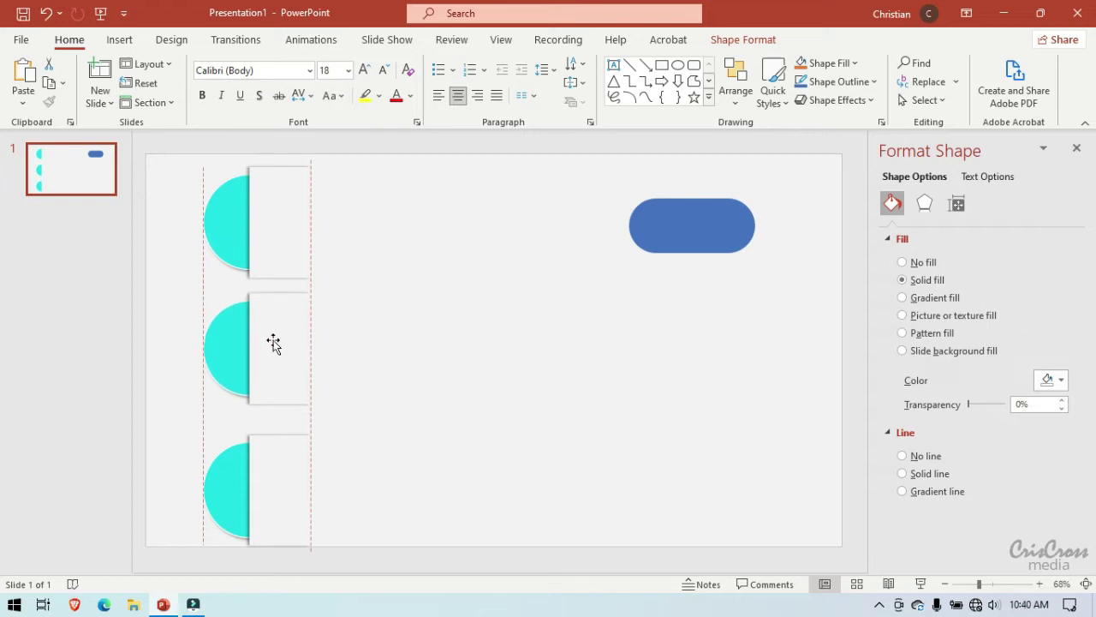
{"action": "left_click_drag", "start_coordinate": [272, 342], "coordinate": [270, 343]}
{"action": "left_click", "coordinate": [234, 471]}
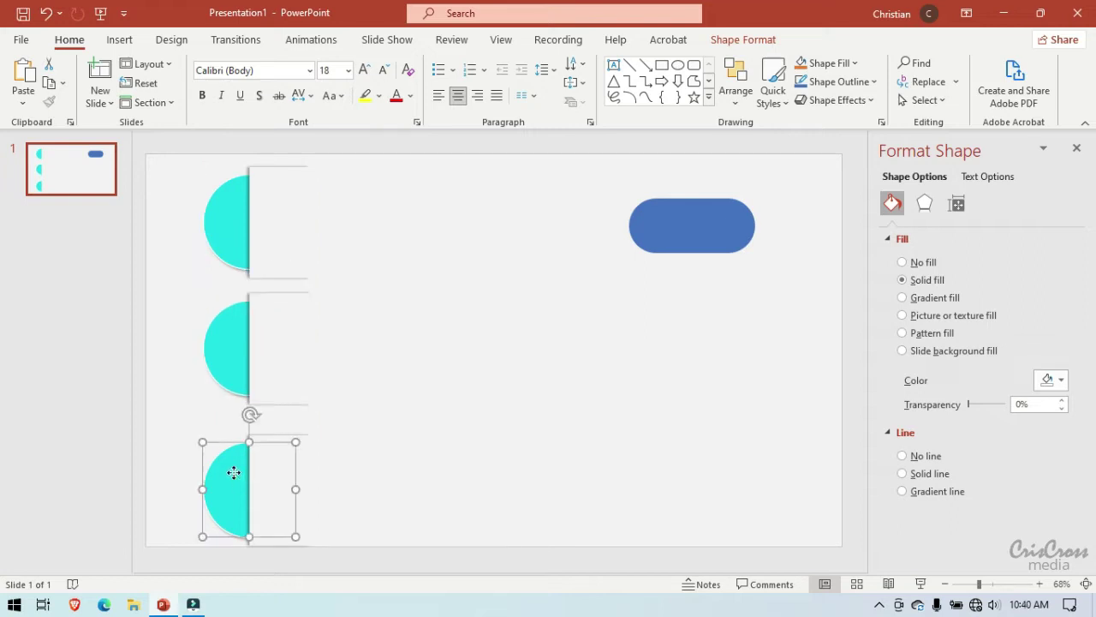
{"action": "left_click", "coordinate": [263, 477]}
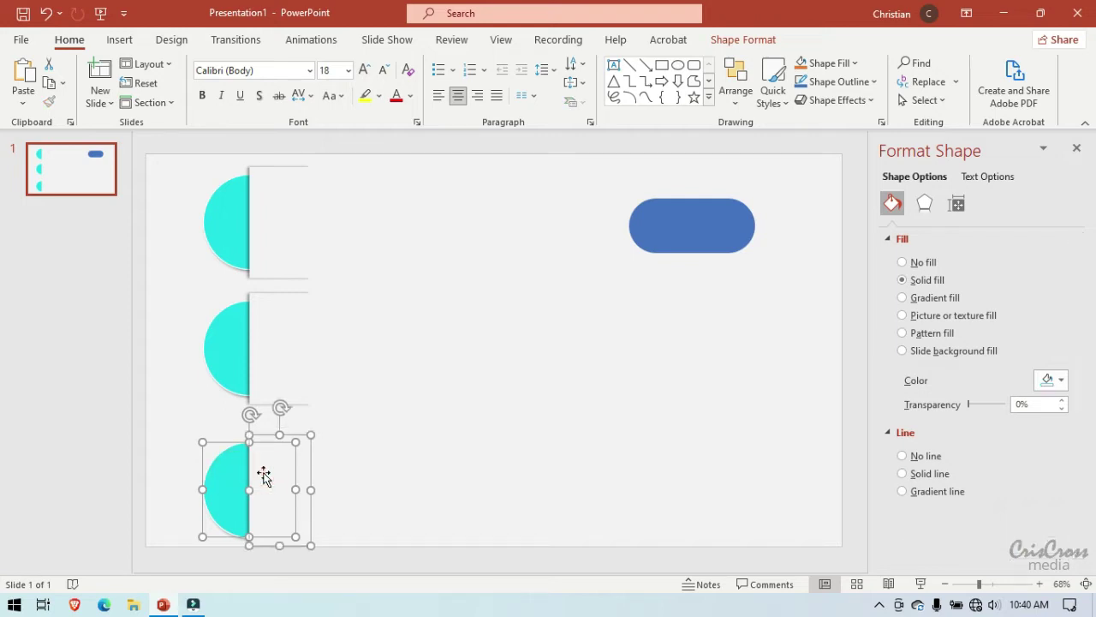
{"action": "left_click_drag", "start_coordinate": [263, 473], "coordinate": [263, 457]}
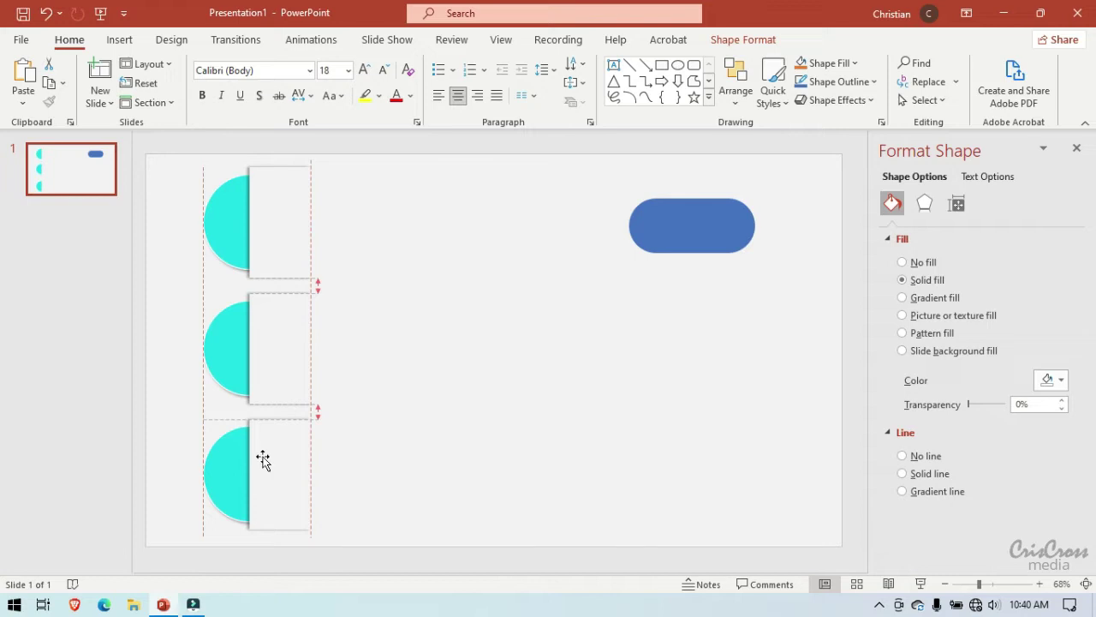
{"action": "left_click_drag", "start_coordinate": [262, 458], "coordinate": [262, 460]}
{"action": "left_click", "coordinate": [393, 406]}
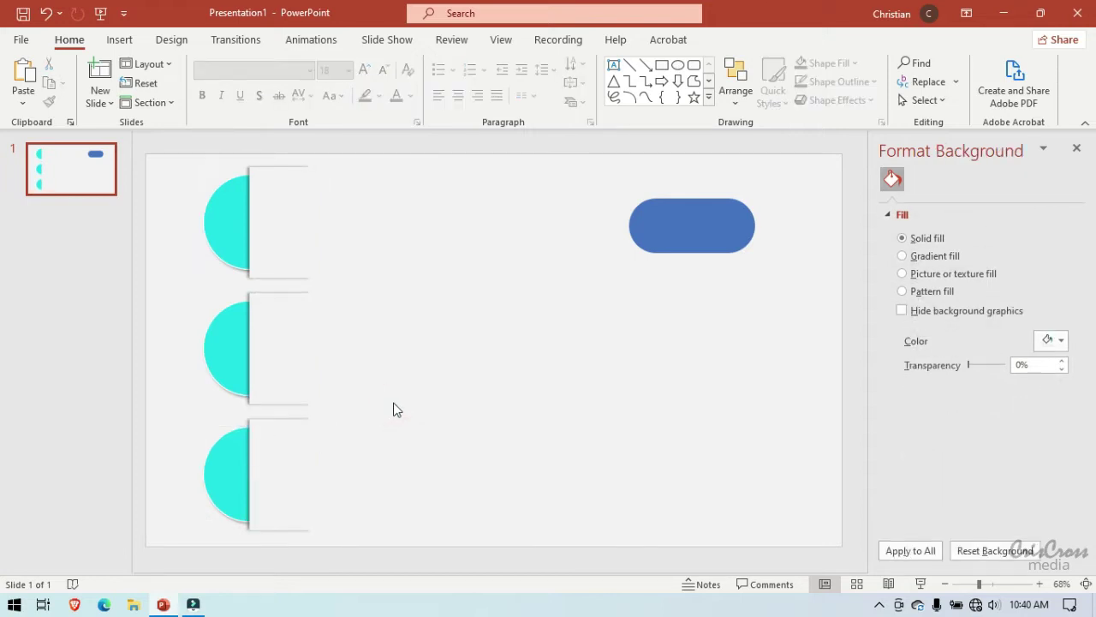
Fill the middle half-circle with gold and the bottom half-circle with red.
{"action": "left_click", "coordinate": [226, 360]}
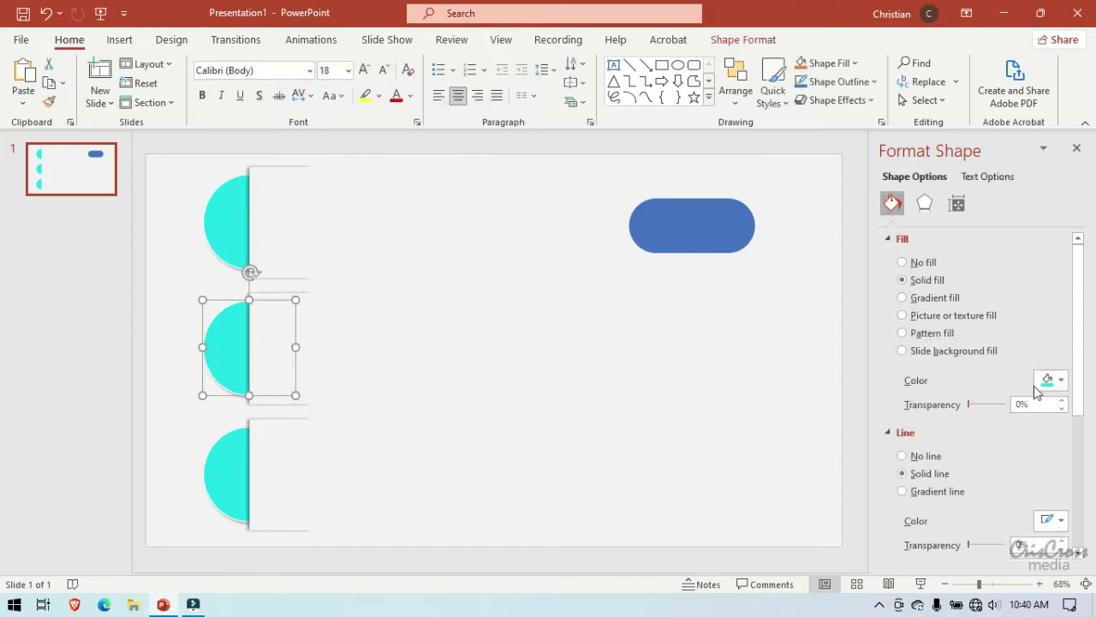
{"action": "left_click", "coordinate": [1062, 381]}
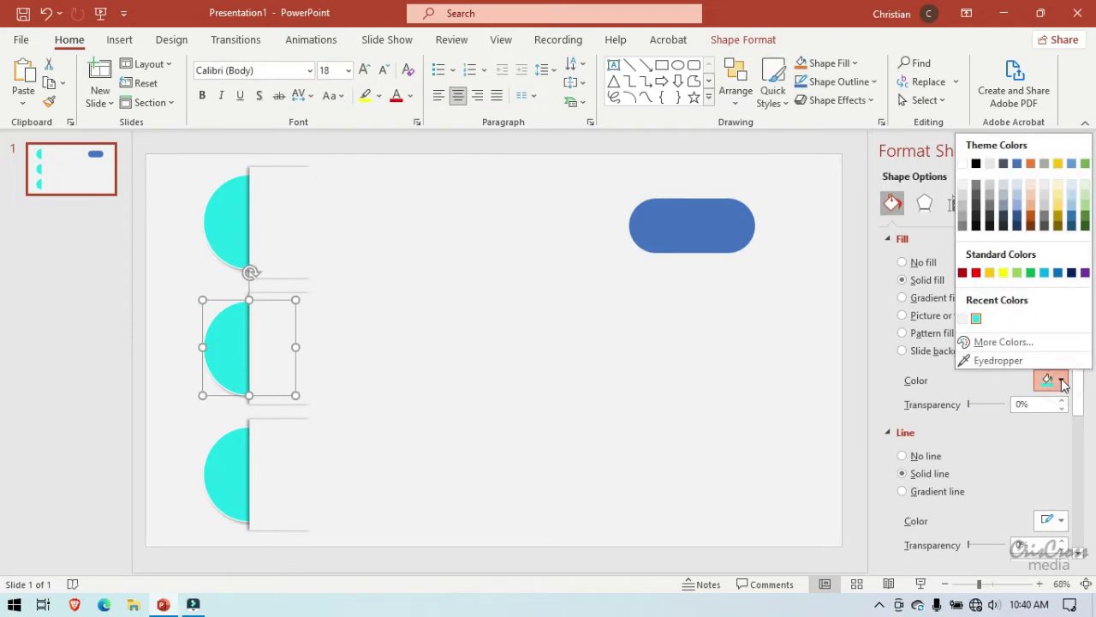
{"action": "left_click", "coordinate": [990, 272]}
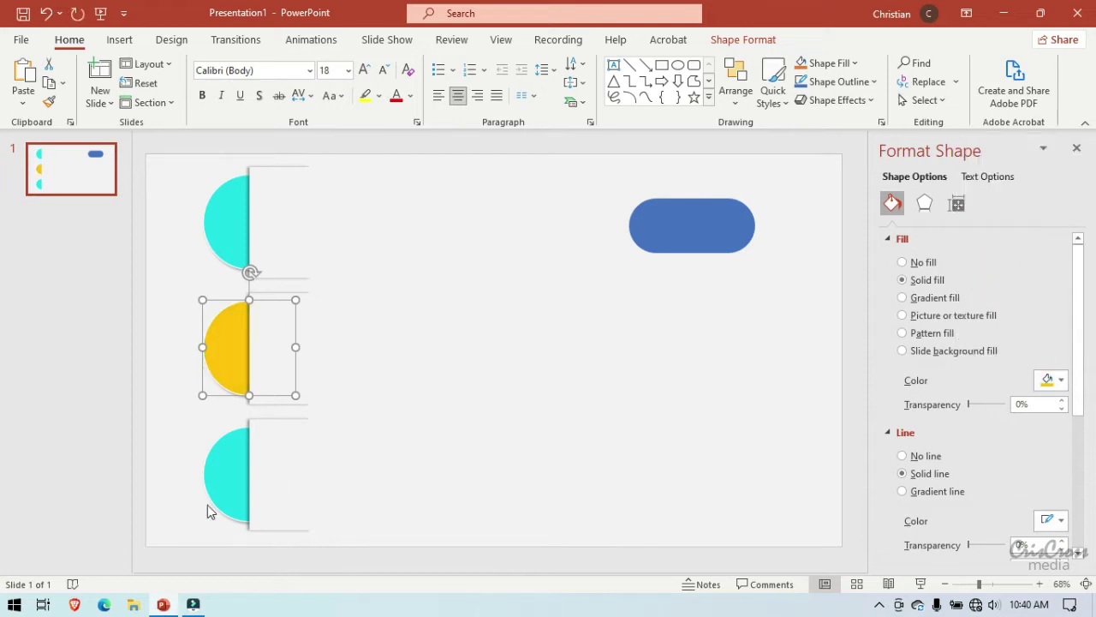
{"action": "left_click", "coordinate": [228, 485]}
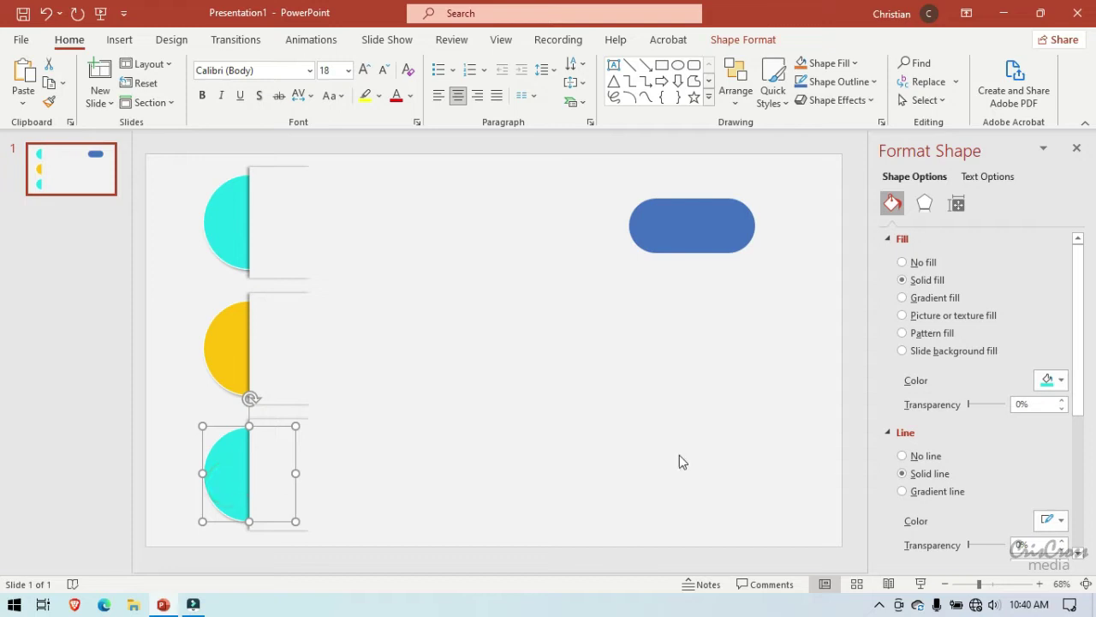
{"action": "left_click", "coordinate": [1061, 381]}
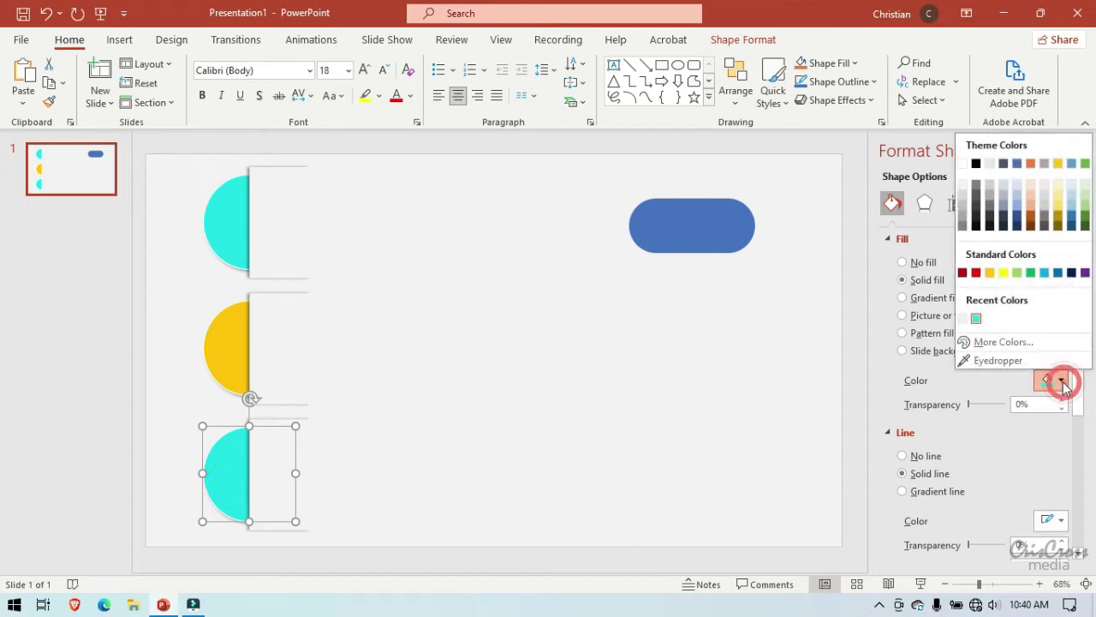
{"action": "left_click", "coordinate": [977, 274]}
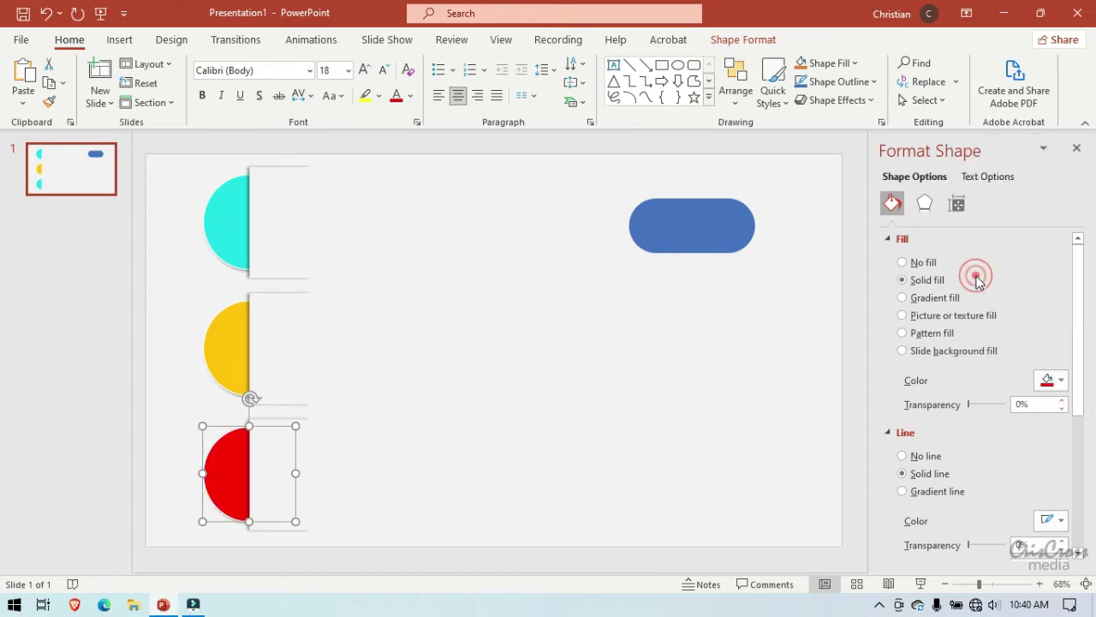
{"action": "left_click", "coordinate": [593, 395]}
{"action": "left_click", "coordinate": [594, 395]}
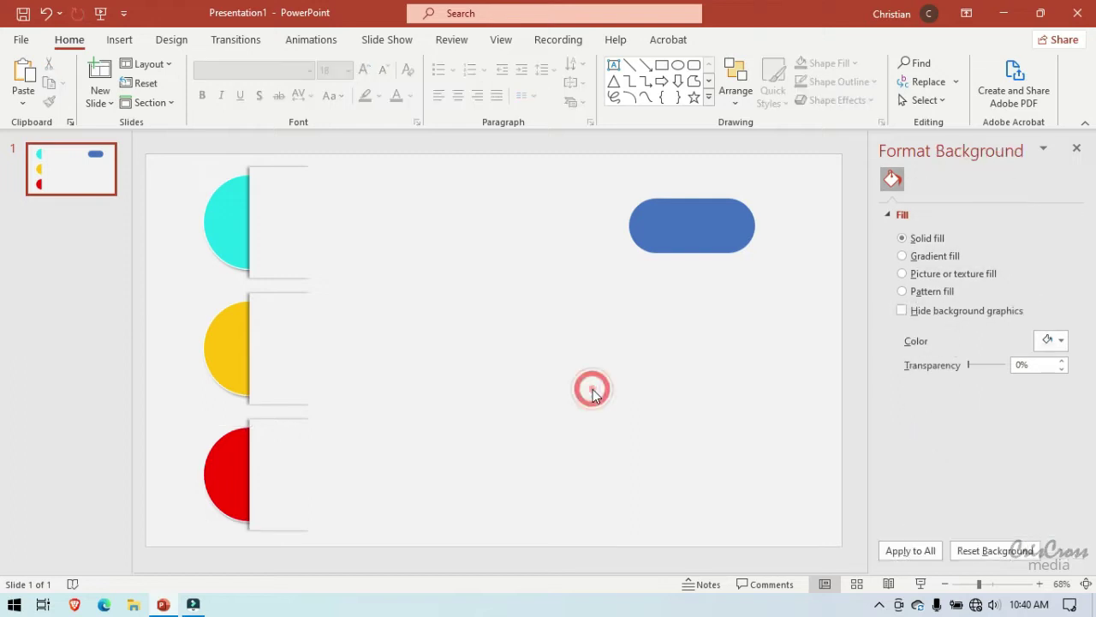
Draw a full-height rectangle beside the half-circles and remove its outline.
{"action": "left_click", "coordinate": [120, 43]}
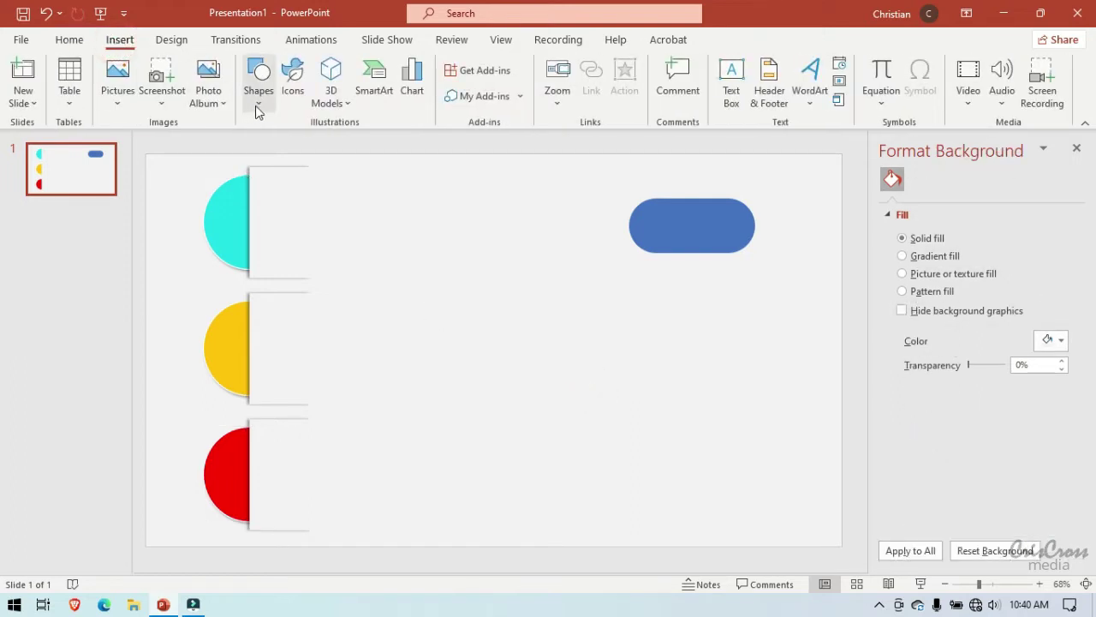
{"action": "left_click", "coordinate": [260, 96]}
{"action": "left_click", "coordinate": [296, 145]}
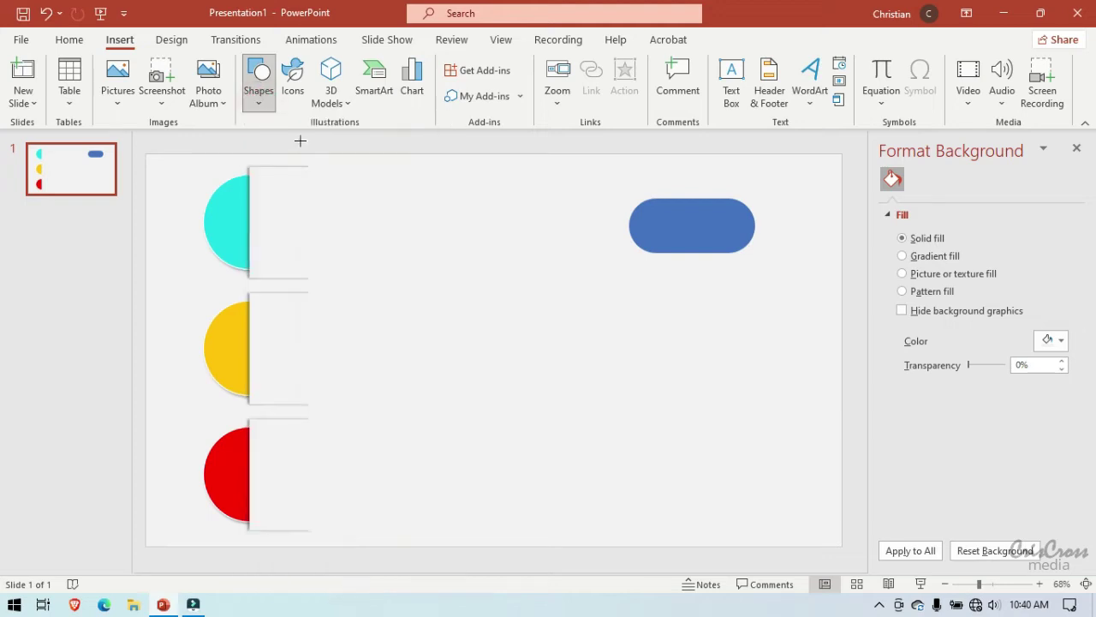
{"action": "left_click_drag", "start_coordinate": [346, 171], "coordinate": [505, 453]}
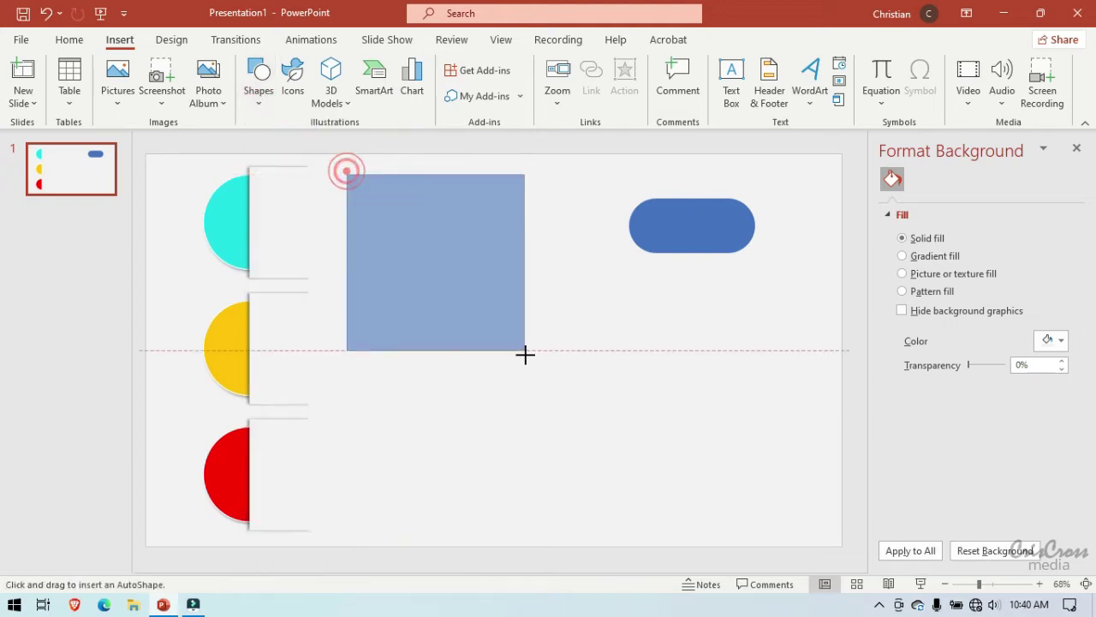
{"action": "left_click_drag", "start_coordinate": [501, 472], "coordinate": [501, 543]}
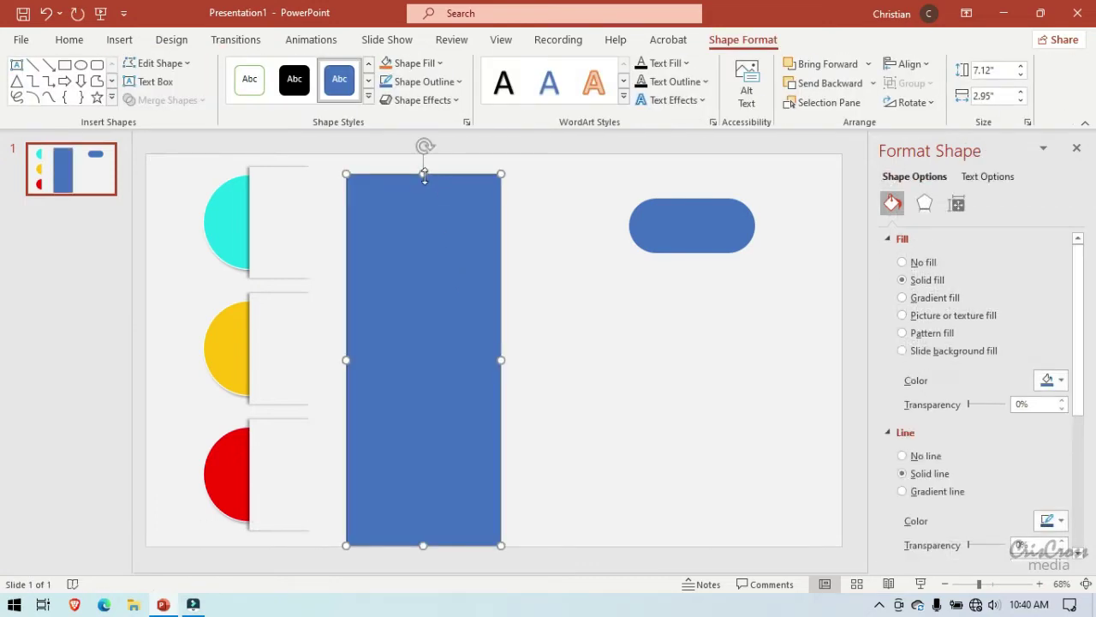
{"action": "left_click_drag", "start_coordinate": [423, 174], "coordinate": [421, 154]}
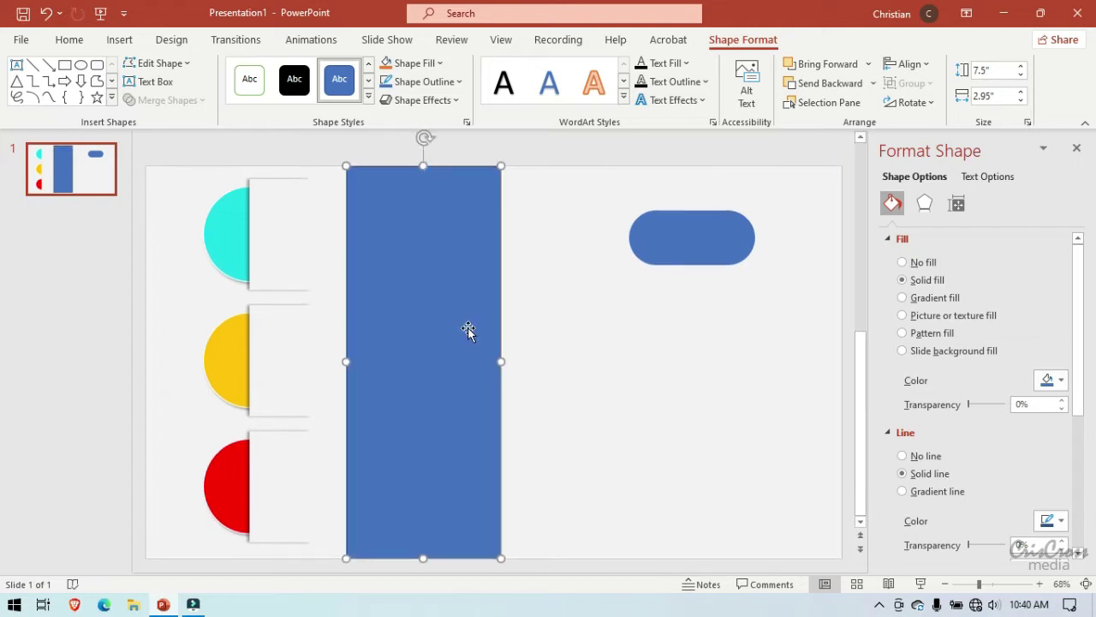
{"action": "left_click", "coordinate": [903, 456]}
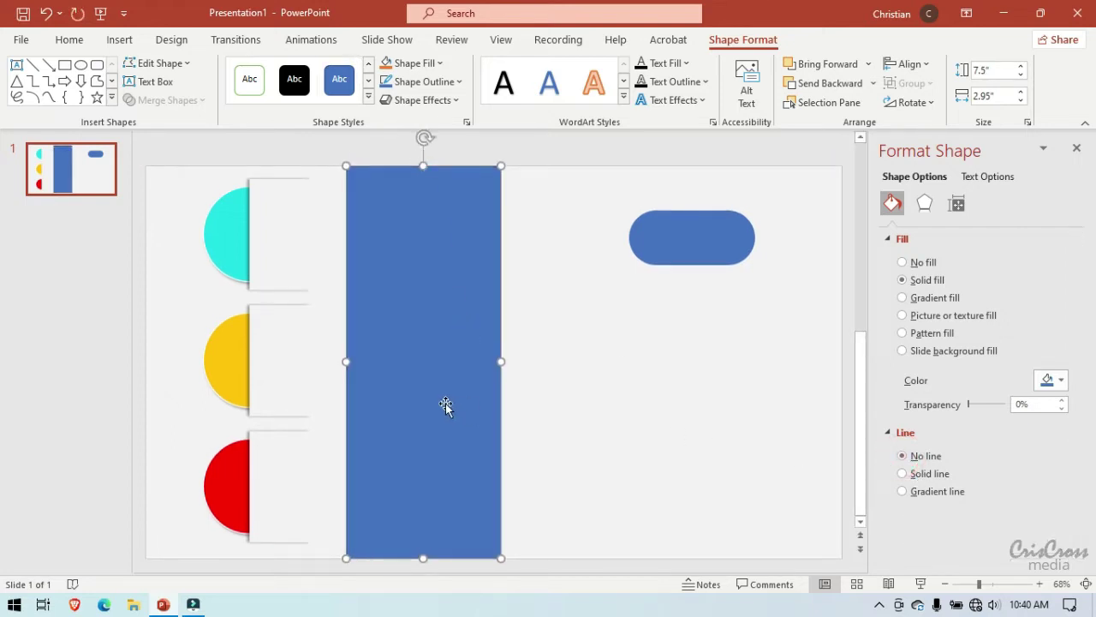
Position the rectangle over the white cards and fill it with the background grey via Eyedropper.
{"action": "left_click_drag", "start_coordinate": [442, 401], "coordinate": [354, 391]}
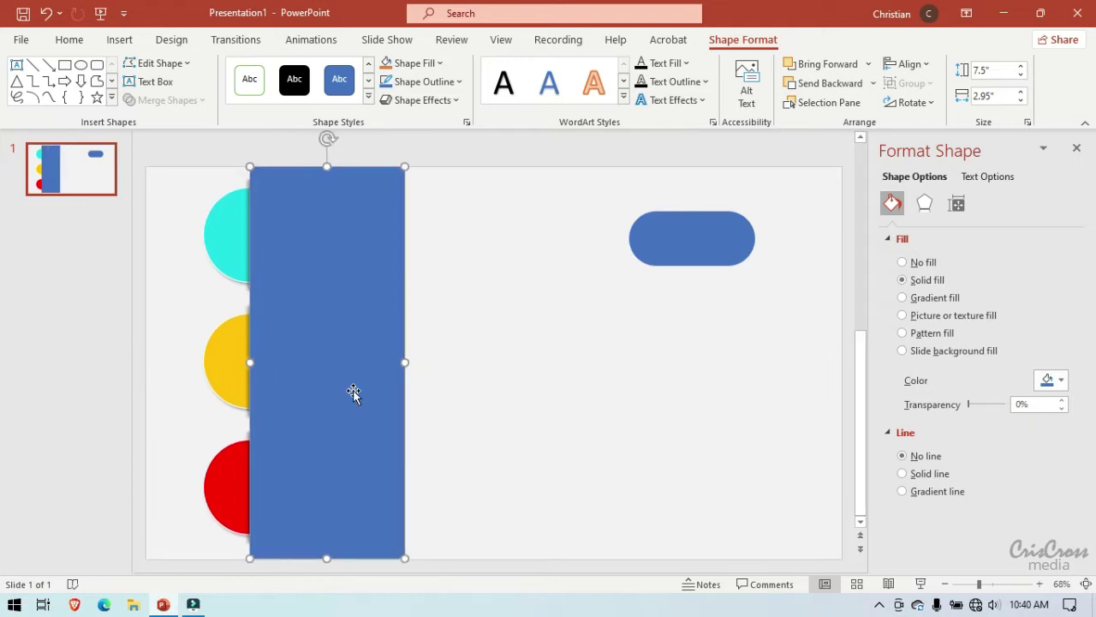
{"action": "key", "text": "Right"}
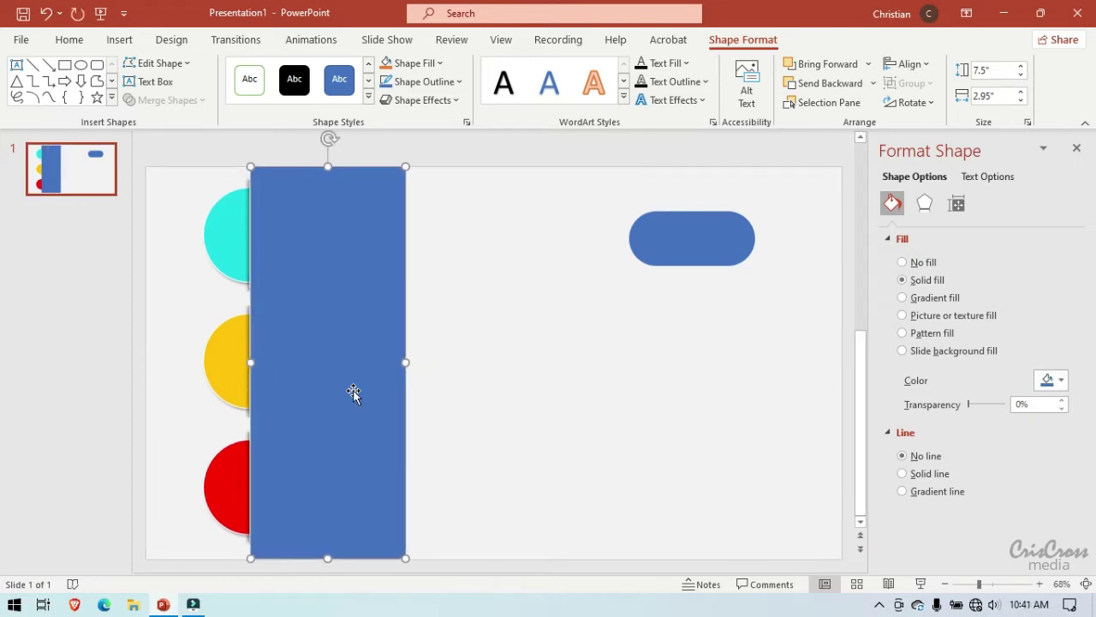
{"action": "key", "text": "ctrl+Left"}
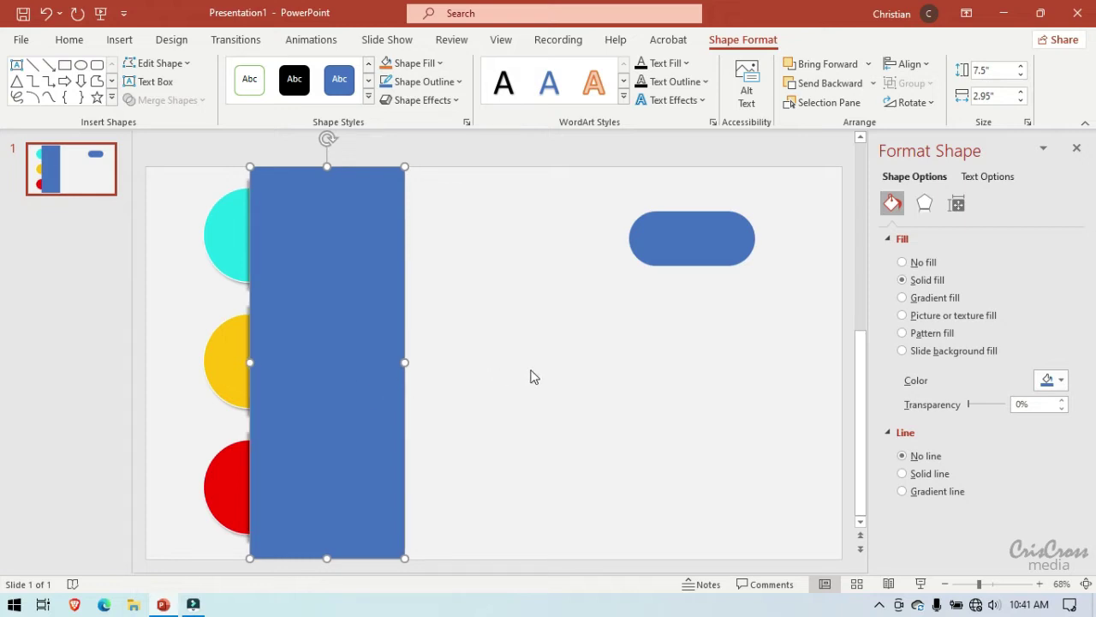
{"action": "left_click", "coordinate": [1059, 380]}
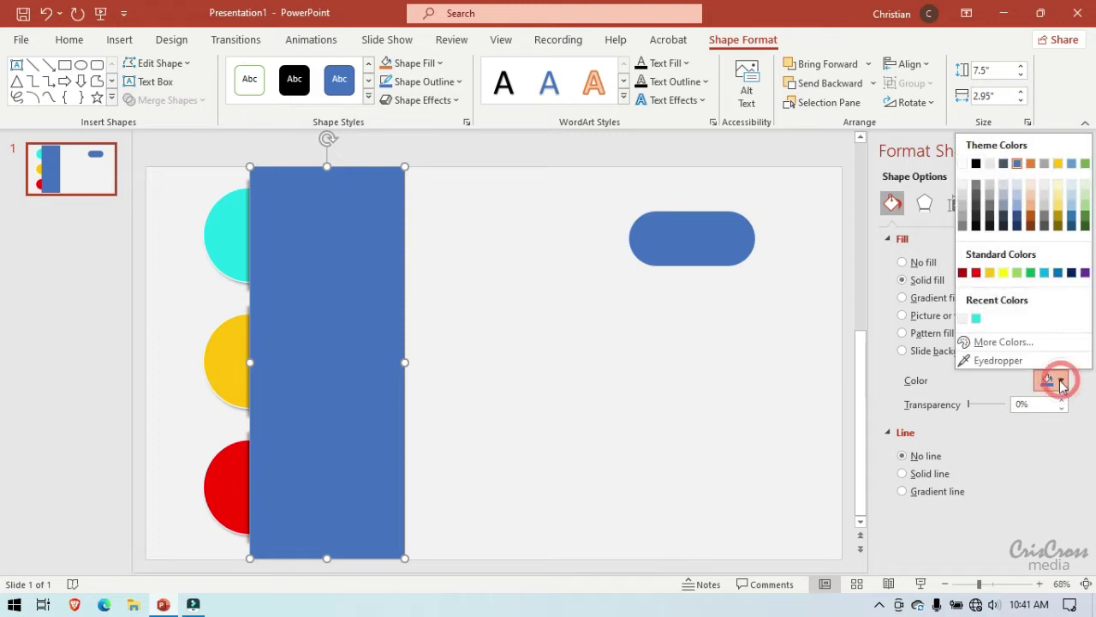
{"action": "left_click", "coordinate": [1034, 360]}
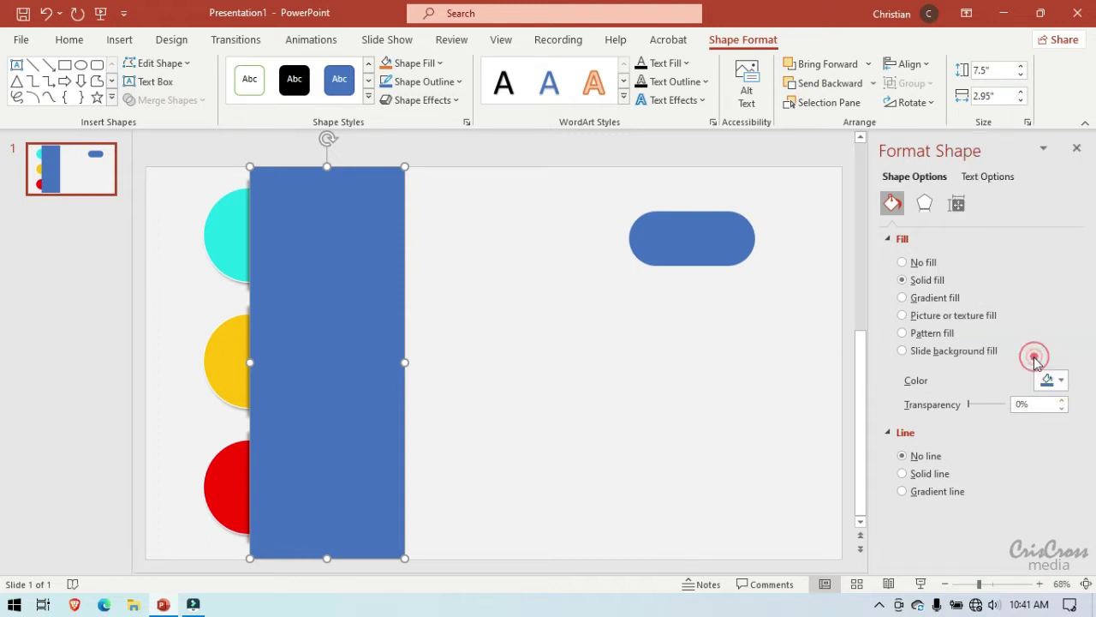
{"action": "left_click", "coordinate": [666, 374]}
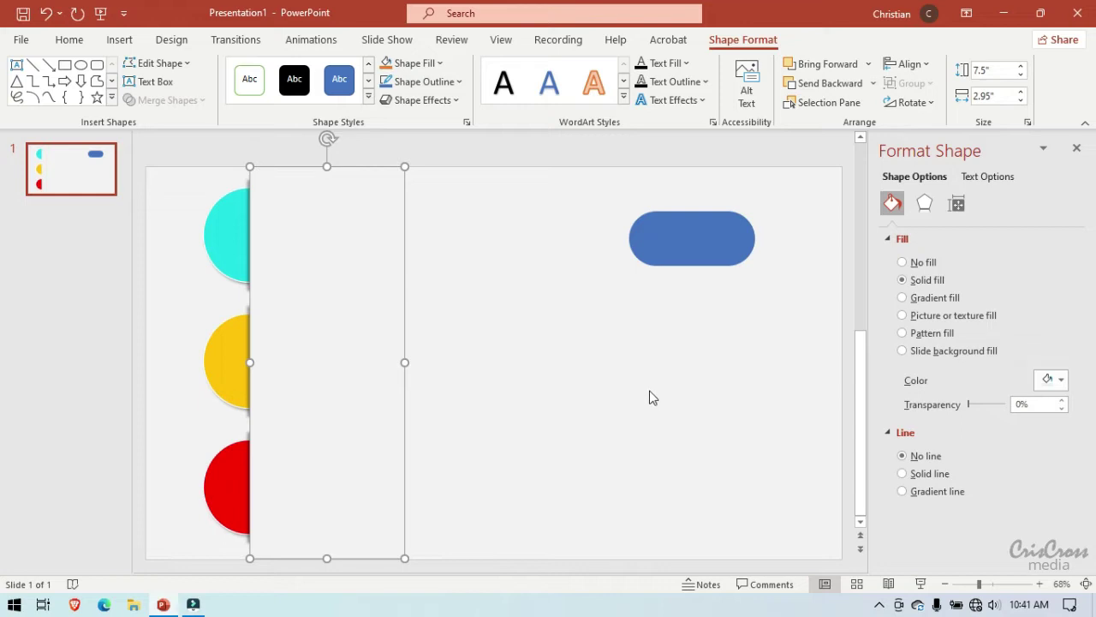
{"action": "left_click", "coordinate": [651, 397]}
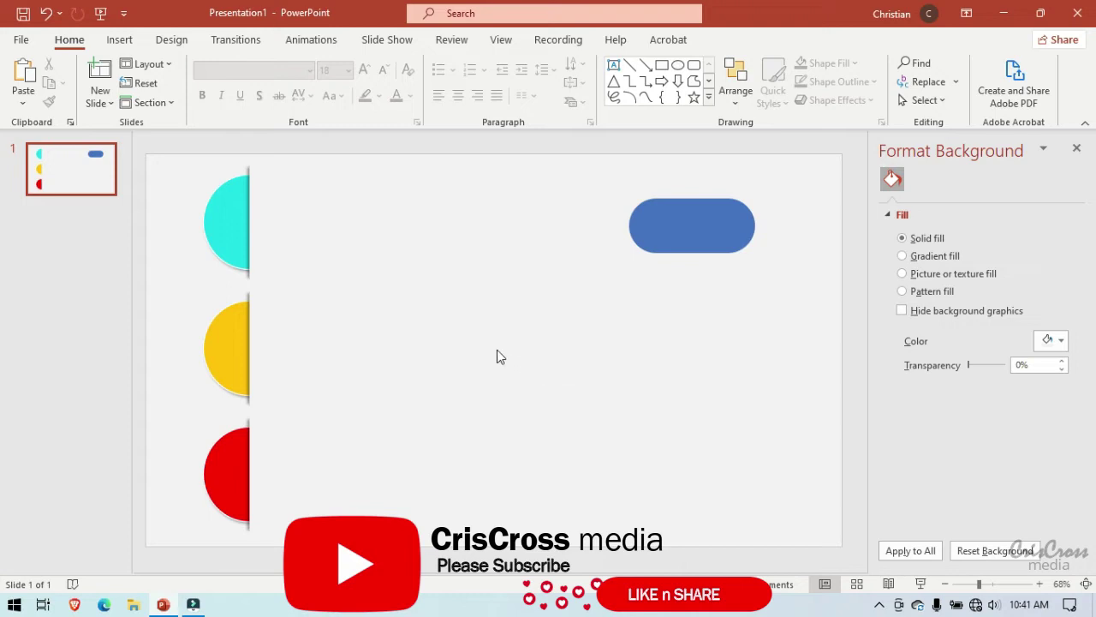
{"action": "left_click", "coordinate": [310, 361]}
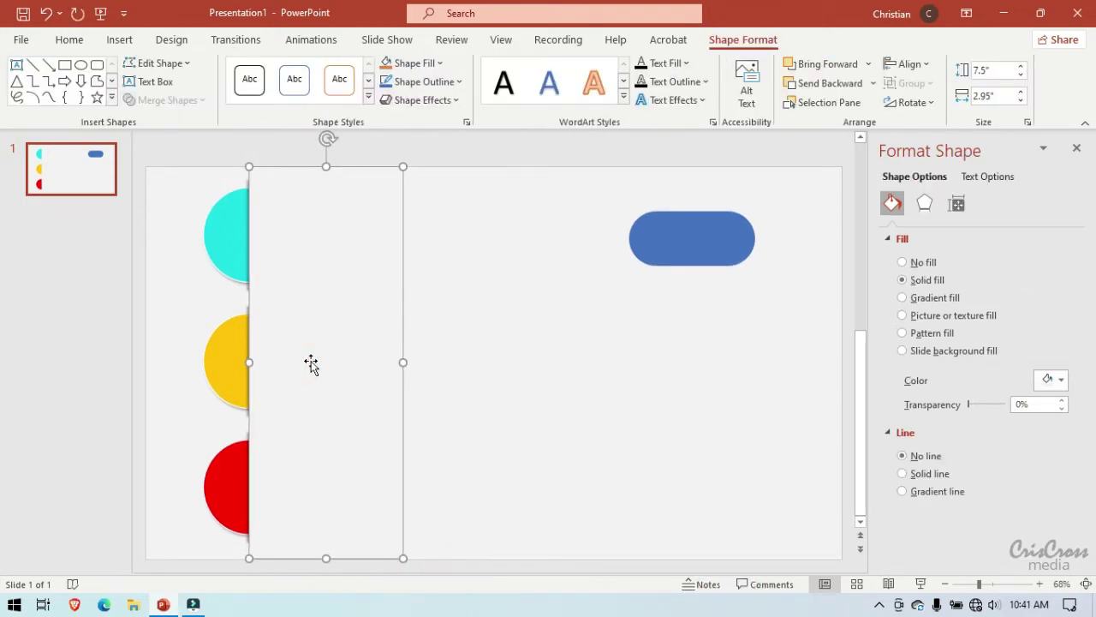
{"action": "left_click", "coordinate": [471, 363]}
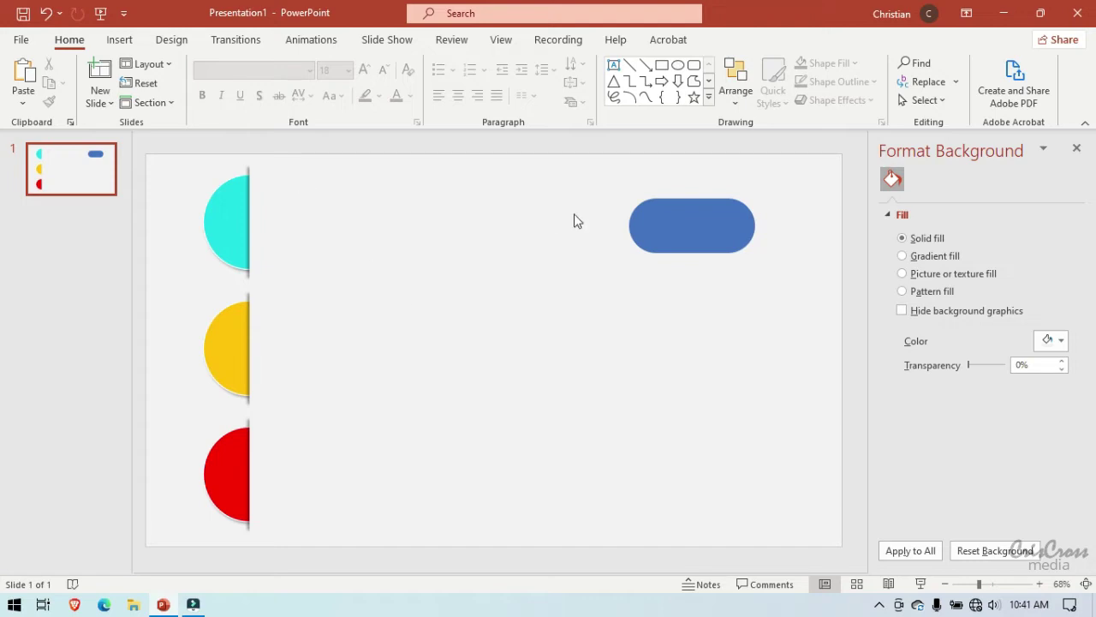
Move the blue pill left toward the tabs and bring it to the front.
{"action": "left_click", "coordinate": [707, 240]}
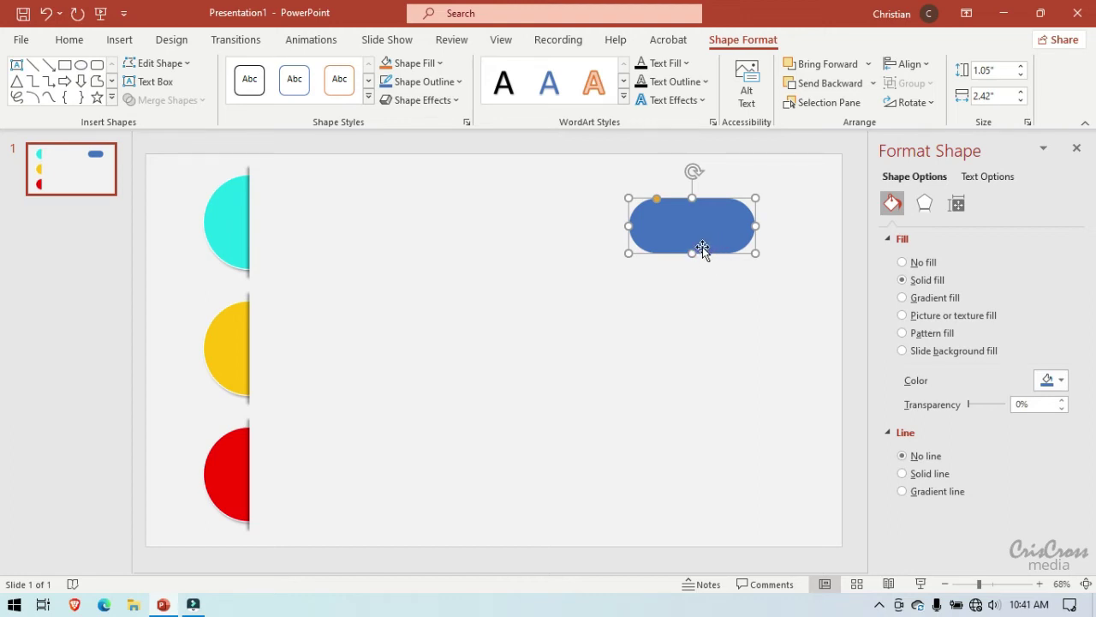
{"action": "left_click", "coordinate": [701, 241]}
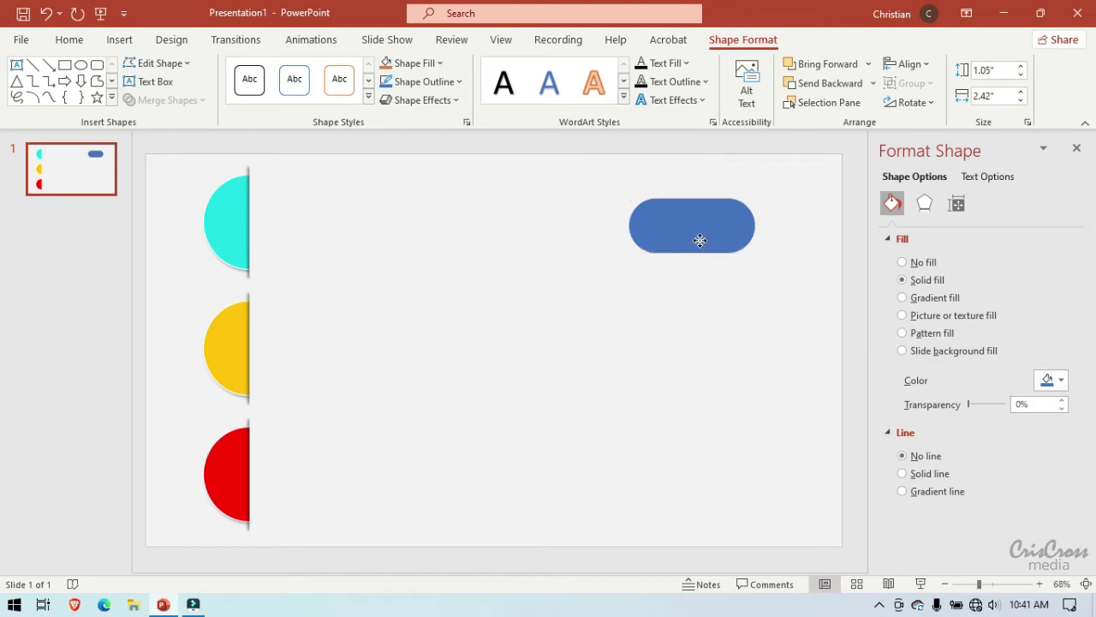
{"action": "mouse_move", "coordinate": [700, 240]}
{"action": "left_mouse_down"}
{"action": "mouse_move", "coordinate": [374, 242]}
{"action": "mouse_move", "coordinate": [511, 245]}
{"action": "left_mouse_up"}
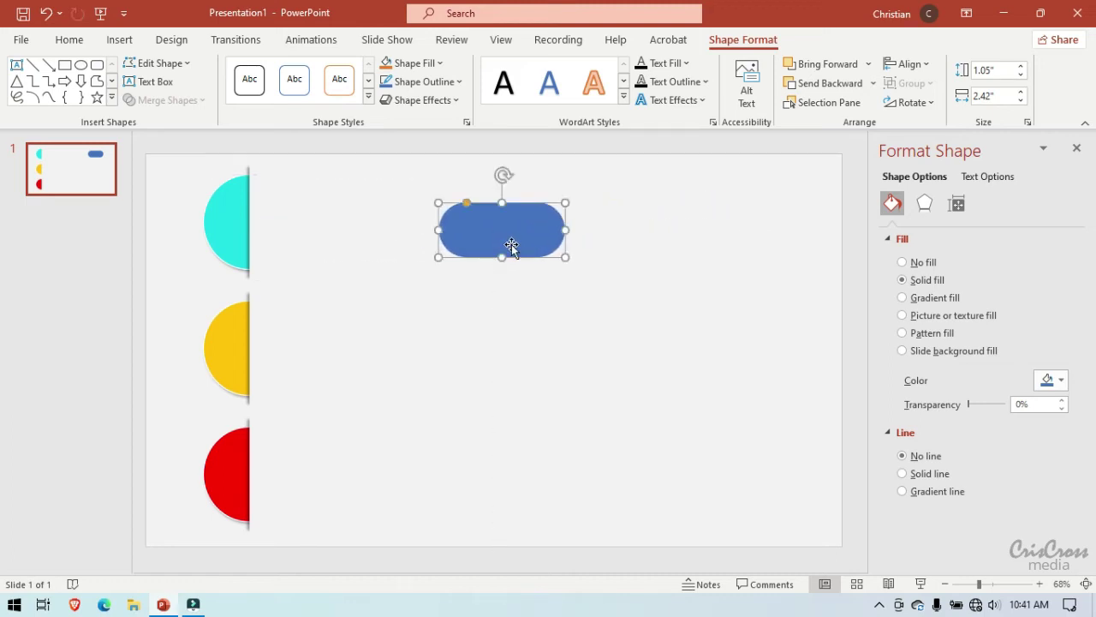
{"action": "left_click", "coordinate": [869, 64]}
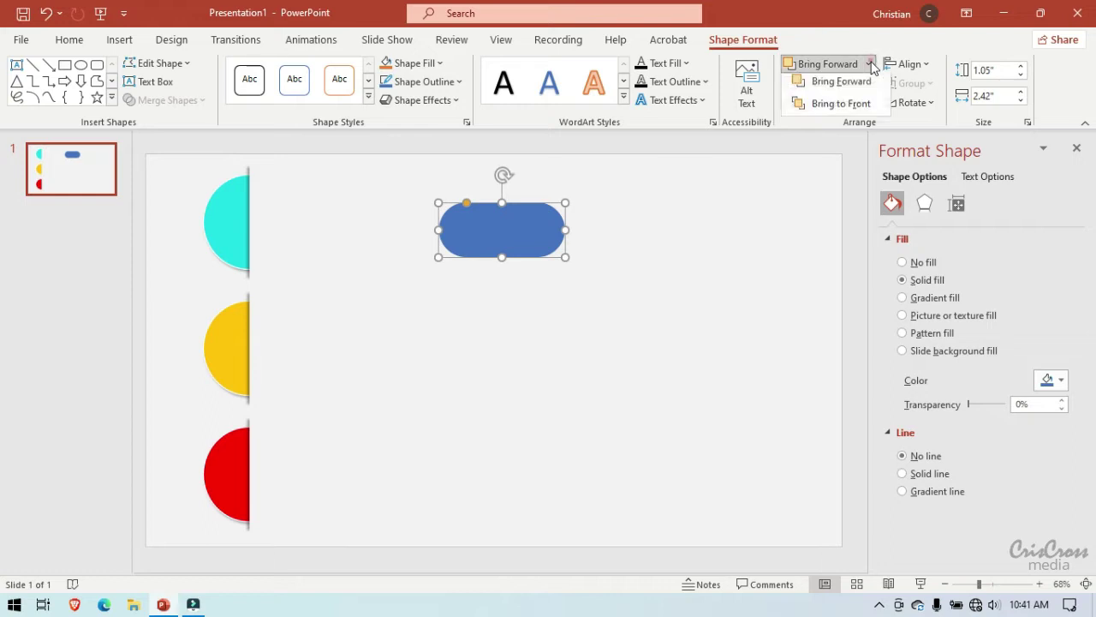
{"action": "left_click", "coordinate": [830, 109]}
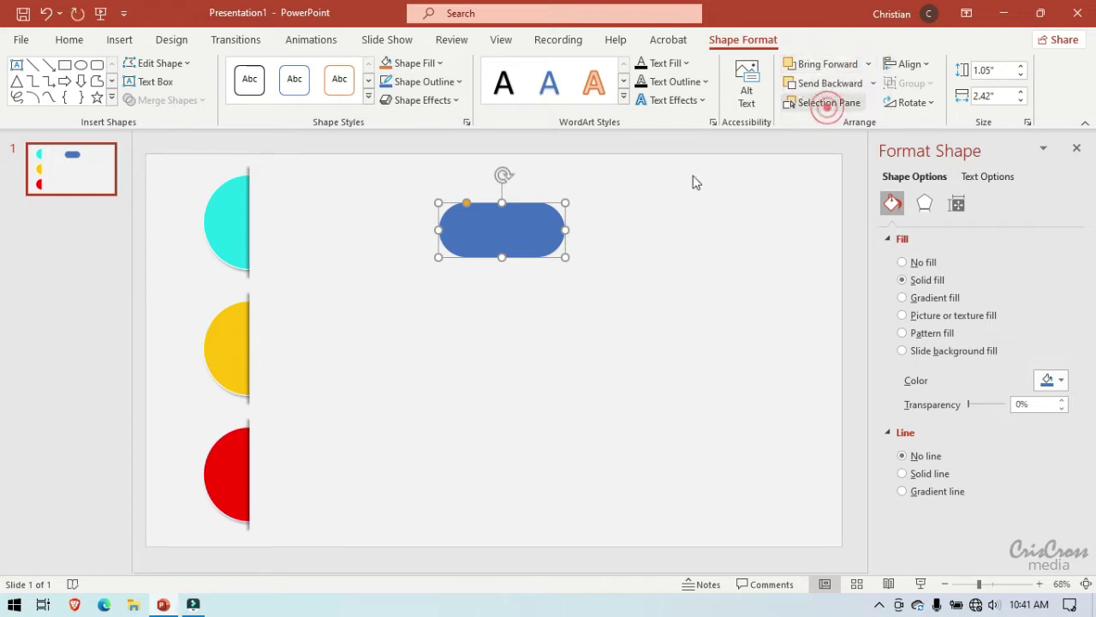
Place the blue pill beside the top cyan tab, make it taller, and widen it past the right edge.
{"action": "left_click_drag", "start_coordinate": [506, 234], "coordinate": [332, 212]}
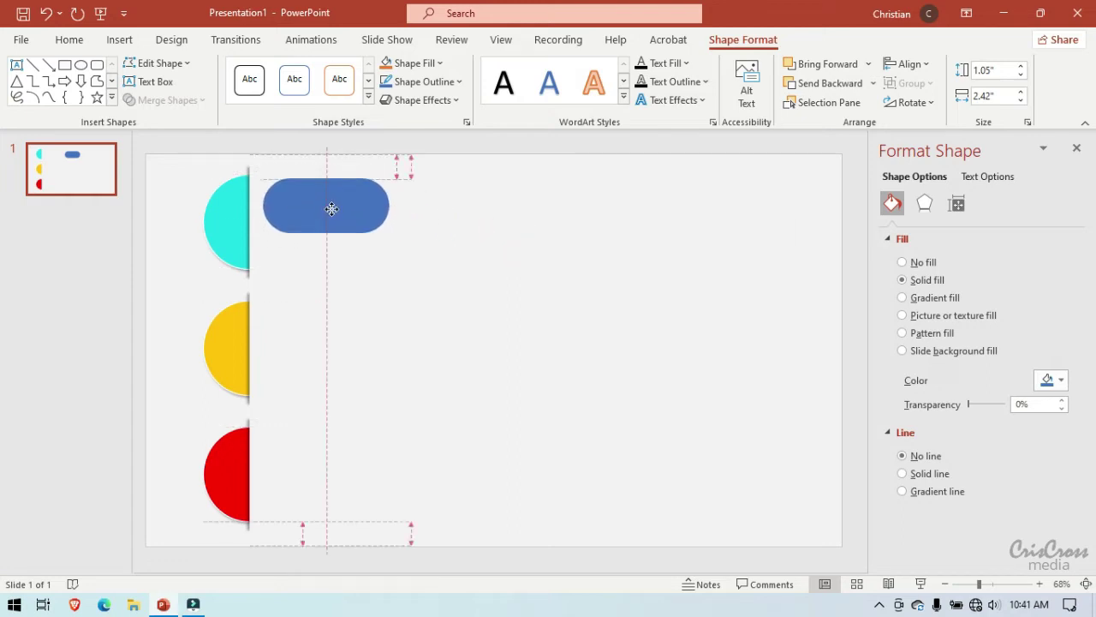
{"action": "left_click_drag", "start_coordinate": [331, 208], "coordinate": [325, 268]}
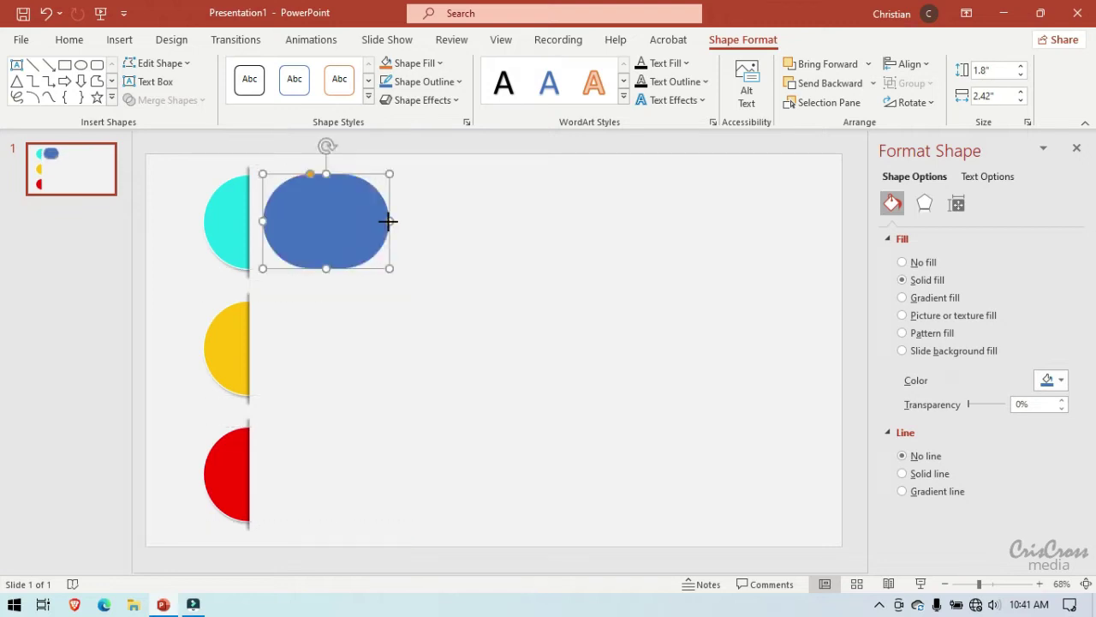
{"action": "left_click_drag", "start_coordinate": [389, 221], "coordinate": [808, 225]}
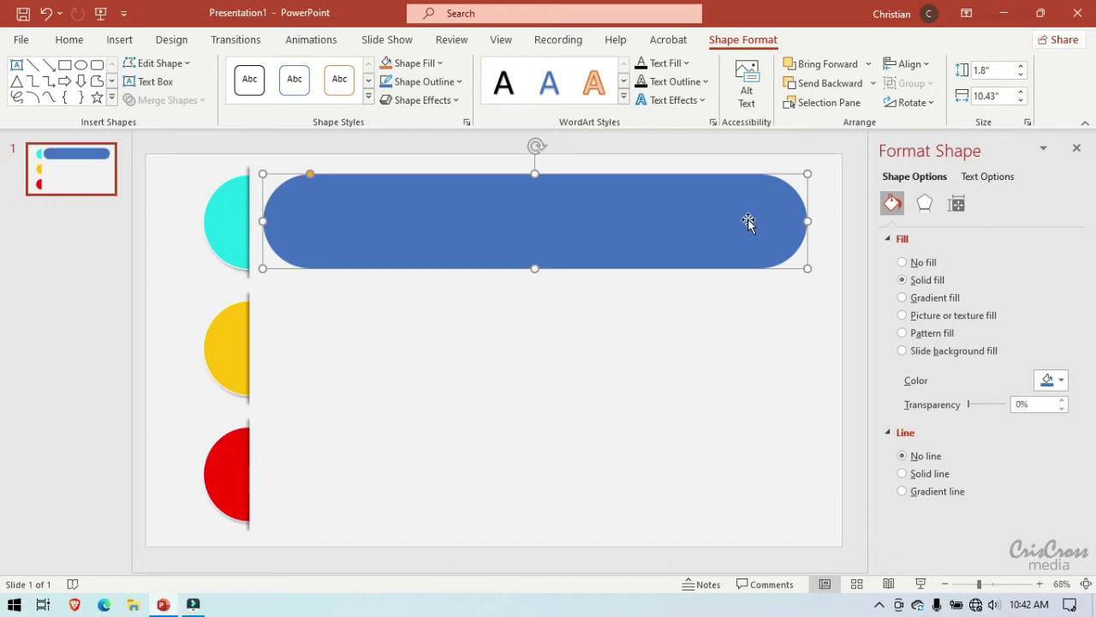
{"action": "left_click_drag", "start_coordinate": [614, 225], "coordinate": [705, 225]}
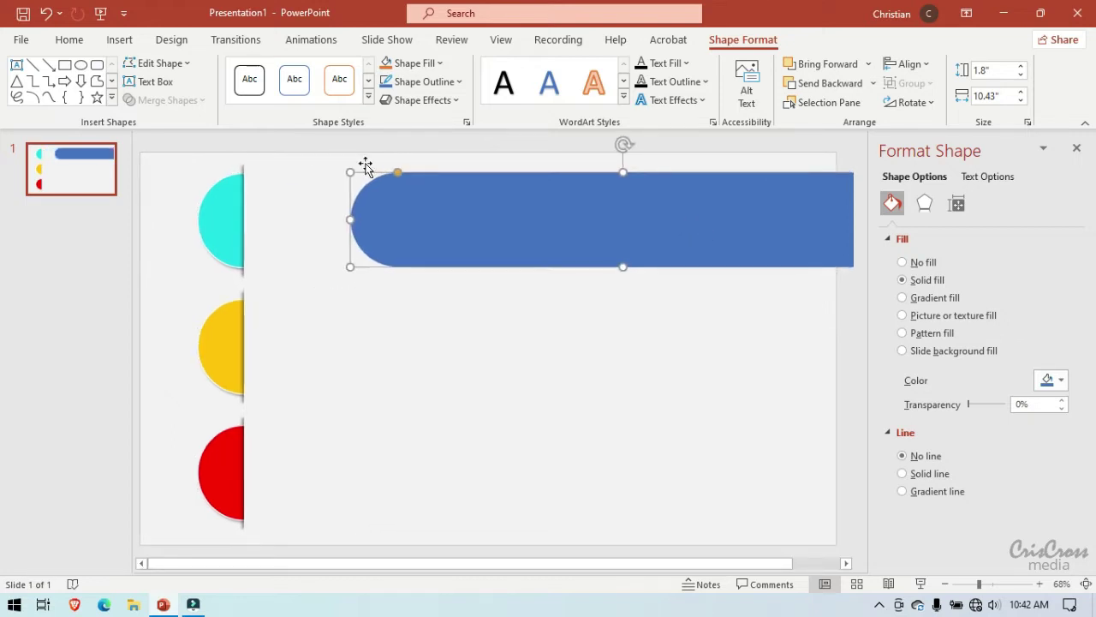
Draw a cyan, outline-free square over the blue bar's rounded left end.
{"action": "left_click", "coordinate": [65, 65]}
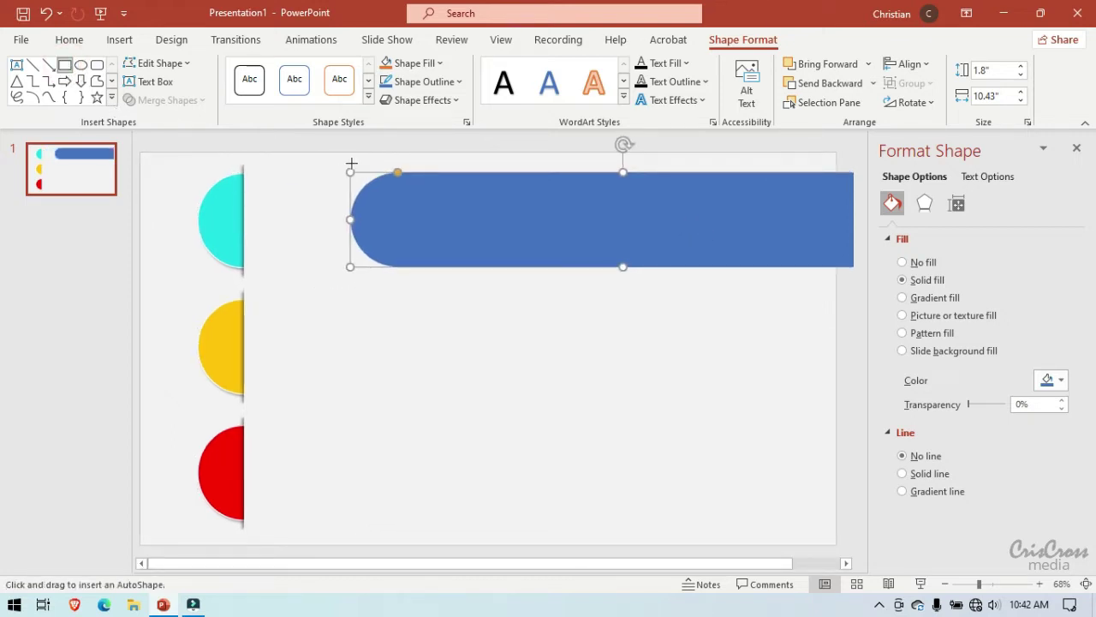
{"action": "mouse_move", "coordinate": [336, 166]}
{"action": "left_mouse_down"}
{"action": "mouse_move", "coordinate": [395, 172]}
{"action": "mouse_move", "coordinate": [417, 286]}
{"action": "left_mouse_up"}
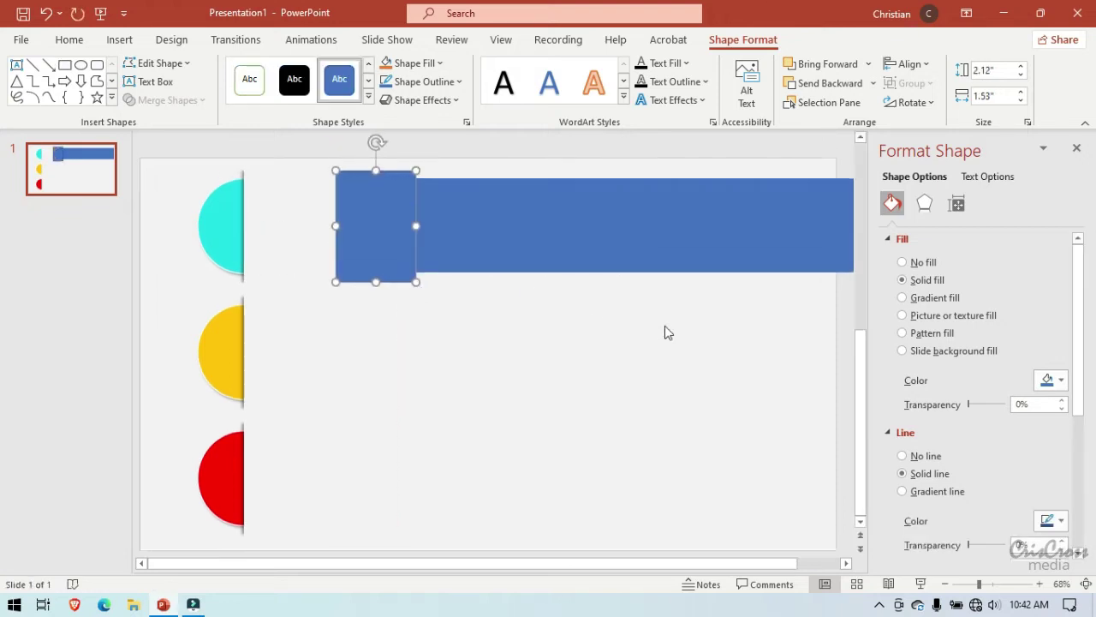
{"action": "left_click", "coordinate": [901, 455]}
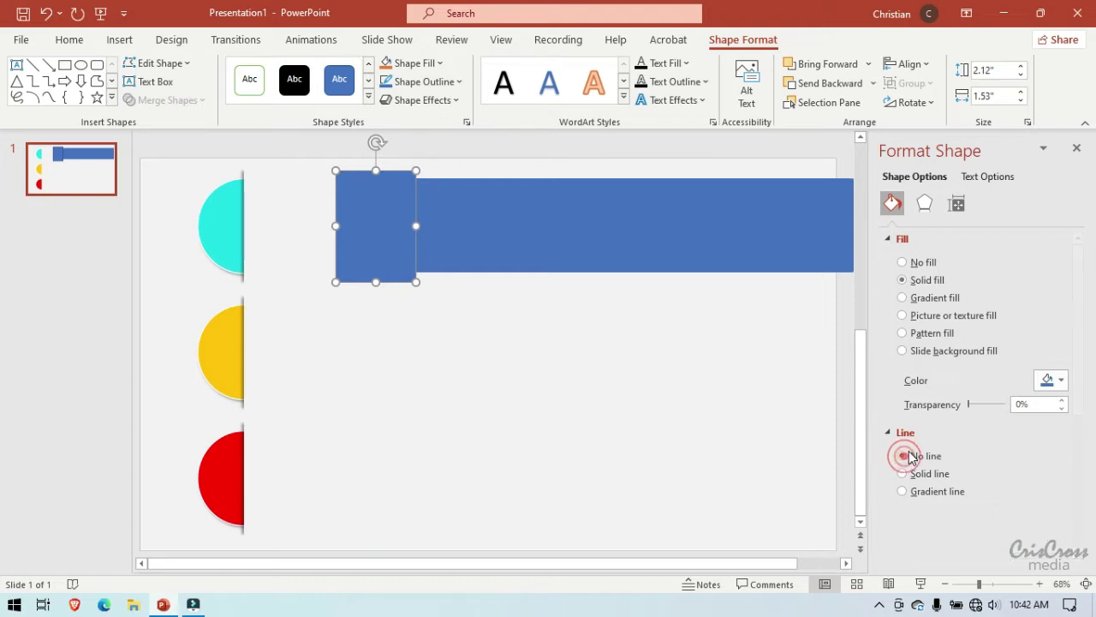
{"action": "left_click", "coordinate": [1052, 379]}
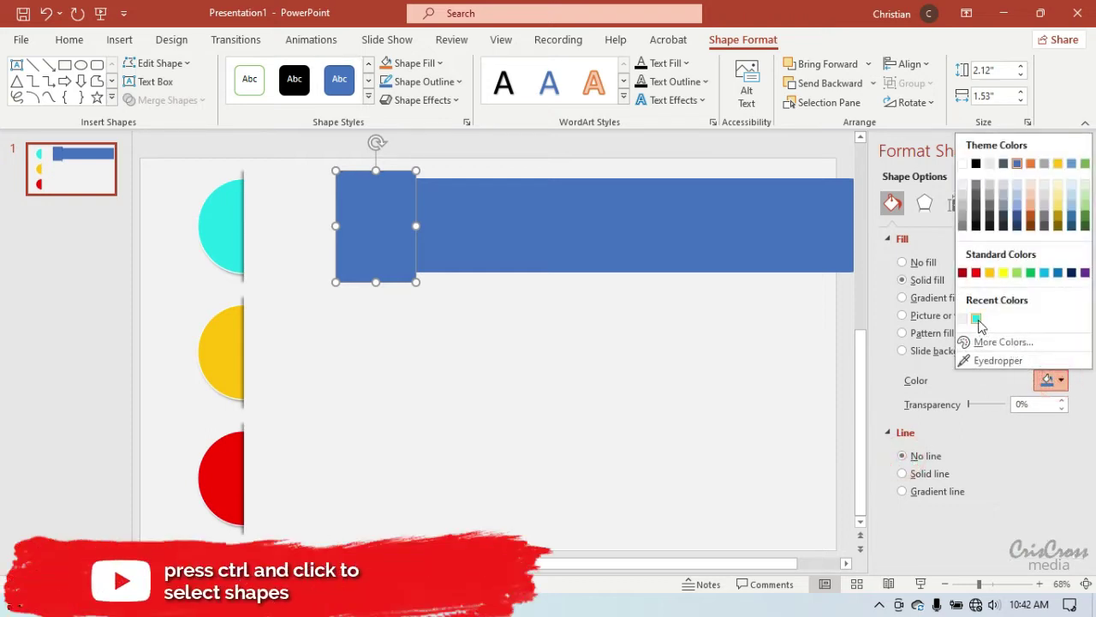
{"action": "left_click", "coordinate": [976, 319]}
Fragment the blue bar and cyan square together with Merge Shapes.
{"action": "left_click", "coordinate": [579, 235]}
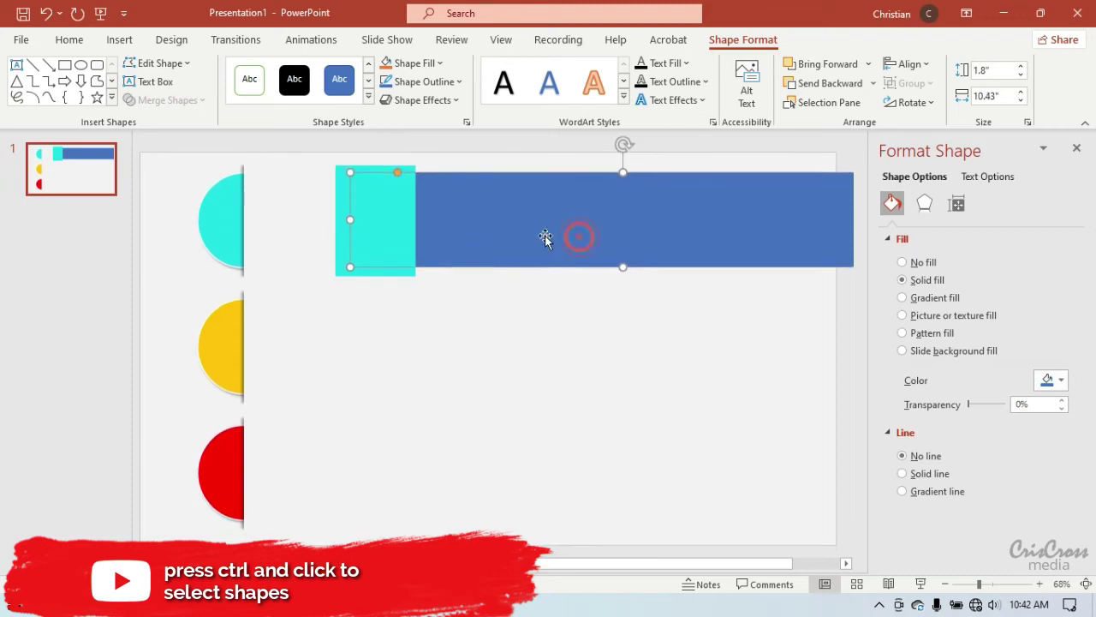
{"action": "left_click", "coordinate": [388, 231], "text": "ctrl"}
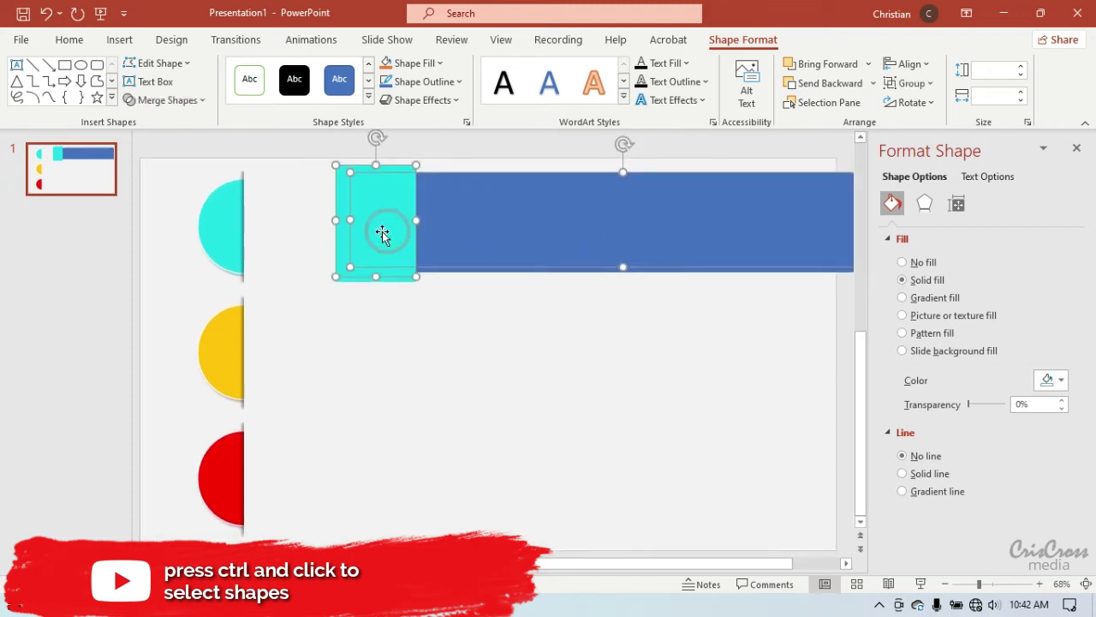
{"action": "left_click", "coordinate": [194, 101]}
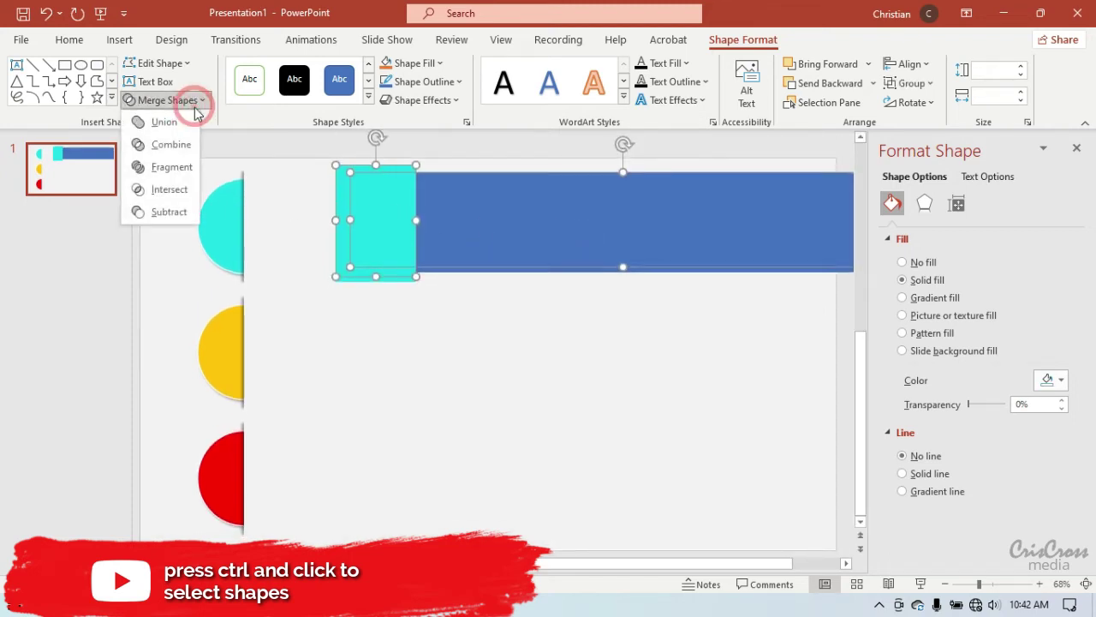
{"action": "left_click", "coordinate": [176, 168]}
{"action": "left_click", "coordinate": [570, 313]}
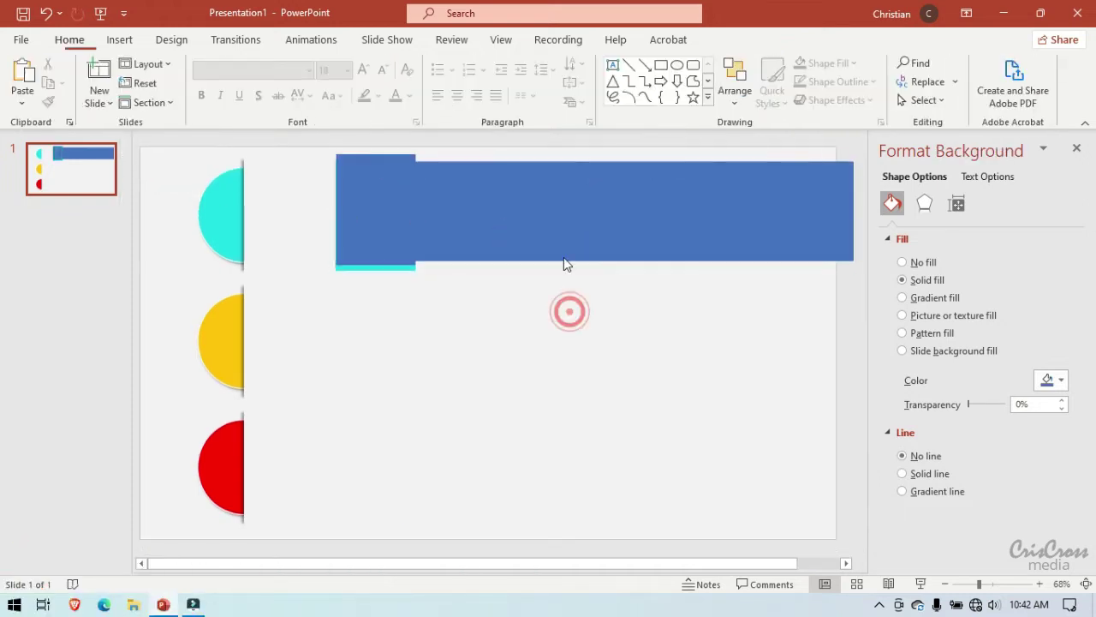
{"action": "left_click", "coordinate": [577, 223]}
{"action": "left_click_drag", "start_coordinate": [593, 292], "coordinate": [587, 366]}
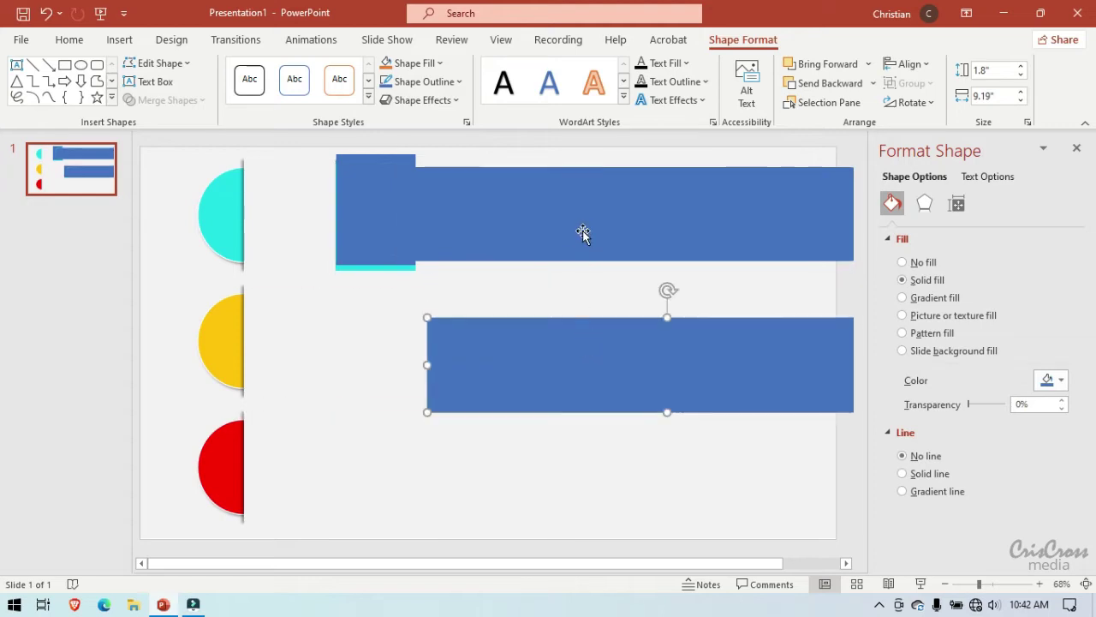
{"action": "mouse_move", "coordinate": [582, 231]}
{"action": "left_mouse_down"}
{"action": "mouse_move", "coordinate": [639, 254]}
{"action": "mouse_move", "coordinate": [609, 230]}
{"action": "left_mouse_up"}
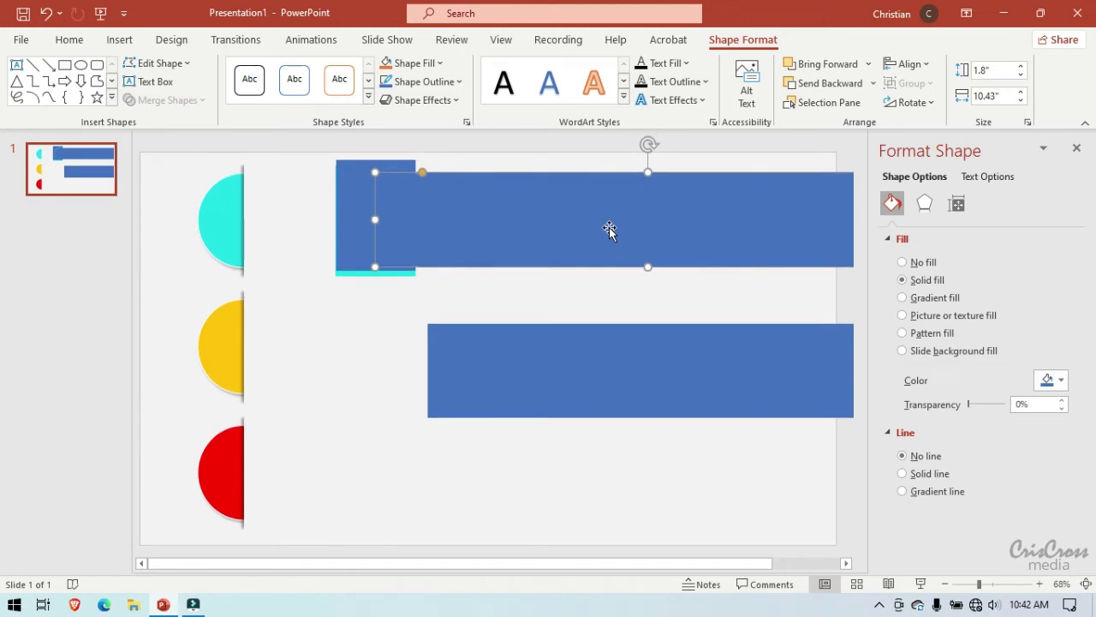
{"action": "left_click", "coordinate": [46, 18]}
{"action": "left_click", "coordinate": [45, 17]}
{"action": "left_click", "coordinate": [44, 15]}
Undo back to the unfragmented square and bar, and select both shapes.
{"action": "left_click", "coordinate": [44, 14]}
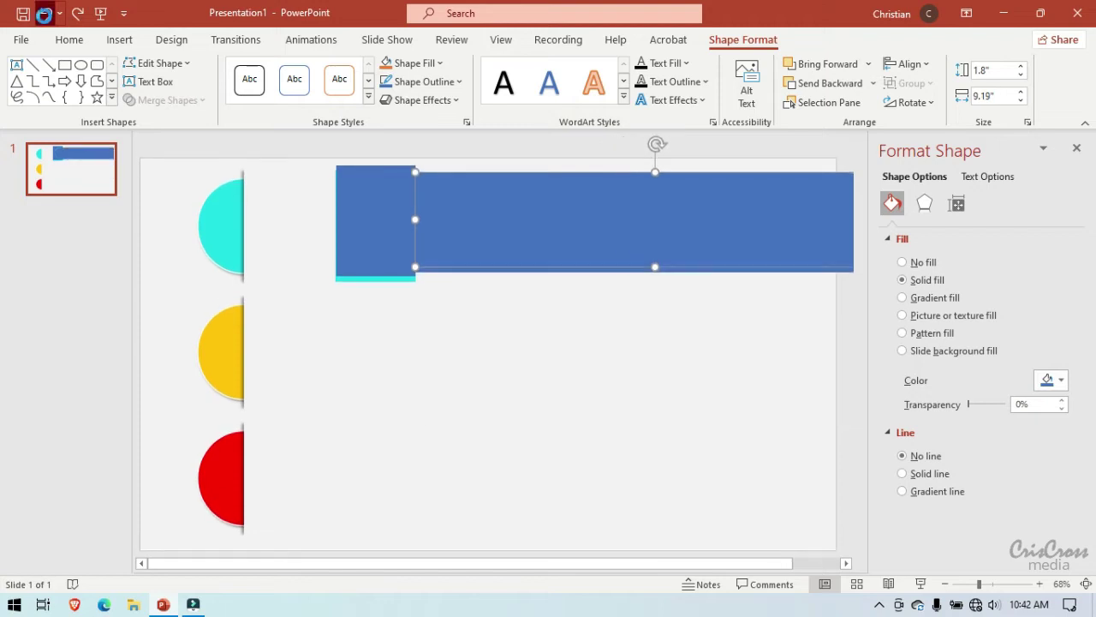
{"action": "left_click", "coordinate": [45, 15]}
{"action": "left_click", "coordinate": [46, 18]}
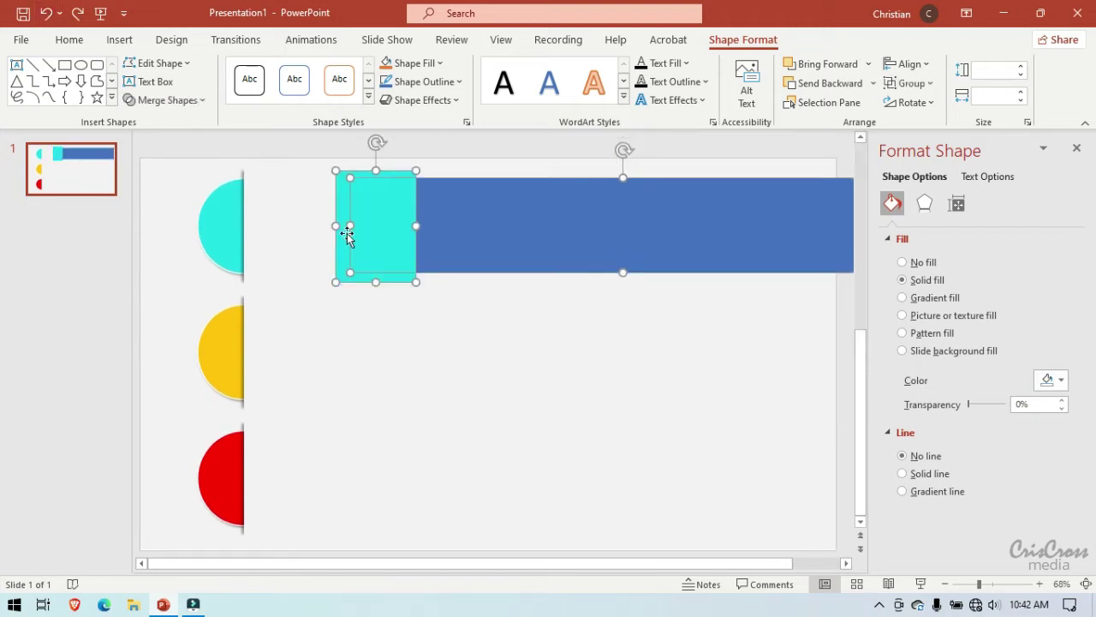
{"action": "left_click", "coordinate": [699, 394]}
{"action": "left_click", "coordinate": [574, 240]}
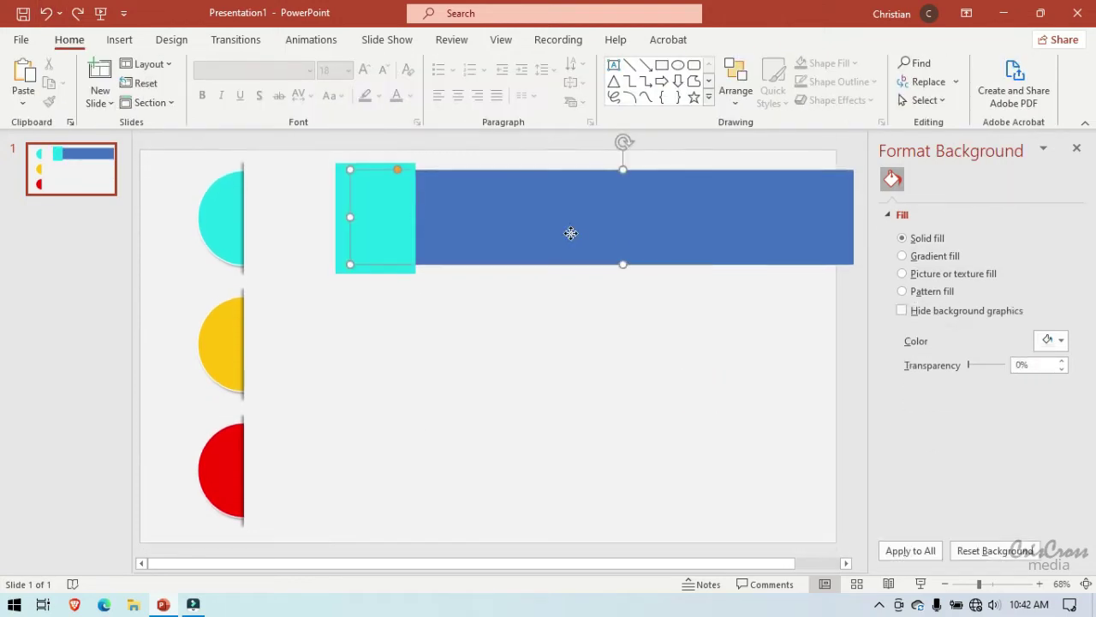
{"action": "left_click", "coordinate": [375, 229], "text": "shift"}
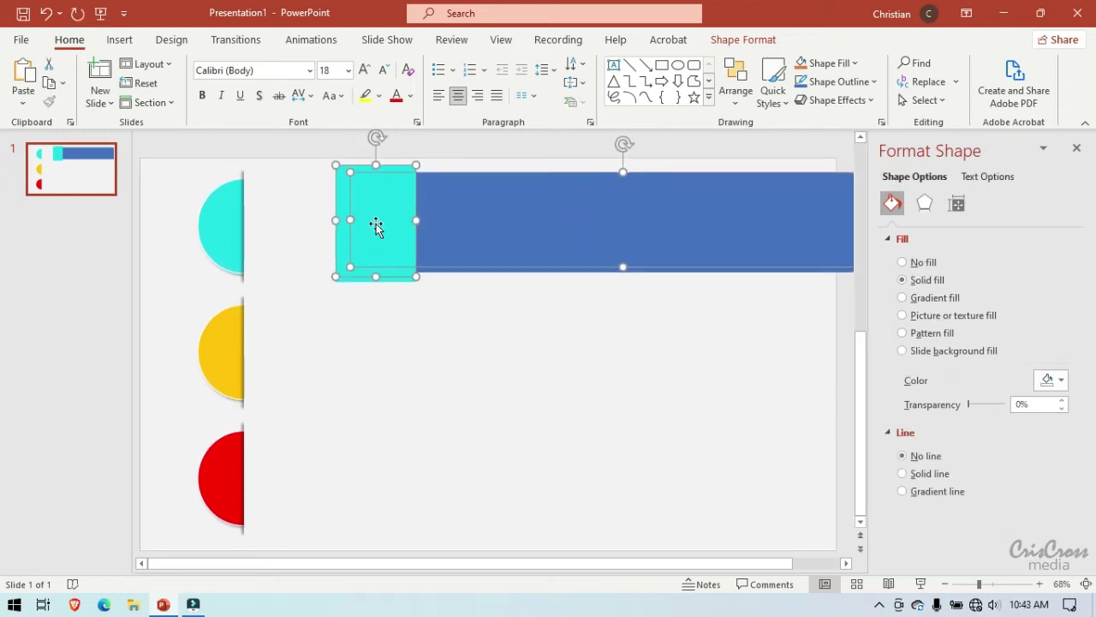
{"action": "left_click_drag", "start_coordinate": [526, 227], "coordinate": [532, 356]}
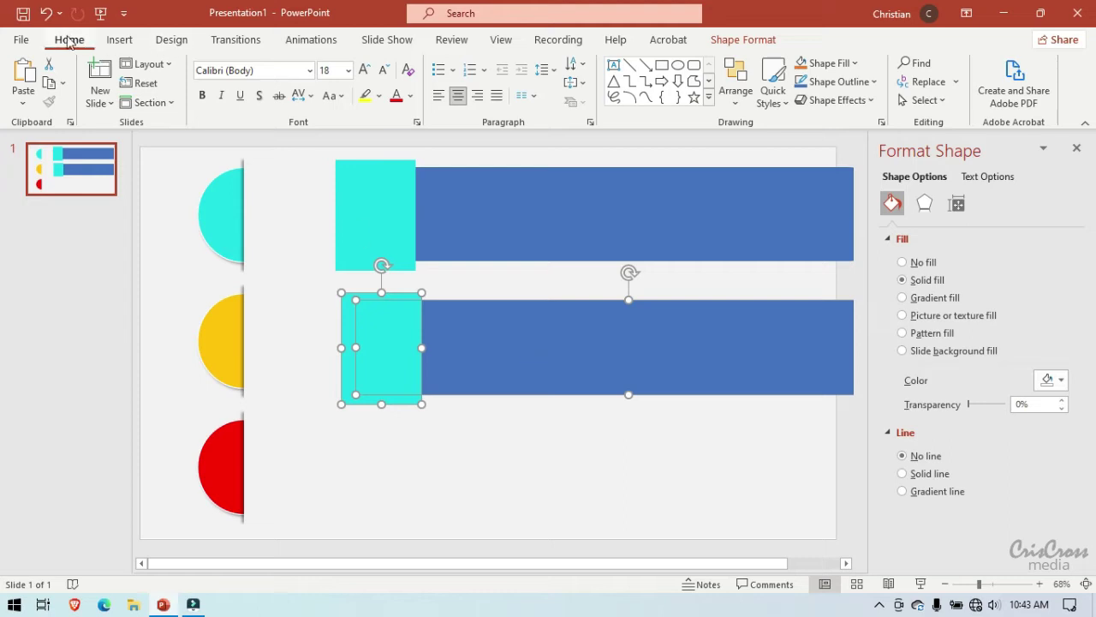
{"action": "left_click", "coordinate": [47, 15]}
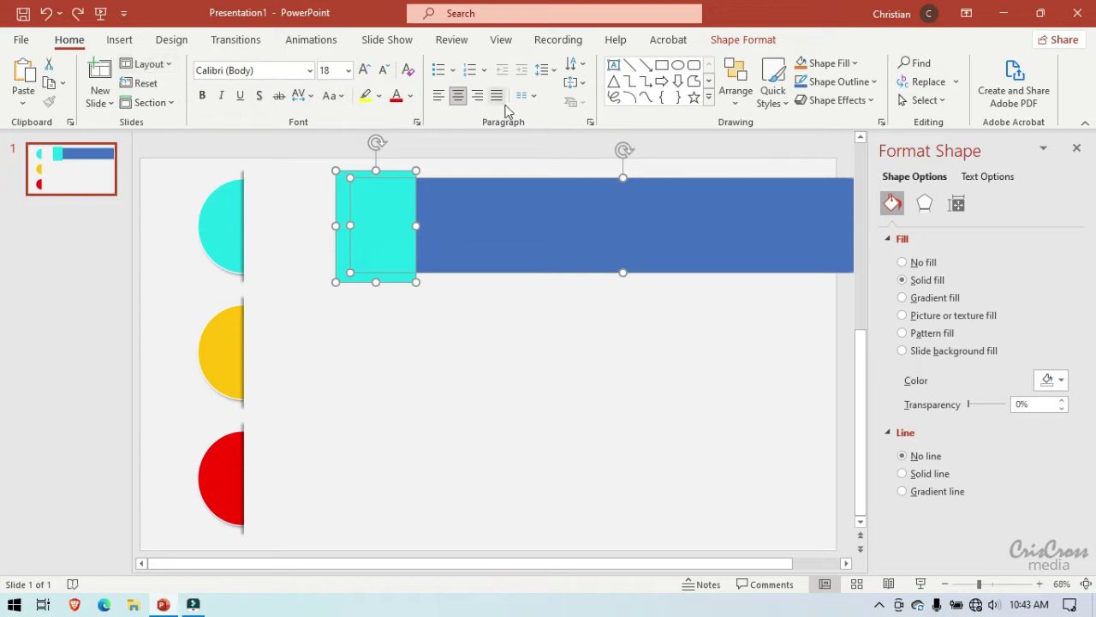
Fragment the cyan square and blue bar using Shape Format's Merge Shapes.
{"action": "left_click", "coordinate": [736, 39]}
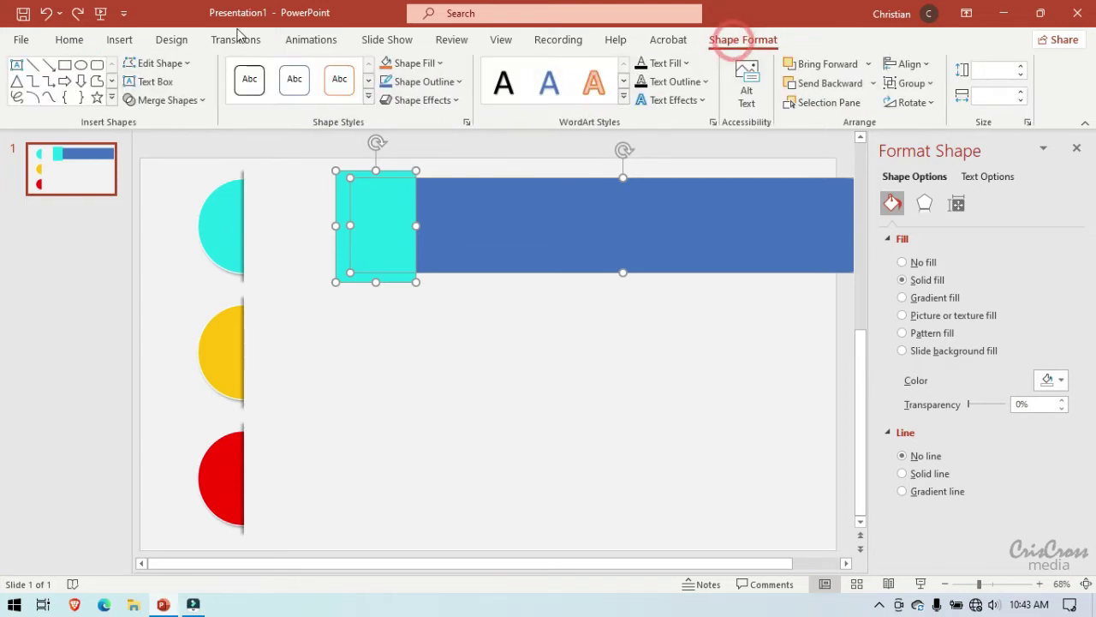
{"action": "left_click", "coordinate": [196, 99]}
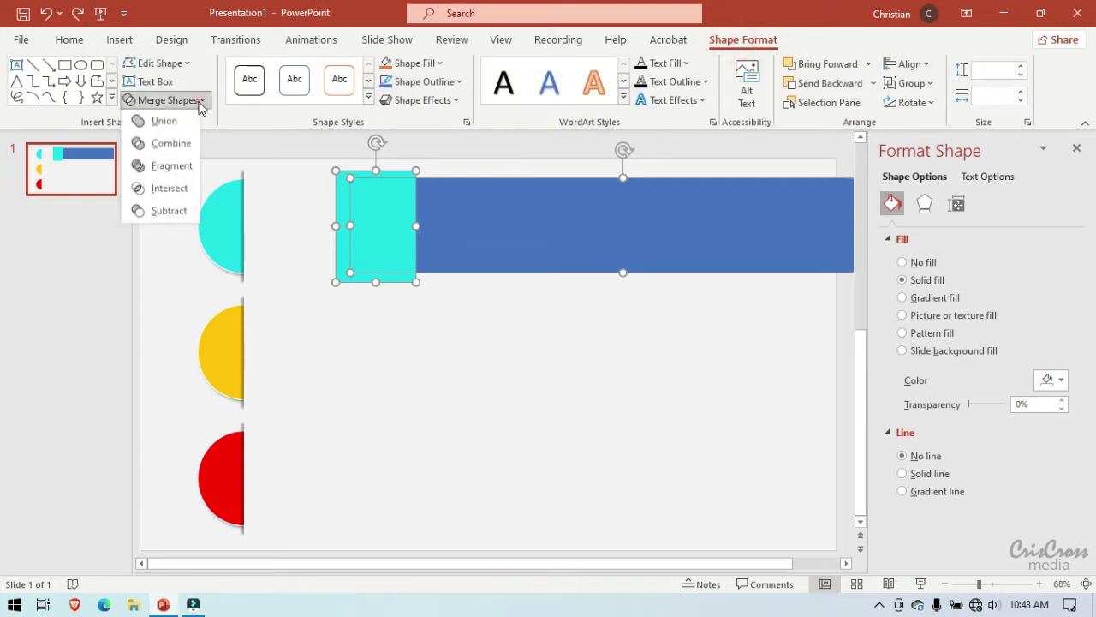
{"action": "left_click", "coordinate": [176, 170]}
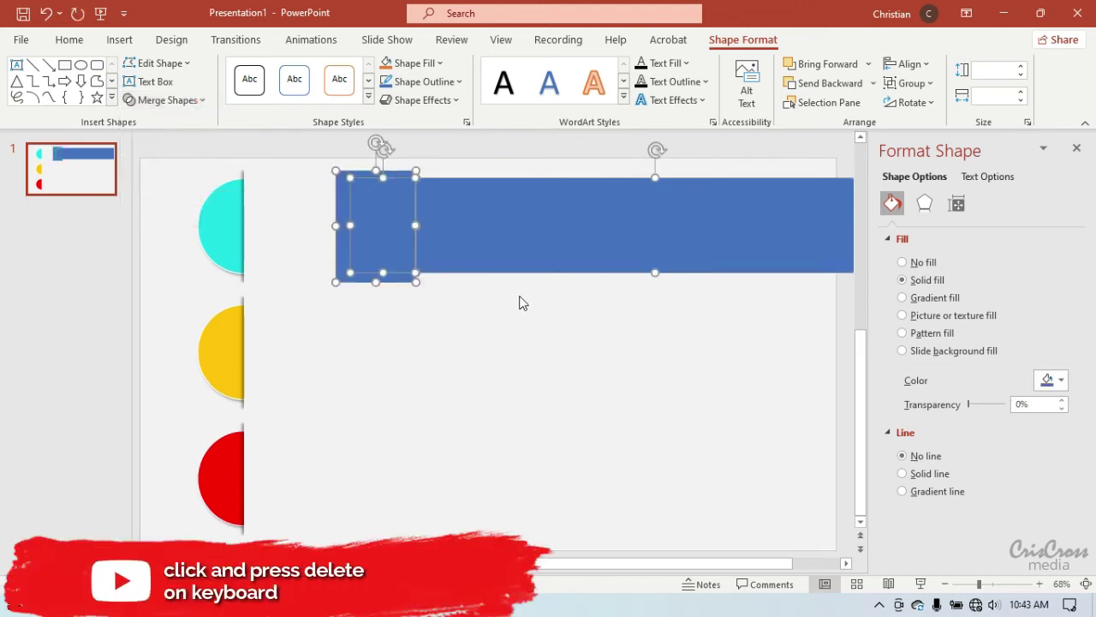
{"action": "left_click", "coordinate": [552, 337]}
{"action": "left_click", "coordinate": [552, 336]}
Delete the small square and C-shaped leftovers and move the flat-left bar beside the cyan tab.
{"action": "left_click", "coordinate": [521, 227]}
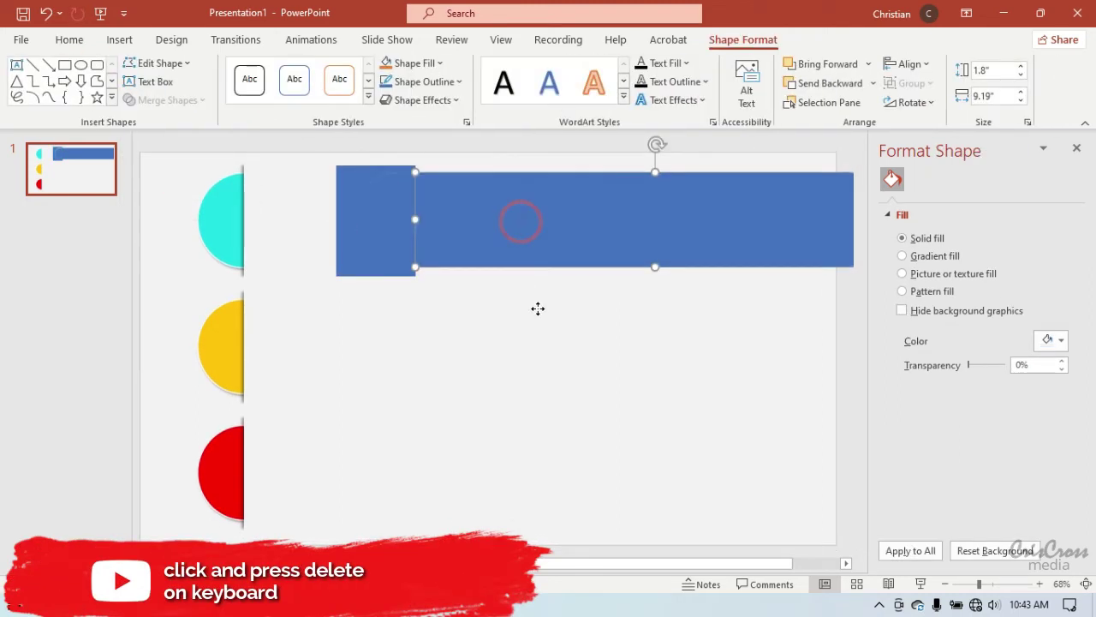
{"action": "left_click_drag", "start_coordinate": [521, 221], "coordinate": [546, 357]}
{"action": "left_click", "coordinate": [381, 217]}
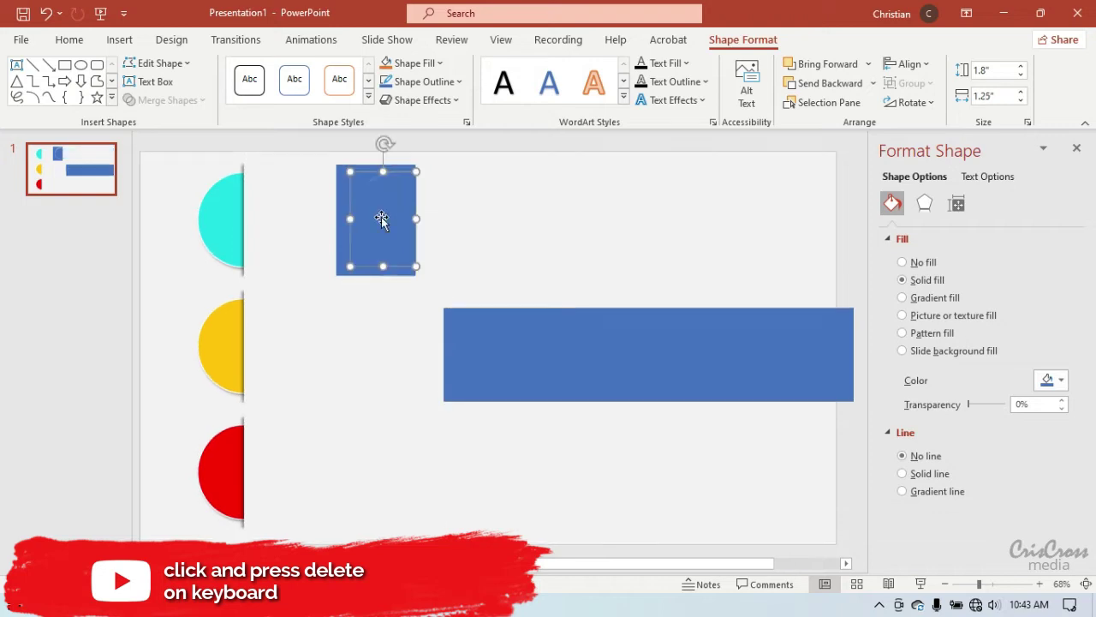
{"action": "key", "text": "Delete"}
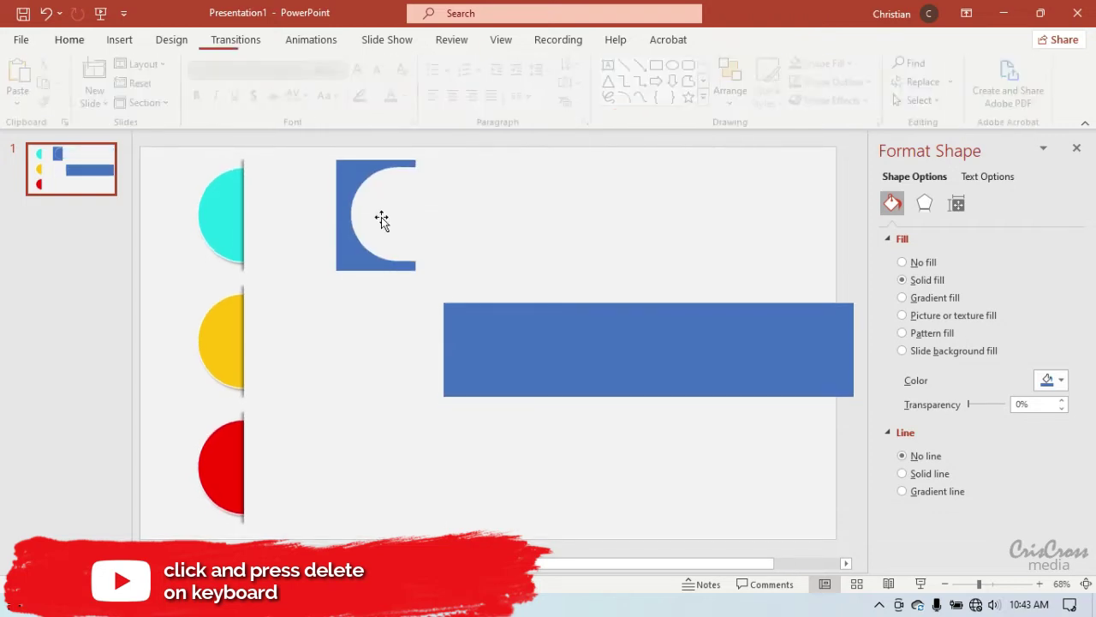
{"action": "left_click", "coordinate": [353, 236]}
{"action": "key", "text": "Delete"}
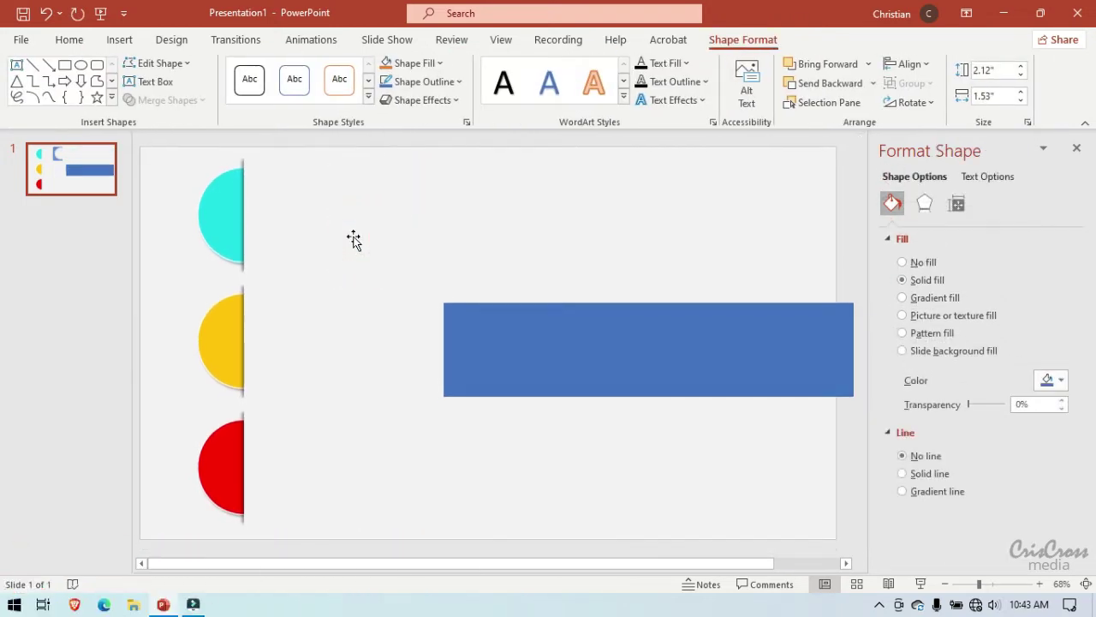
{"action": "left_click", "coordinate": [560, 329]}
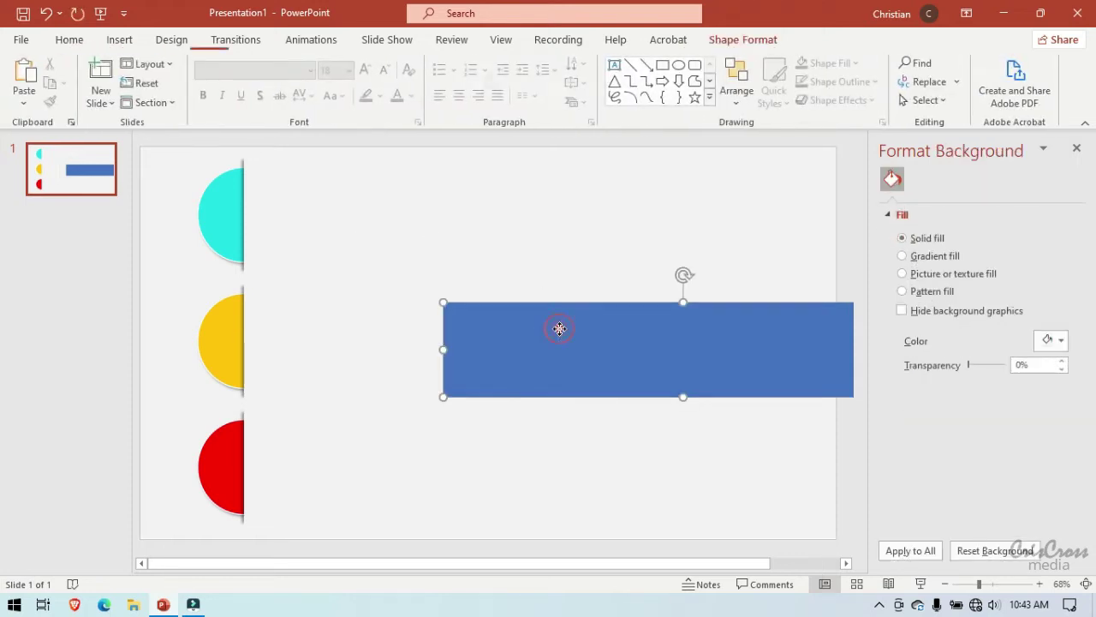
{"action": "left_click_drag", "start_coordinate": [557, 326], "coordinate": [360, 194]}
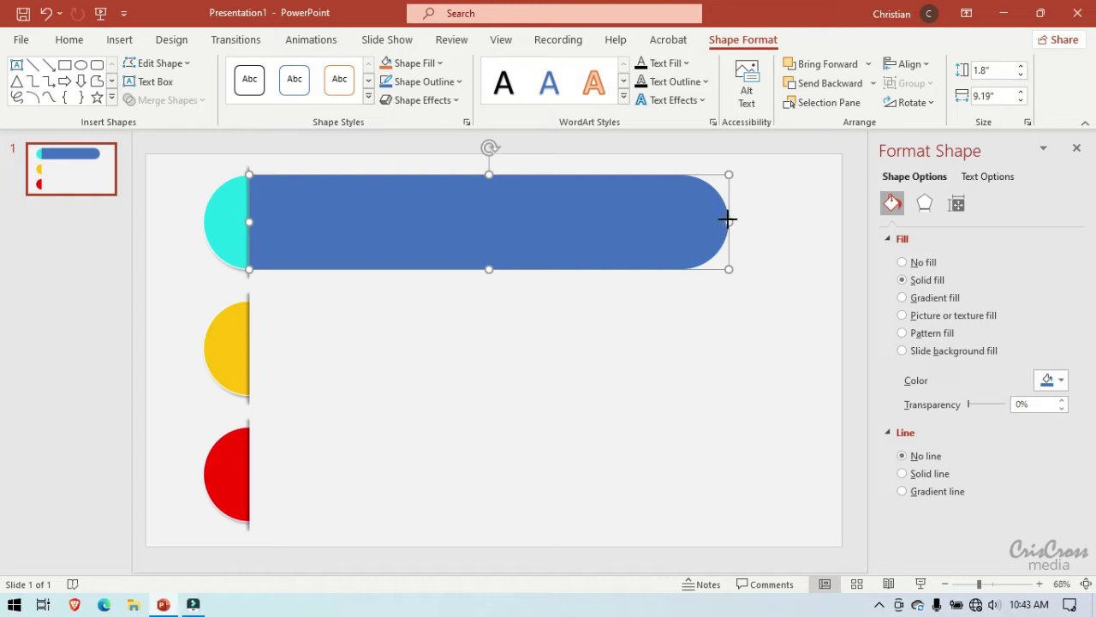
Widen the blue bar to 10.26" so its rounded end reaches further right.
{"action": "left_click_drag", "start_coordinate": [727, 220], "coordinate": [779, 215]}
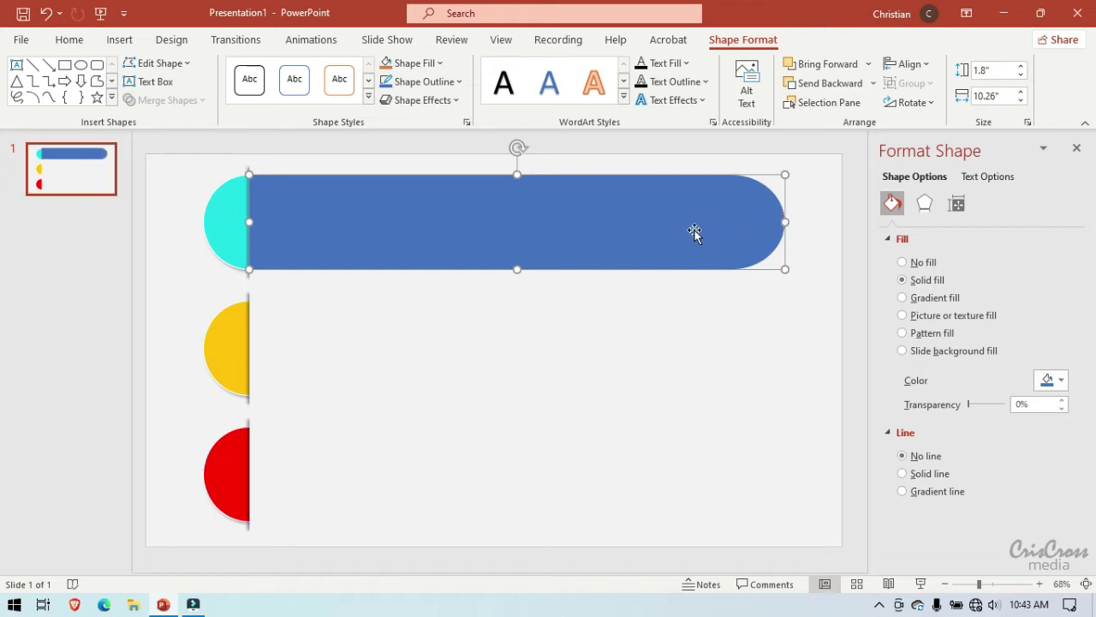
Give the blue bar an Outer drop shadow preset and reduce its distance.
{"action": "left_click", "coordinate": [924, 203]}
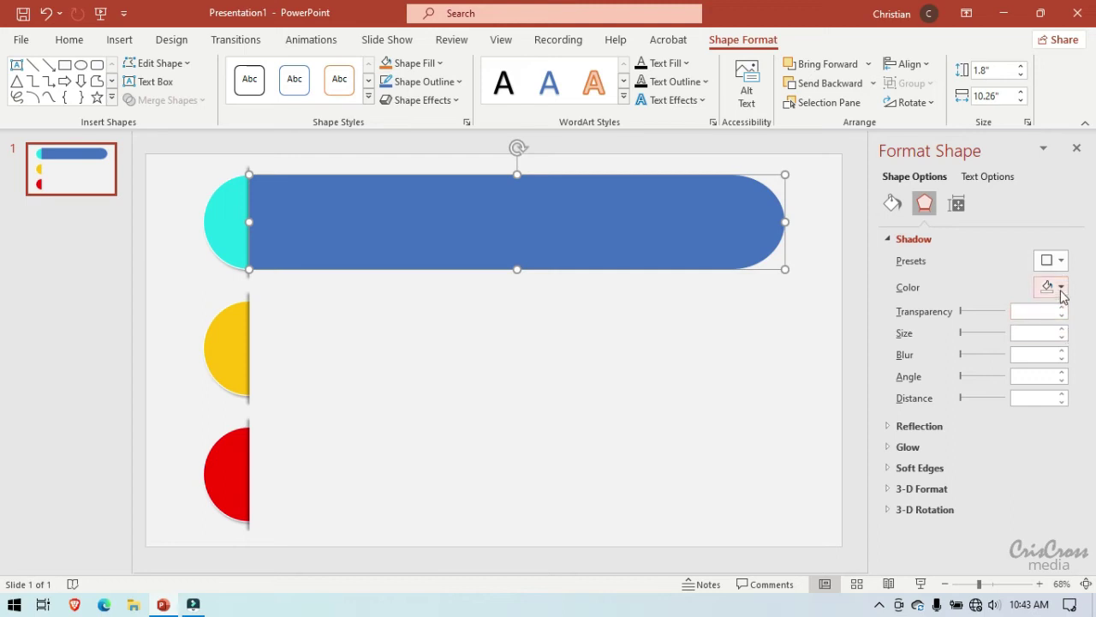
{"action": "left_click", "coordinate": [1059, 262]}
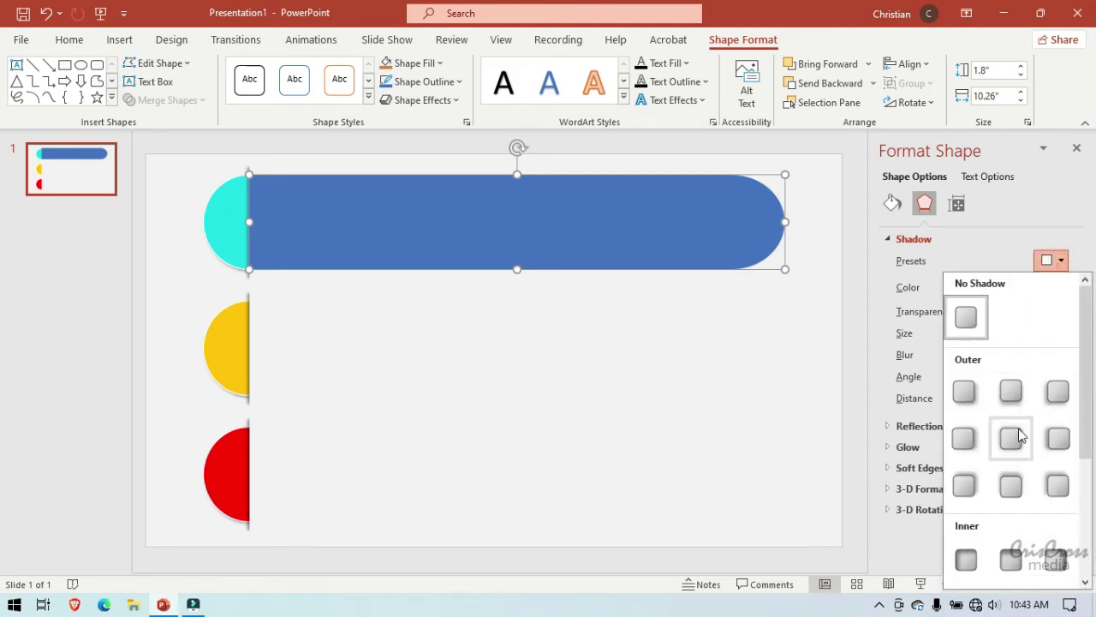
{"action": "left_click", "coordinate": [970, 400]}
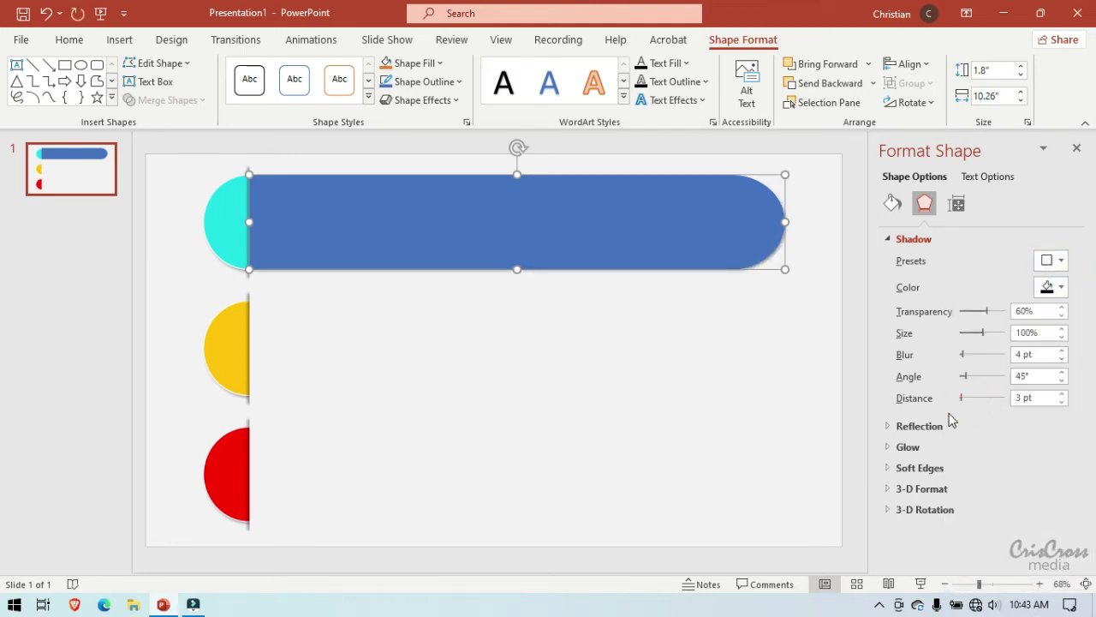
{"action": "left_click_drag", "start_coordinate": [962, 398], "coordinate": [967, 398]}
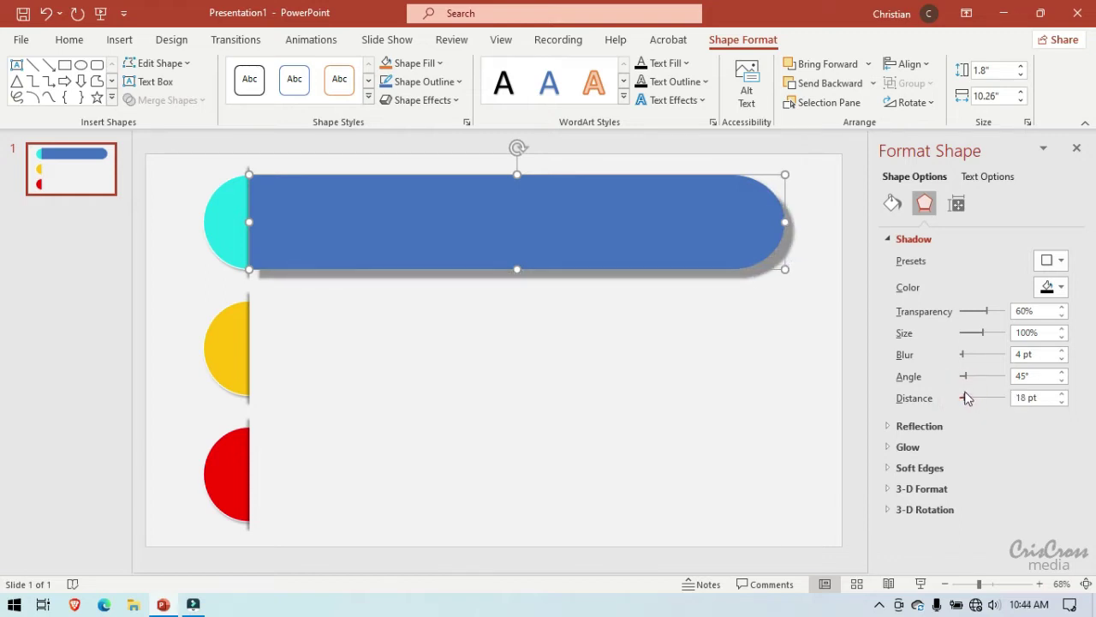
{"action": "left_click_drag", "start_coordinate": [965, 397], "coordinate": [964, 397]}
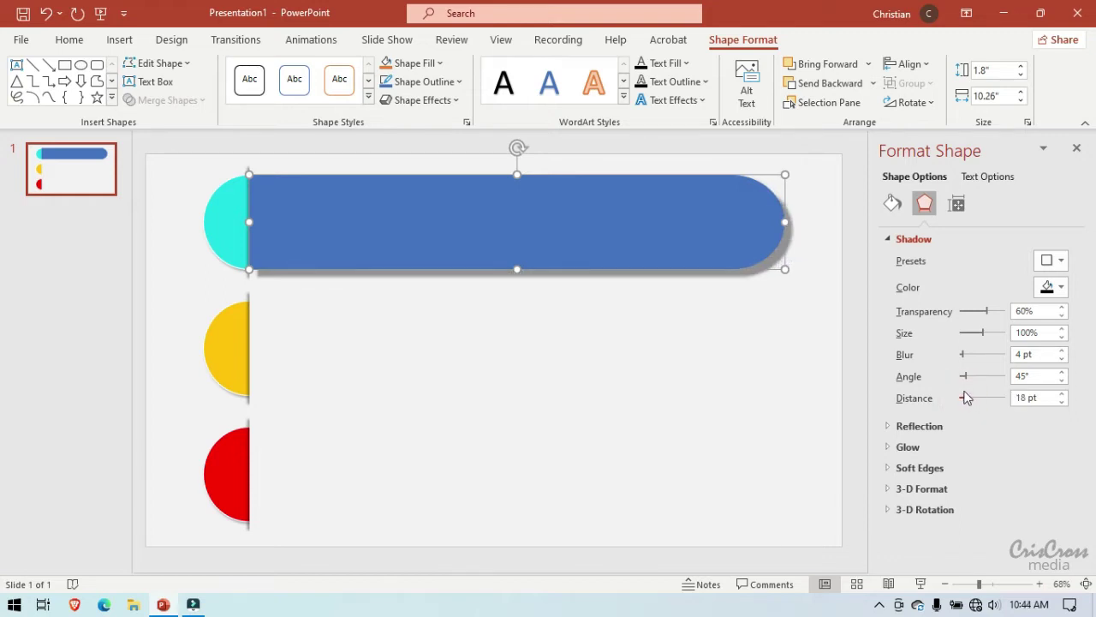
{"action": "left_click", "coordinate": [1061, 402]}
{"action": "left_click", "coordinate": [1061, 402]}
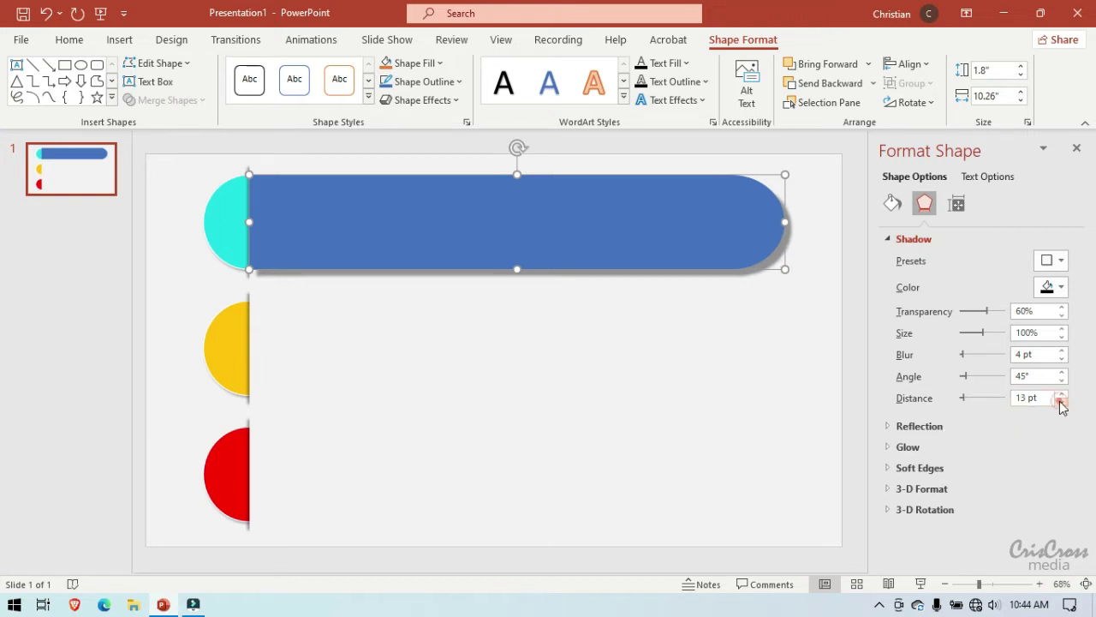
{"action": "left_click", "coordinate": [1061, 401]}
{"action": "left_click", "coordinate": [1061, 402]}
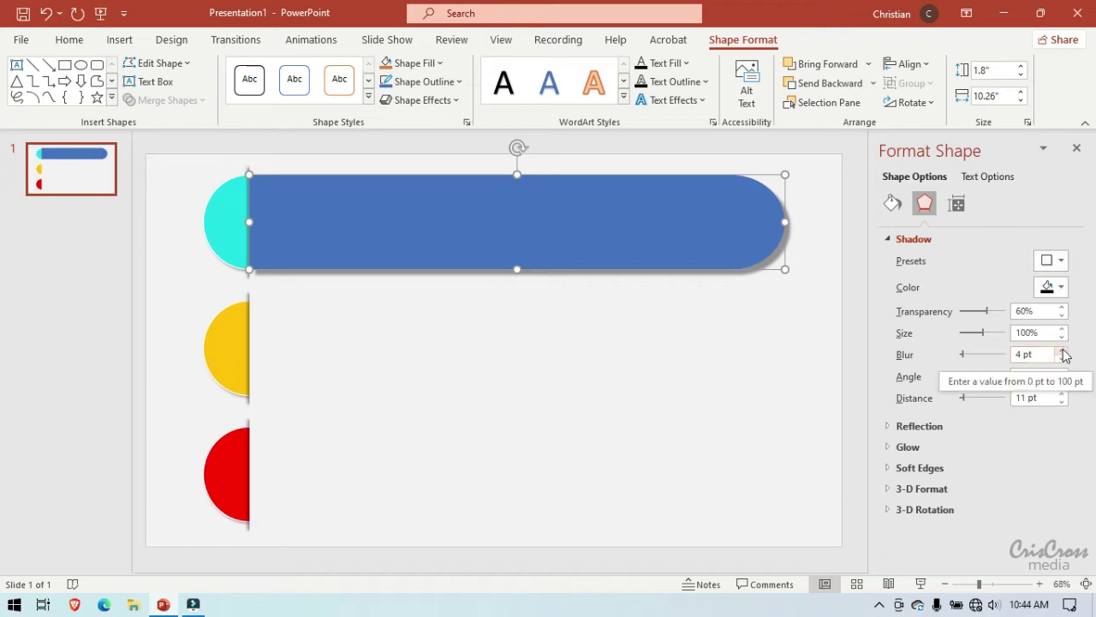
Fine-tune the shadow to 14 pt blur, 10 pt distance and 68% transparency.
{"action": "left_click", "coordinate": [1062, 350]}
{"action": "left_click", "coordinate": [1061, 350]}
{"action": "left_click", "coordinate": [1062, 350]}
{"action": "left_click", "coordinate": [1062, 350]}
{"action": "left_click", "coordinate": [1062, 350]}
{"action": "left_click", "coordinate": [1062, 350]}
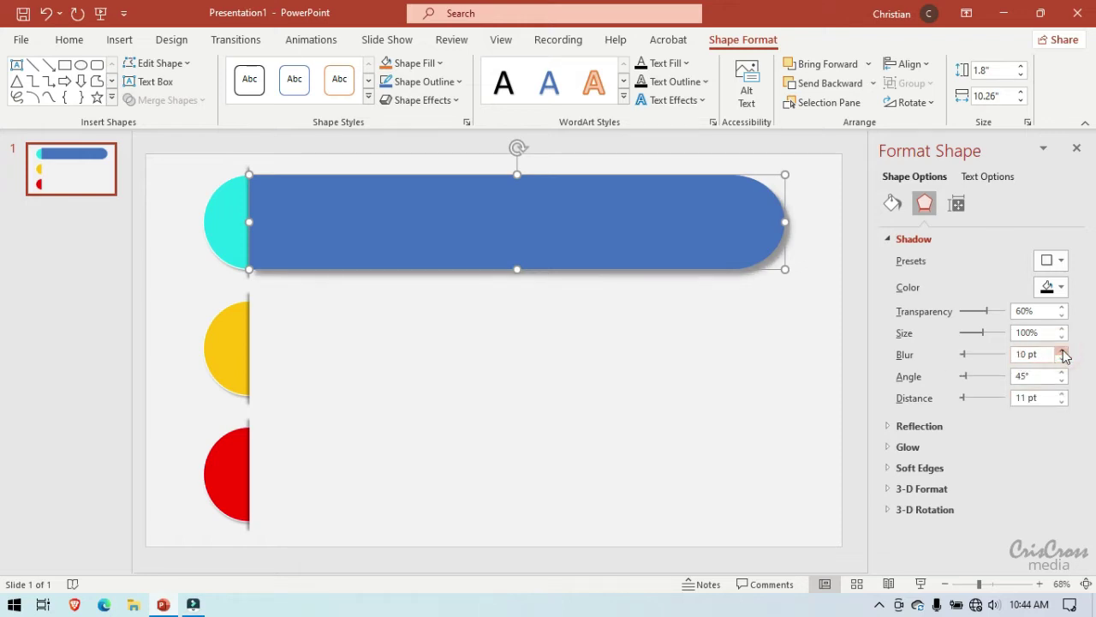
{"action": "left_click", "coordinate": [1062, 350]}
{"action": "left_click", "coordinate": [1061, 350]}
{"action": "left_click", "coordinate": [1062, 350]}
{"action": "left_click", "coordinate": [1062, 350]}
{"action": "left_click", "coordinate": [1061, 350]}
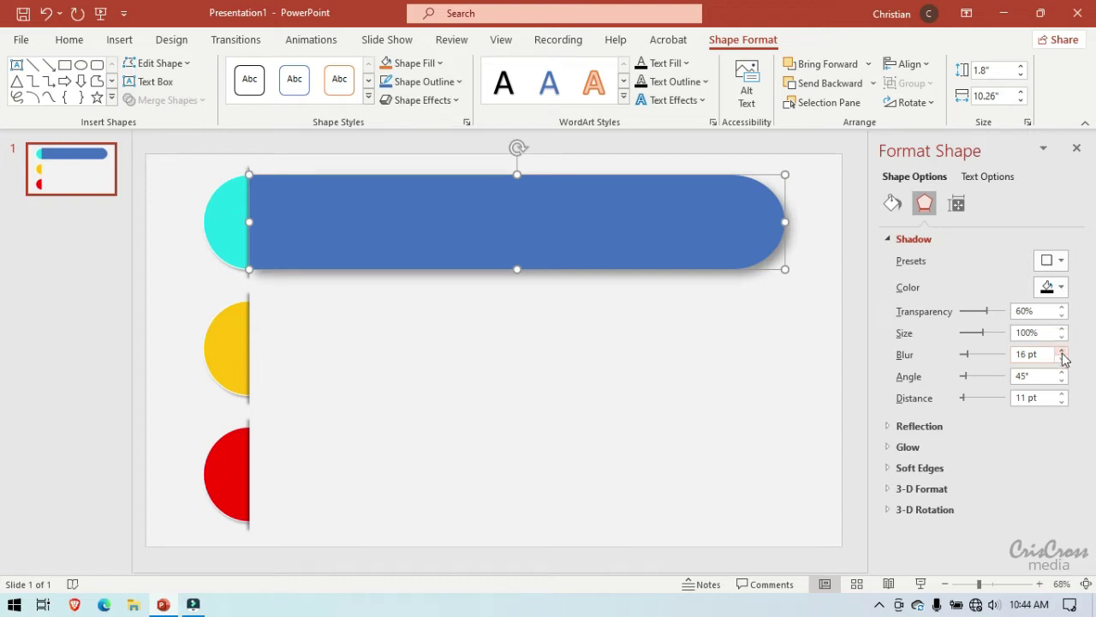
{"action": "left_click", "coordinate": [1062, 403]}
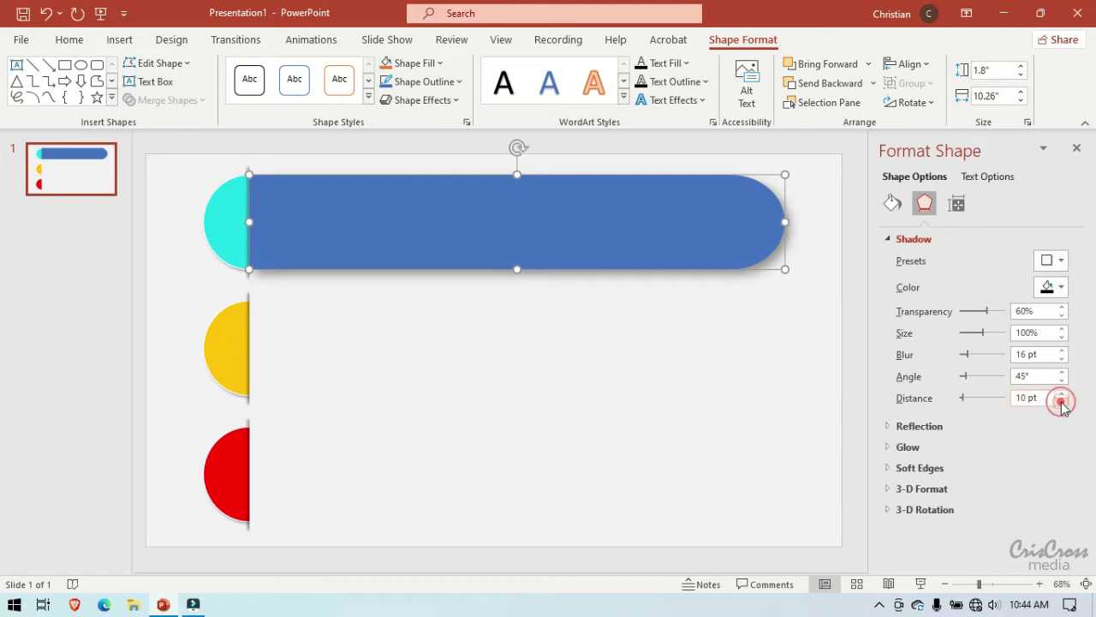
{"action": "left_click", "coordinate": [1062, 358]}
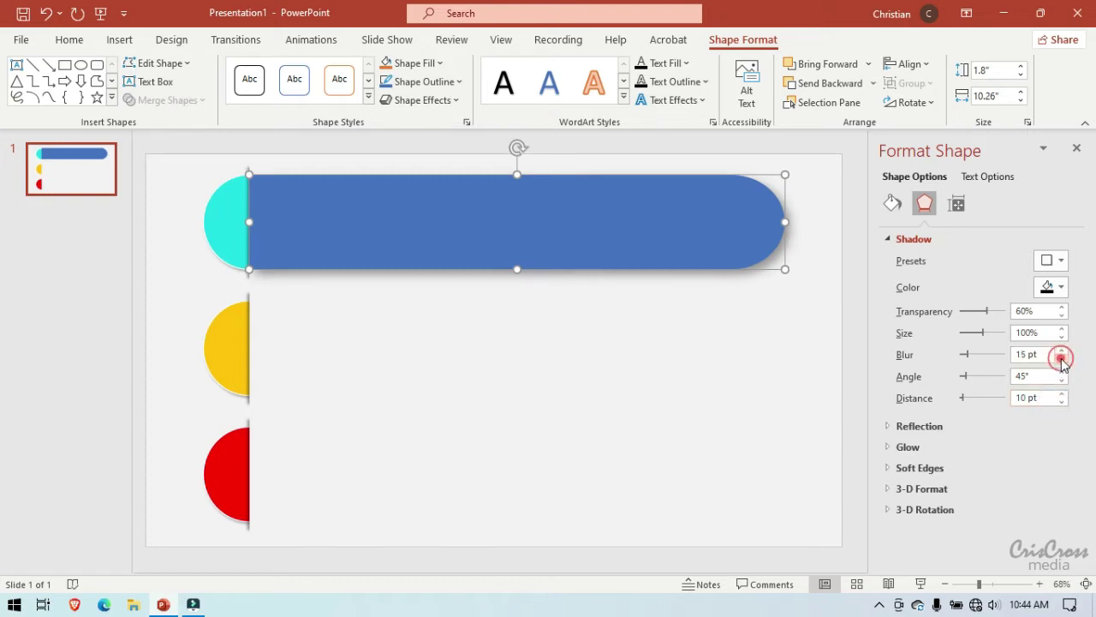
{"action": "left_click", "coordinate": [1062, 359]}
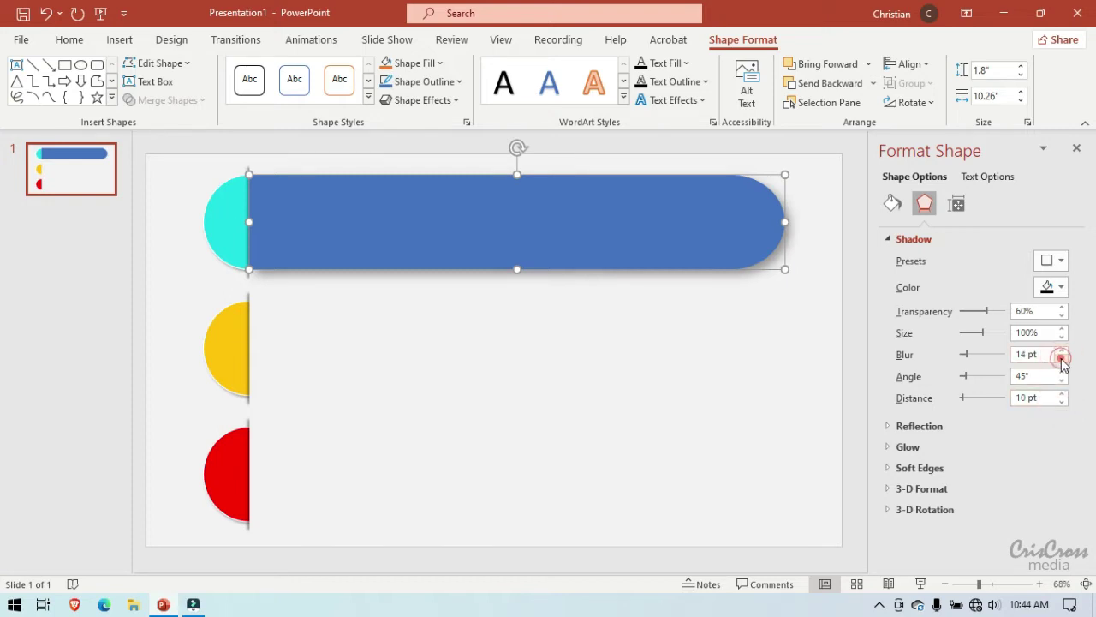
{"action": "left_click", "coordinate": [1060, 308]}
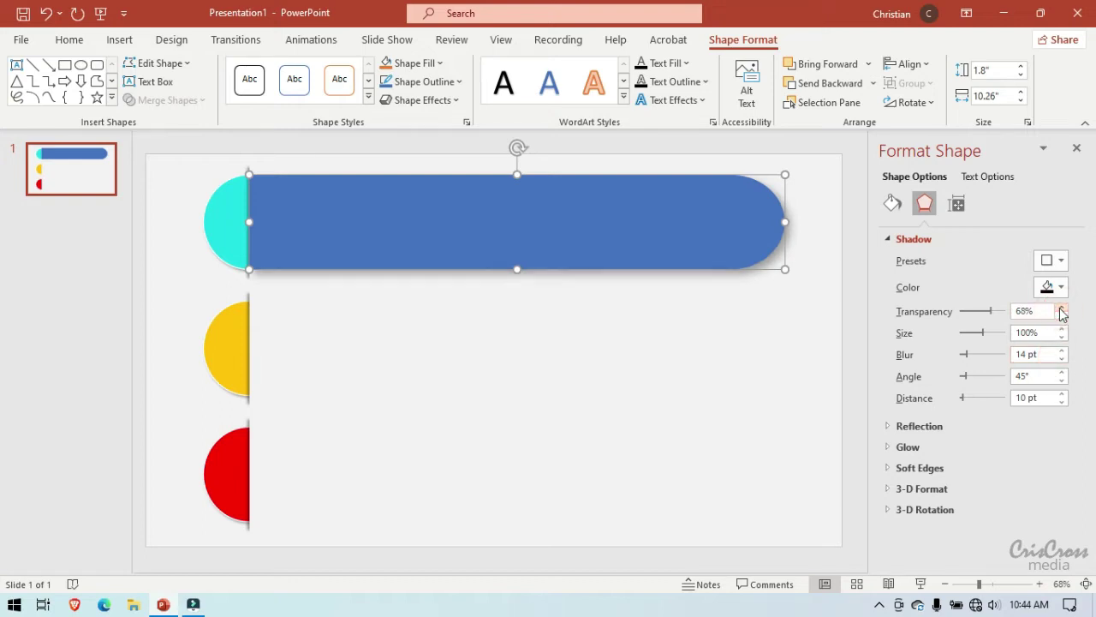
{"action": "left_click", "coordinate": [779, 352]}
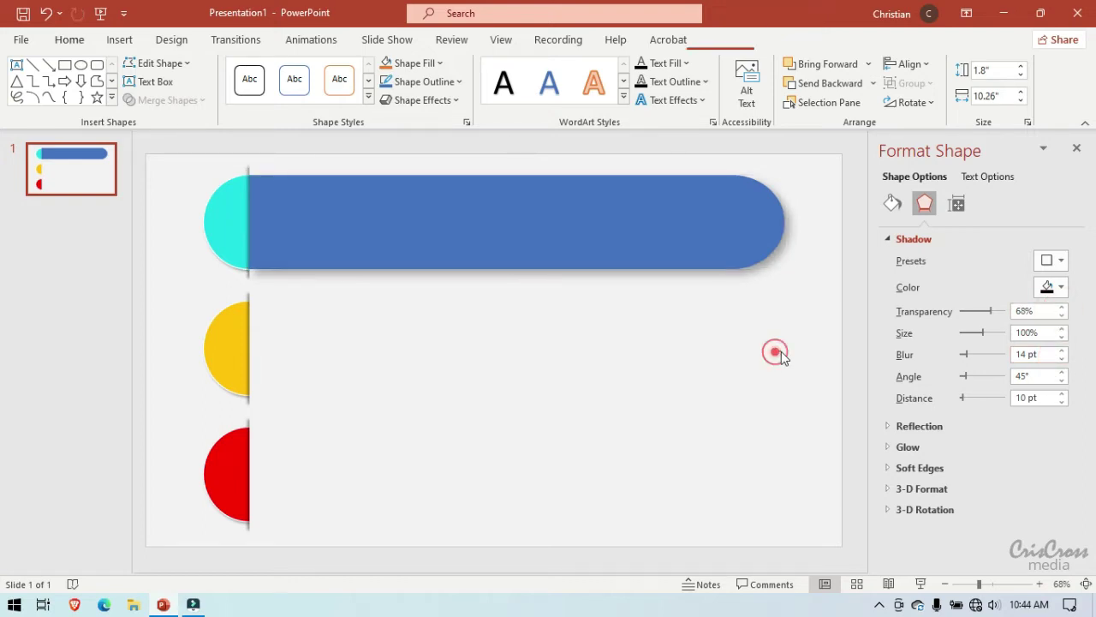
{"action": "left_click", "coordinate": [626, 235]}
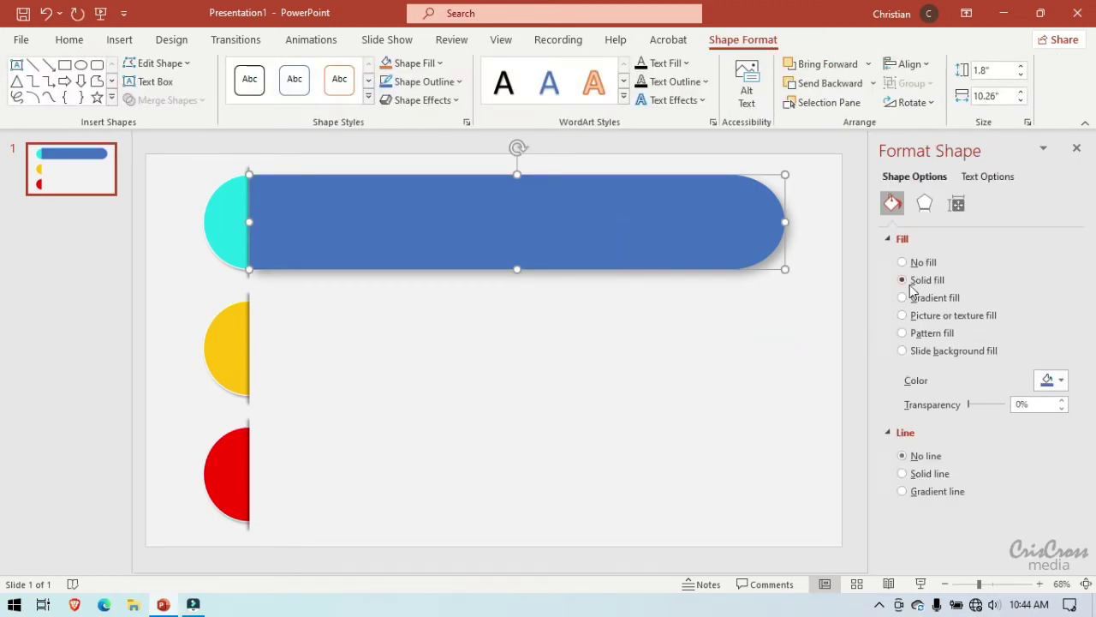
Change the long bar's fill from blue to the white theme colour.
{"action": "left_click", "coordinate": [1062, 382]}
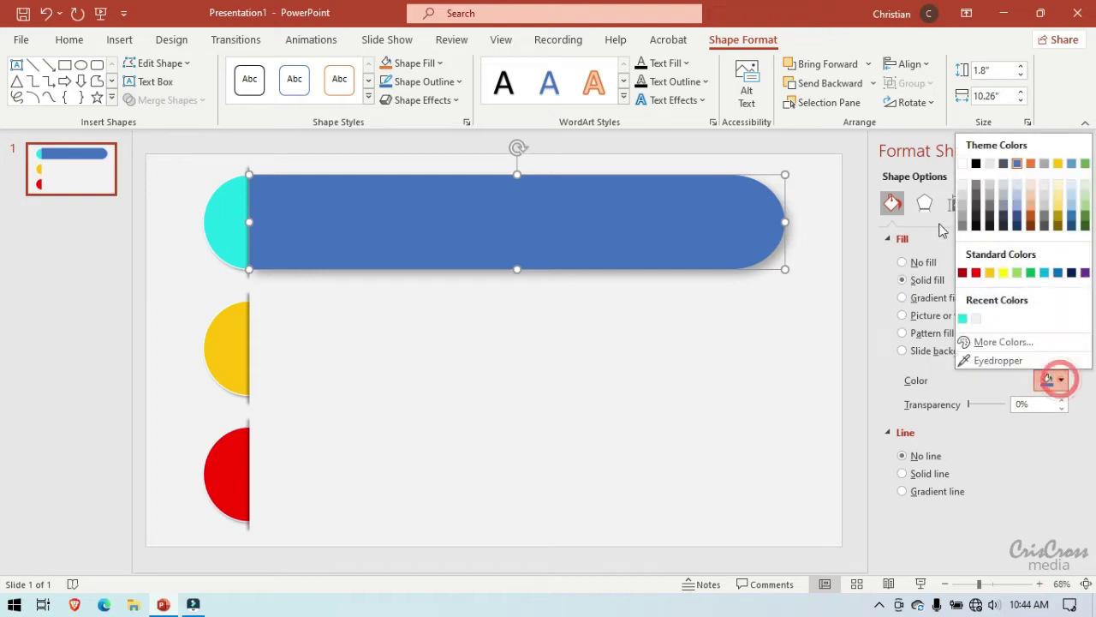
{"action": "left_click", "coordinate": [963, 165]}
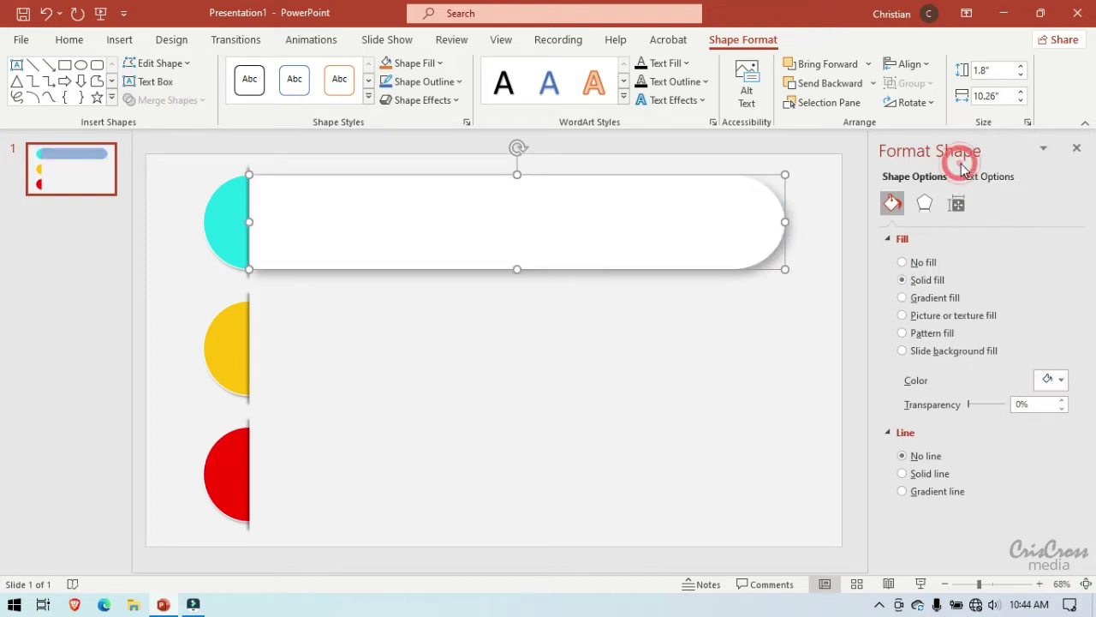
{"action": "left_click", "coordinate": [801, 334]}
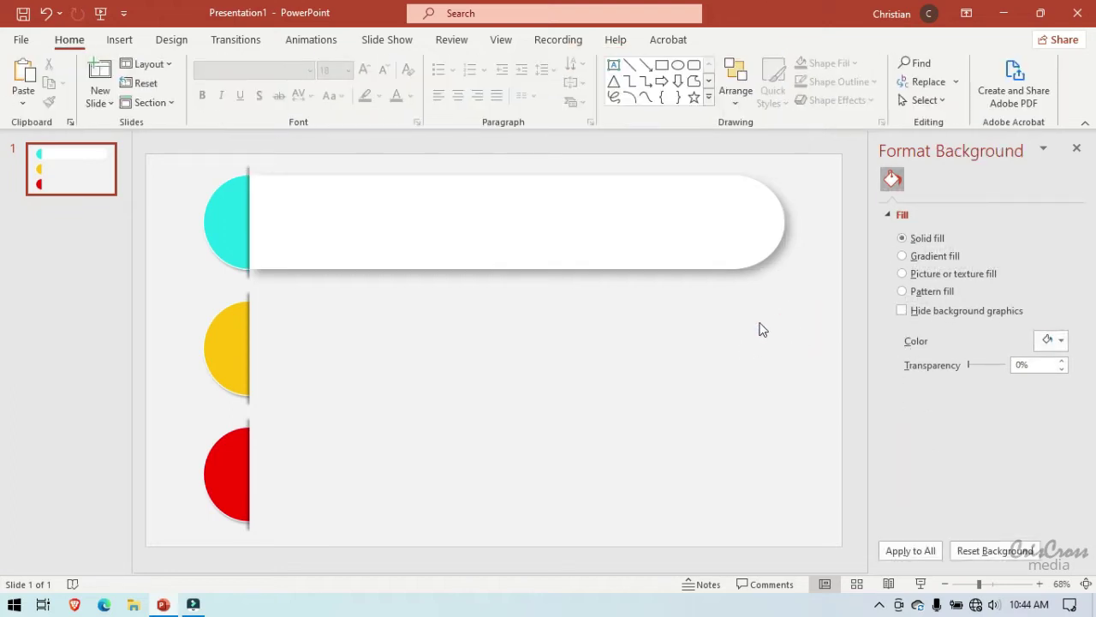
{"action": "left_click", "coordinate": [544, 223]}
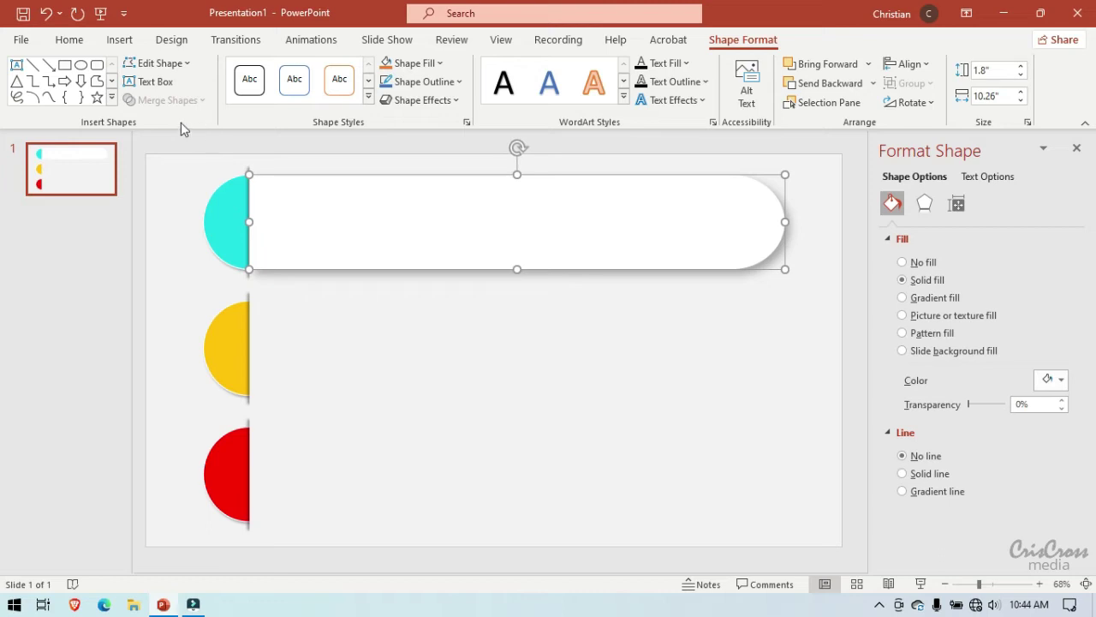
Draw a small blue circle near the slide centre and give it no outline.
{"action": "left_click", "coordinate": [80, 64]}
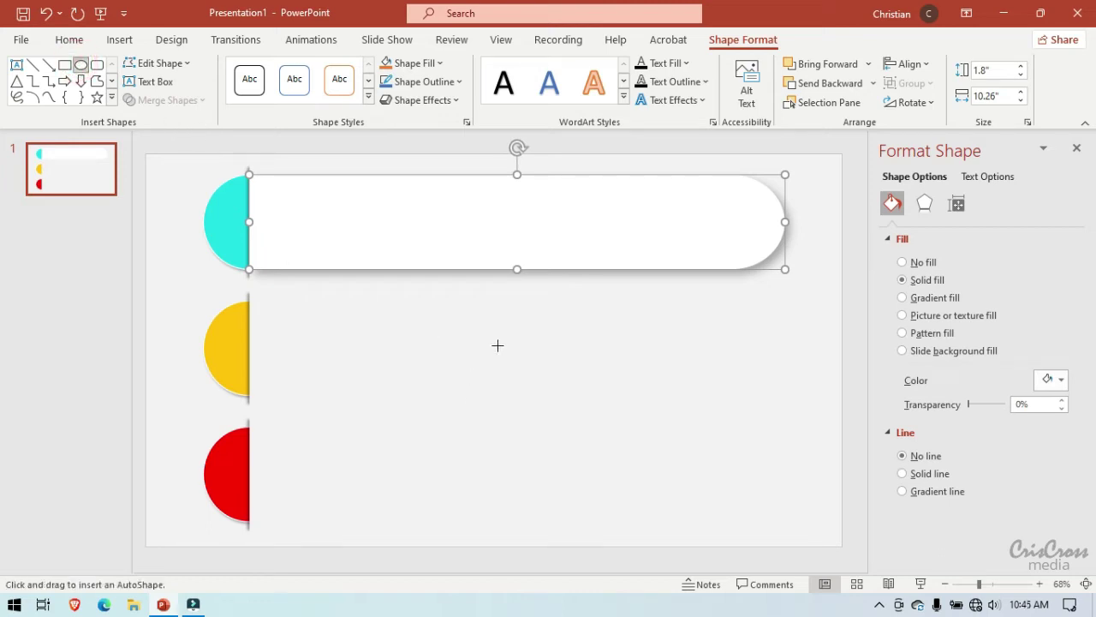
{"action": "left_click_drag", "start_coordinate": [525, 338], "coordinate": [548, 361]}
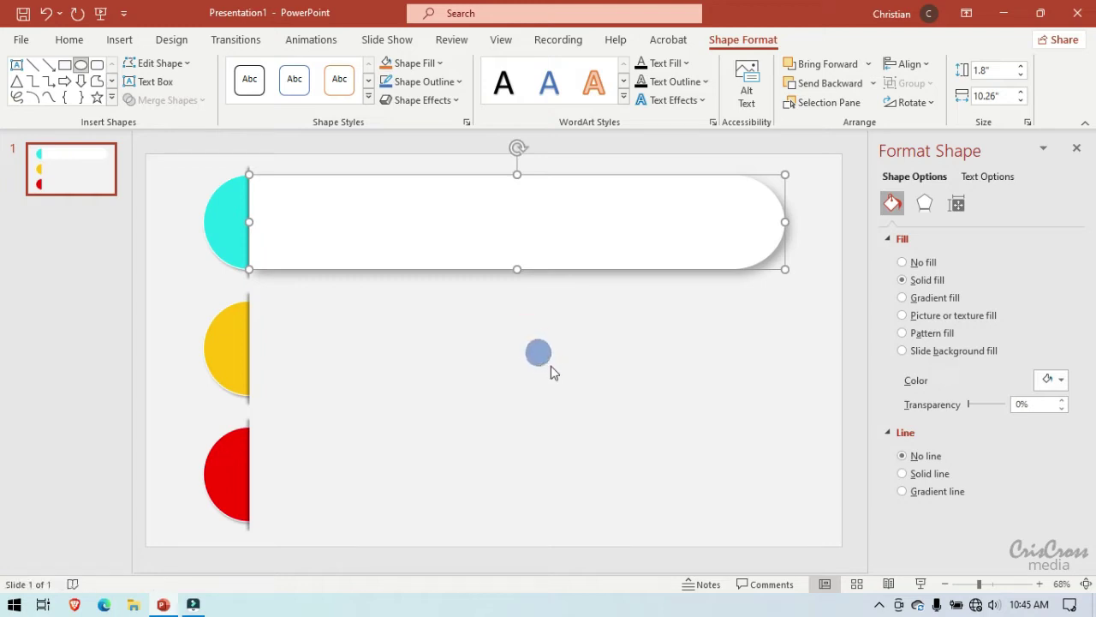
{"action": "left_click_drag", "start_coordinate": [549, 365], "coordinate": [550, 365]}
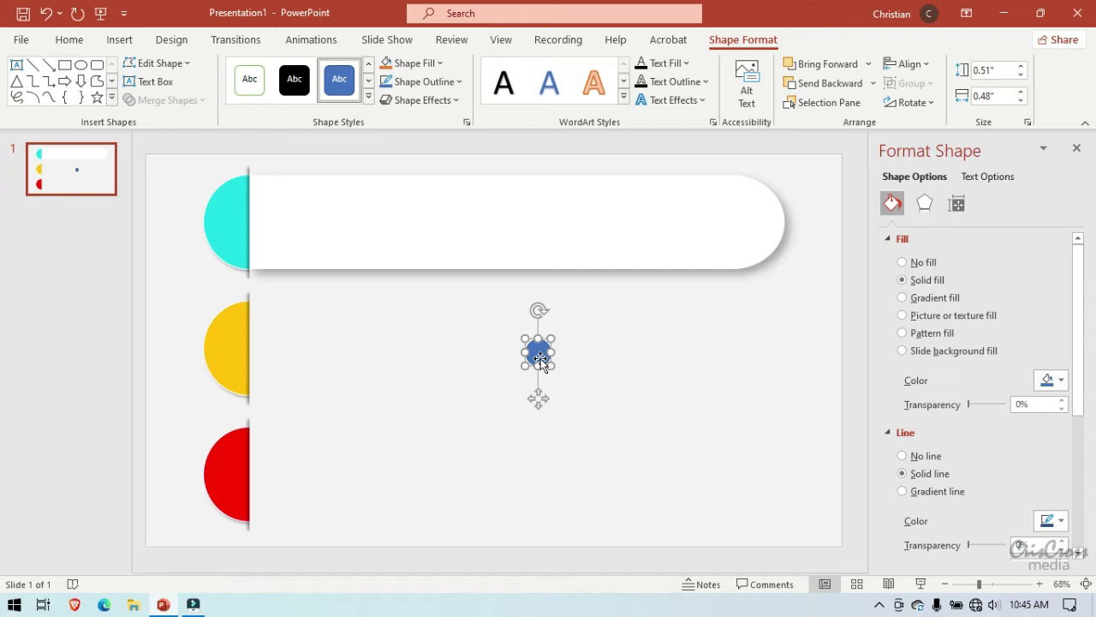
{"action": "left_click", "coordinate": [904, 457]}
{"action": "left_click", "coordinate": [651, 412]}
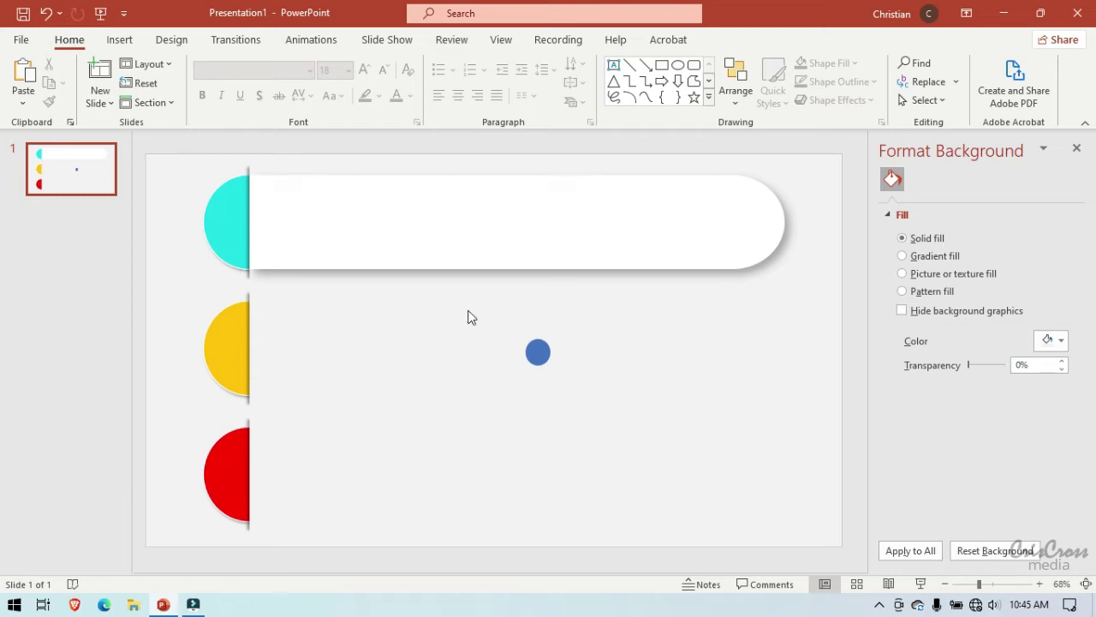
Draw an outline-free rounded pill on the white bar's left end, 1.99" wide.
{"action": "left_click", "coordinate": [117, 41]}
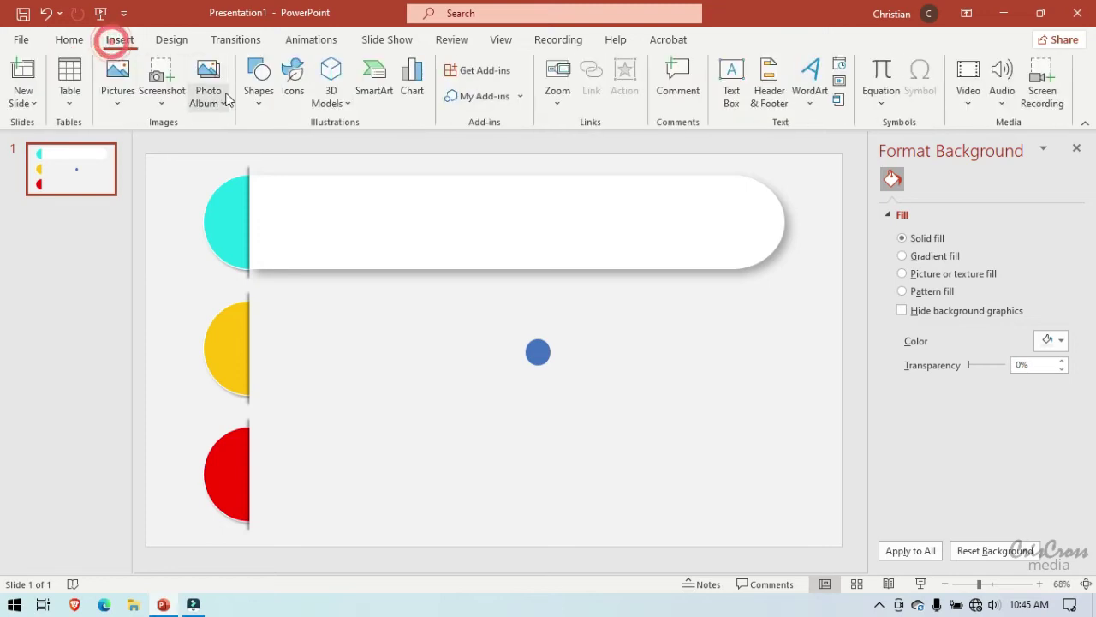
{"action": "left_click", "coordinate": [259, 90]}
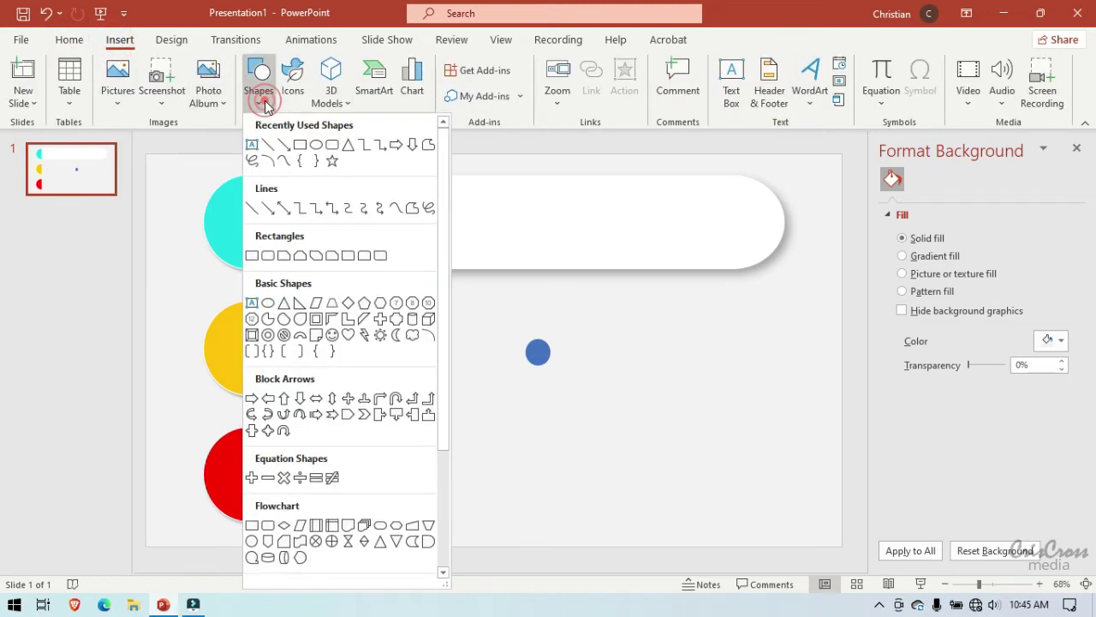
{"action": "left_click", "coordinate": [332, 144]}
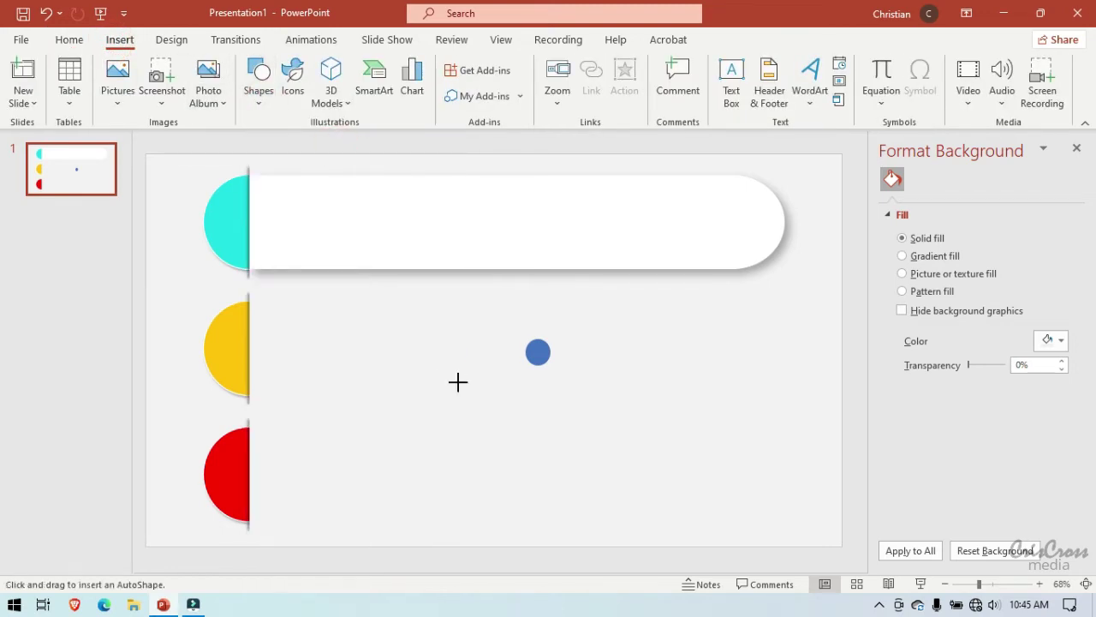
{"action": "left_click_drag", "start_coordinate": [458, 382], "coordinate": [576, 436]}
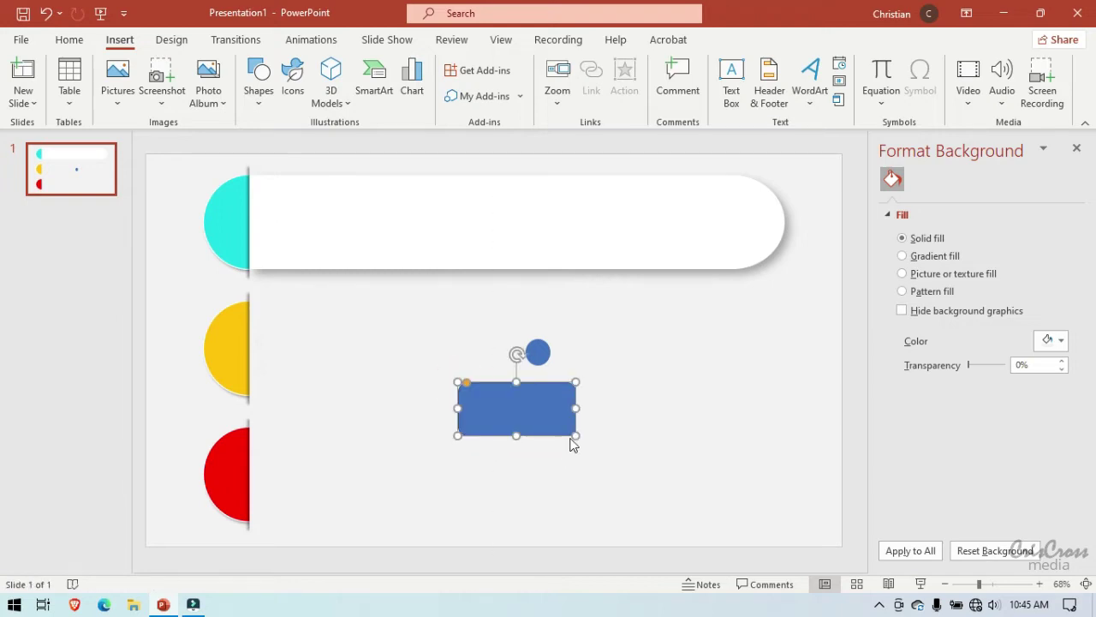
{"action": "mouse_move", "coordinate": [467, 384]}
{"action": "left_mouse_down"}
{"action": "mouse_move", "coordinate": [485, 384]}
{"action": "mouse_move", "coordinate": [492, 420]}
{"action": "left_mouse_up"}
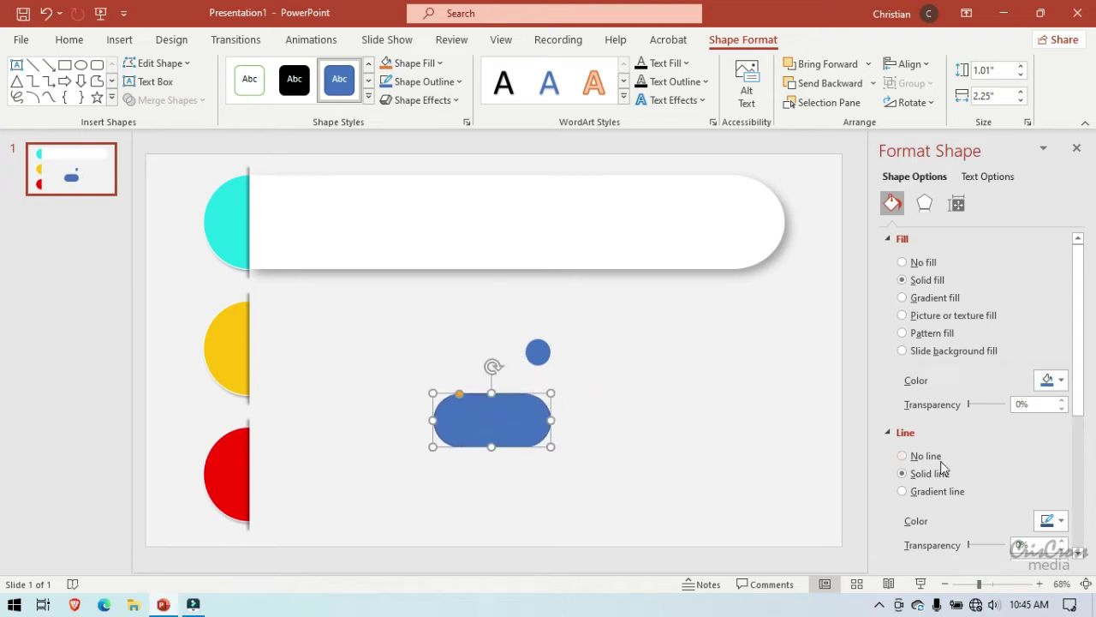
{"action": "left_click", "coordinate": [902, 455]}
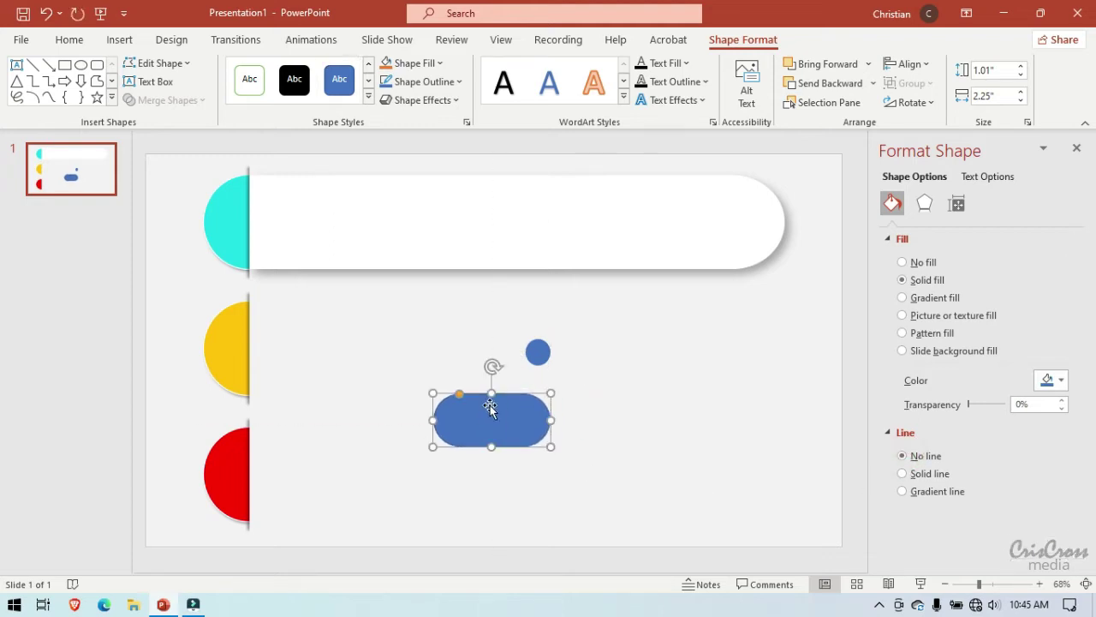
{"action": "left_click_drag", "start_coordinate": [493, 419], "coordinate": [275, 222]}
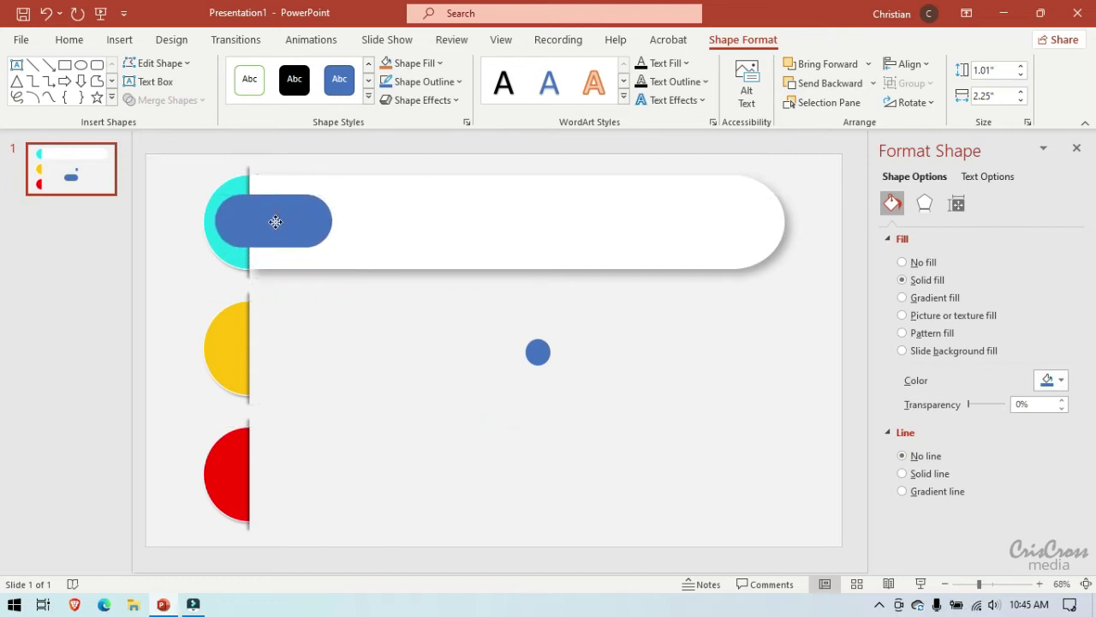
{"action": "left_click", "coordinate": [275, 222]}
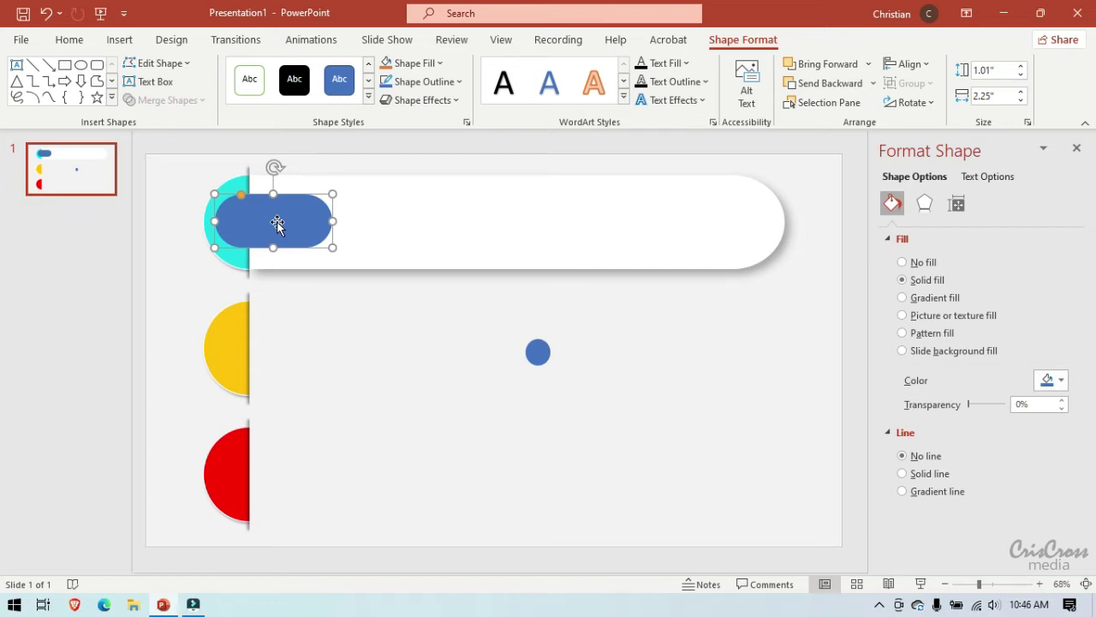
{"action": "left_click_drag", "start_coordinate": [332, 223], "coordinate": [318, 223]}
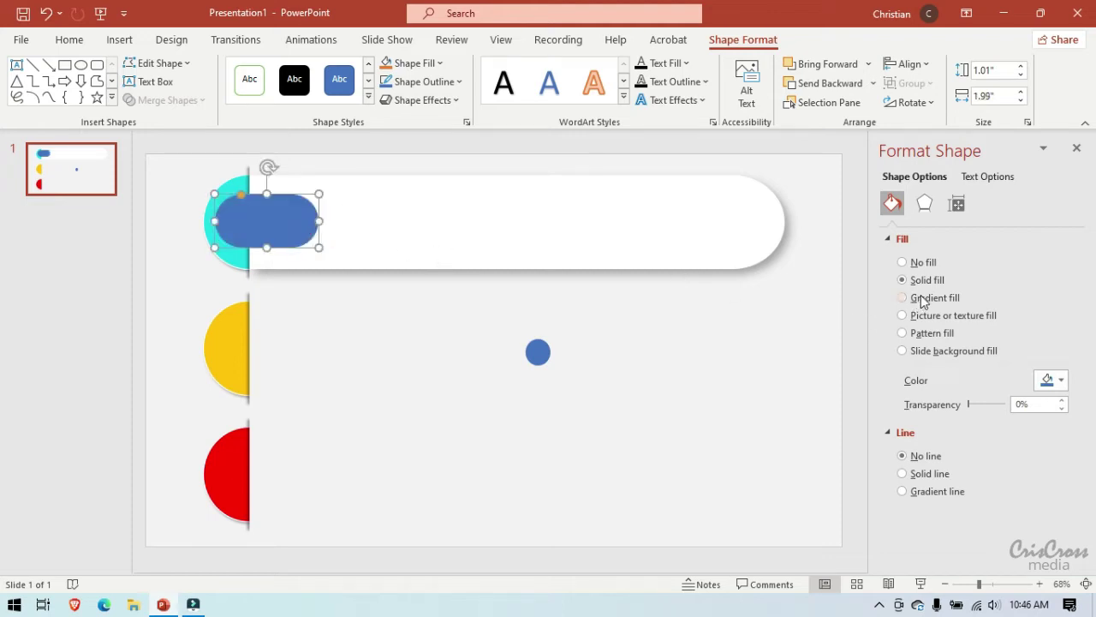
Fill the pill black and set its transparency to 82%.
{"action": "left_click", "coordinate": [1055, 380]}
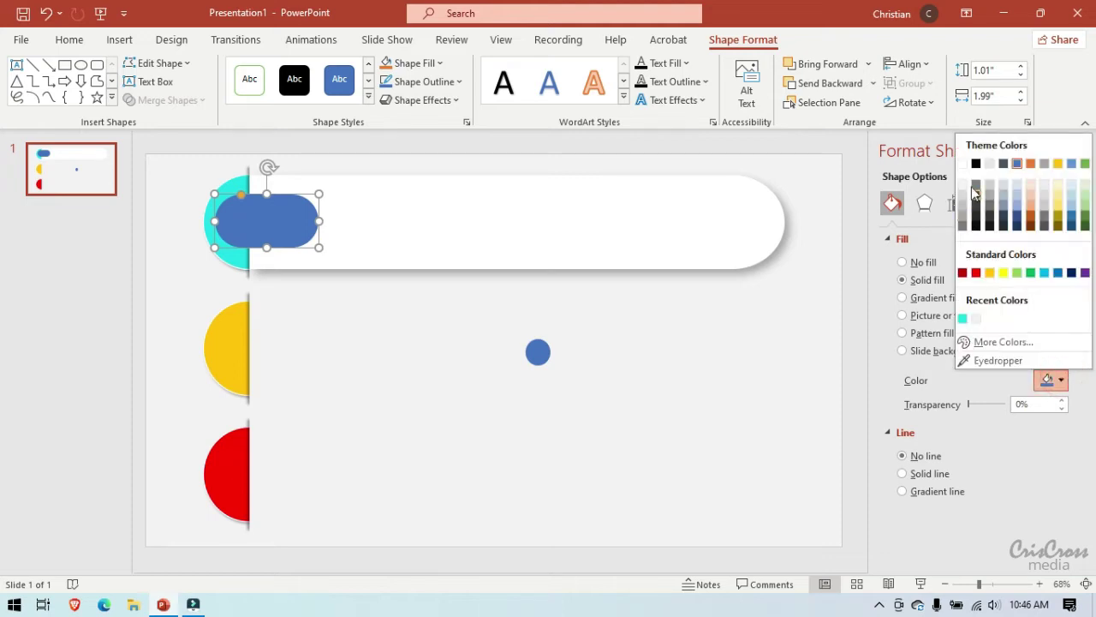
{"action": "left_click", "coordinate": [975, 163]}
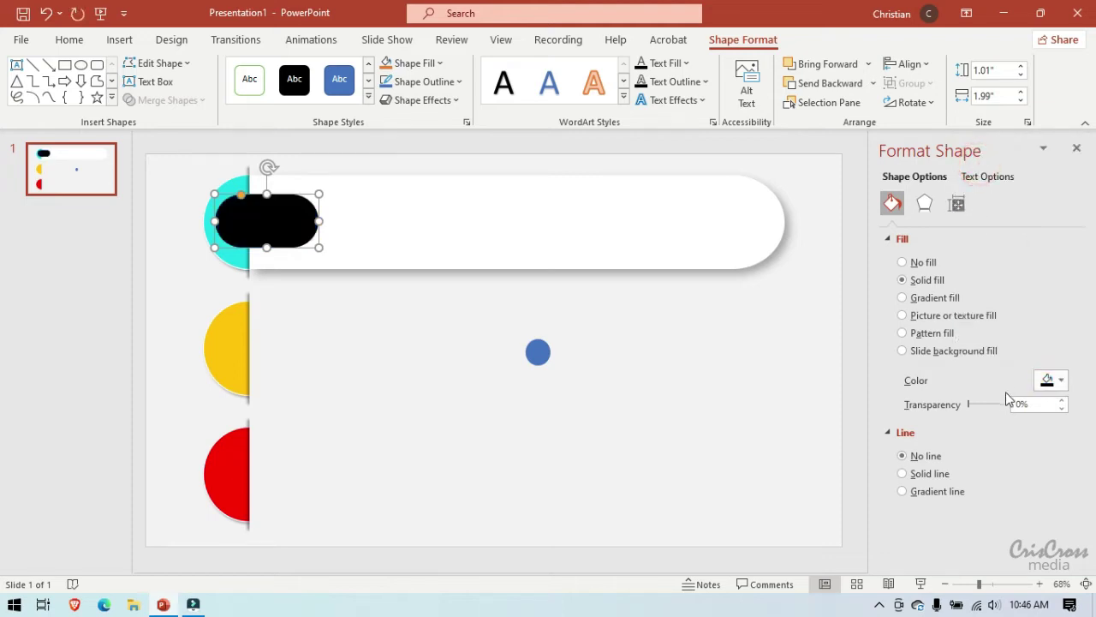
{"action": "left_click_drag", "start_coordinate": [968, 405], "coordinate": [995, 410]}
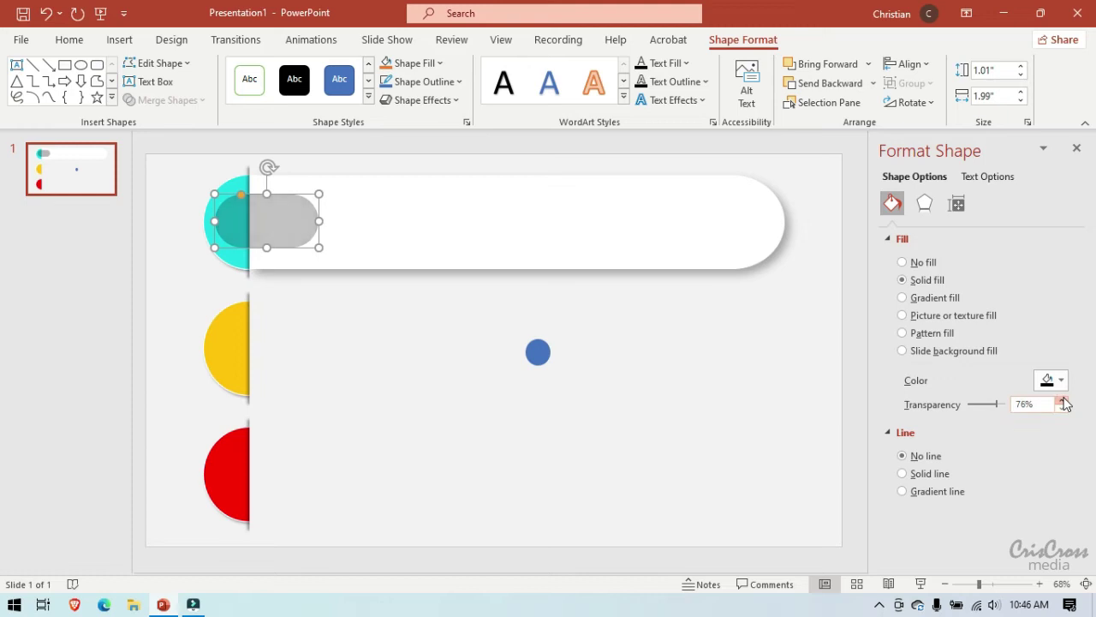
{"action": "left_click", "coordinate": [1063, 399]}
{"action": "left_click", "coordinate": [1064, 399]}
{"action": "left_click", "coordinate": [1064, 399]}
{"action": "left_click", "coordinate": [1064, 399]}
{"action": "left_click", "coordinate": [1064, 399]}
{"action": "left_click", "coordinate": [1063, 399]}
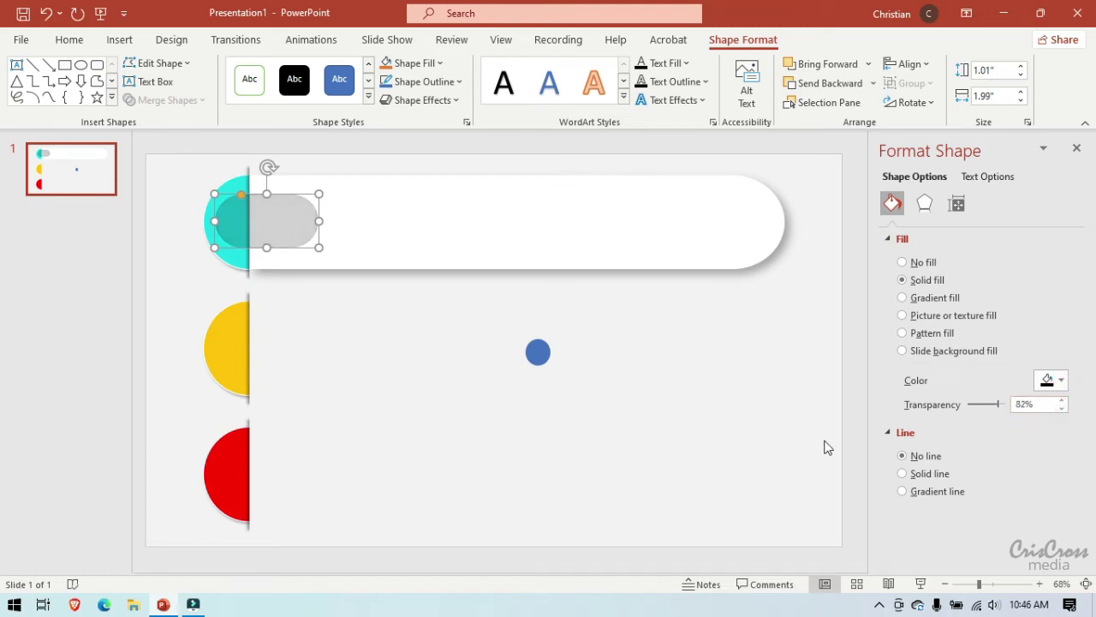
{"action": "left_click", "coordinate": [593, 378]}
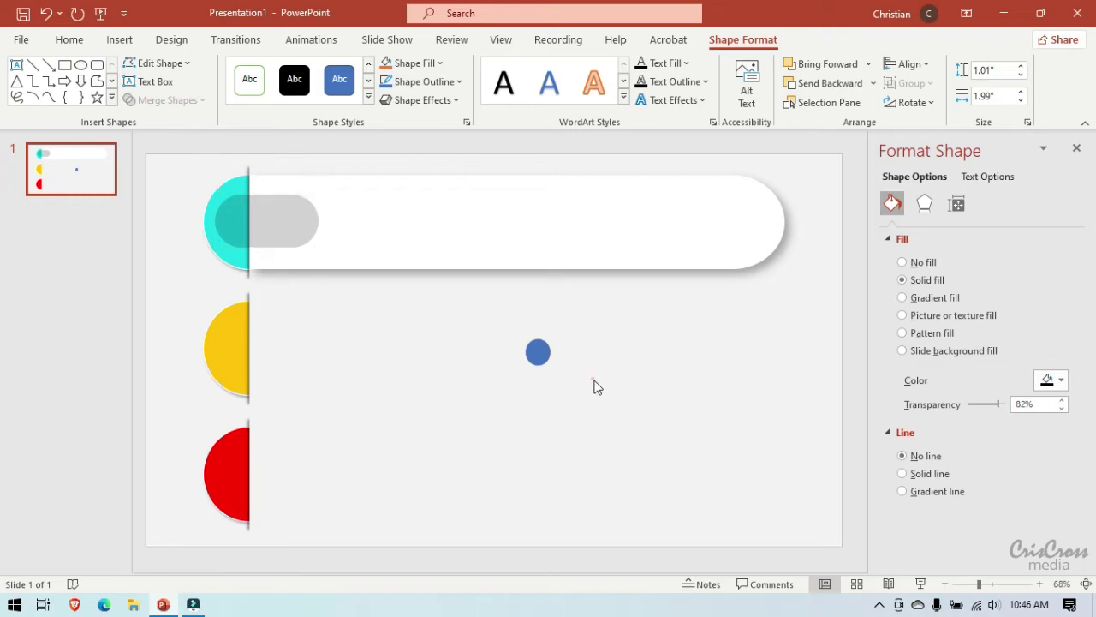
Move the blue circle onto the grey pill and shrink it to fit.
{"action": "left_click", "coordinate": [539, 353]}
{"action": "left_click_drag", "start_coordinate": [539, 353], "coordinate": [293, 221]}
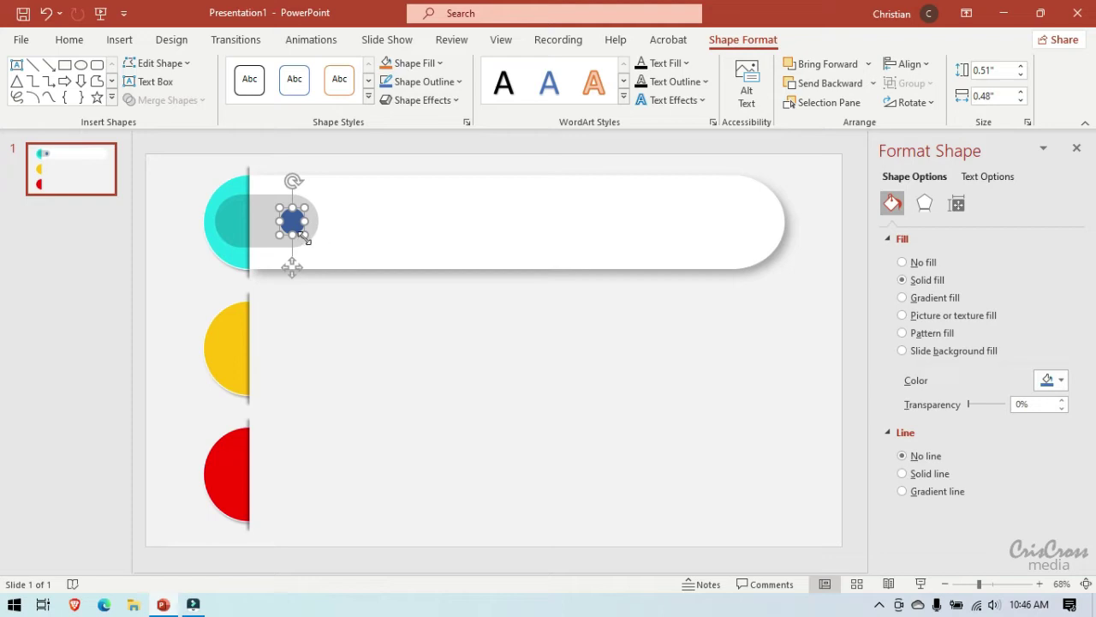
{"action": "left_click_drag", "start_coordinate": [304, 235], "coordinate": [302, 231]}
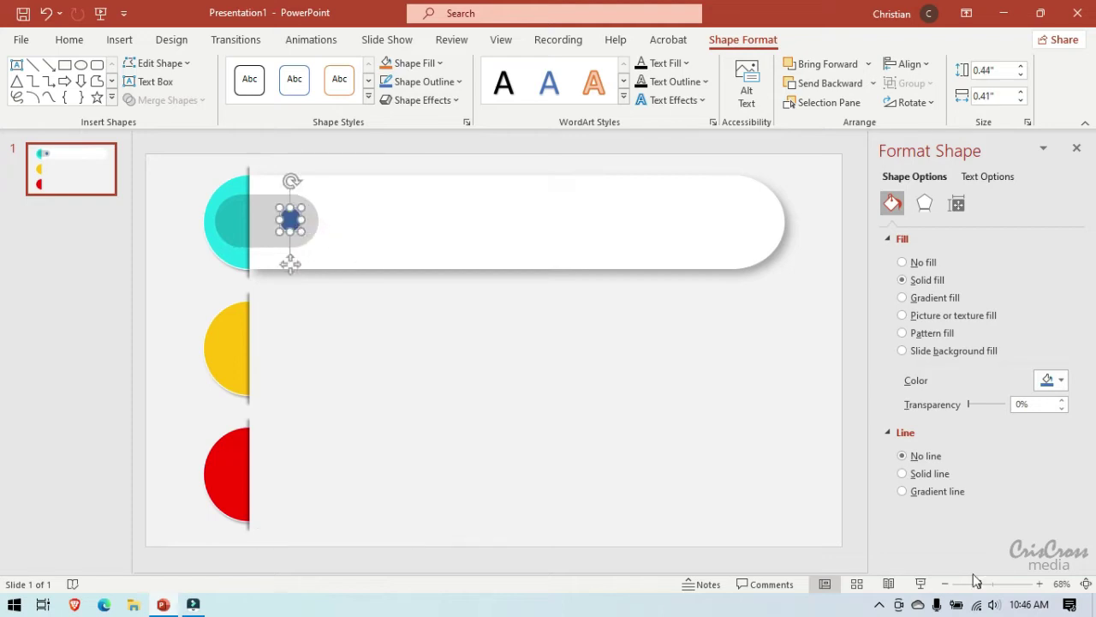
{"action": "left_click", "coordinate": [1039, 583]}
{"action": "left_click", "coordinate": [1039, 583]}
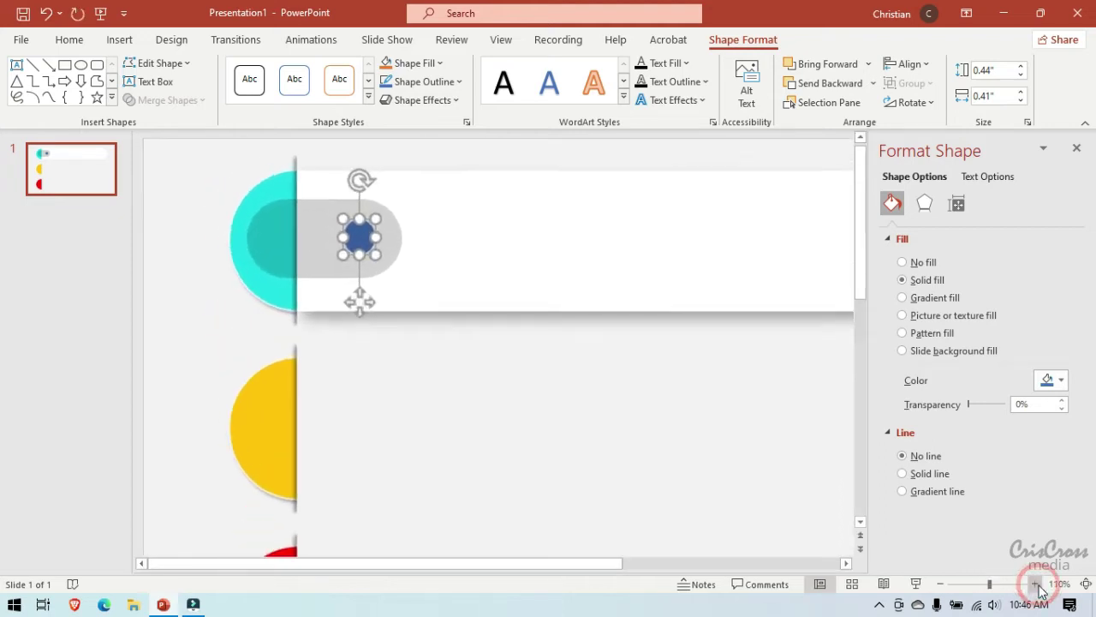
{"action": "left_click", "coordinate": [1039, 583]}
{"action": "left_click", "coordinate": [1035, 583]}
{"action": "left_click", "coordinate": [1035, 583]}
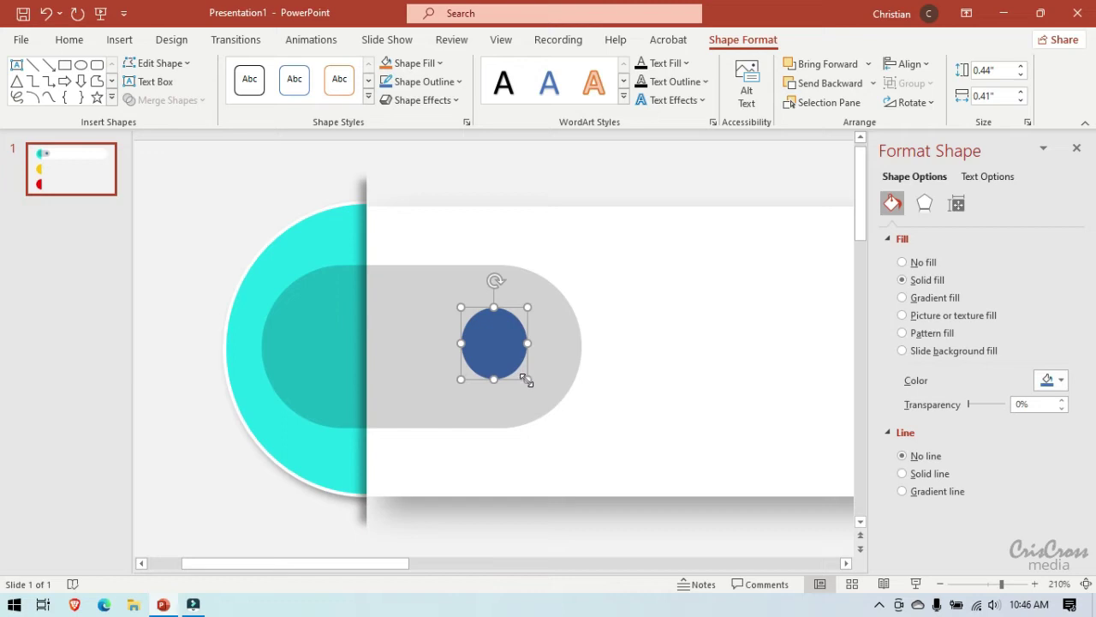
{"action": "left_click_drag", "start_coordinate": [527, 380], "coordinate": [500, 346]}
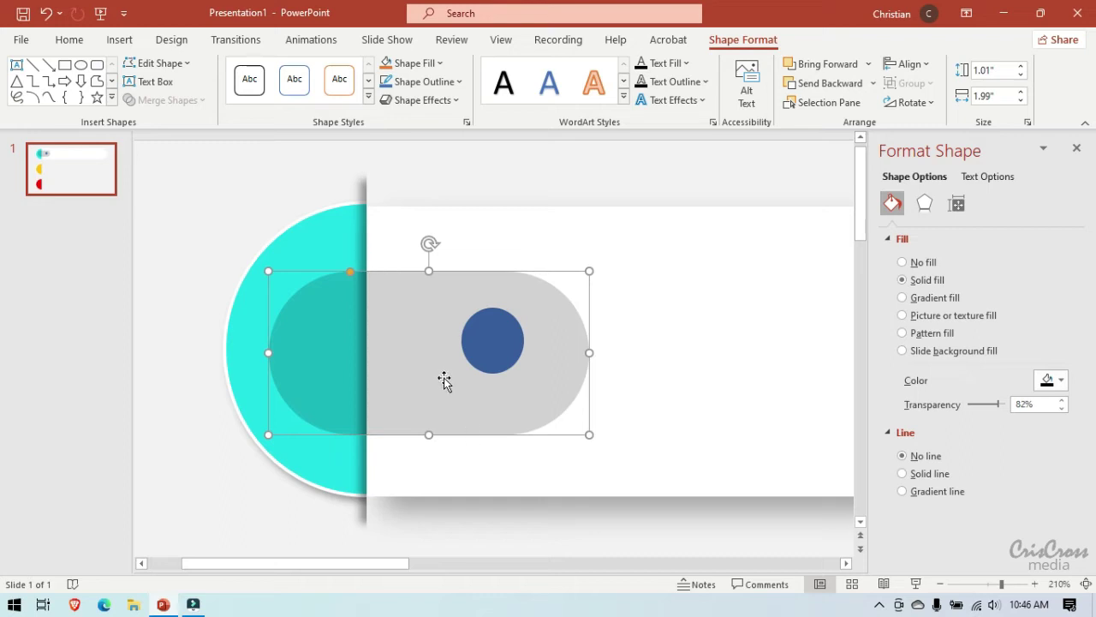
Nudge the pill left, send it behind the circle, and shift the circle right.
{"action": "left_click_drag", "start_coordinate": [445, 380], "coordinate": [436, 374]}
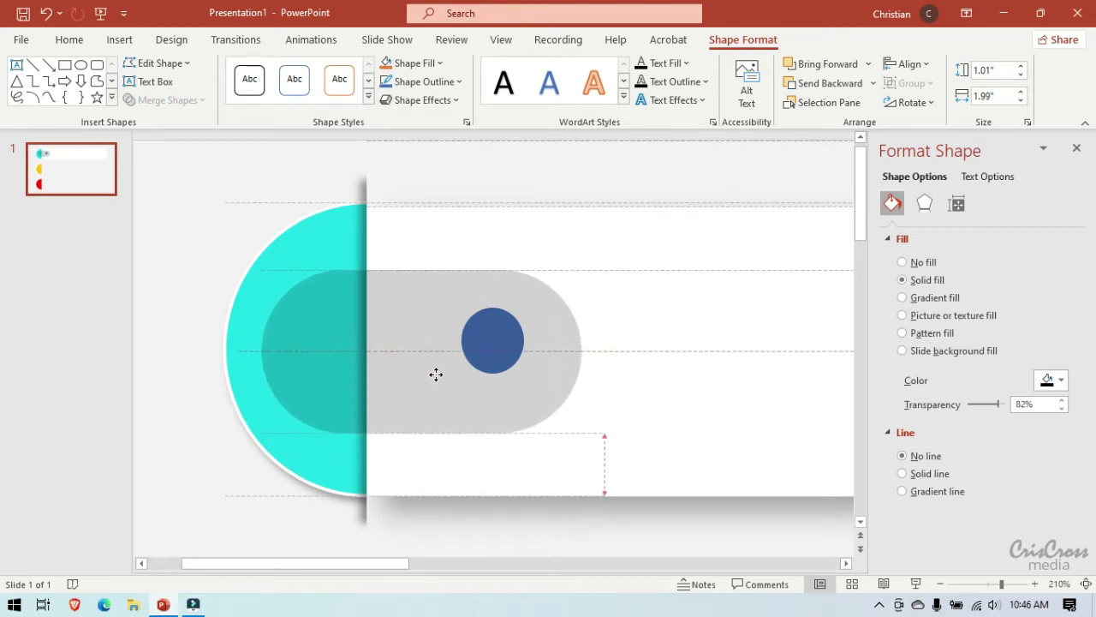
{"action": "left_click_drag", "start_coordinate": [435, 374], "coordinate": [432, 375]}
{"action": "left_click", "coordinate": [483, 341]}
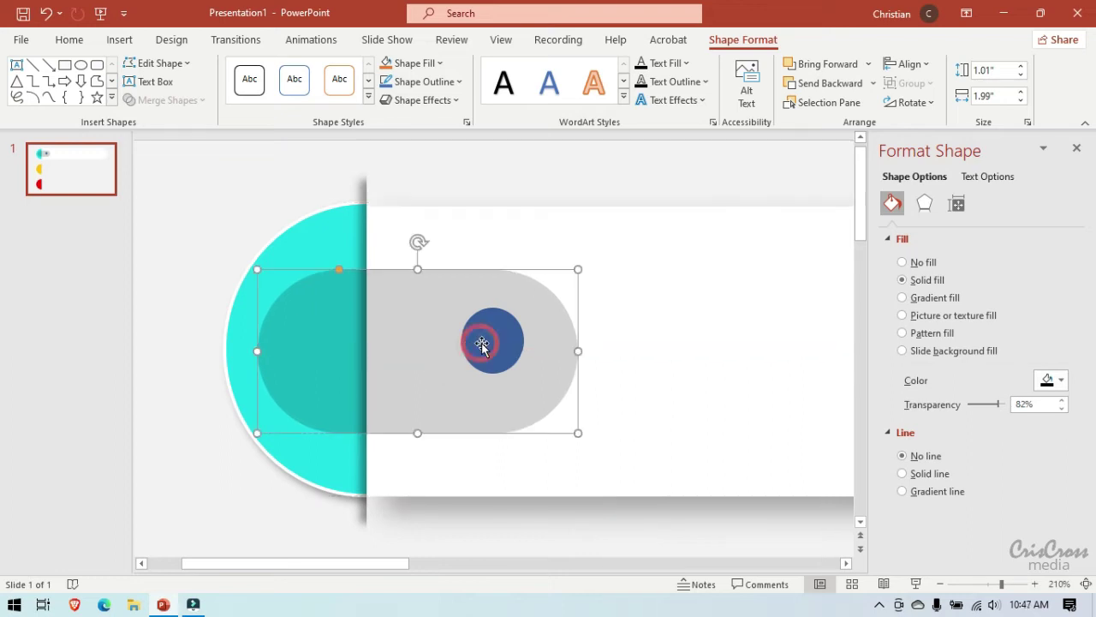
{"action": "left_click", "coordinate": [490, 342]}
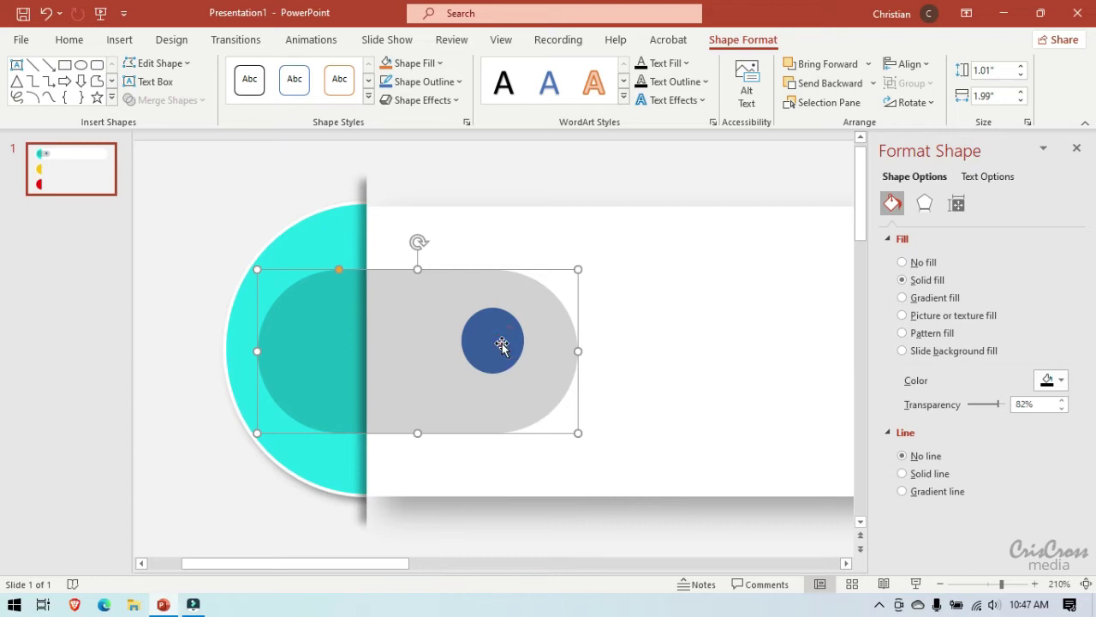
{"action": "left_click", "coordinate": [503, 345]}
{"action": "left_click", "coordinate": [502, 343]}
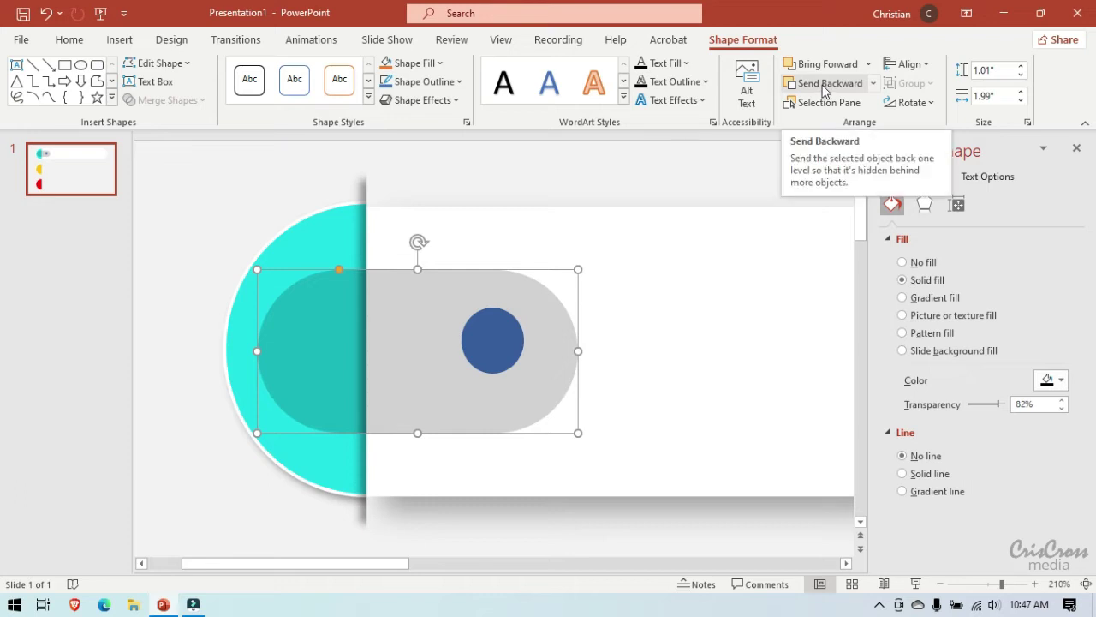
{"action": "left_click", "coordinate": [823, 86]}
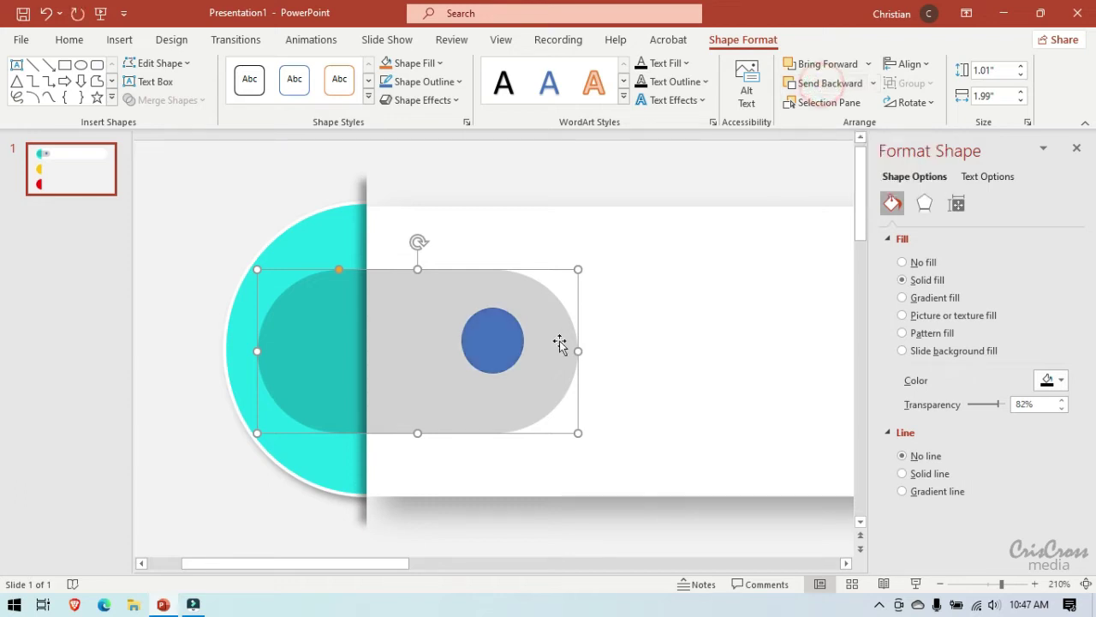
{"action": "left_click", "coordinate": [497, 338]}
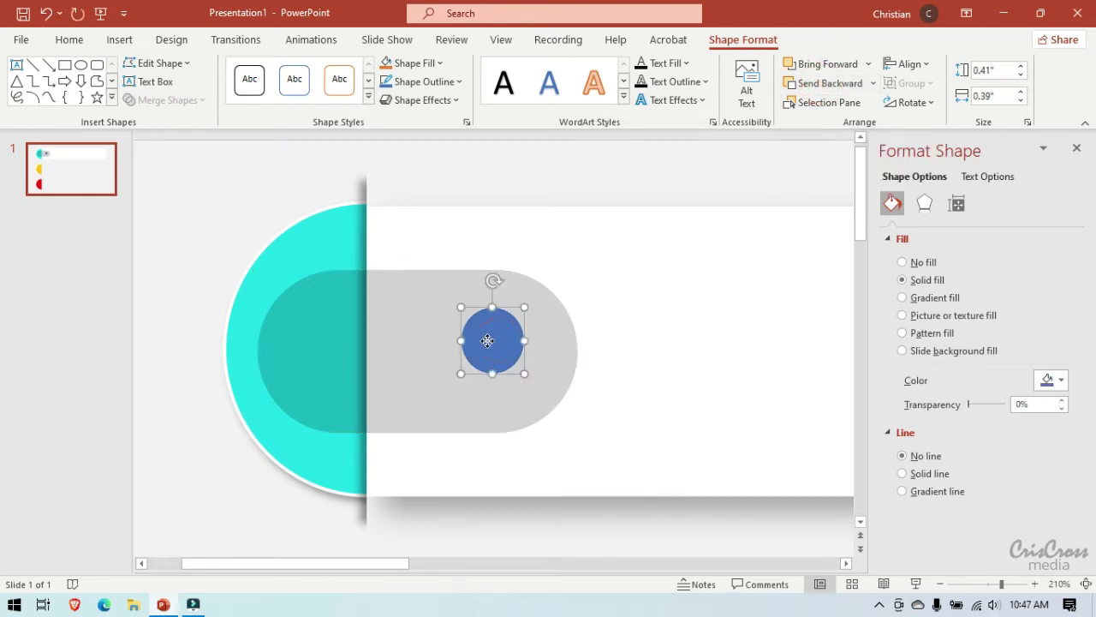
{"action": "left_click_drag", "start_coordinate": [487, 340], "coordinate": [499, 346]}
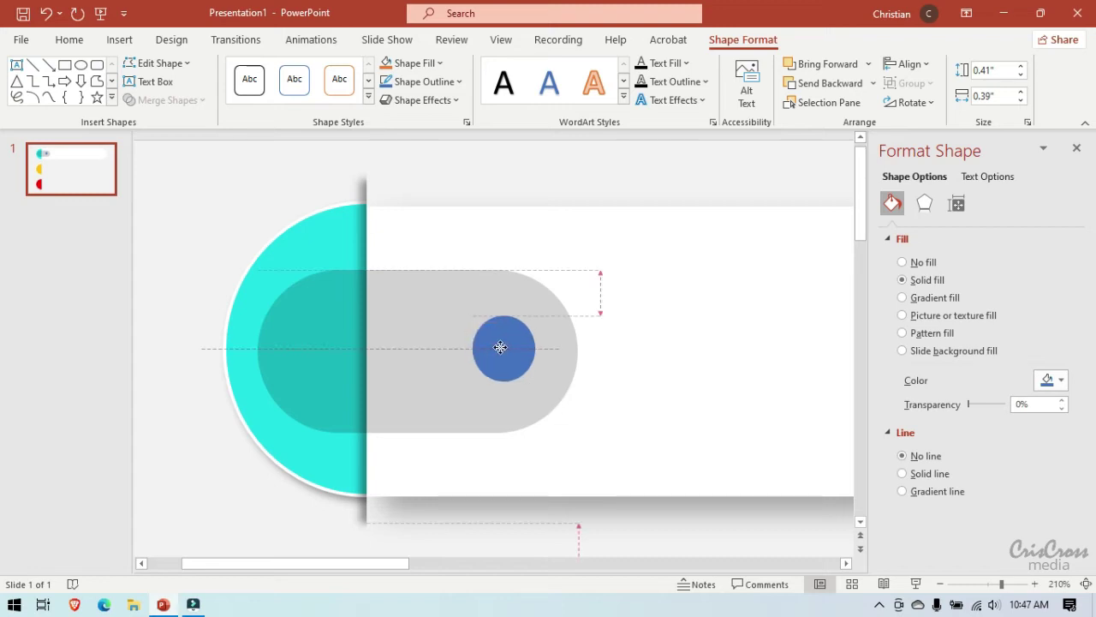
{"action": "left_click_drag", "start_coordinate": [501, 347], "coordinate": [503, 349]}
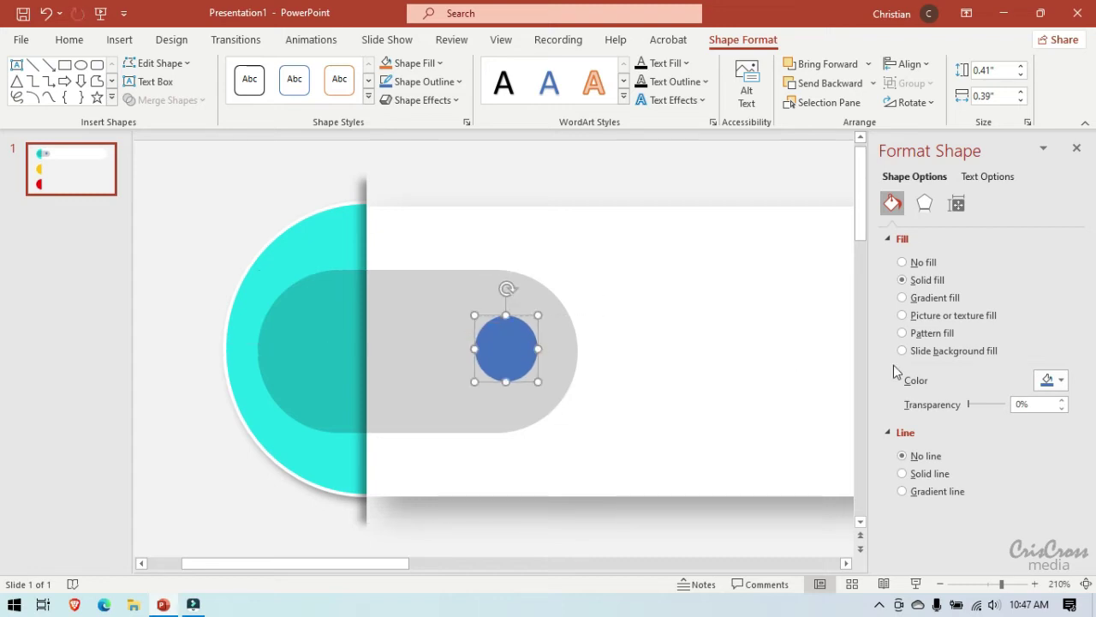
Fill the knob circle white and apply an outer drop shadow preset.
{"action": "left_click", "coordinate": [1058, 386]}
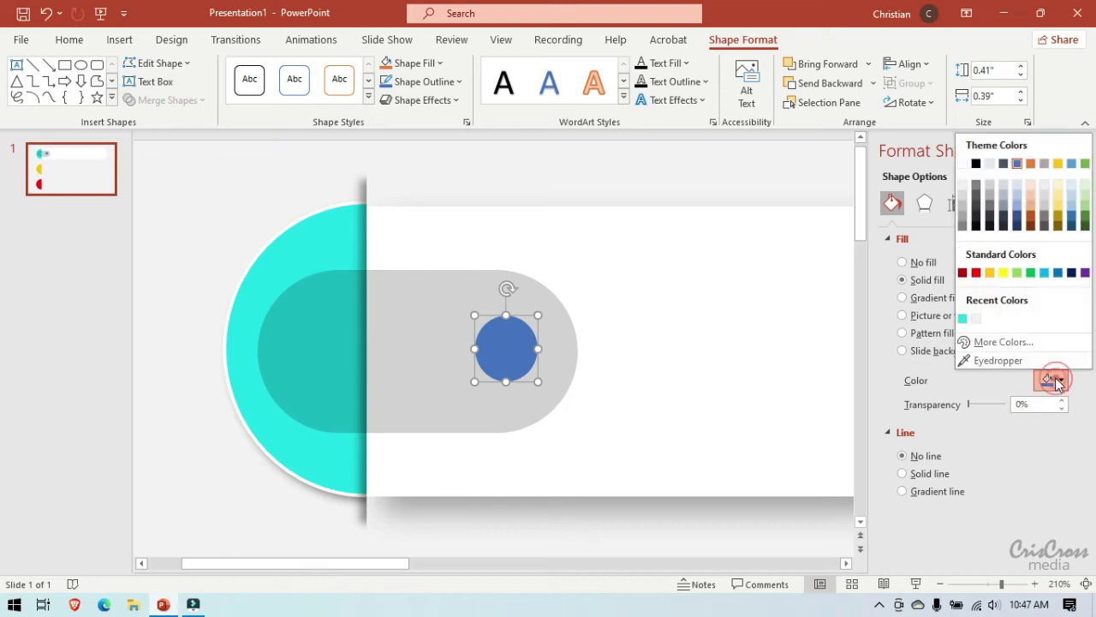
{"action": "left_click", "coordinate": [963, 164]}
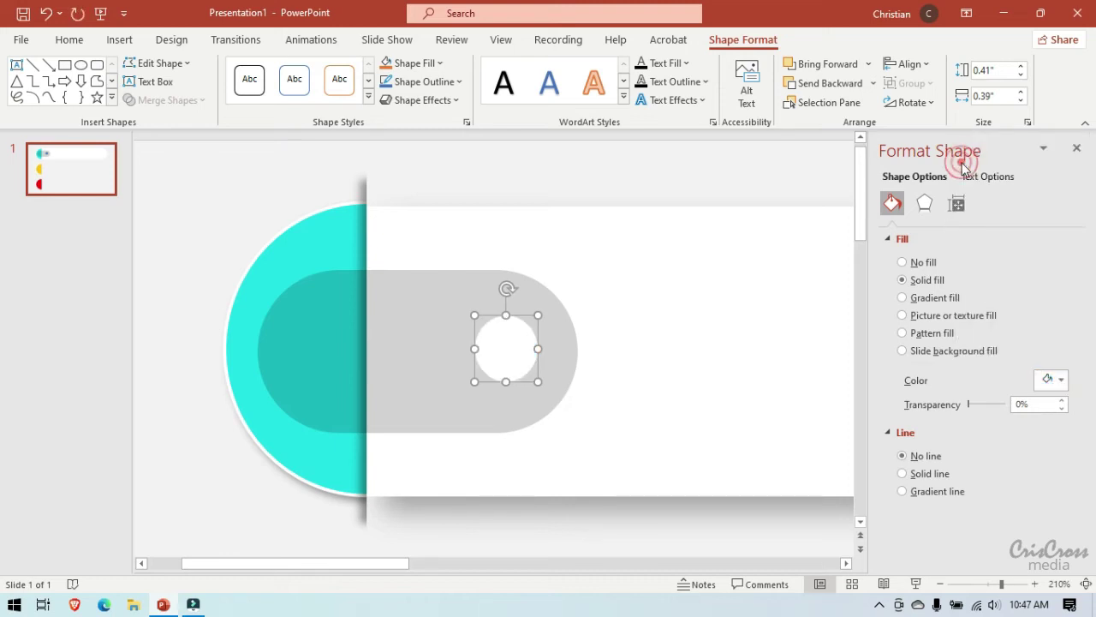
{"action": "left_click", "coordinate": [929, 213]}
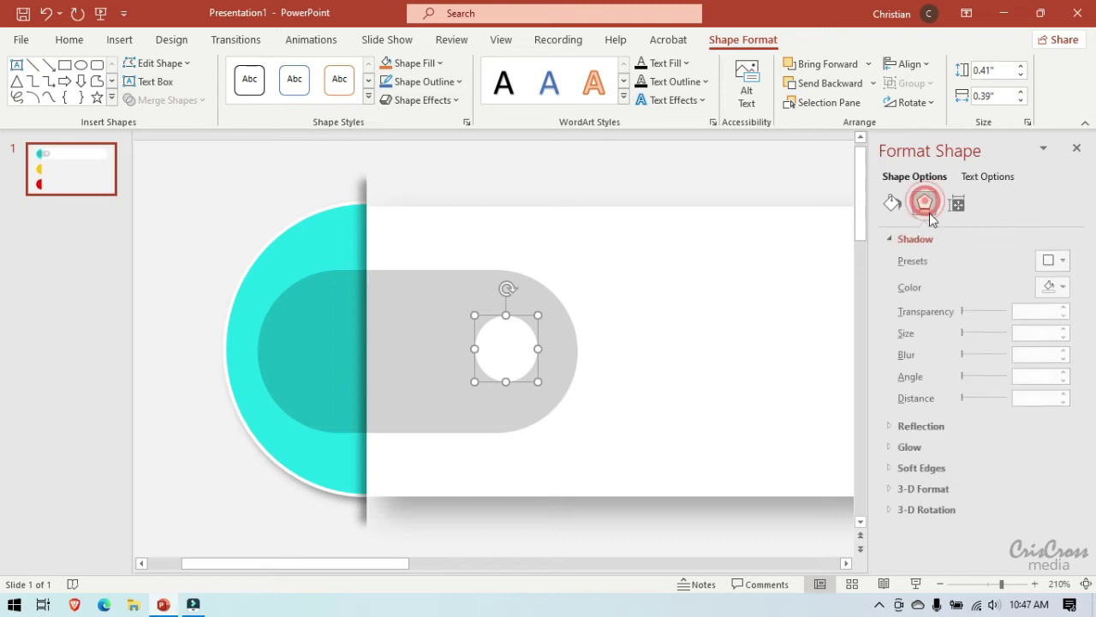
{"action": "left_click", "coordinate": [1052, 260]}
{"action": "left_click", "coordinate": [965, 390]}
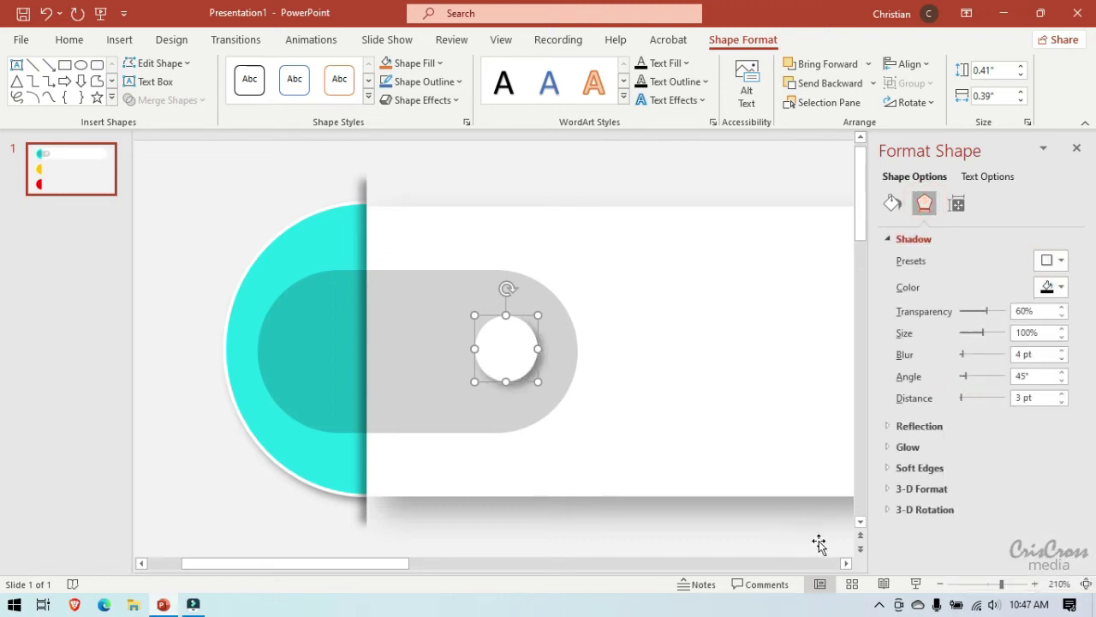
{"action": "left_click", "coordinate": [939, 584]}
{"action": "left_click", "coordinate": [939, 583]}
{"action": "left_click", "coordinate": [939, 583]}
{"action": "left_click", "coordinate": [939, 583]}
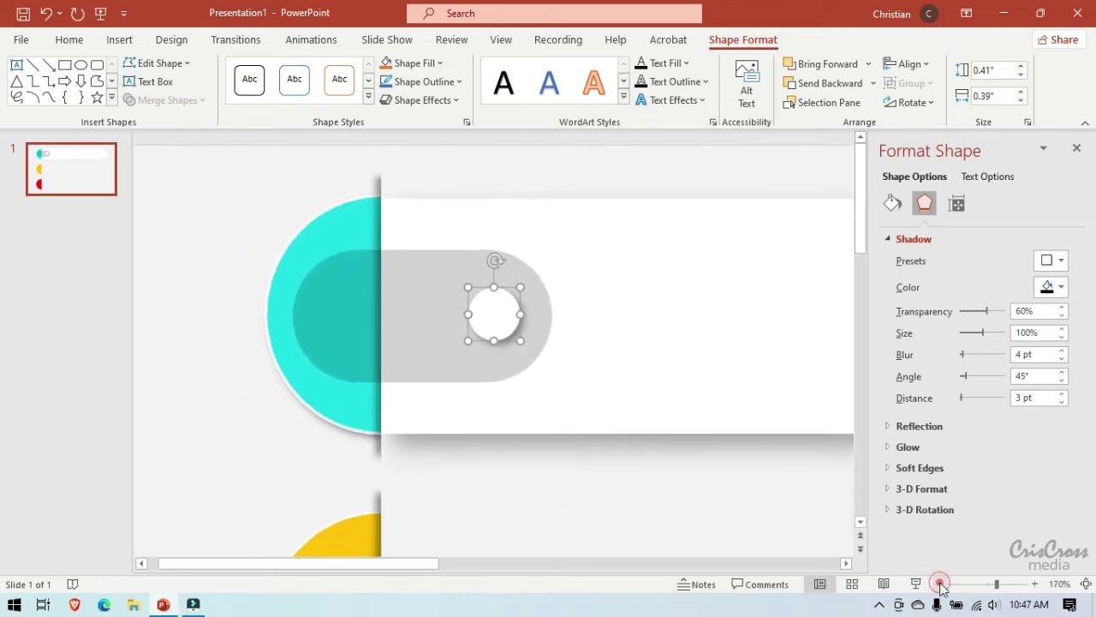
{"action": "left_click", "coordinate": [939, 583]}
{"action": "left_click", "coordinate": [939, 583]}
{"action": "left_click", "coordinate": [939, 583]}
{"action": "left_click", "coordinate": [940, 584]}
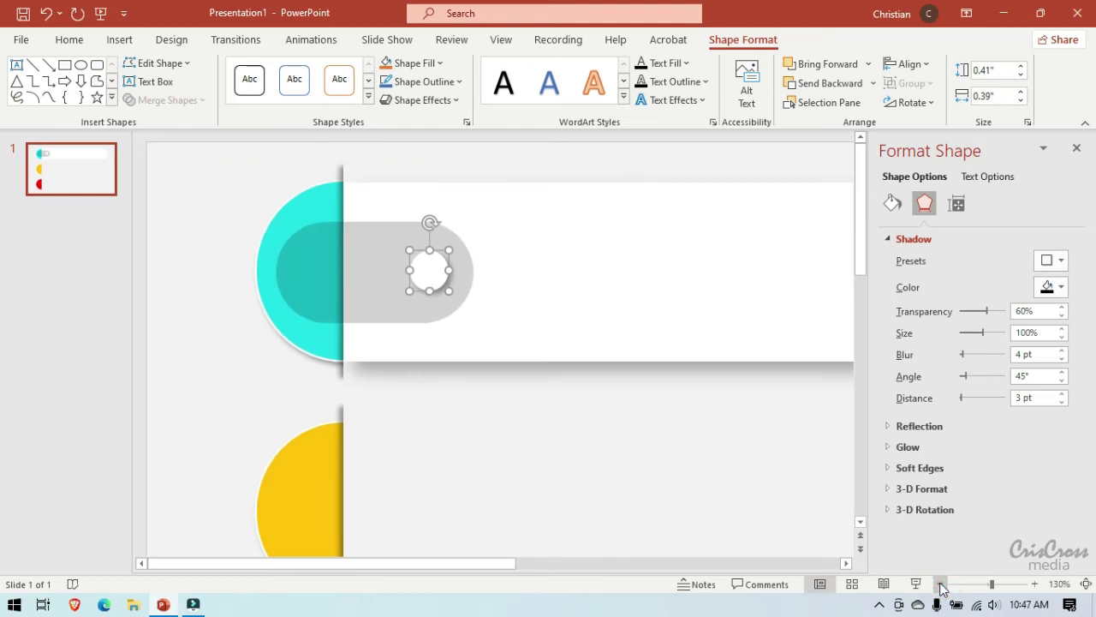
{"action": "left_click", "coordinate": [940, 584]}
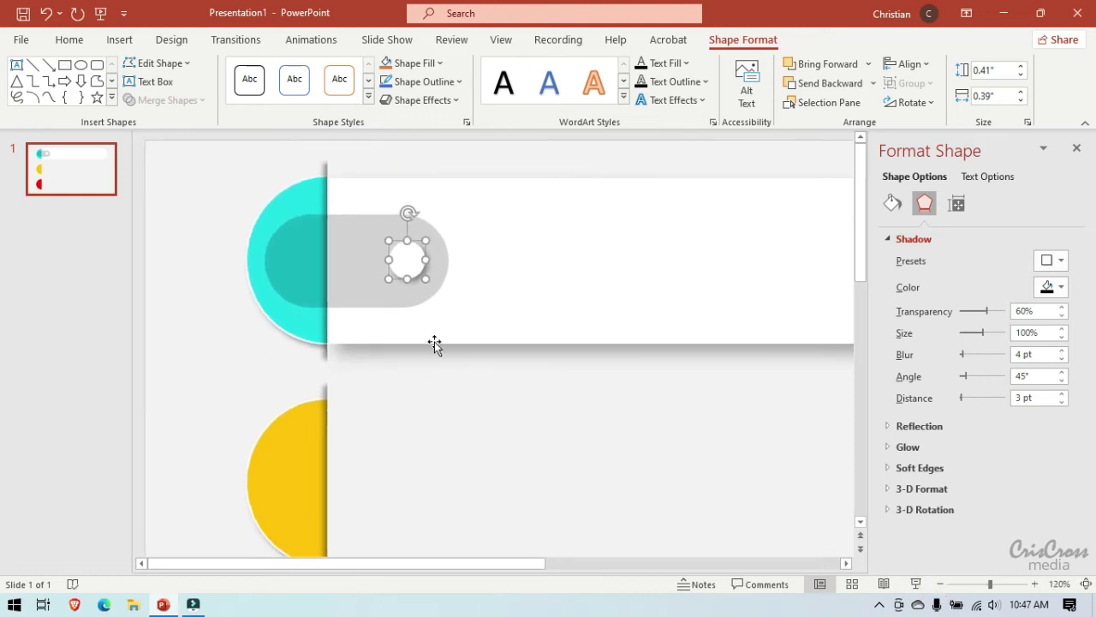
{"action": "left_click", "coordinate": [116, 40]}
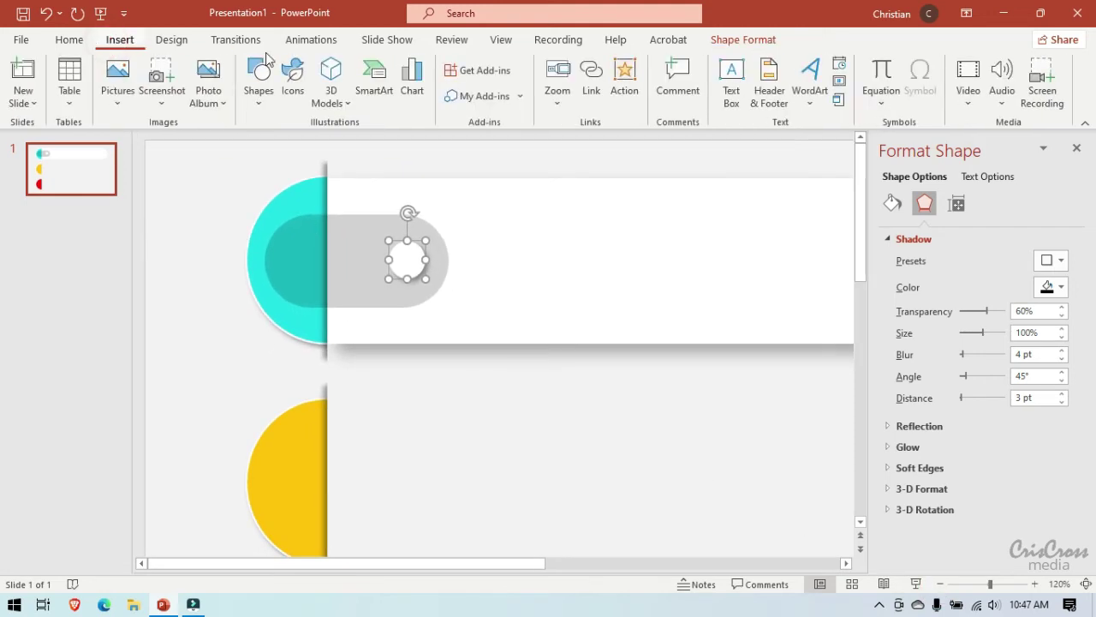
Add a text box containing the letter 'A' over the cyan half-circle.
{"action": "left_click", "coordinate": [731, 75]}
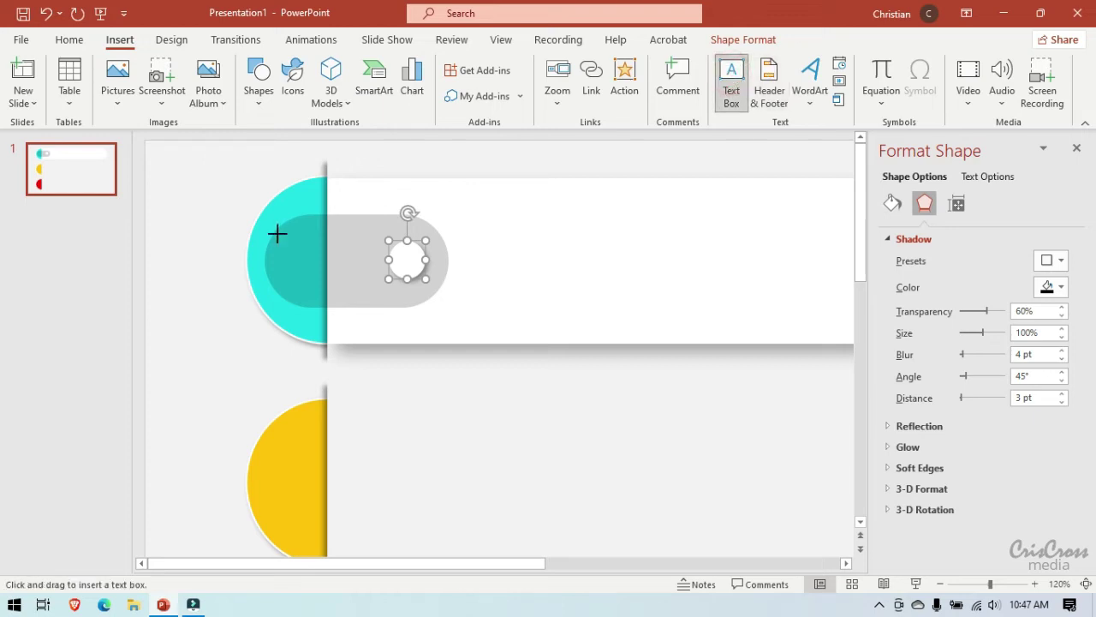
{"action": "left_click_drag", "start_coordinate": [279, 233], "coordinate": [316, 280]}
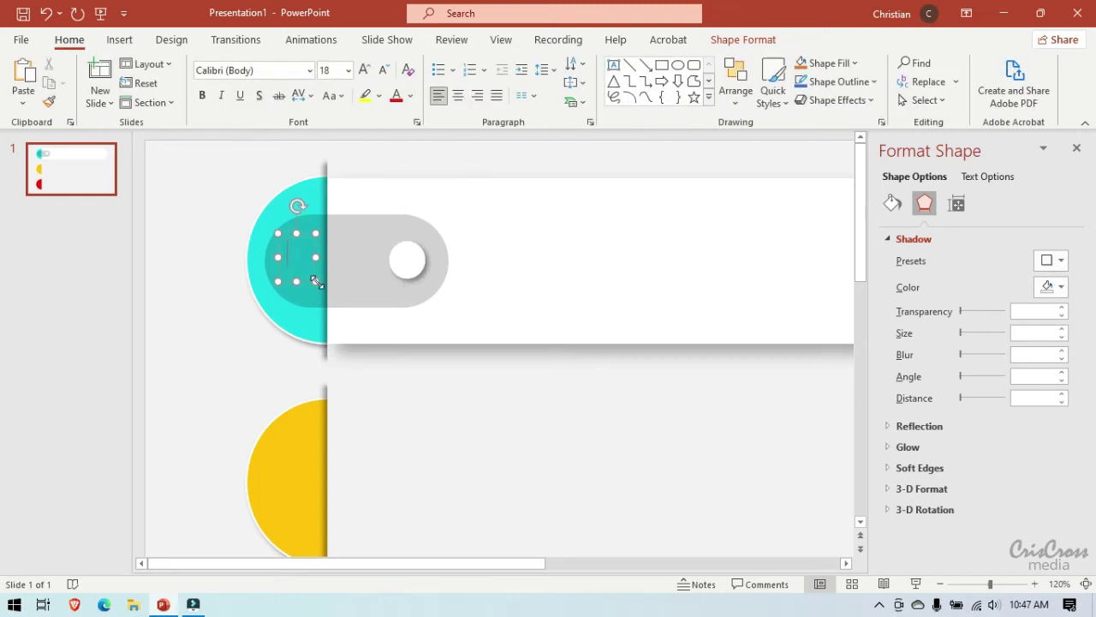
{"action": "type", "text": "A"}
{"action": "left_click", "coordinate": [310, 275]}
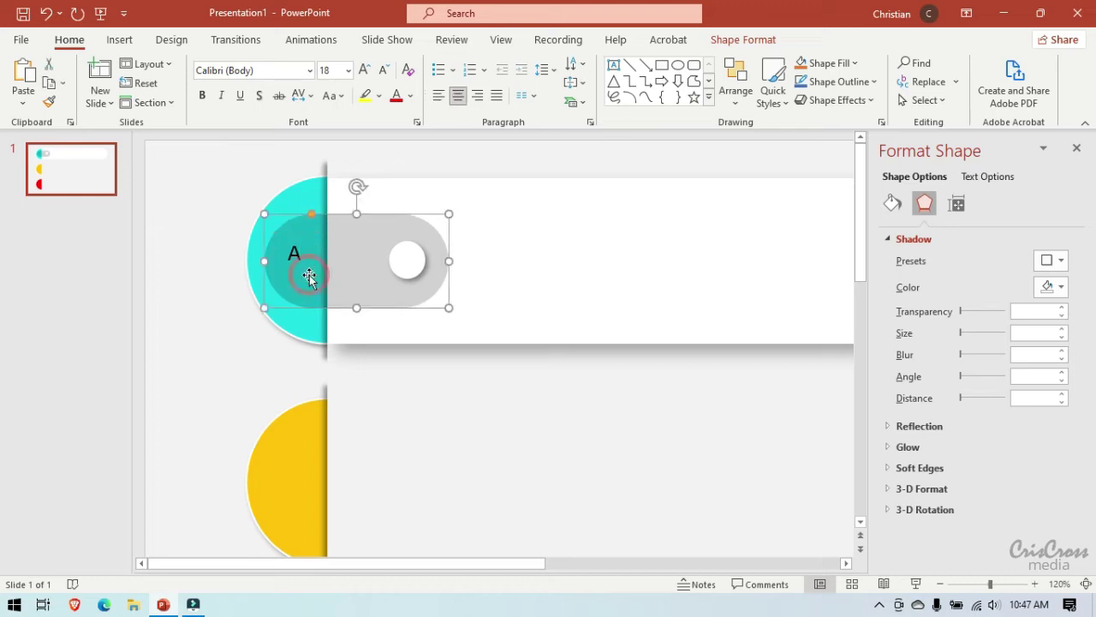
{"action": "left_click", "coordinate": [296, 254]}
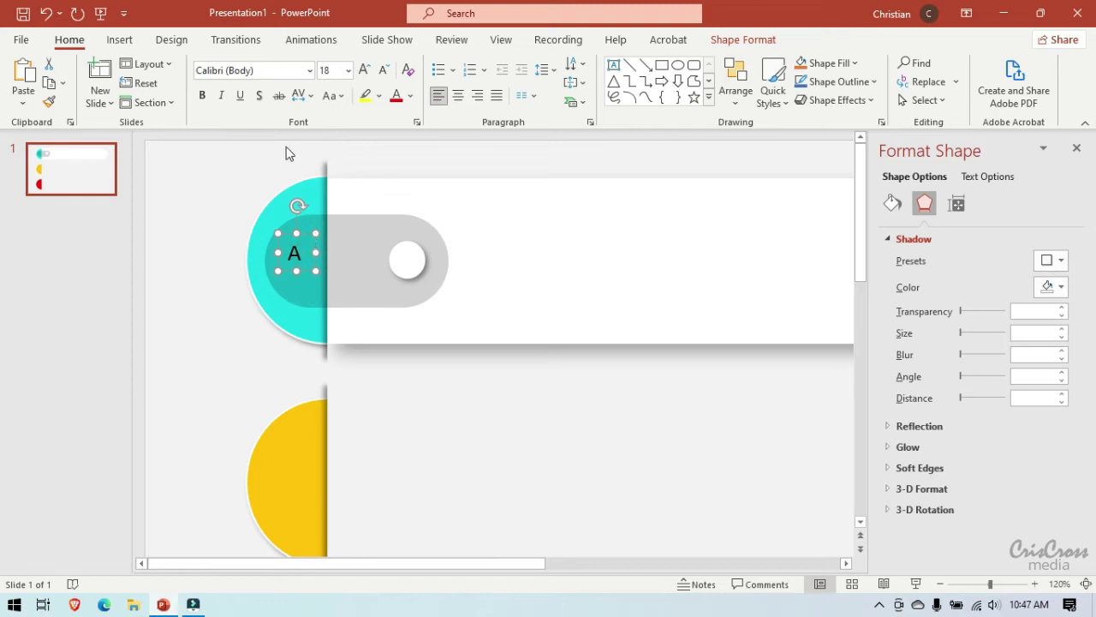
Format the A as bold 36 pt Bahnschrift.
{"action": "left_click", "coordinate": [310, 71]}
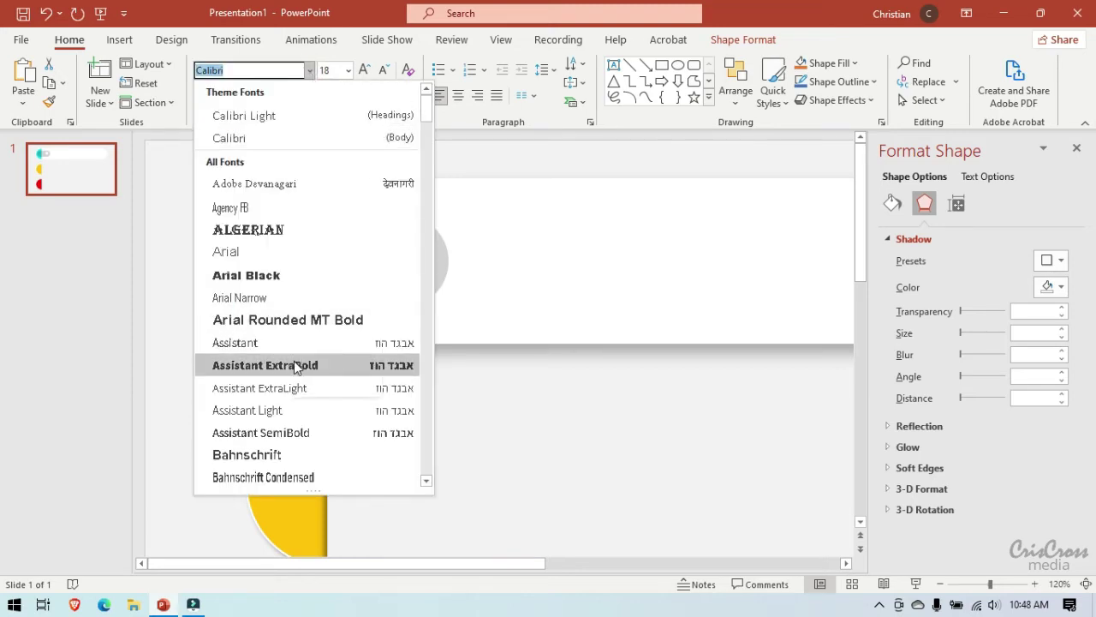
{"action": "left_click", "coordinate": [296, 453]}
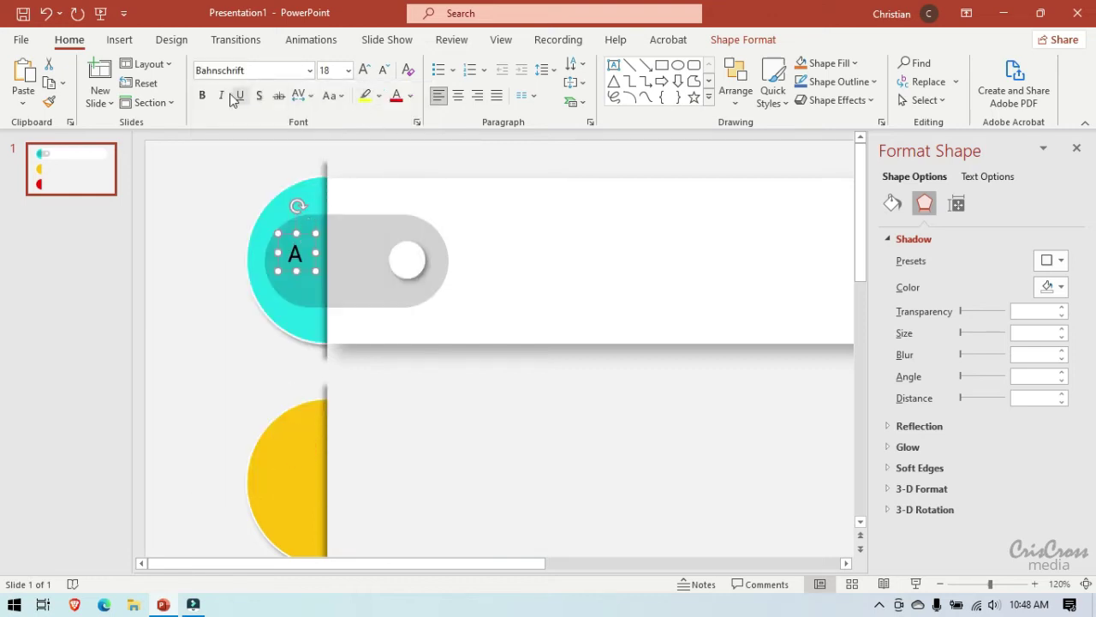
{"action": "left_click", "coordinate": [202, 95]}
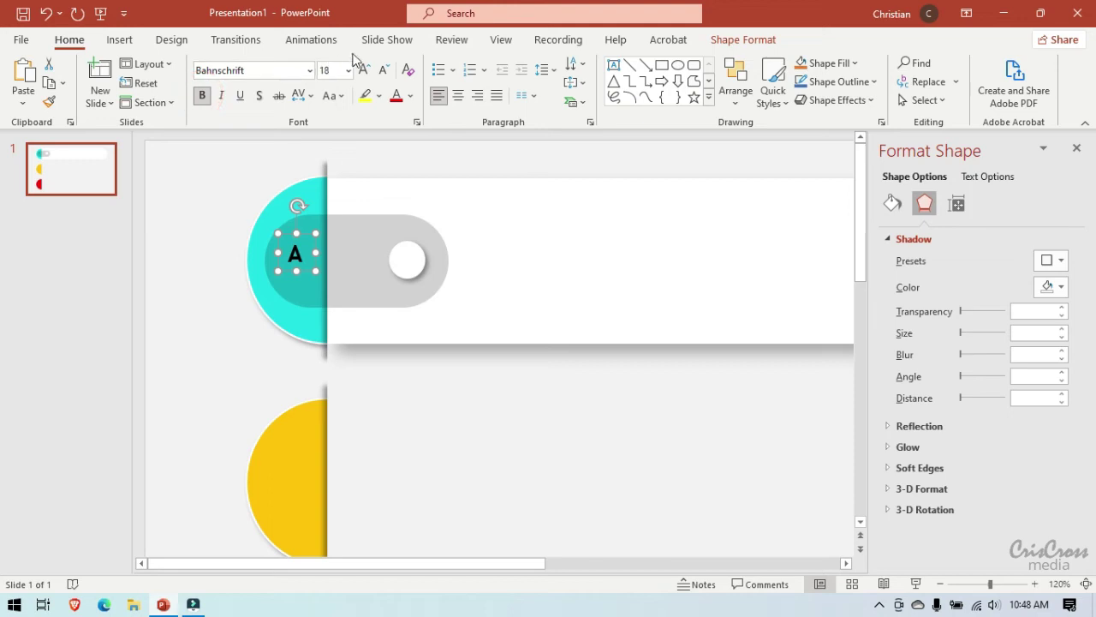
{"action": "left_click", "coordinate": [366, 69]}
{"action": "left_click", "coordinate": [367, 69]}
{"action": "left_click", "coordinate": [367, 70]}
{"action": "left_click", "coordinate": [366, 69]}
{"action": "left_click", "coordinate": [366, 69]}
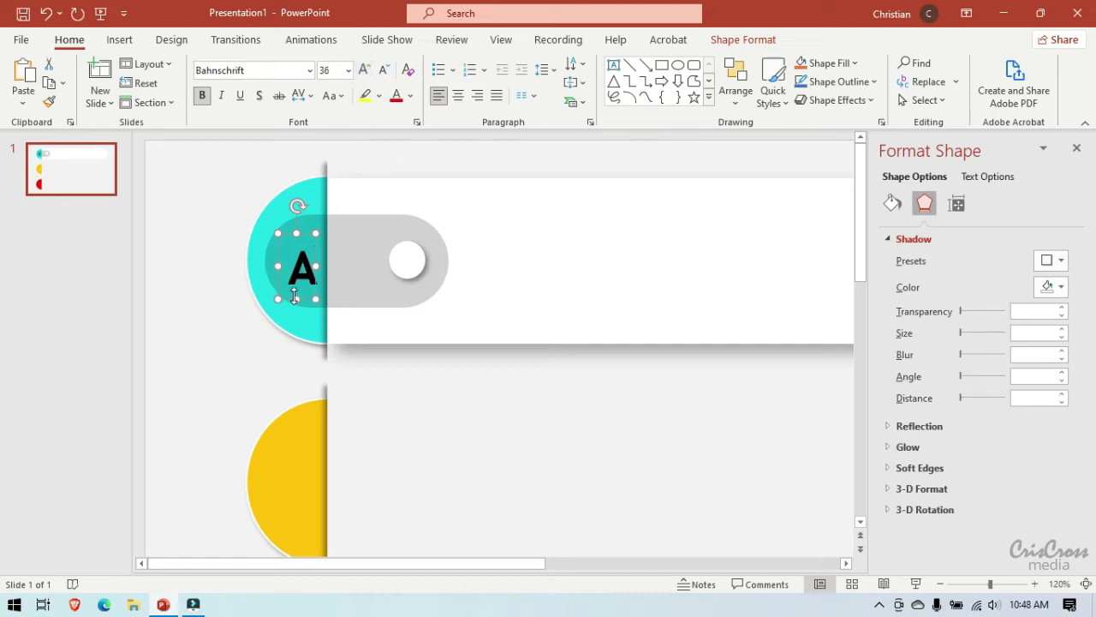
Place the A on the cyan tab and make it white with a text shadow.
{"action": "left_click_drag", "start_coordinate": [304, 299], "coordinate": [298, 290]}
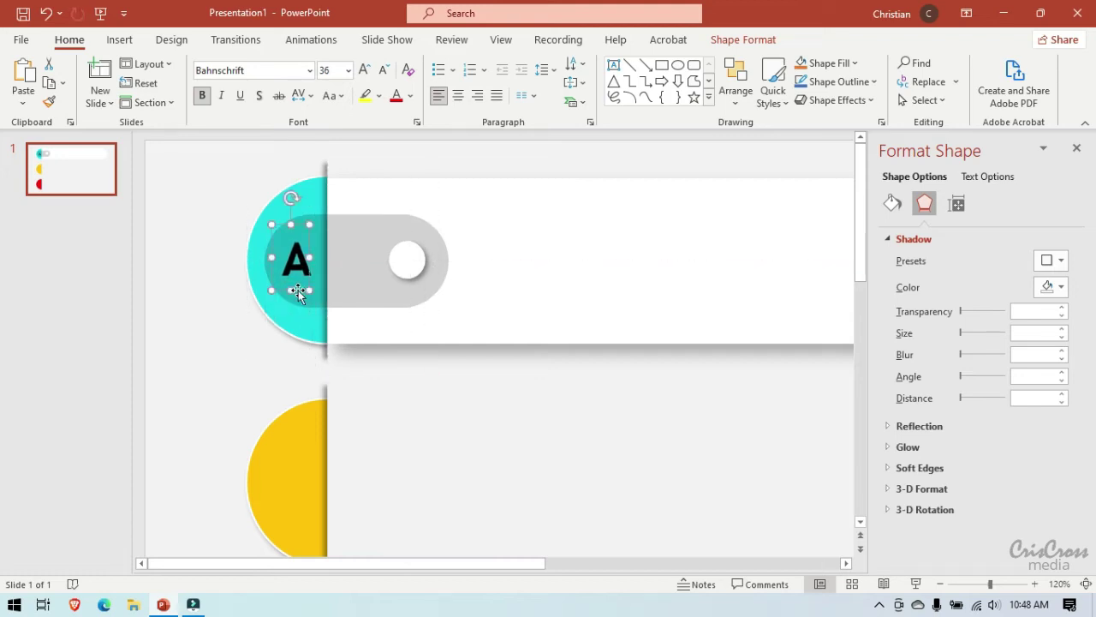
{"action": "left_click", "coordinate": [410, 95]}
{"action": "left_click", "coordinate": [398, 137]}
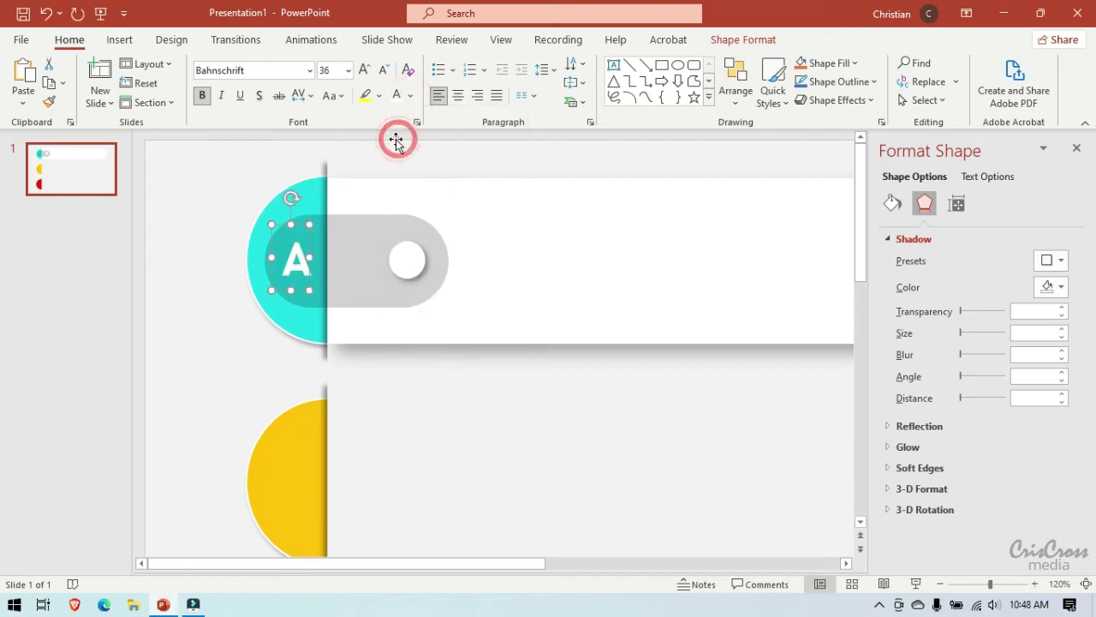
{"action": "left_click", "coordinate": [259, 95]}
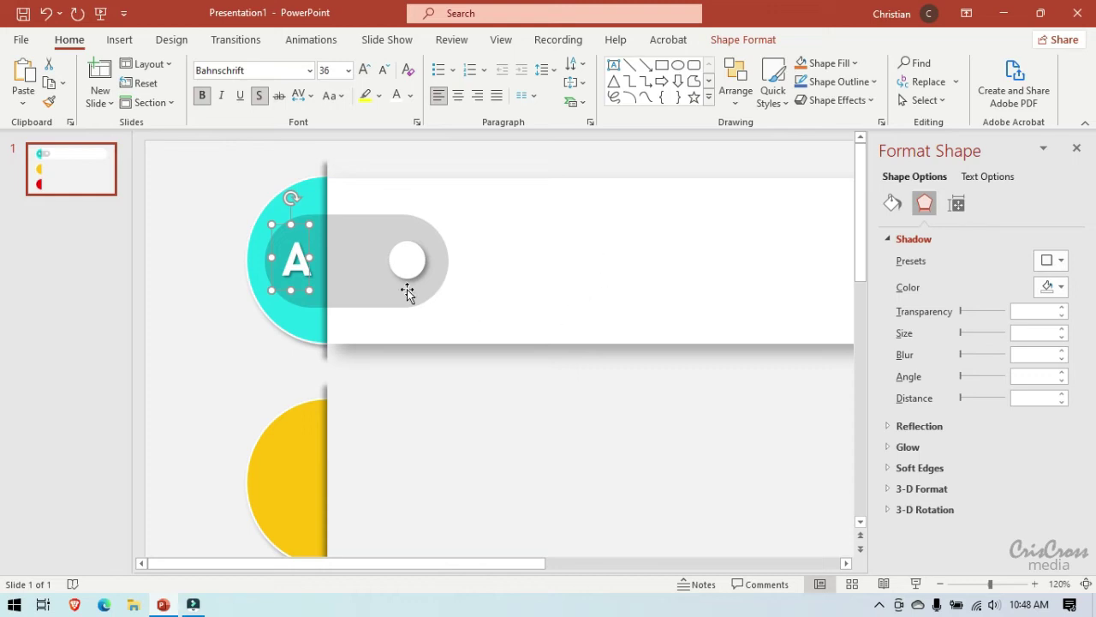
{"action": "left_click", "coordinate": [796, 457]}
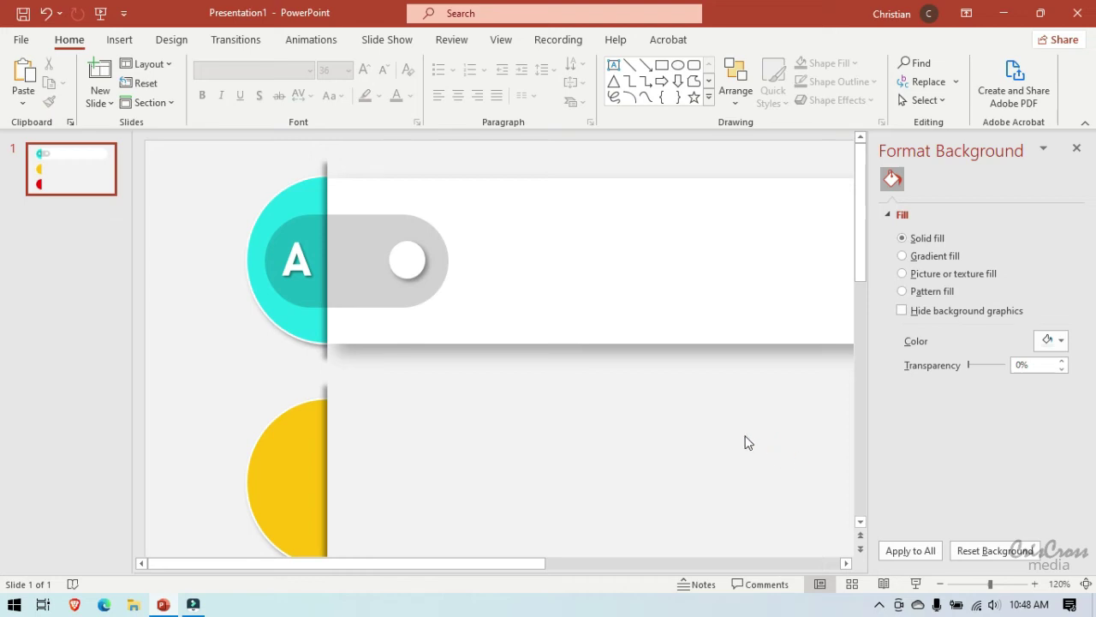
{"action": "left_click", "coordinate": [309, 279]}
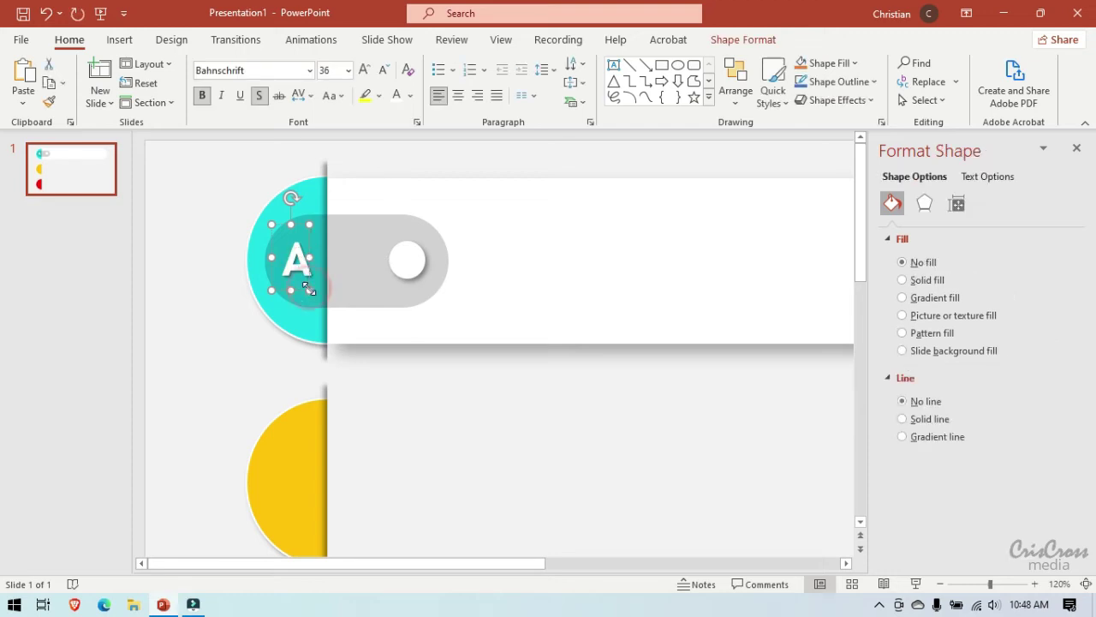
{"action": "key", "text": "ctrl+Right"}
{"action": "key", "text": "ctrl+Right"}
{"action": "key", "text": "ctrl+Right"}
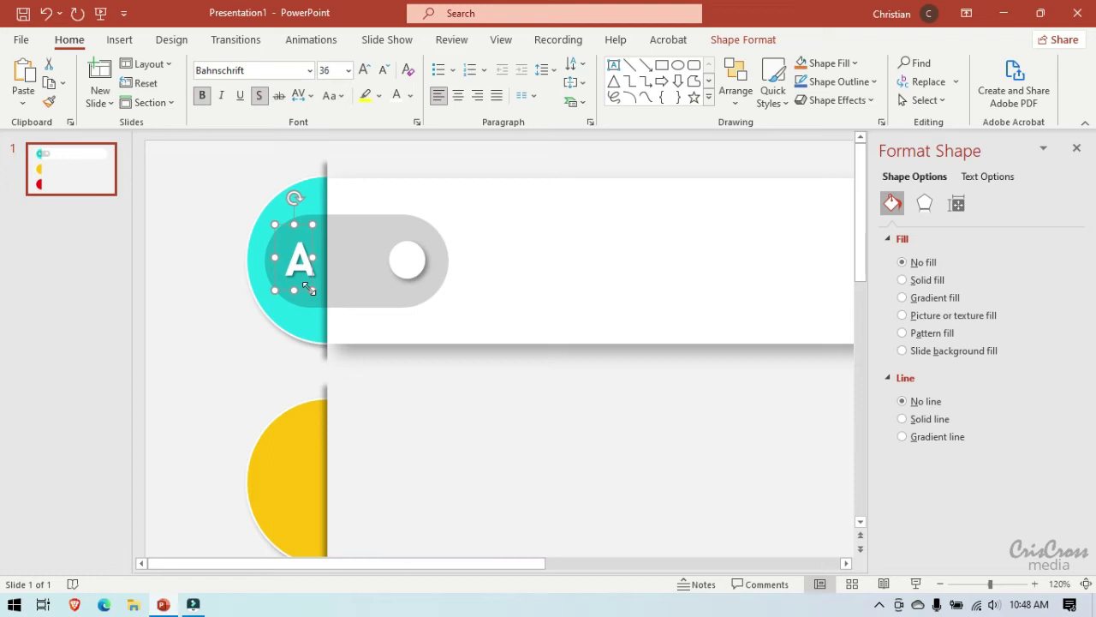
Draw a text box across the white bar right of the toggle, set to 12 pt.
{"action": "left_click", "coordinate": [119, 39]}
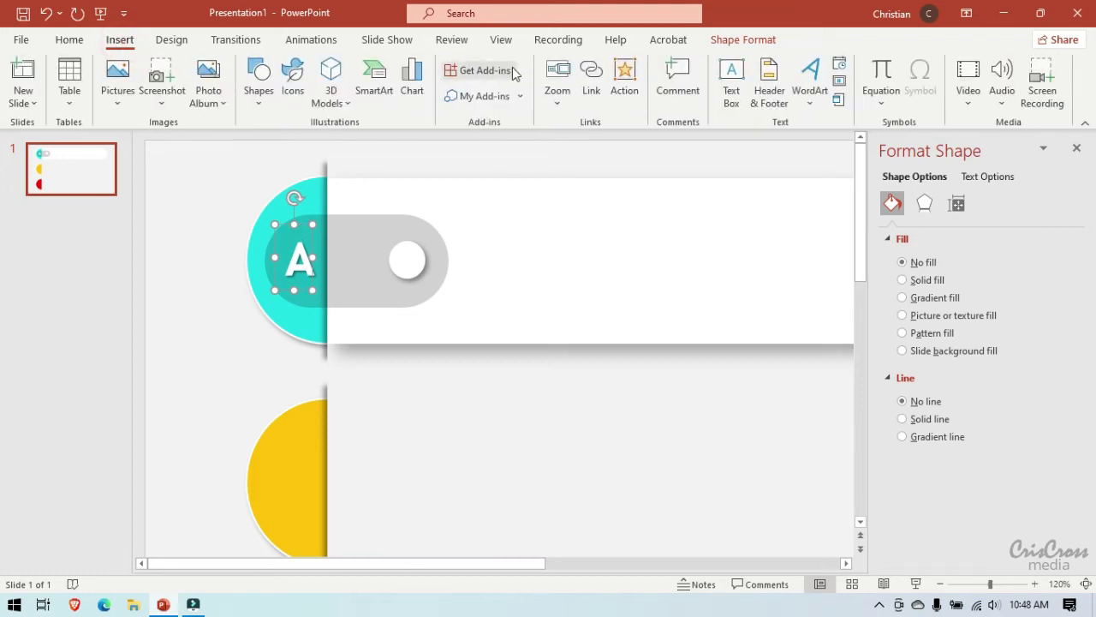
{"action": "left_click", "coordinate": [731, 75]}
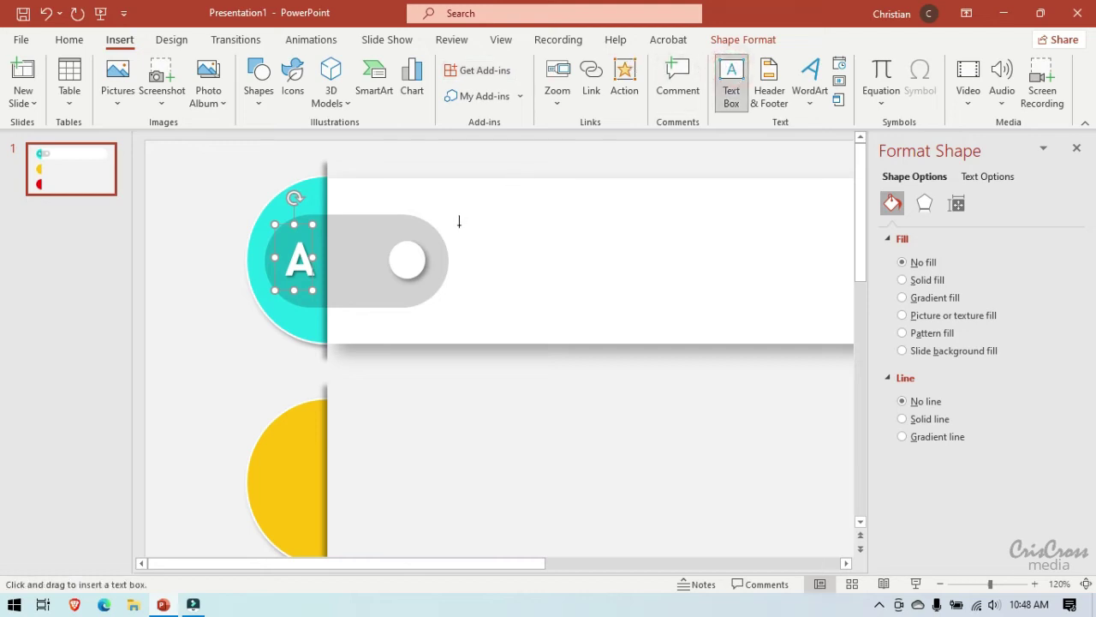
{"action": "left_click_drag", "start_coordinate": [454, 225], "coordinate": [850, 310]}
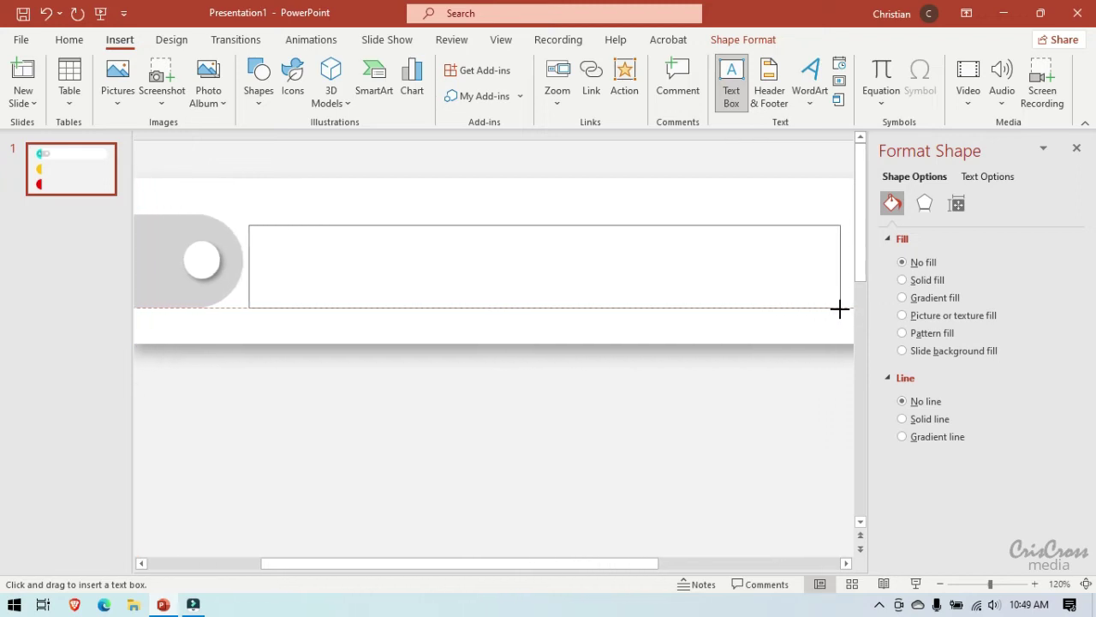
{"action": "left_click_drag", "start_coordinate": [850, 309], "coordinate": [840, 312]}
{"action": "left_click", "coordinate": [940, 583]}
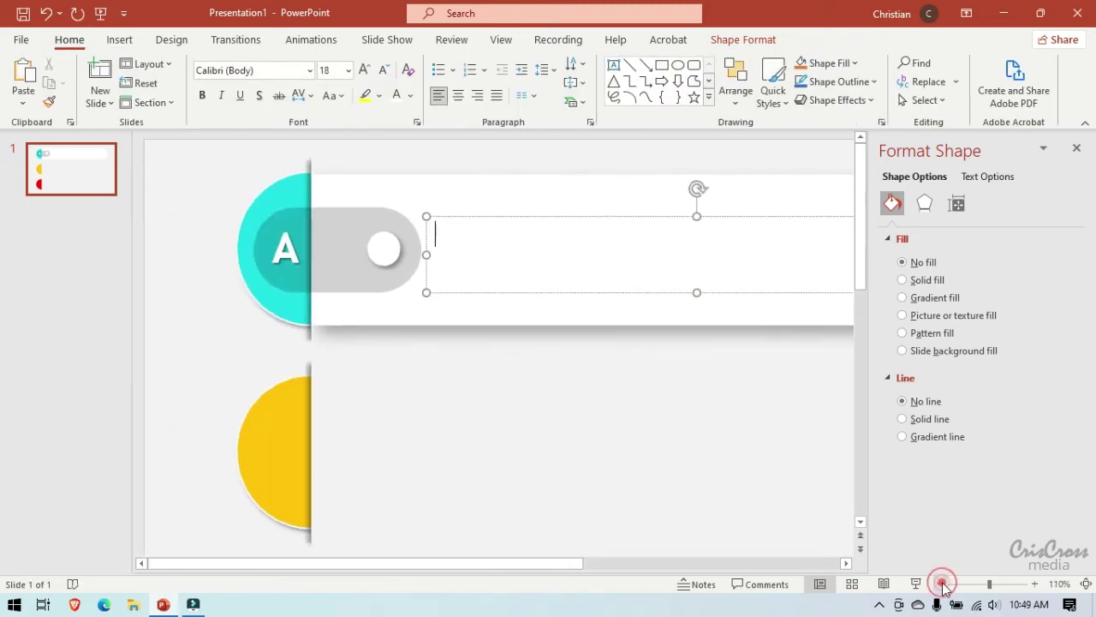
{"action": "left_click", "coordinate": [940, 583]}
{"action": "left_click", "coordinate": [940, 584]}
{"action": "left_click", "coordinate": [940, 583]}
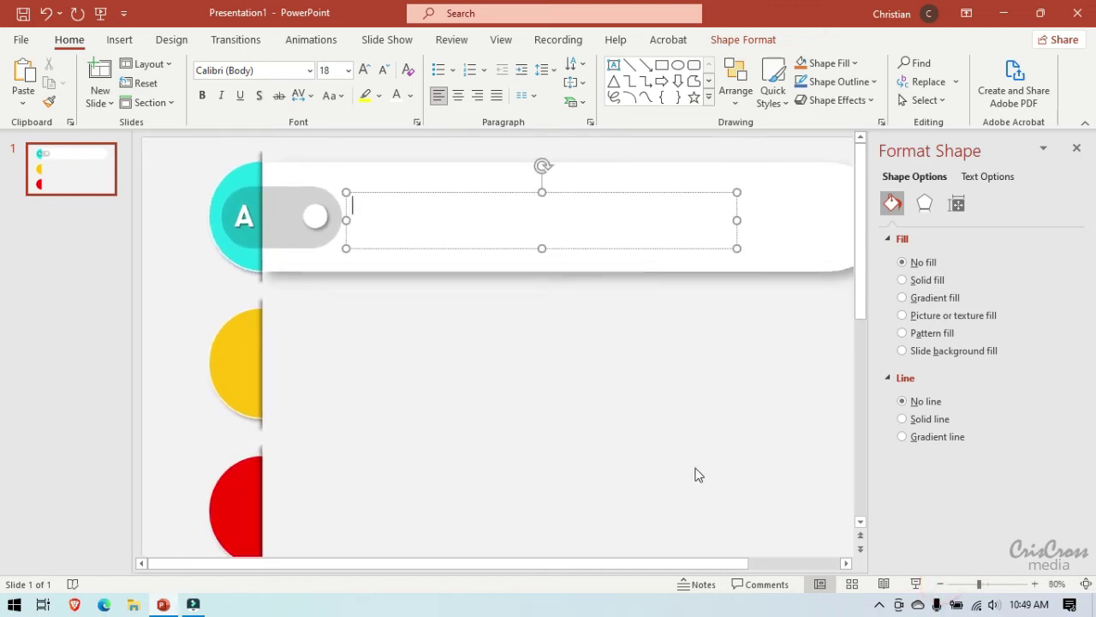
{"action": "left_click", "coordinate": [385, 70]}
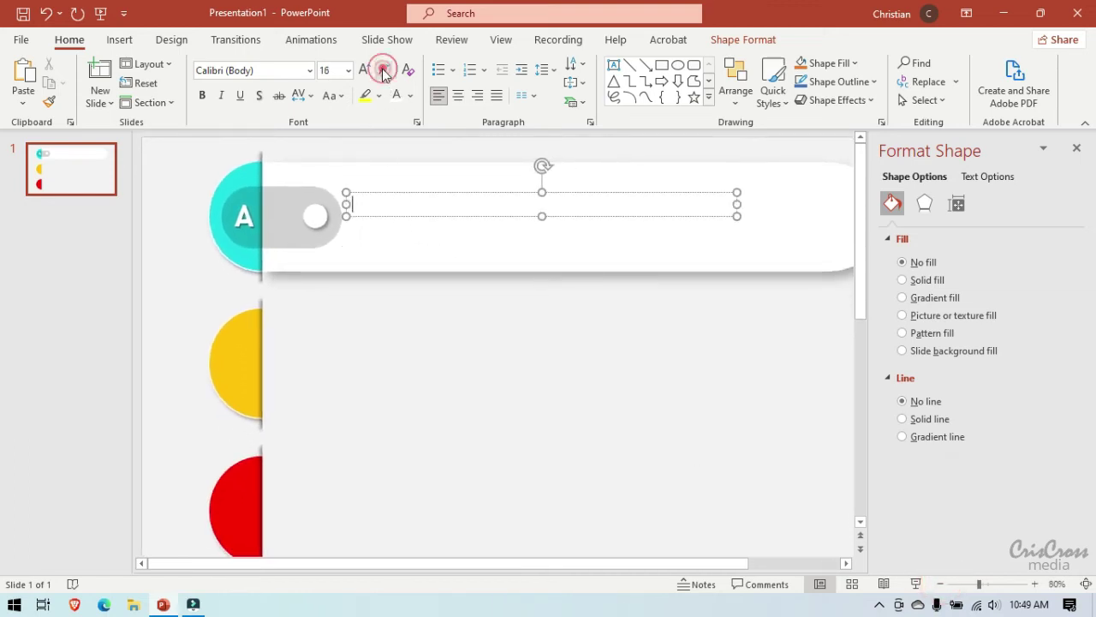
{"action": "left_click", "coordinate": [385, 70]}
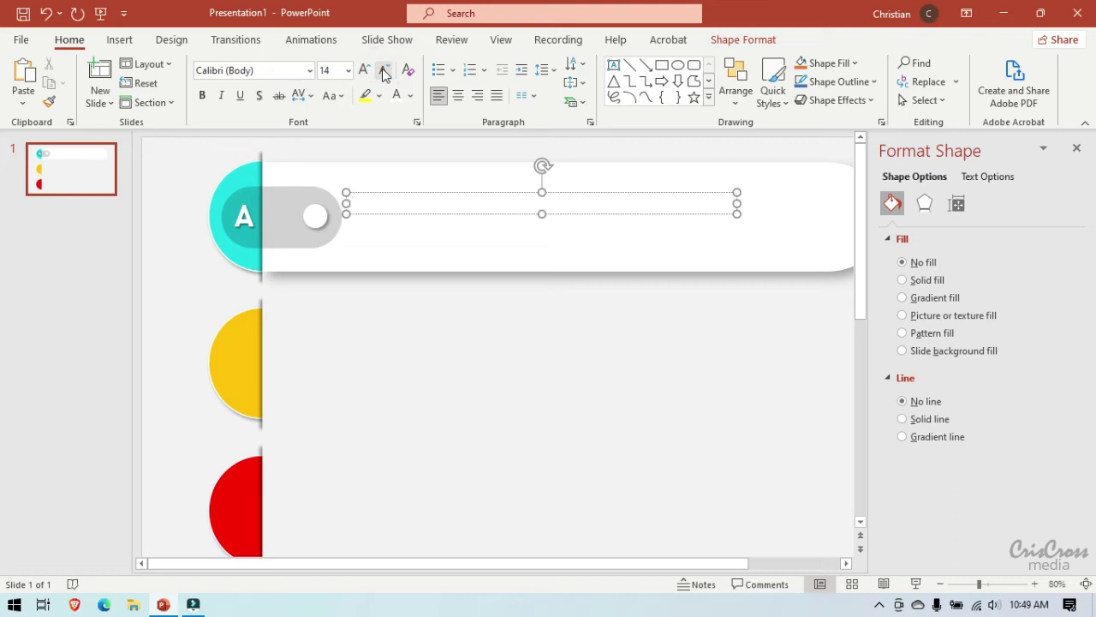
{"action": "left_click", "coordinate": [384, 72]}
{"action": "type", "text": "=lorem"}
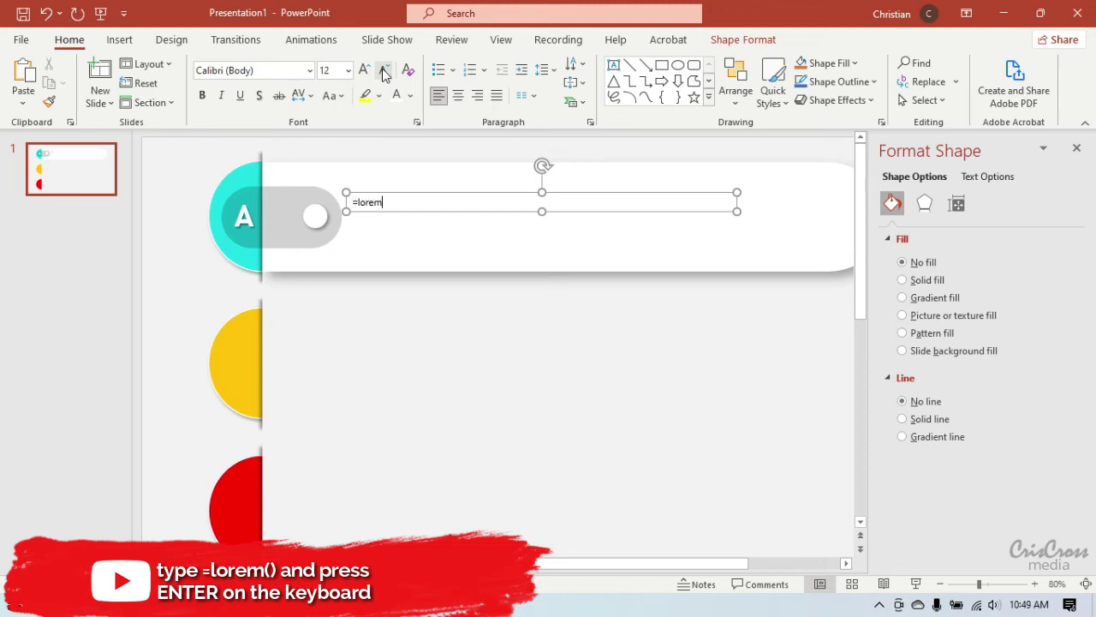
Generate Lorem ipsum text with =lorem() and widen the text box.
{"action": "type", "text": "()"}
{"action": "key", "text": "Return"}
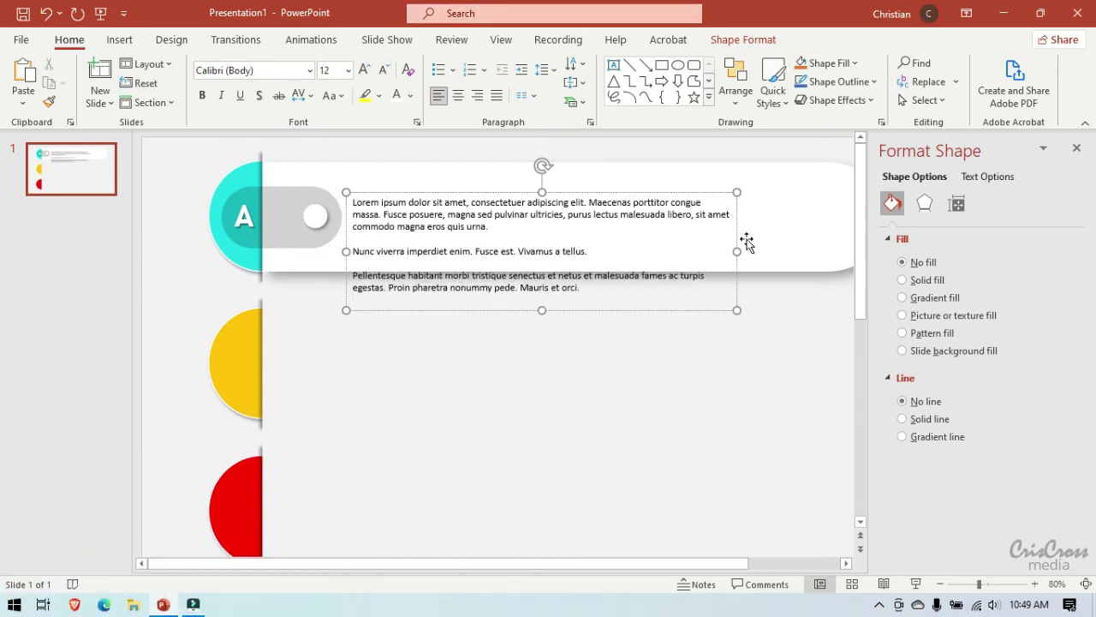
{"action": "left_click_drag", "start_coordinate": [742, 252], "coordinate": [820, 237]}
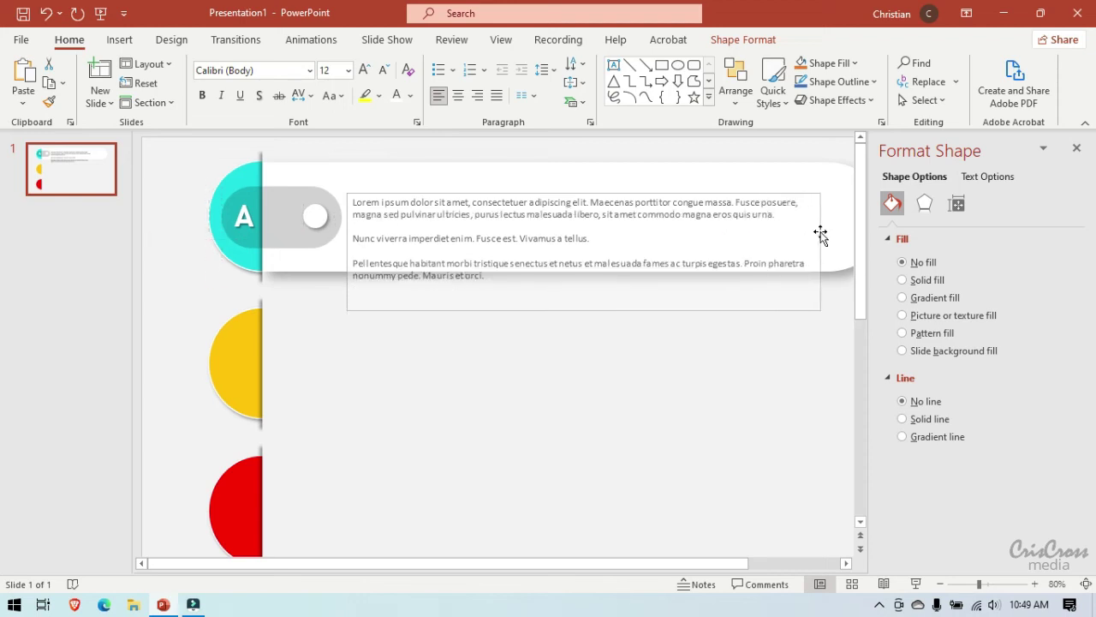
{"action": "left_click", "coordinate": [939, 584]}
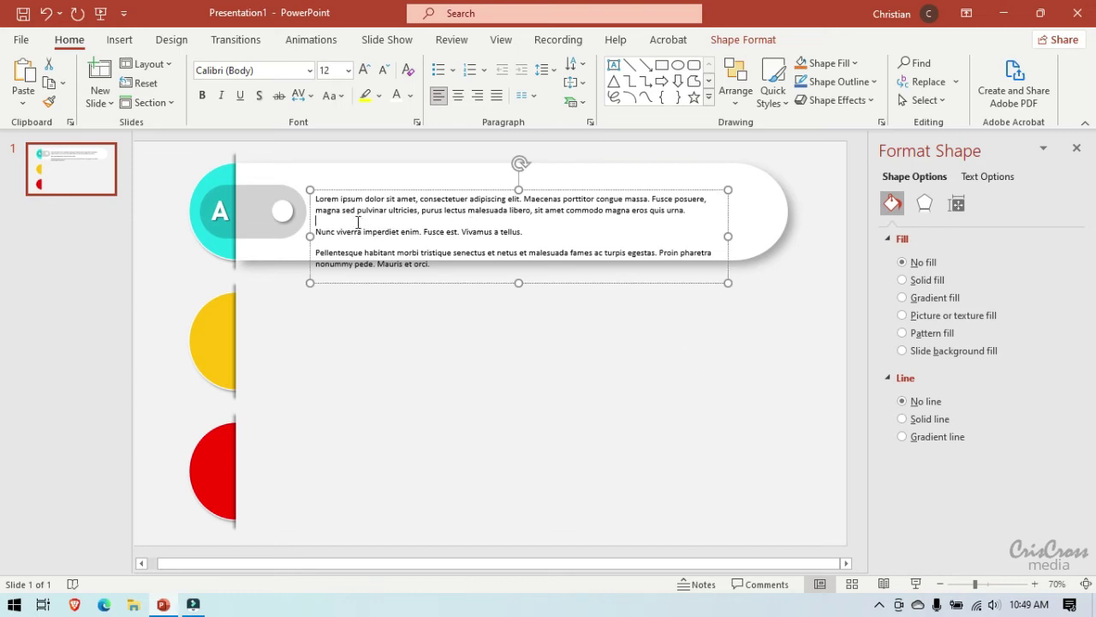
Delete the blank lines before 'Nunc viverra' and 'Pellentesque'.
{"action": "left_click", "coordinate": [358, 222]}
{"action": "key", "text": "Delete"}
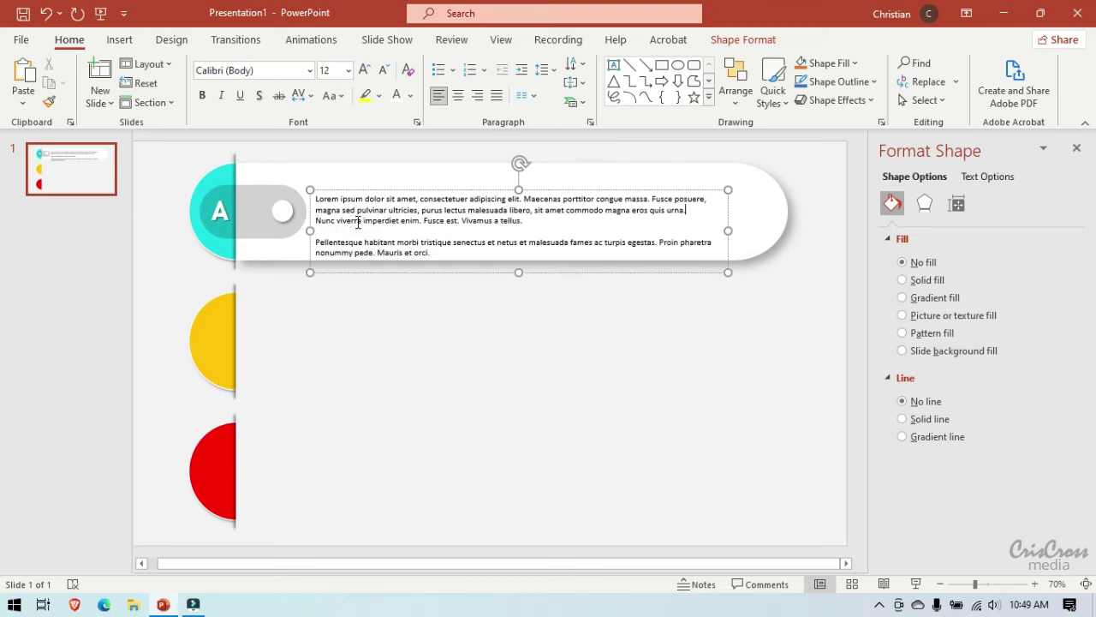
{"action": "left_click", "coordinate": [347, 230]}
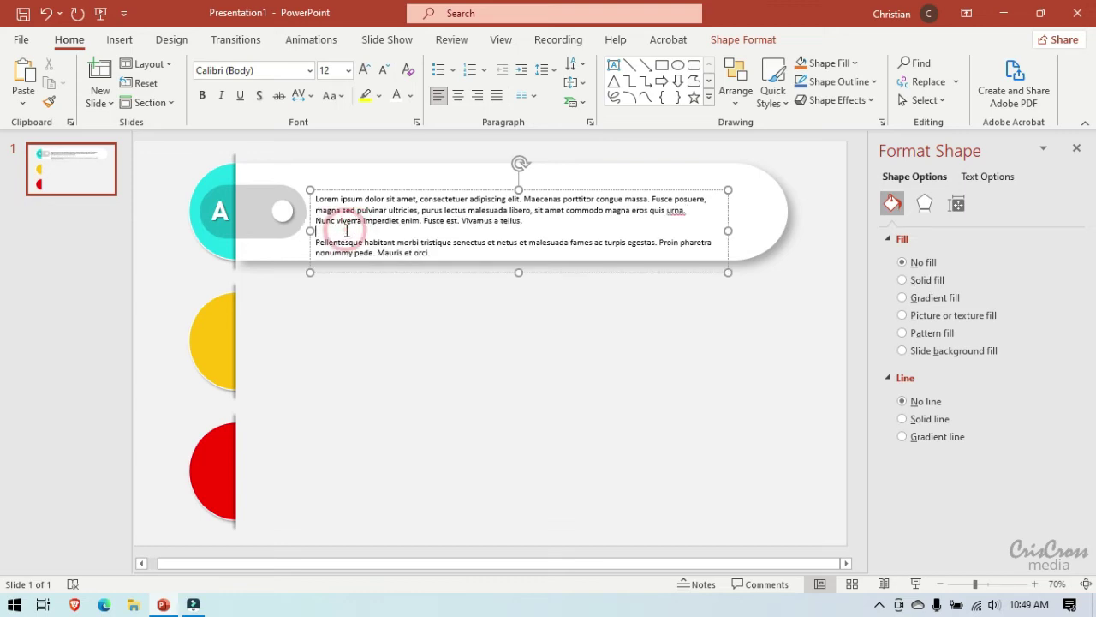
{"action": "key", "text": "Delete"}
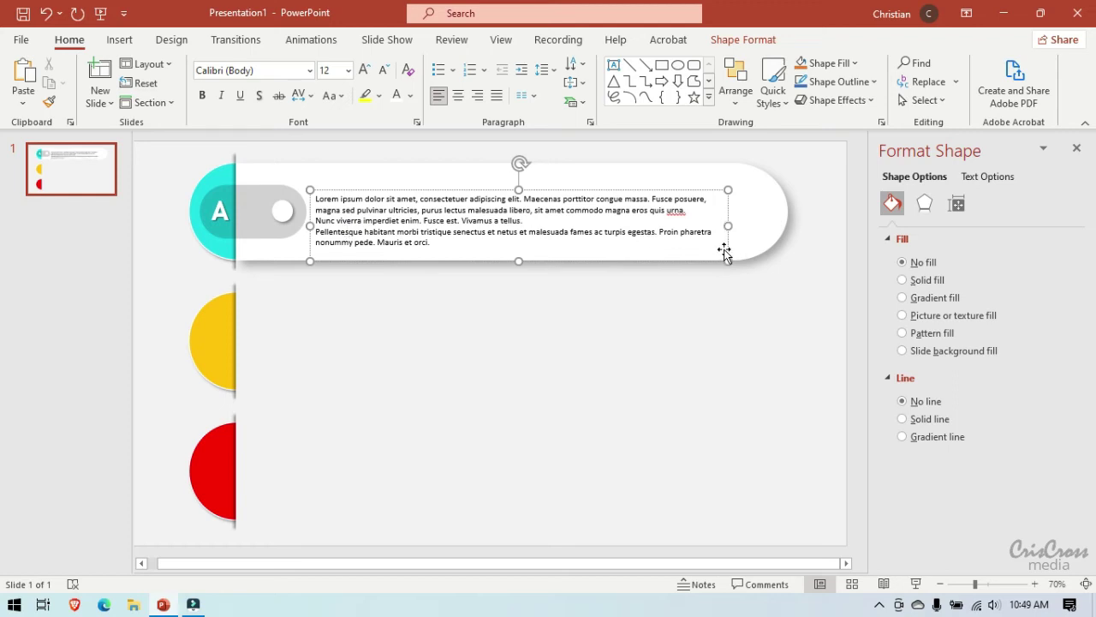
{"action": "key", "text": "Escape"}
{"action": "key", "text": "Escape"}
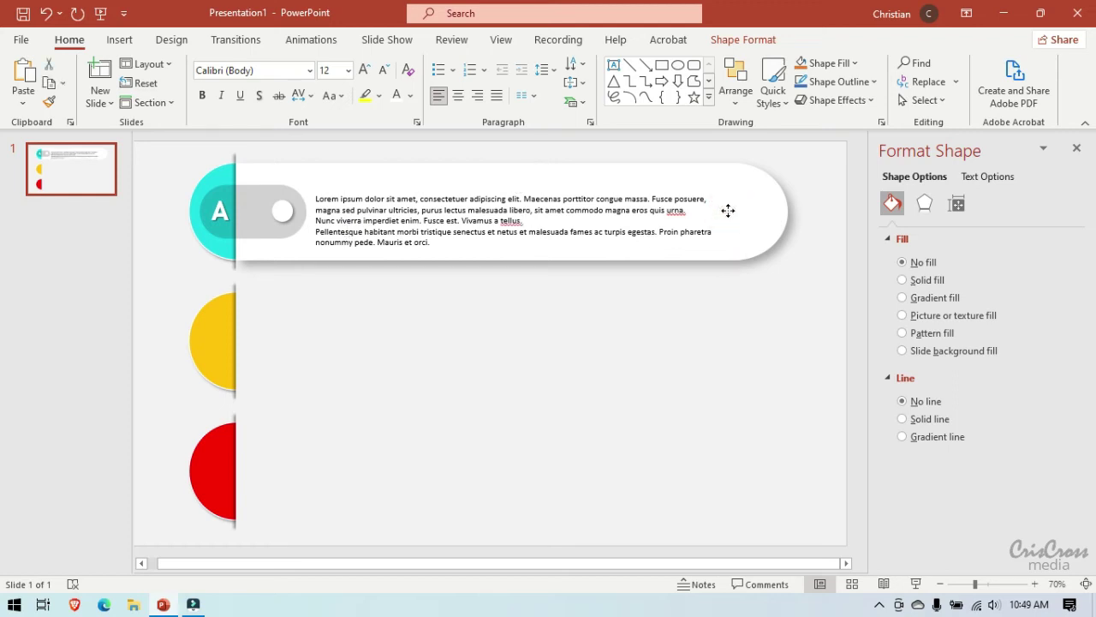
{"action": "left_click", "coordinate": [727, 213]}
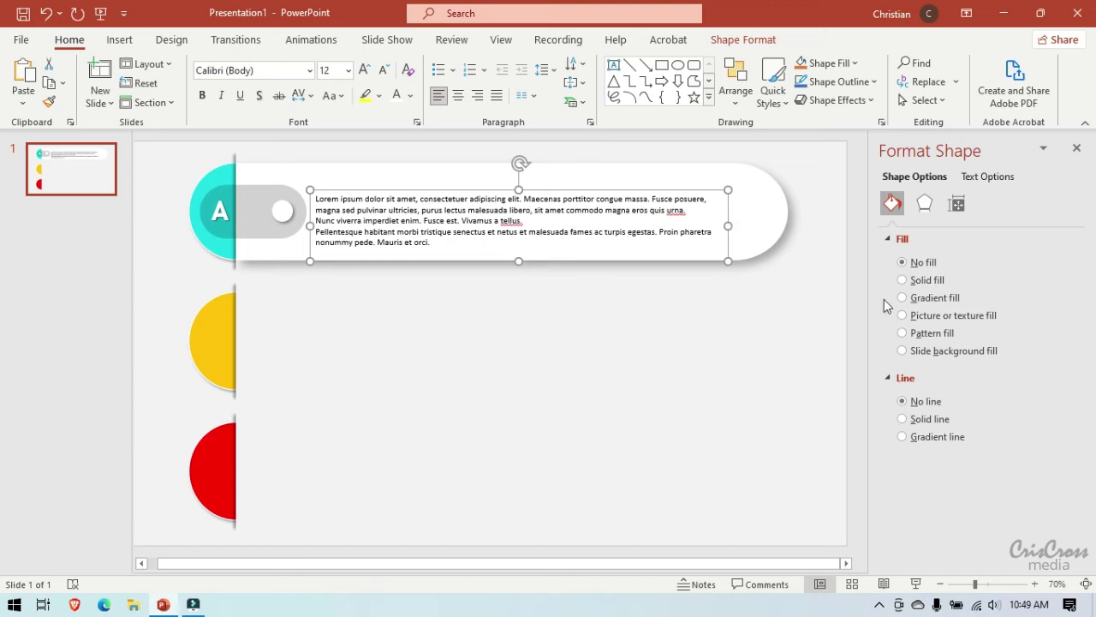
{"action": "left_click", "coordinate": [830, 287]}
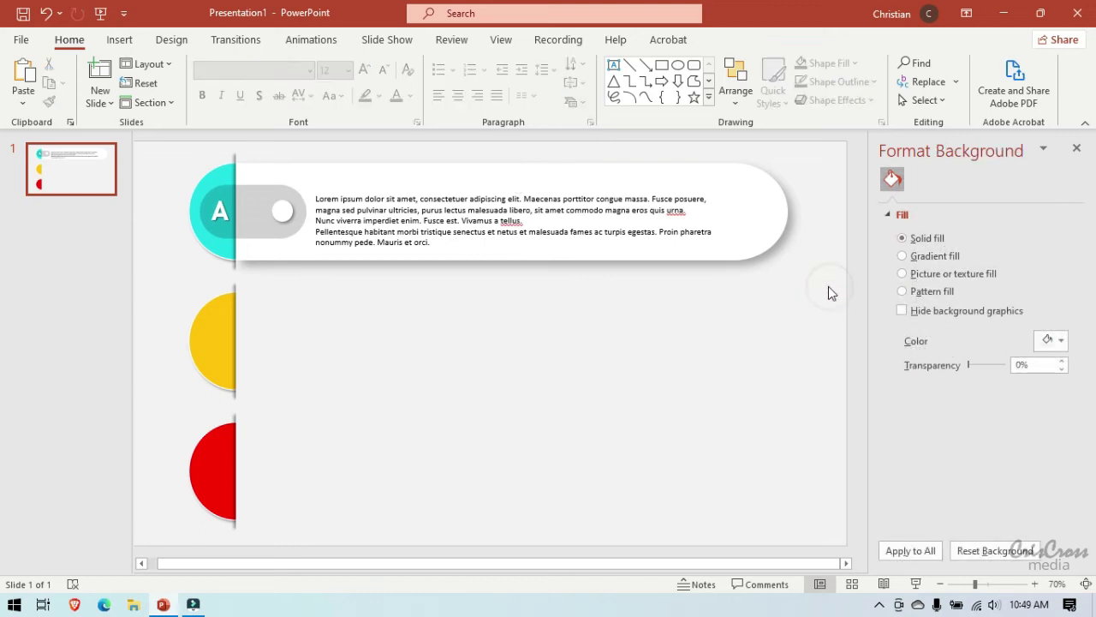
{"action": "left_click", "coordinate": [478, 224]}
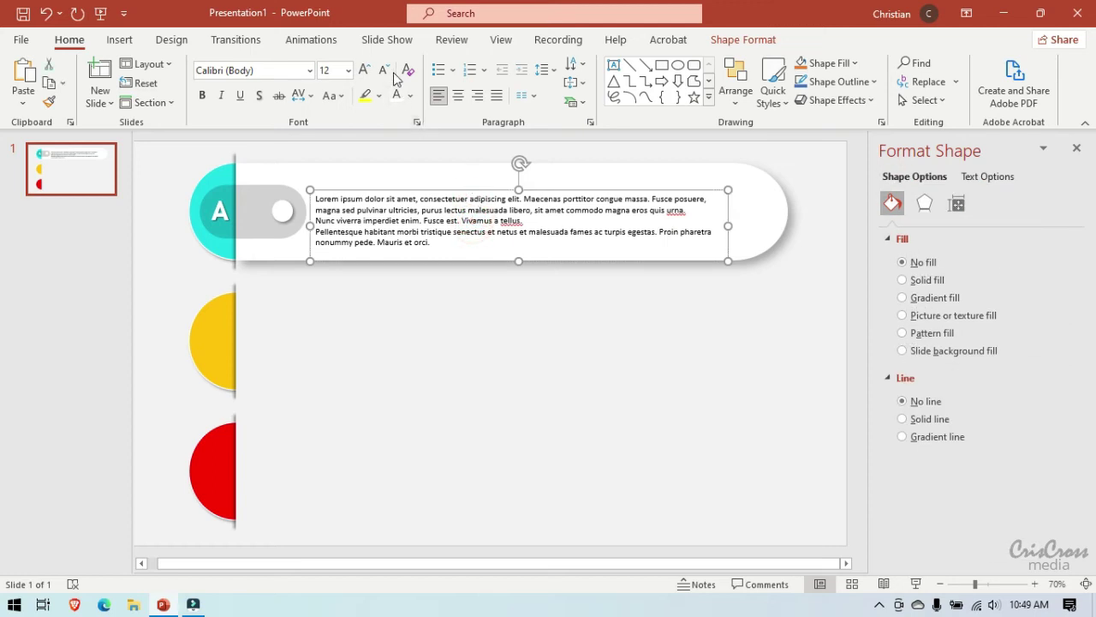
Enlarge the body text to 14 pt and delete its last two lines.
{"action": "left_click", "coordinate": [363, 69]}
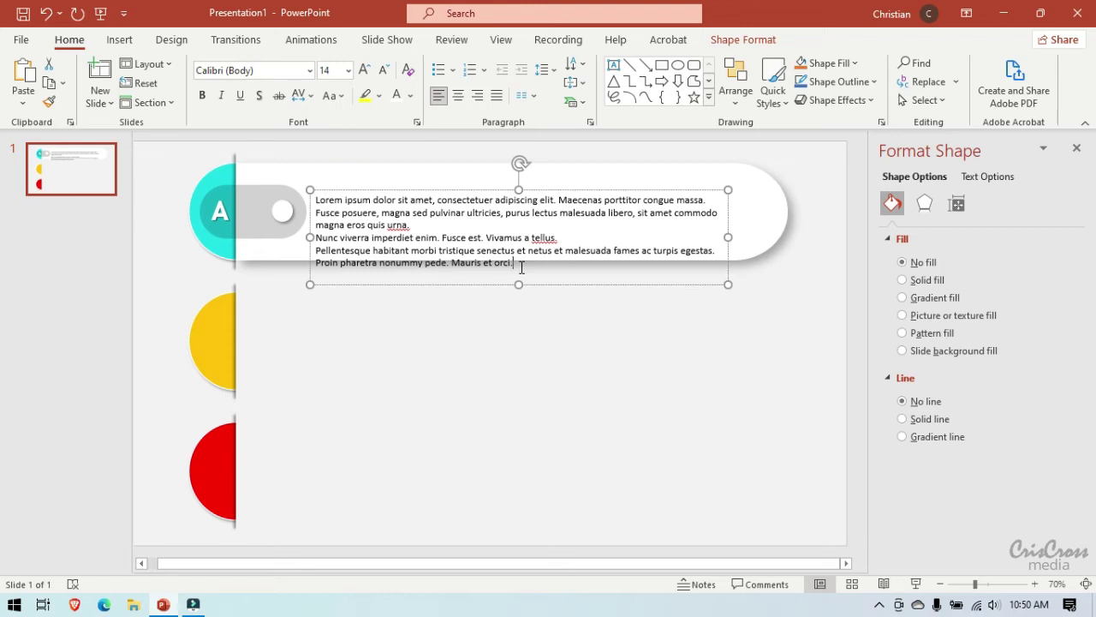
{"action": "left_click_drag", "start_coordinate": [522, 268], "coordinate": [331, 252]}
{"action": "key", "text": "Delete"}
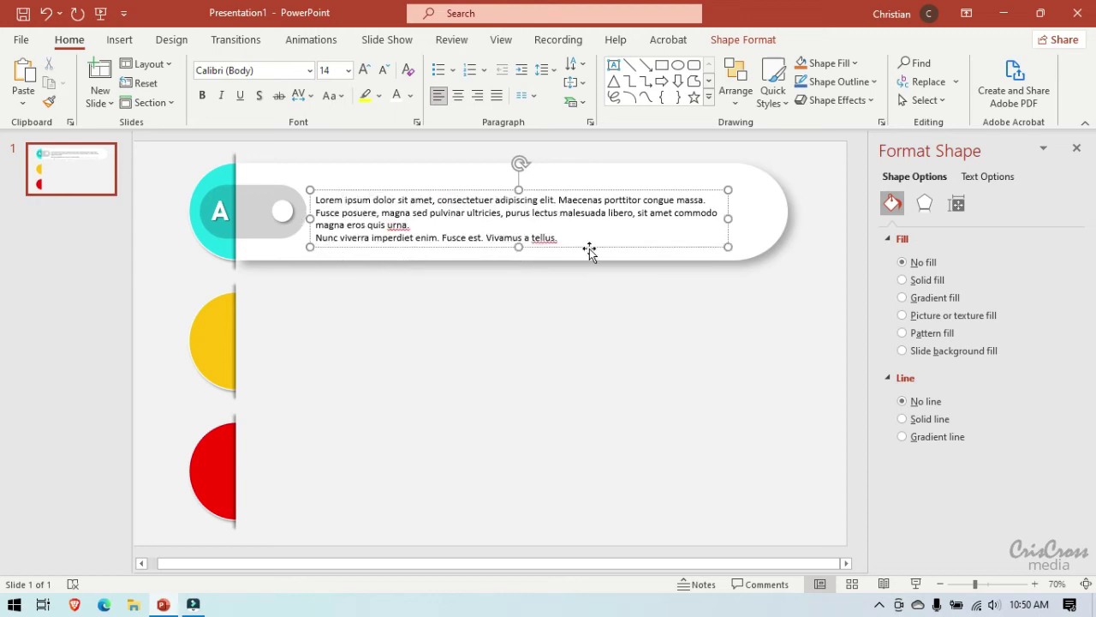
{"action": "left_click", "coordinate": [821, 248]}
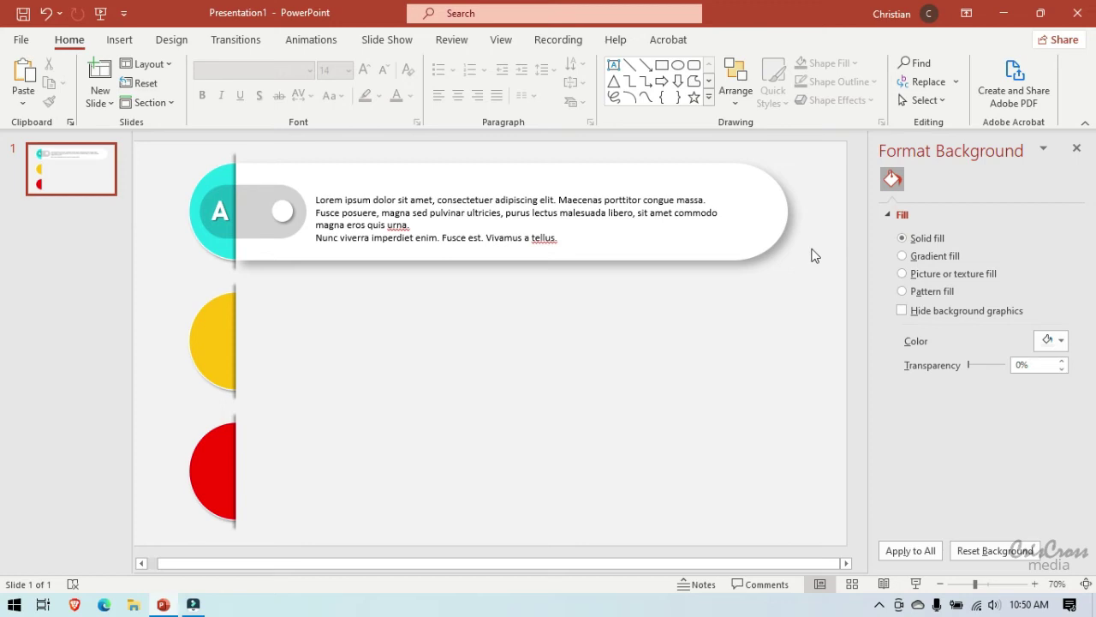
Change the body text's font colour to grey.
{"action": "left_click", "coordinate": [591, 219]}
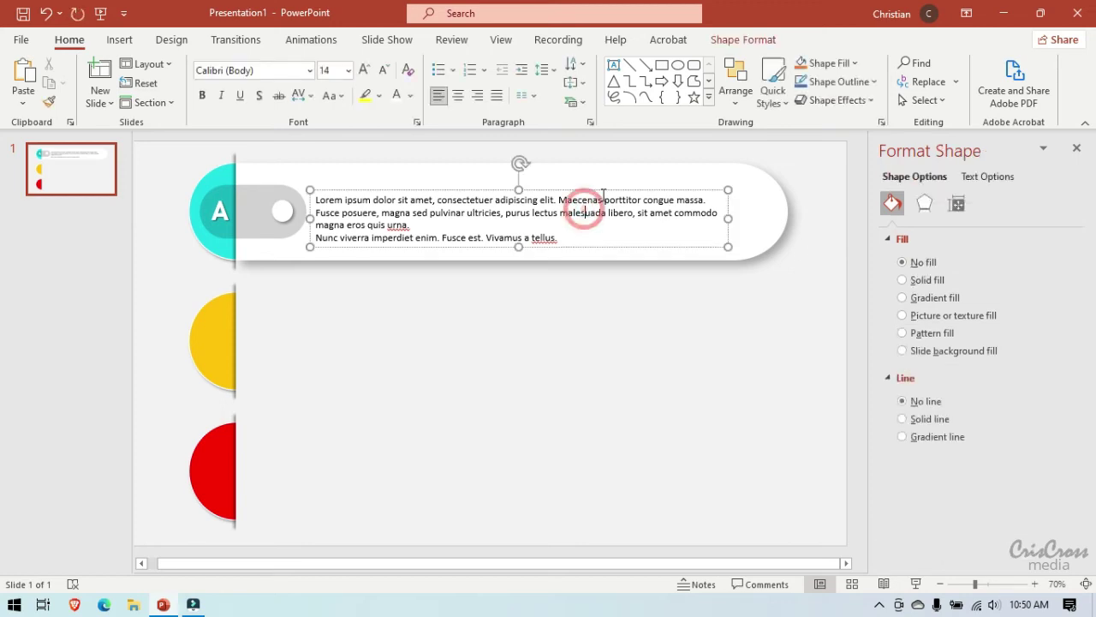
{"action": "left_click", "coordinate": [603, 190]}
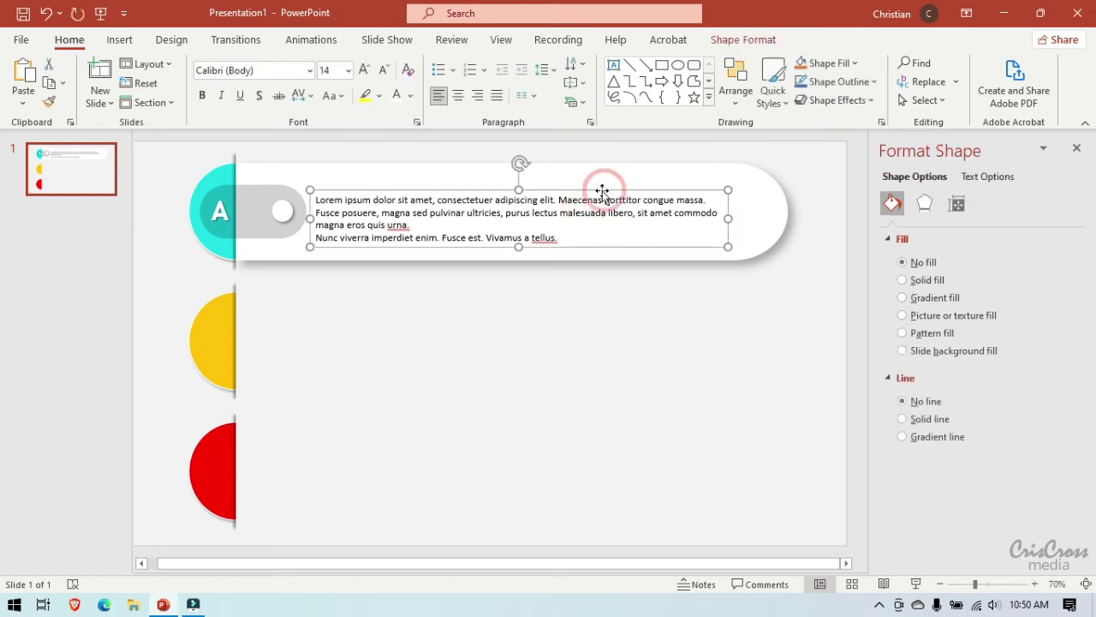
{"action": "left_click", "coordinate": [411, 96]}
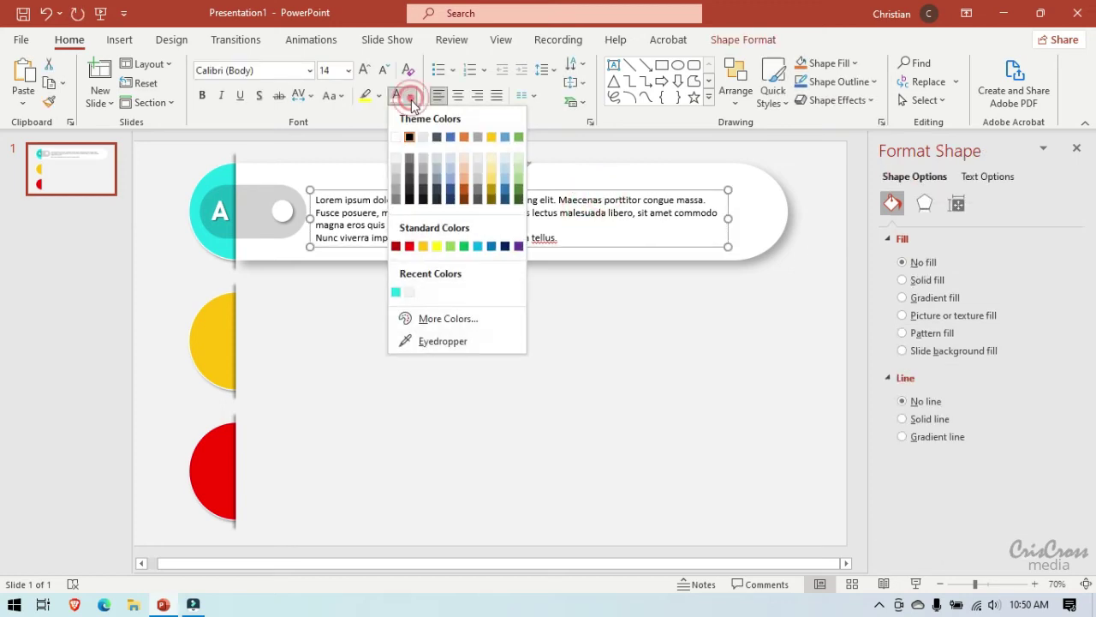
{"action": "left_click", "coordinate": [422, 181]}
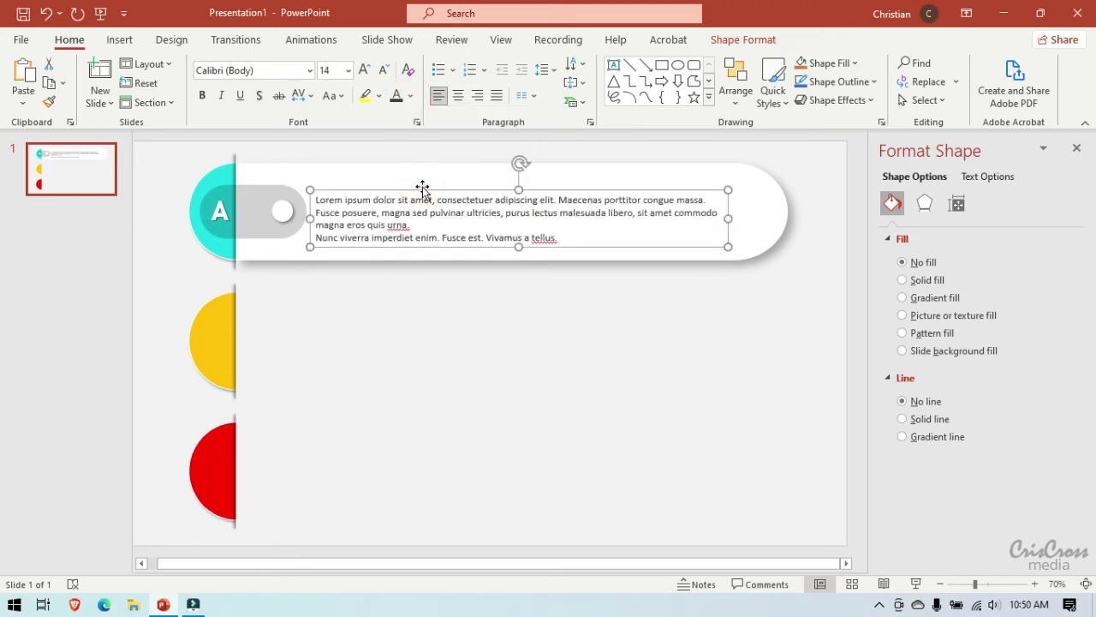
{"action": "left_click", "coordinate": [810, 323]}
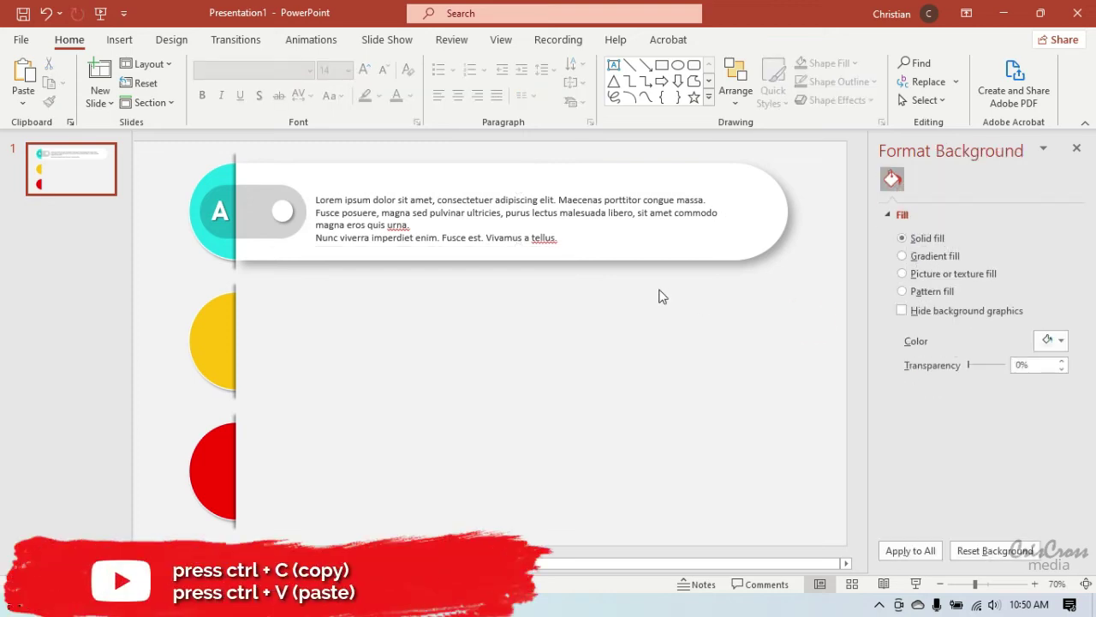
Paste a copy of the letter A and position it above the body text's start.
{"action": "left_click", "coordinate": [220, 212]}
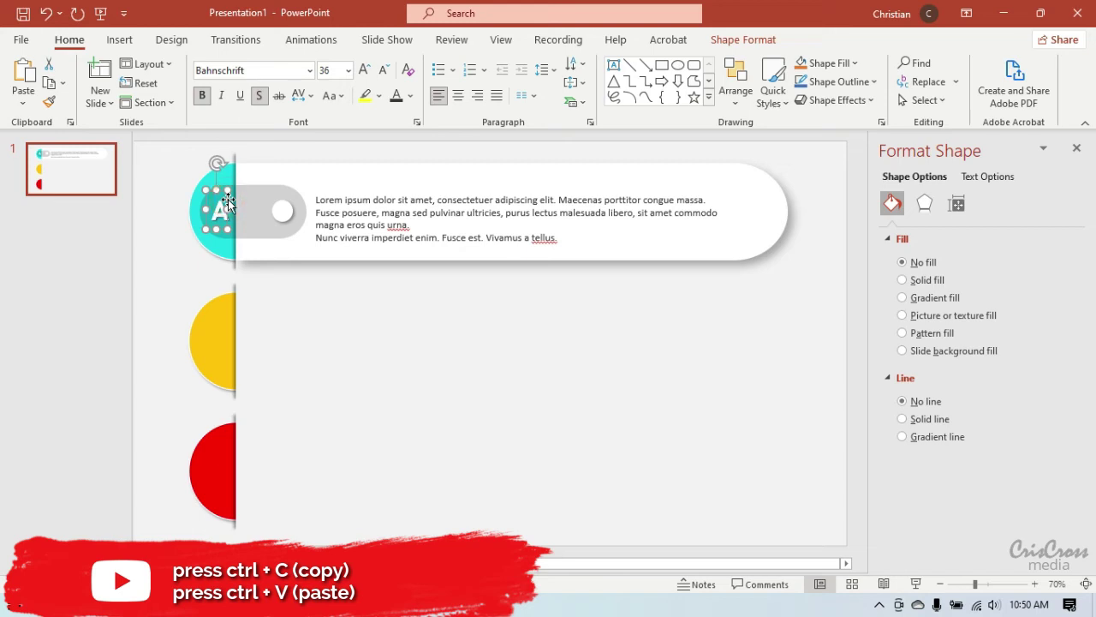
{"action": "key", "text": "ctrl+v"}
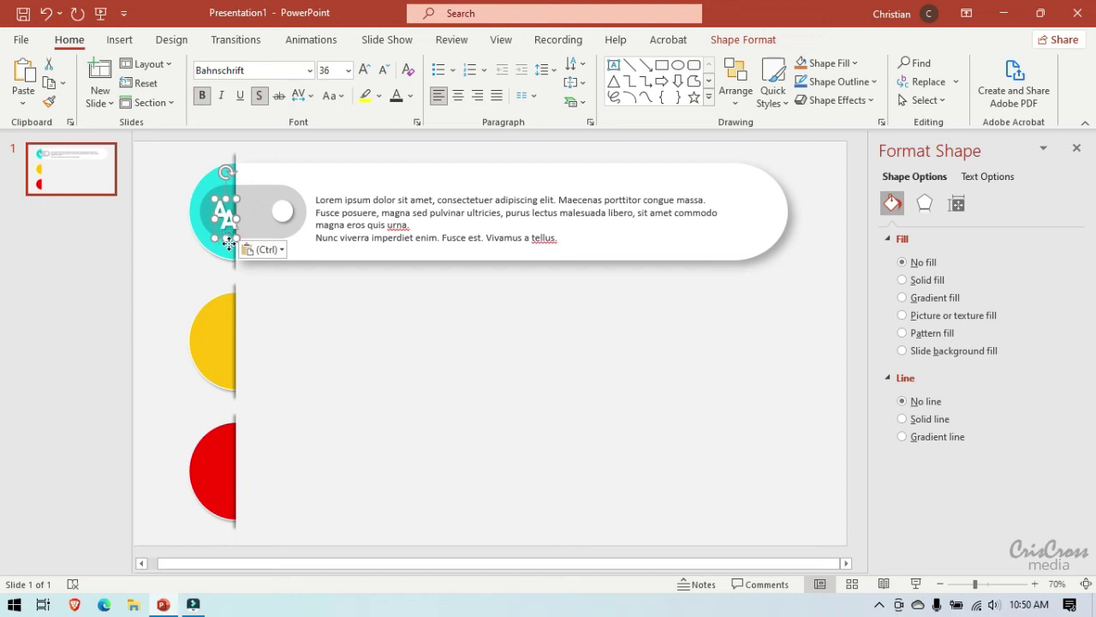
{"action": "left_click", "coordinate": [229, 242]}
{"action": "left_click", "coordinate": [228, 221]}
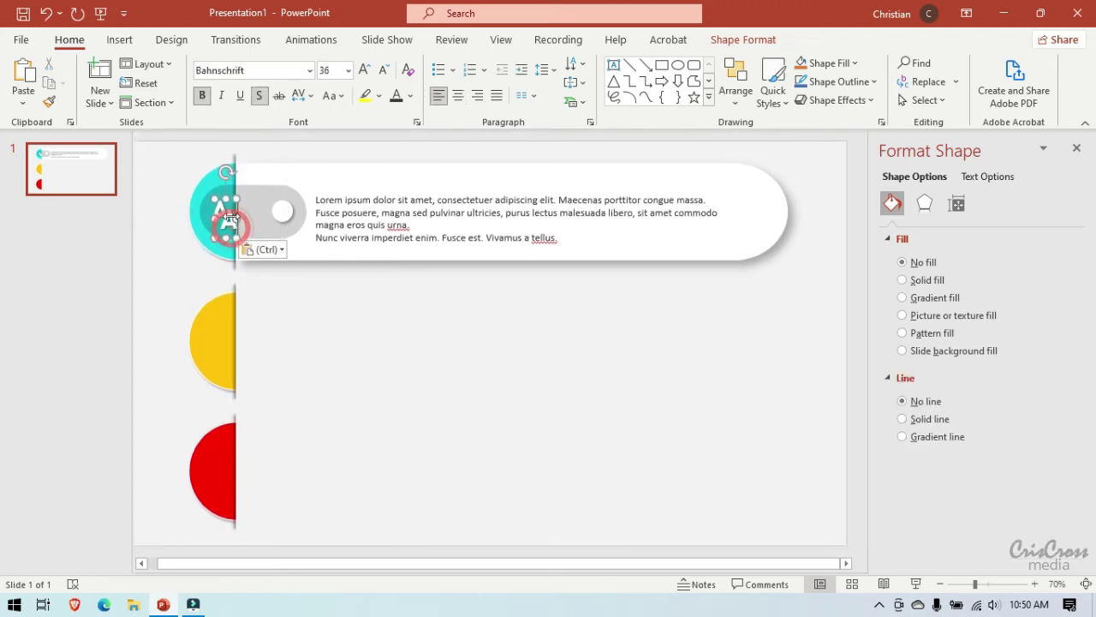
{"action": "left_click", "coordinate": [238, 196]}
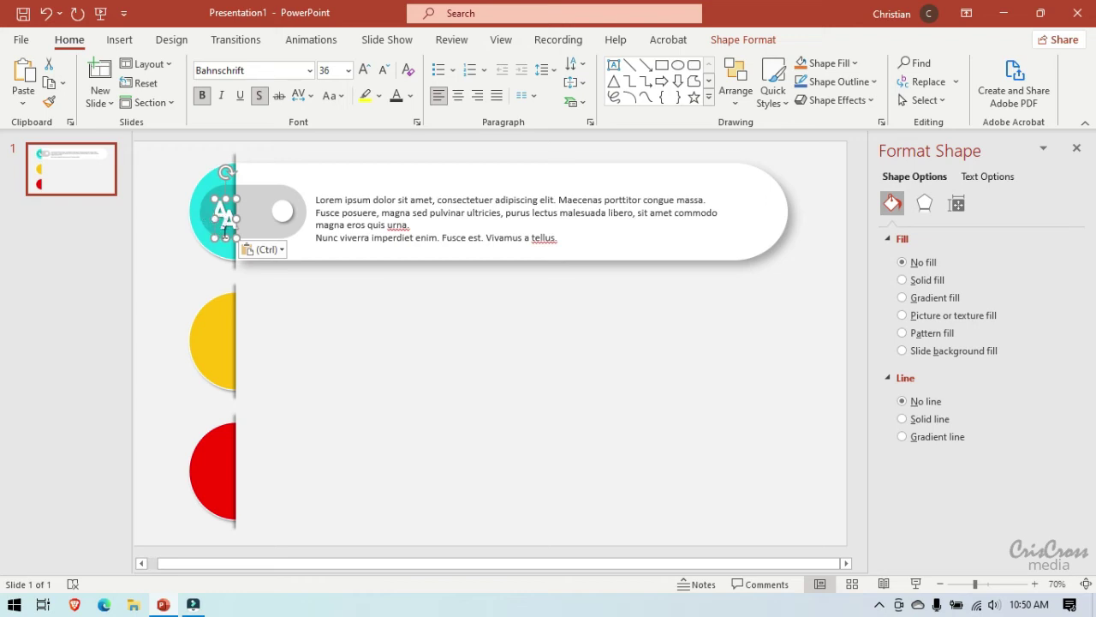
{"action": "left_click_drag", "start_coordinate": [220, 234], "coordinate": [315, 191]}
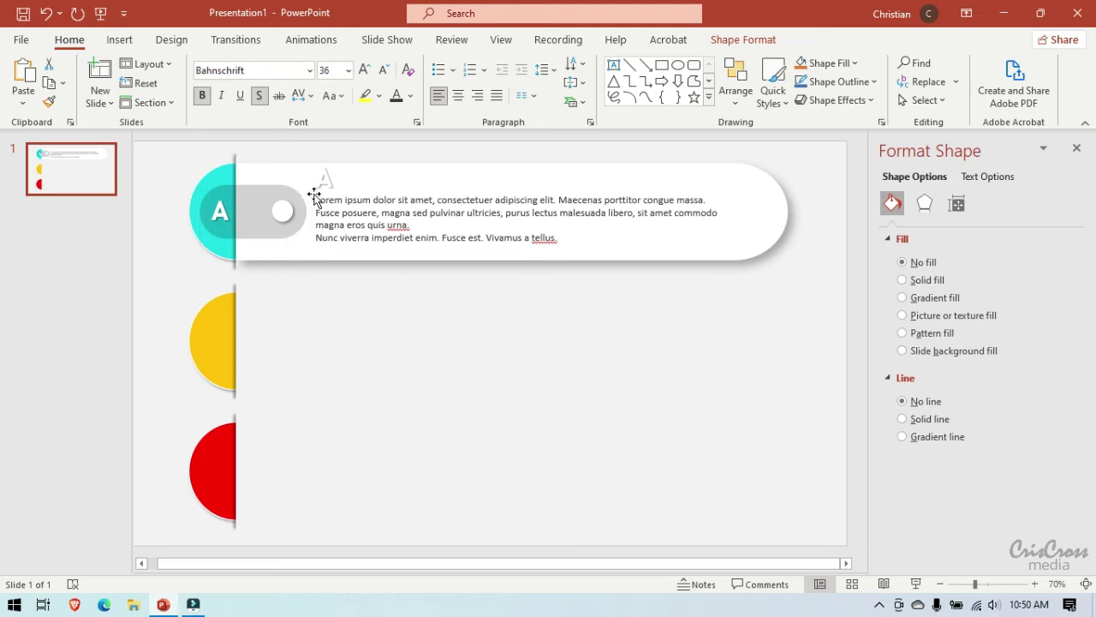
{"action": "left_click_drag", "start_coordinate": [314, 192], "coordinate": [314, 196]}
Make the copied A cyan with bold and text shadow turned off.
{"action": "left_click", "coordinate": [410, 95]}
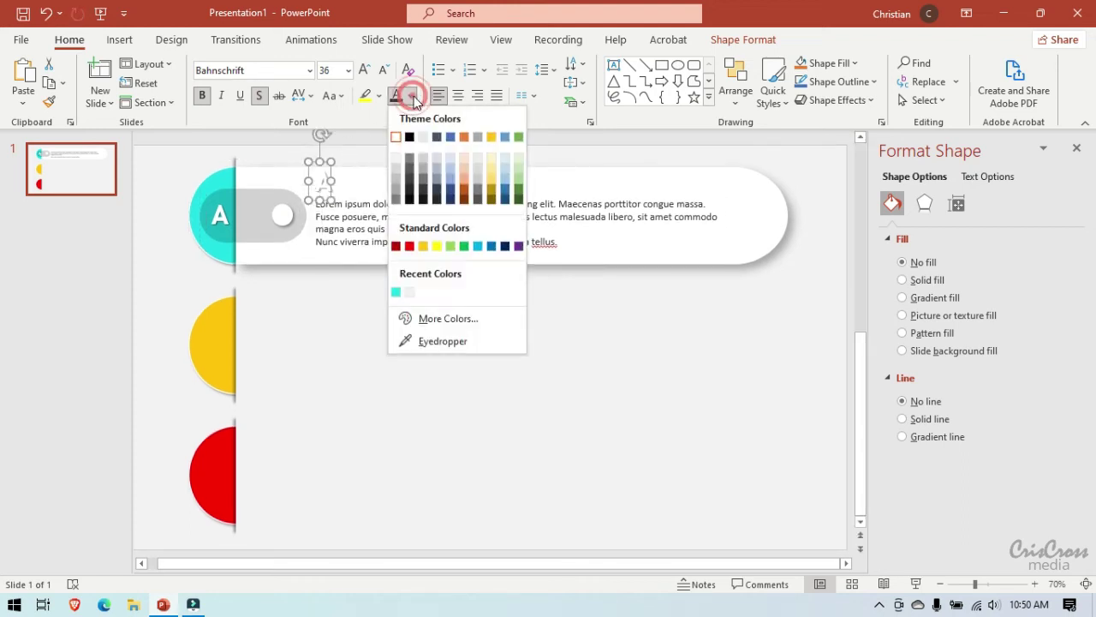
{"action": "left_click", "coordinate": [395, 292]}
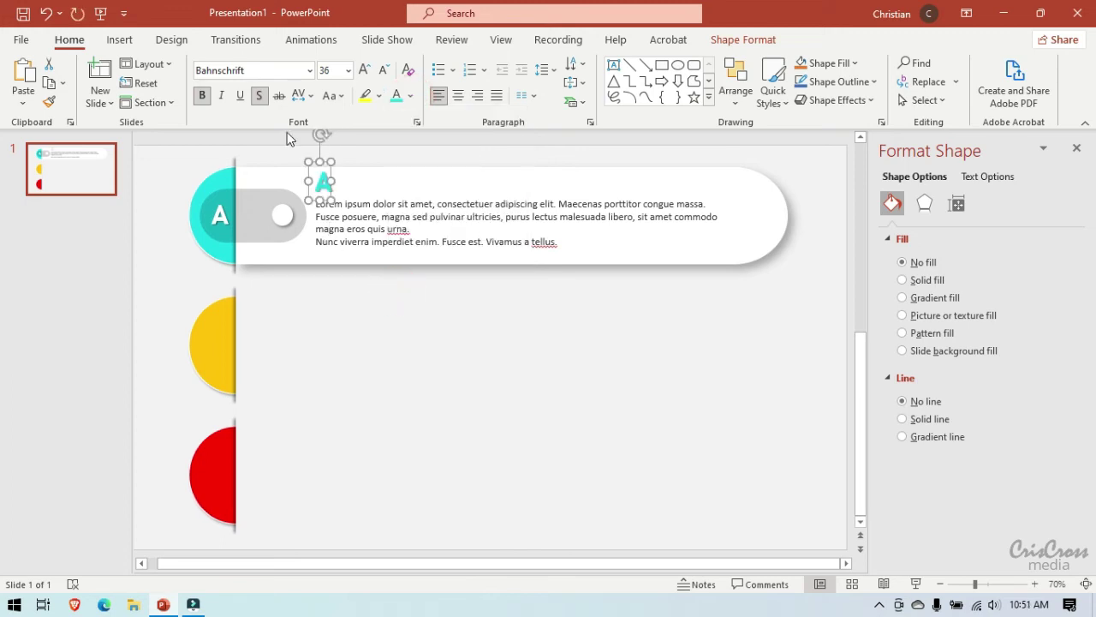
{"action": "left_click", "coordinate": [202, 96]}
{"action": "left_click", "coordinate": [259, 95]}
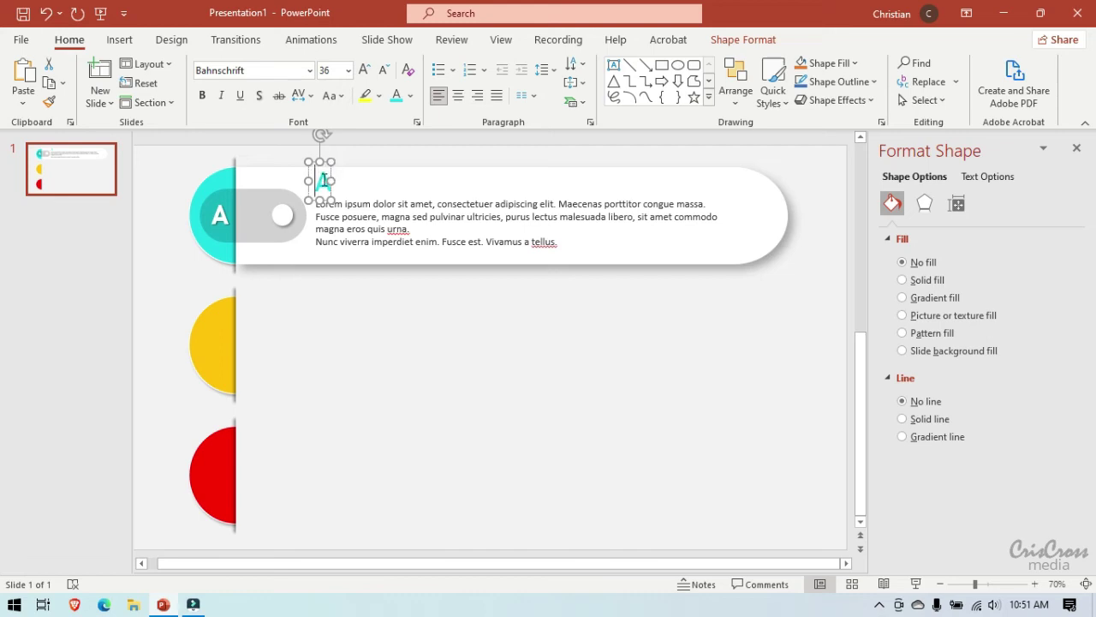
Replace the copied A with 'THE HEADING' and widen its box to one line.
{"action": "left_click", "coordinate": [323, 178]}
{"action": "key", "text": "BackSpace"}
{"action": "type", "text": "HE"}
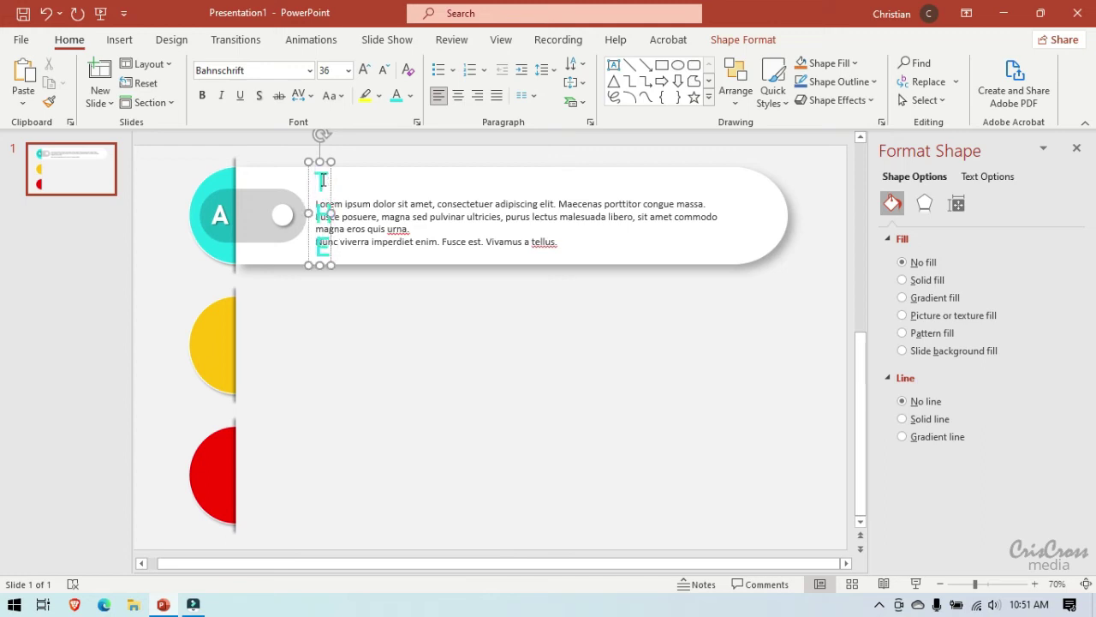
{"action": "type", "text": "H"}
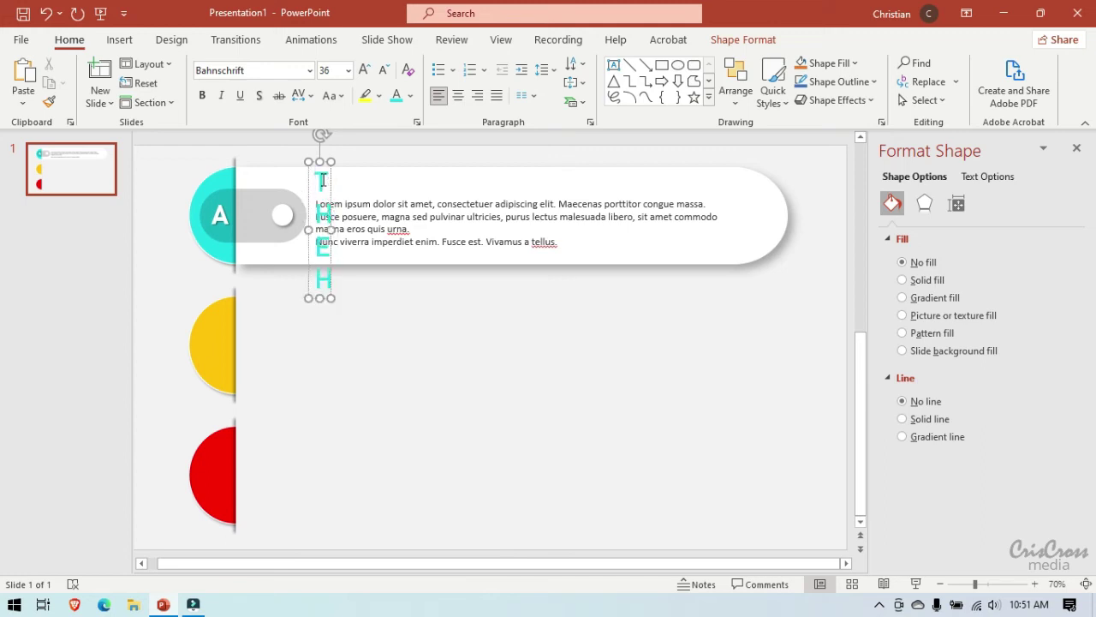
{"action": "type", "text": "EADING"}
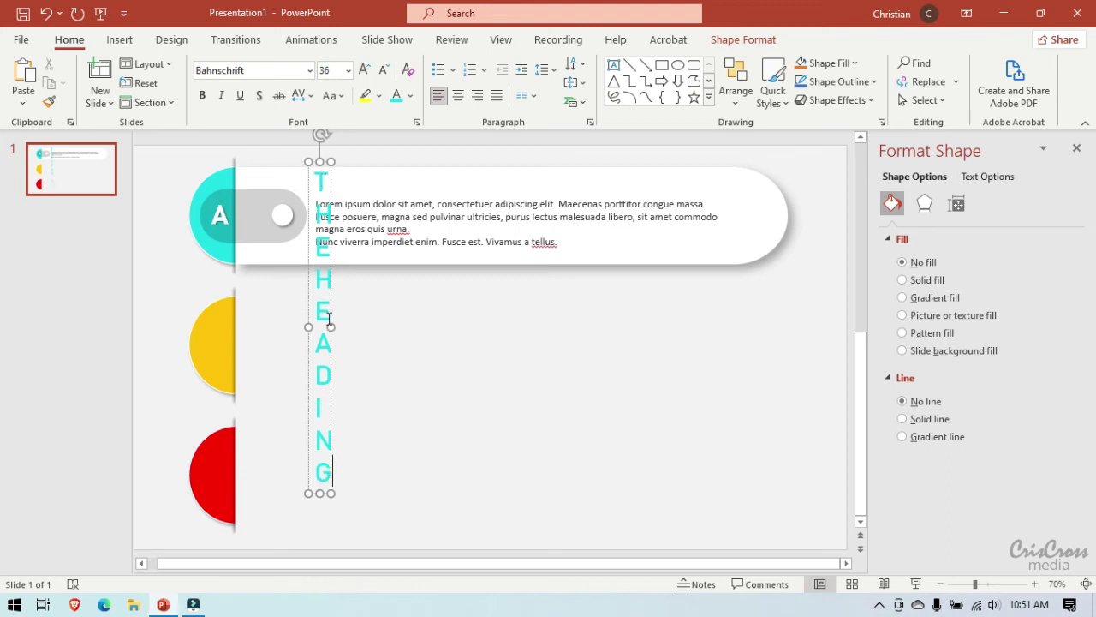
{"action": "left_click_drag", "start_coordinate": [334, 327], "coordinate": [565, 200]}
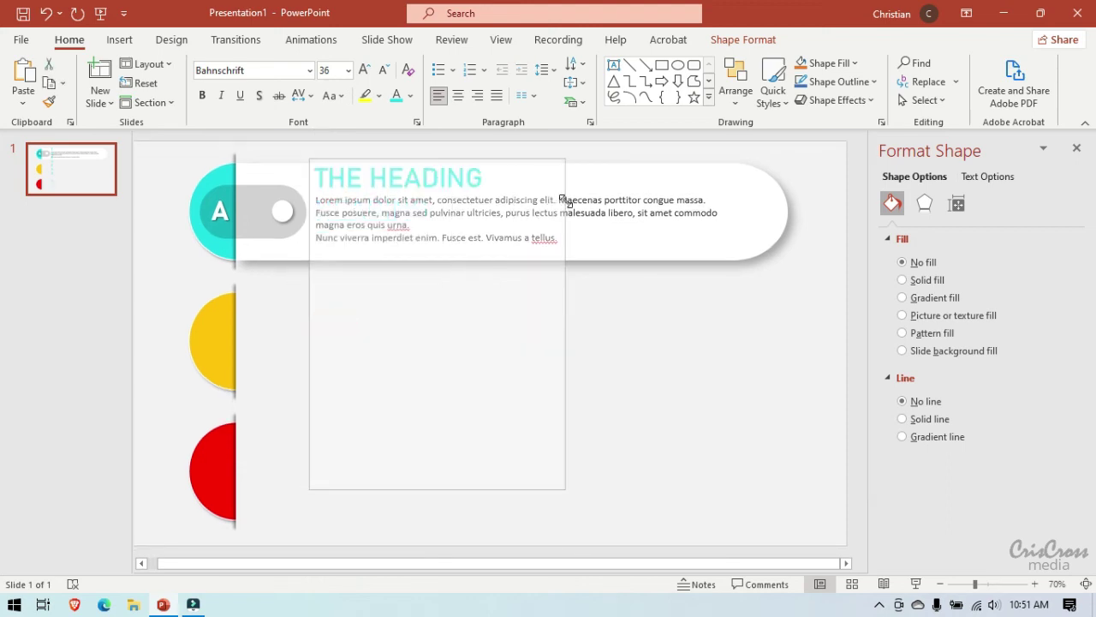
Shrink the heading to 18 pt and fit its box just above the body text.
{"action": "left_click", "coordinate": [382, 70]}
{"action": "left_click", "coordinate": [382, 72]}
{"action": "left_click", "coordinate": [382, 72]}
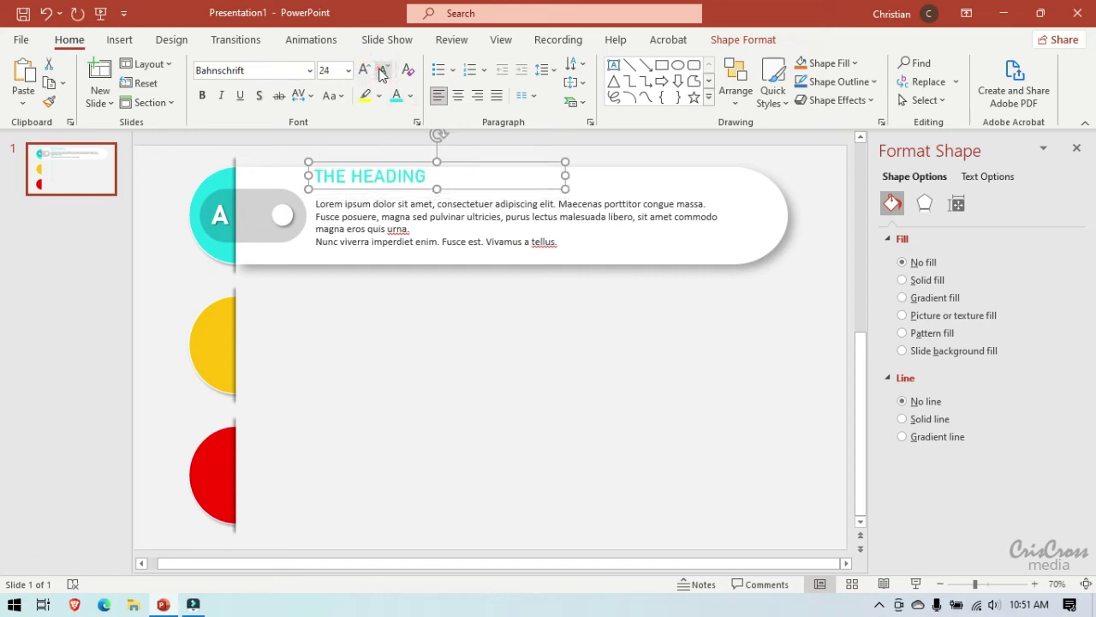
{"action": "left_click", "coordinate": [382, 72]}
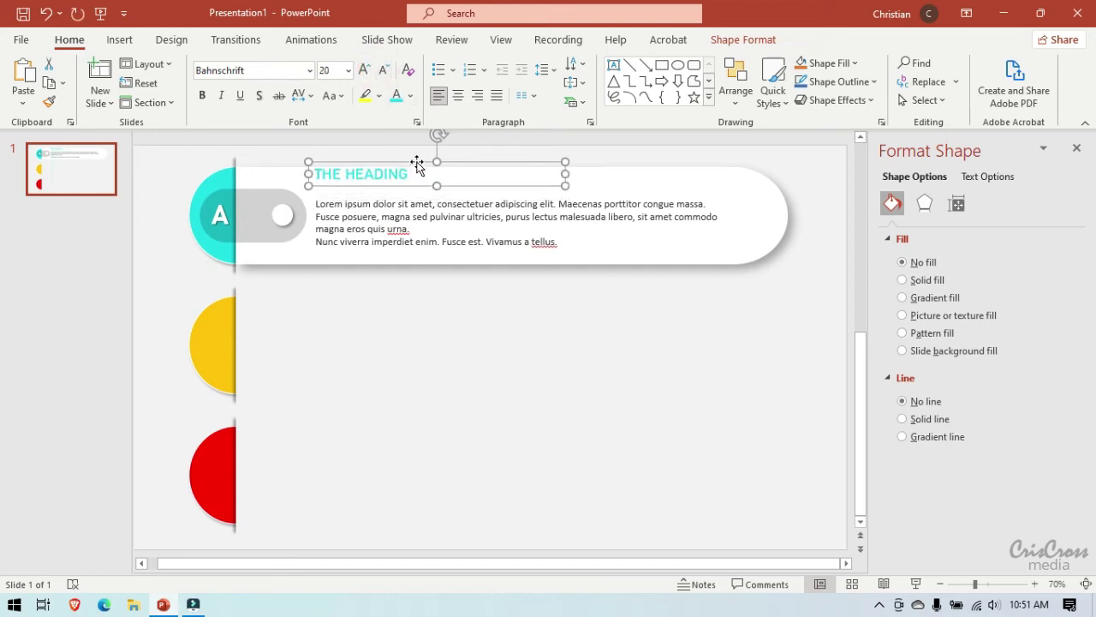
{"action": "left_click_drag", "start_coordinate": [417, 161], "coordinate": [416, 170]}
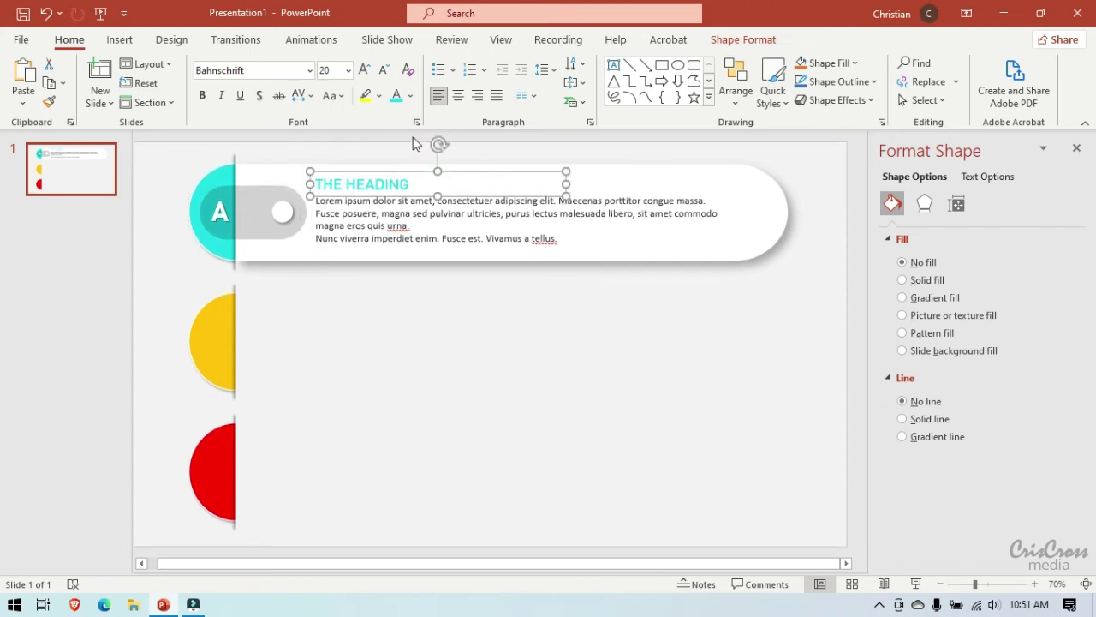
{"action": "left_click", "coordinate": [384, 69]}
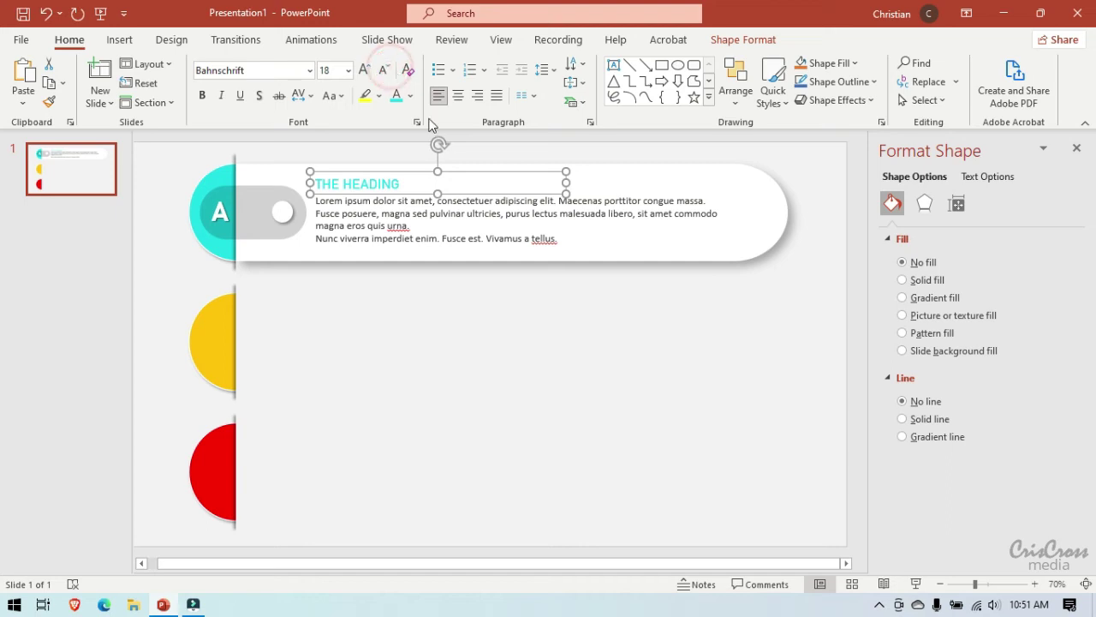
{"action": "mouse_move", "coordinate": [566, 183]}
{"action": "left_mouse_down"}
{"action": "mouse_move", "coordinate": [415, 182]}
{"action": "mouse_move", "coordinate": [404, 171]}
{"action": "left_mouse_up"}
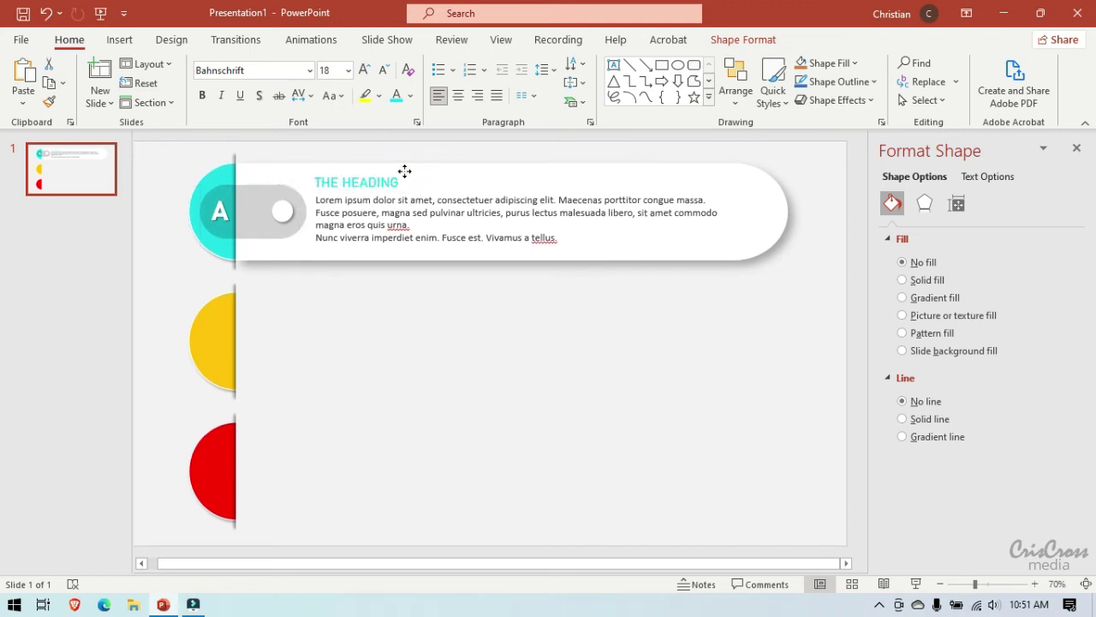
{"action": "left_click", "coordinate": [405, 173]}
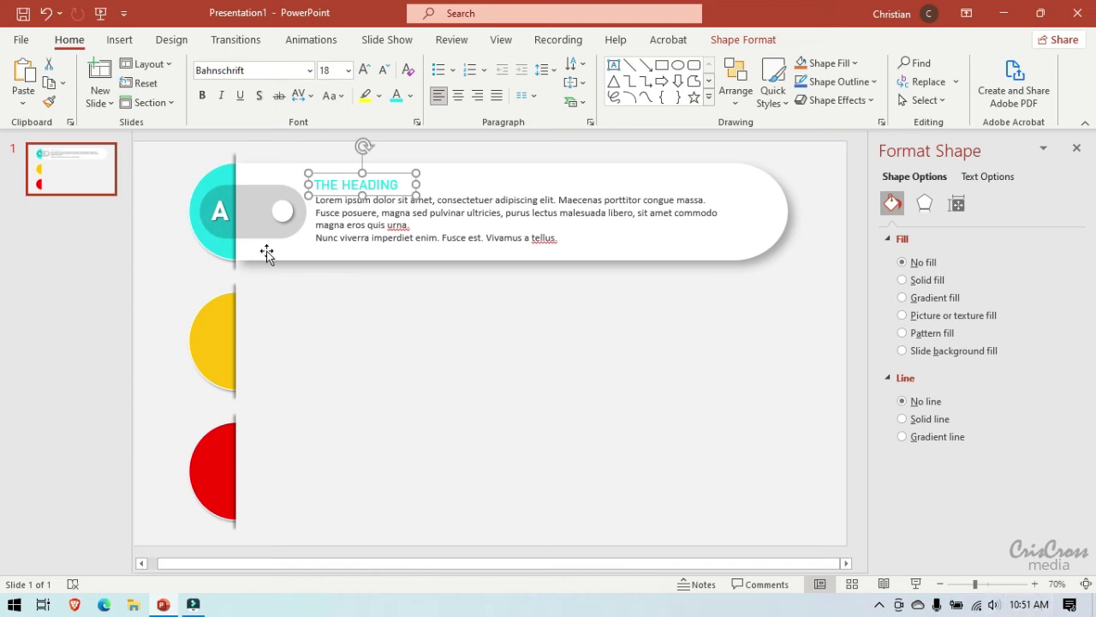
Duplicate banner A's card, heading, body text, toggle and letter onto the yellow circle row.
{"action": "left_click", "coordinate": [762, 208]}
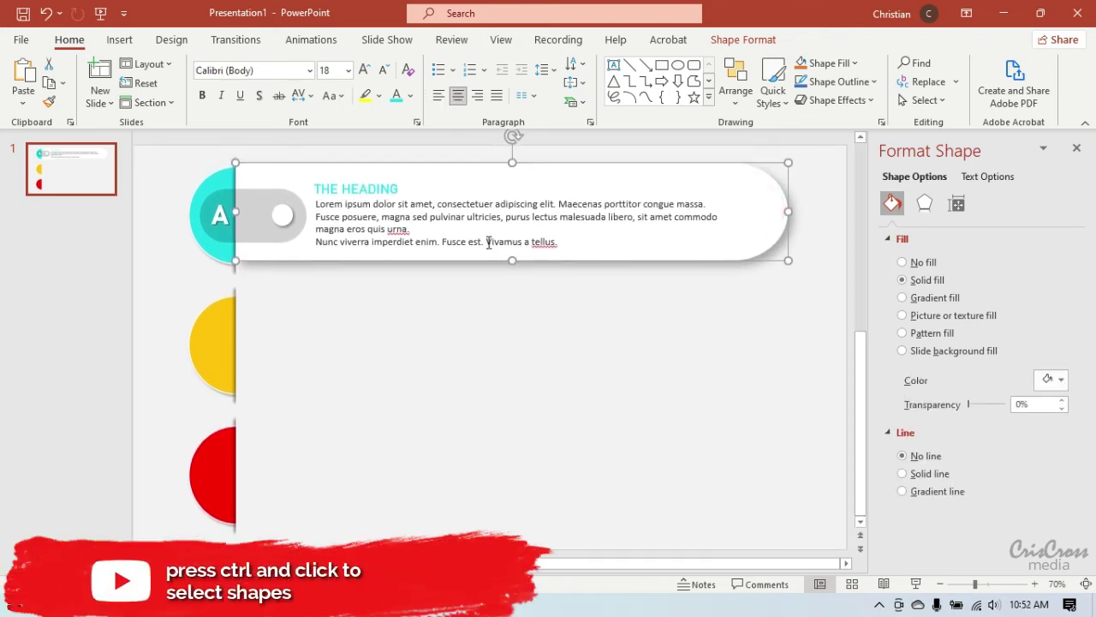
{"action": "left_click", "coordinate": [554, 203], "text": "ctrl"}
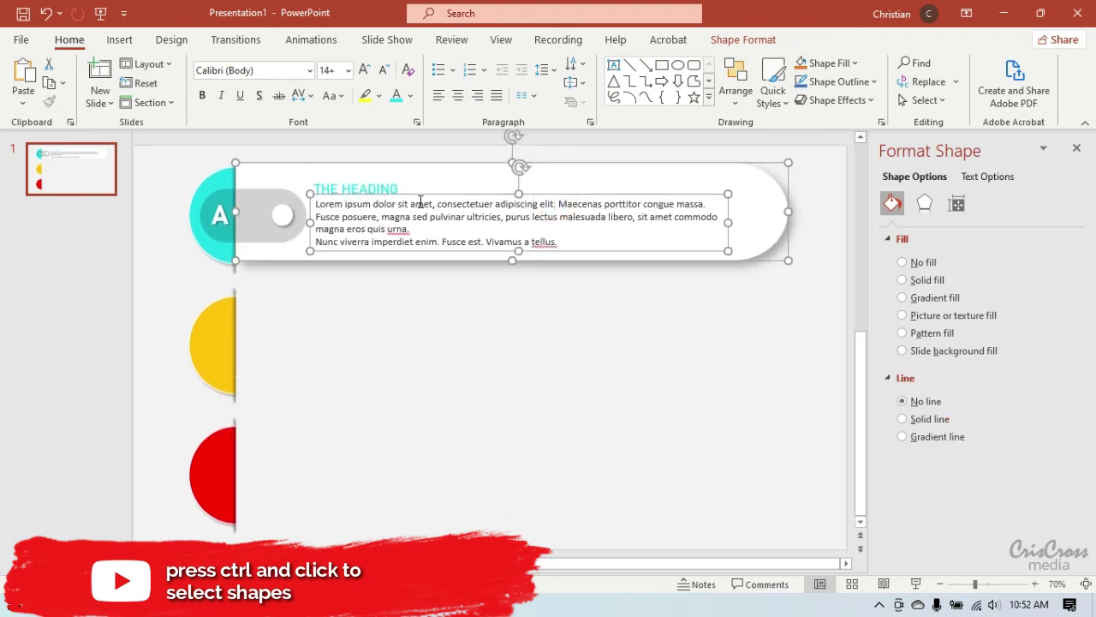
{"action": "left_click", "coordinate": [391, 188], "text": "ctrl"}
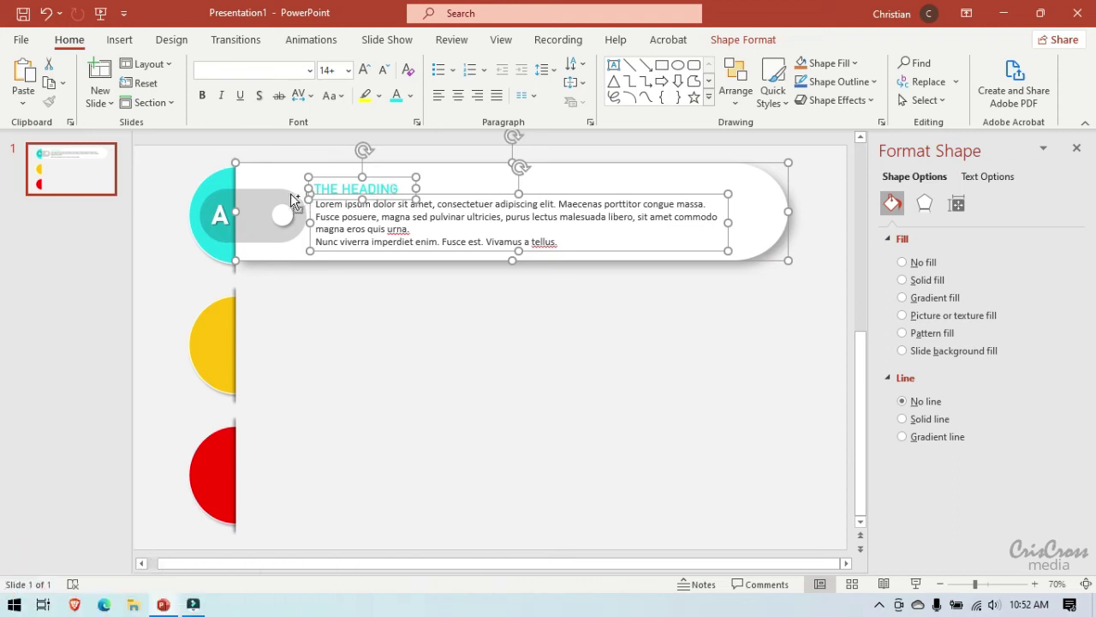
{"action": "left_click", "coordinate": [257, 206], "text": "ctrl"}
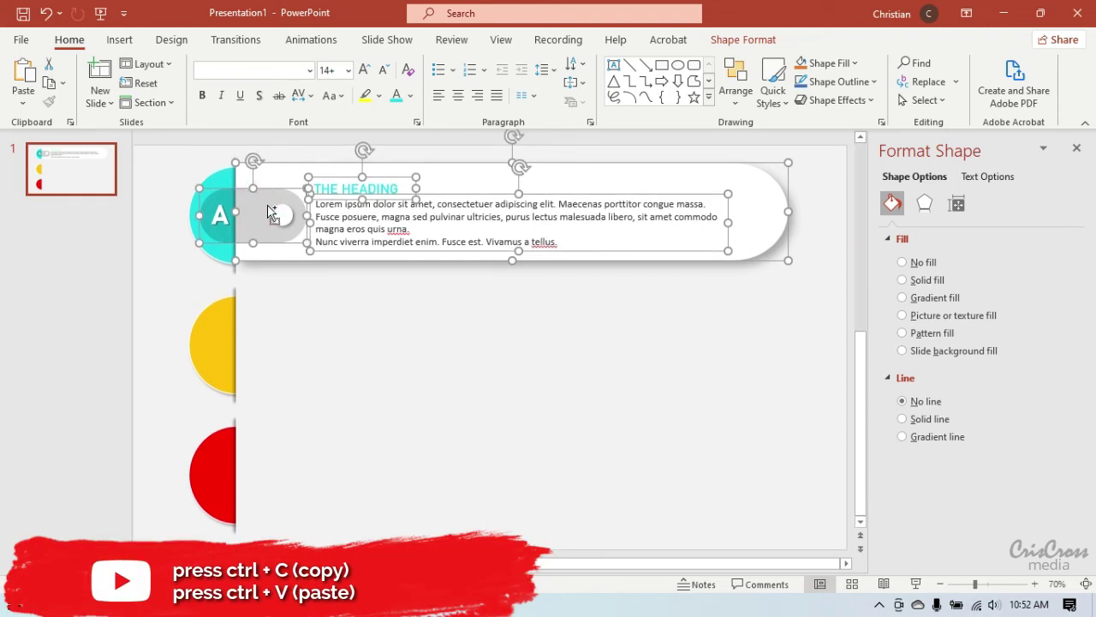
{"action": "left_click", "coordinate": [285, 214], "text": "ctrl"}
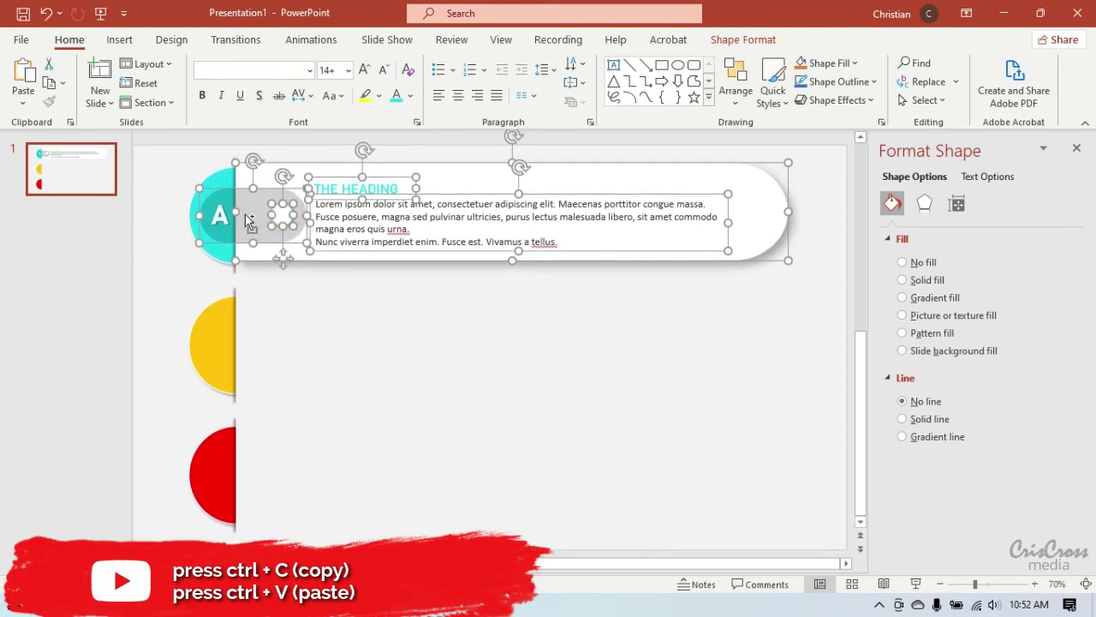
{"action": "left_click", "coordinate": [220, 216], "text": "ctrl"}
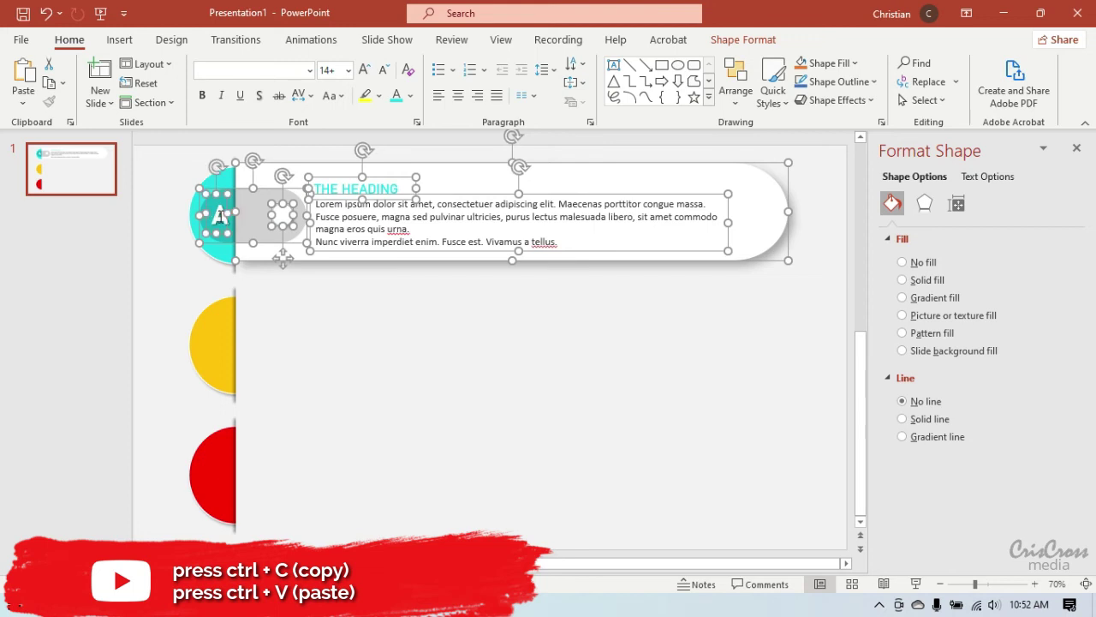
{"action": "key", "text": "ctrl+c"}
{"action": "key", "text": "ctrl+v"}
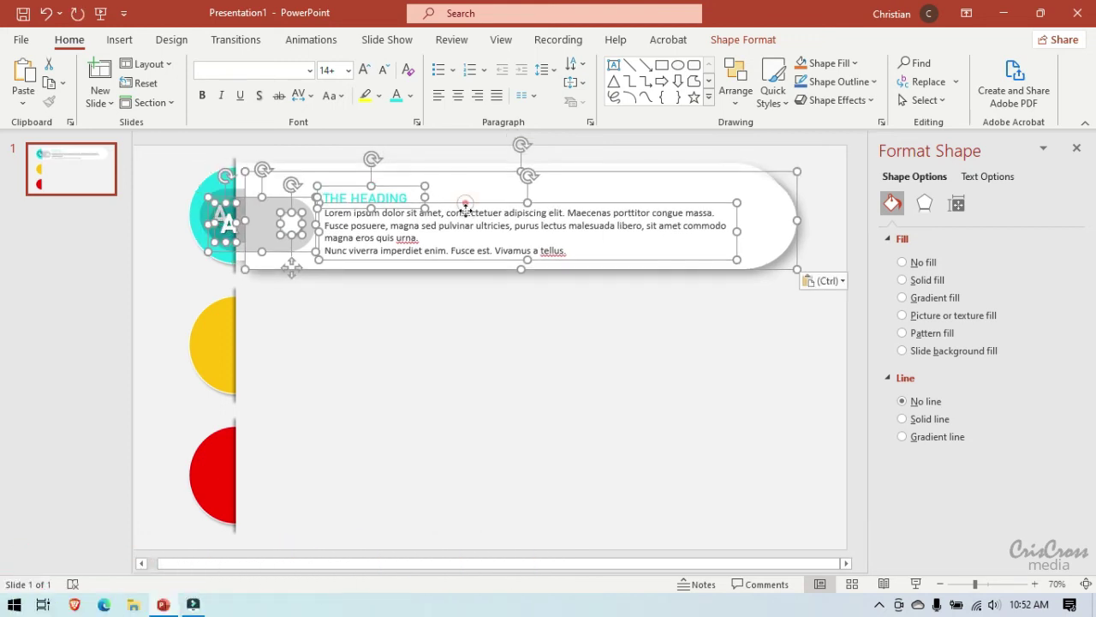
{"action": "left_click_drag", "start_coordinate": [465, 203], "coordinate": [457, 324]}
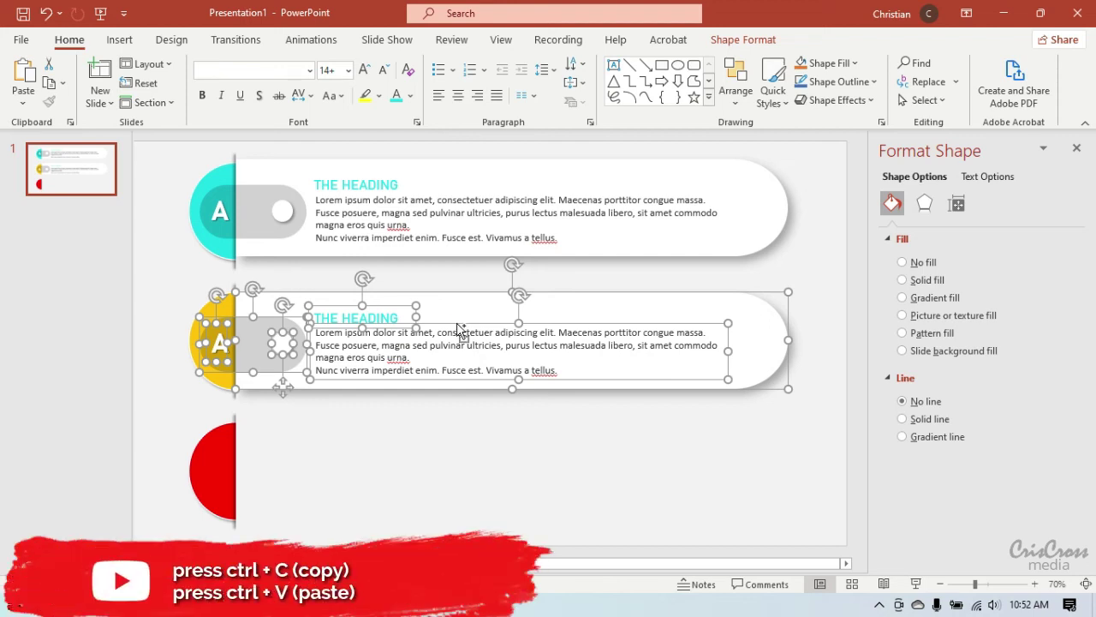
Duplicate the banner parts again and place the copy on the red circle row.
{"action": "key", "text": "ctrl+c"}
{"action": "key", "text": "ctrl+v"}
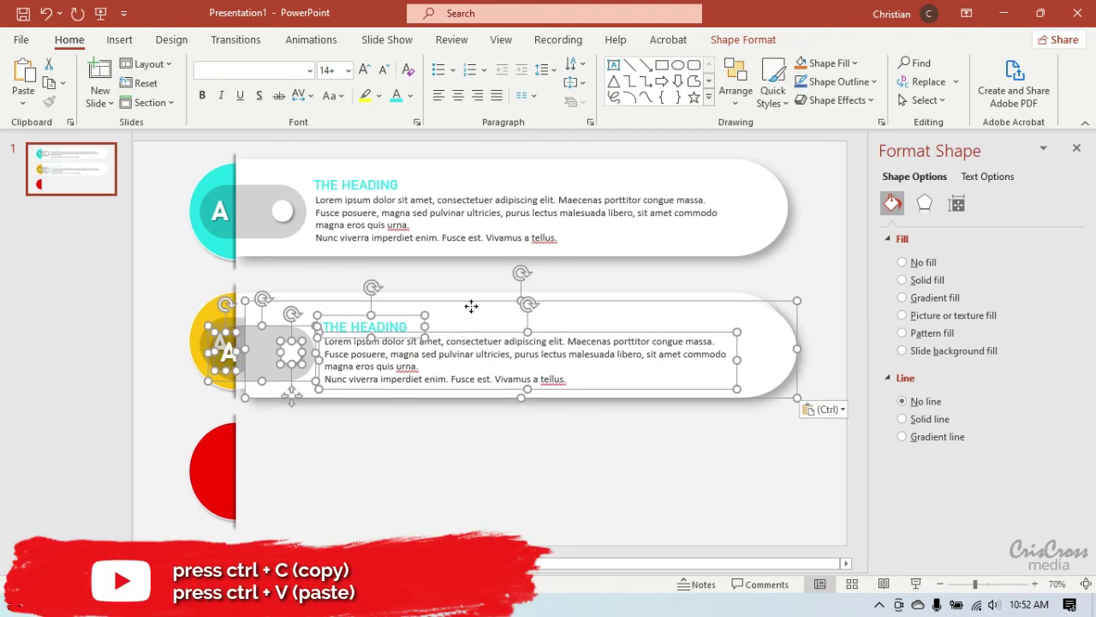
{"action": "left_click_drag", "start_coordinate": [470, 306], "coordinate": [461, 427]}
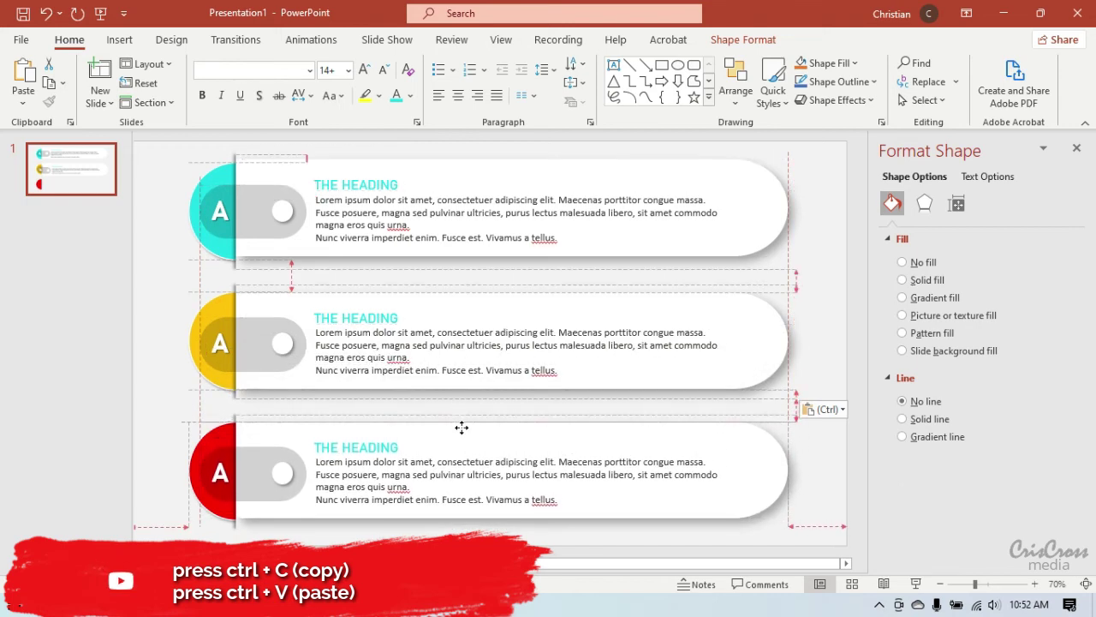
{"action": "left_click_drag", "start_coordinate": [461, 427], "coordinate": [463, 426]}
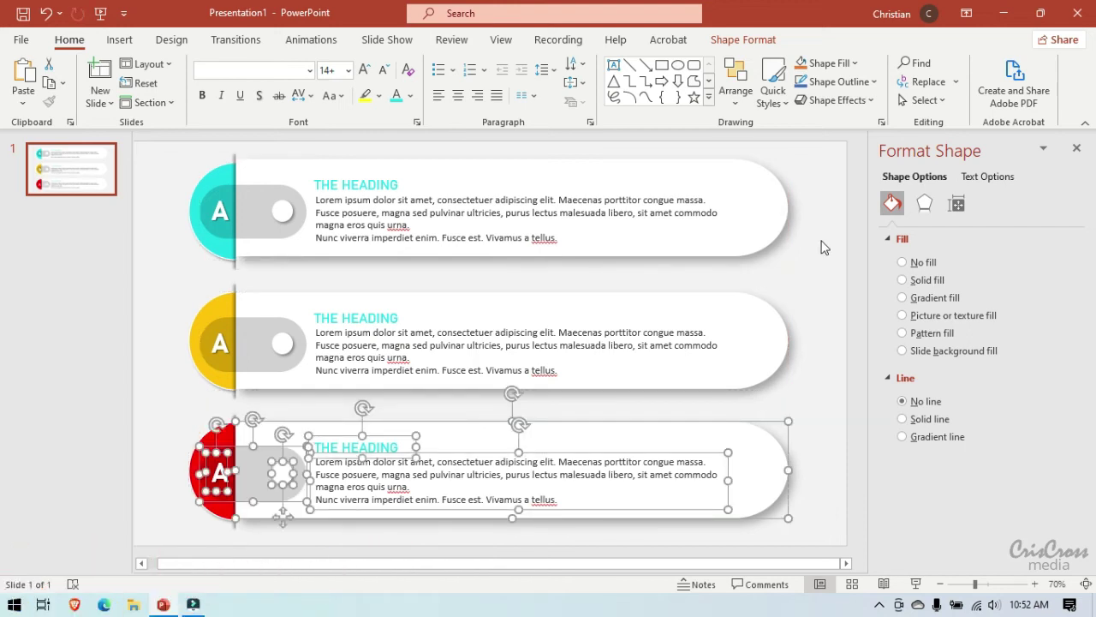
Change the yellow circle's letter from A to B and the red circle's to C.
{"action": "left_click", "coordinate": [822, 247]}
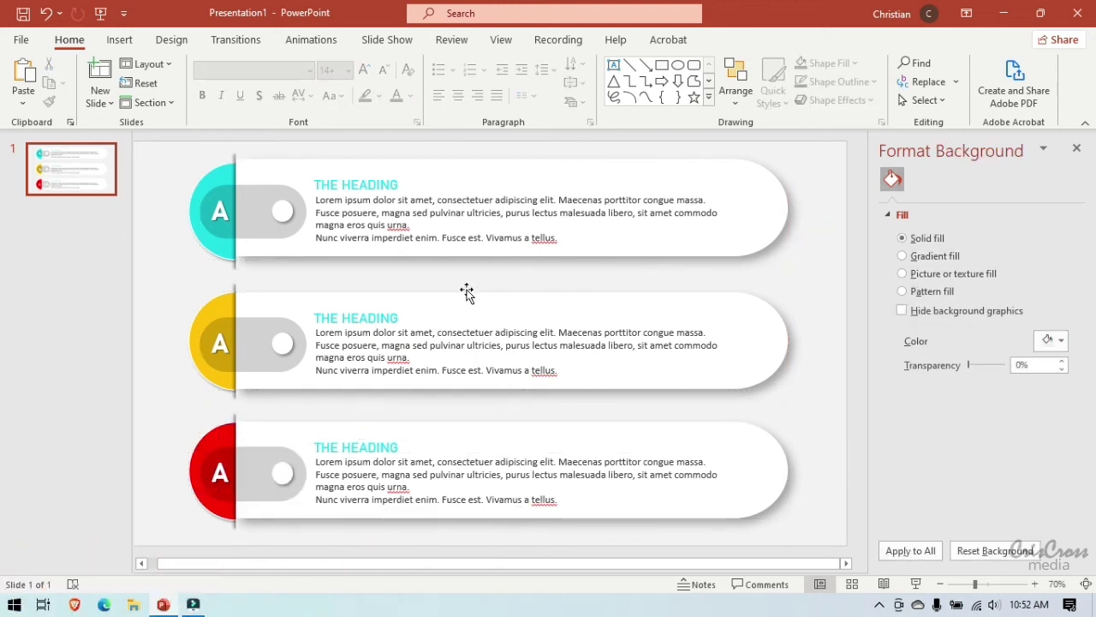
{"action": "left_click", "coordinate": [221, 343]}
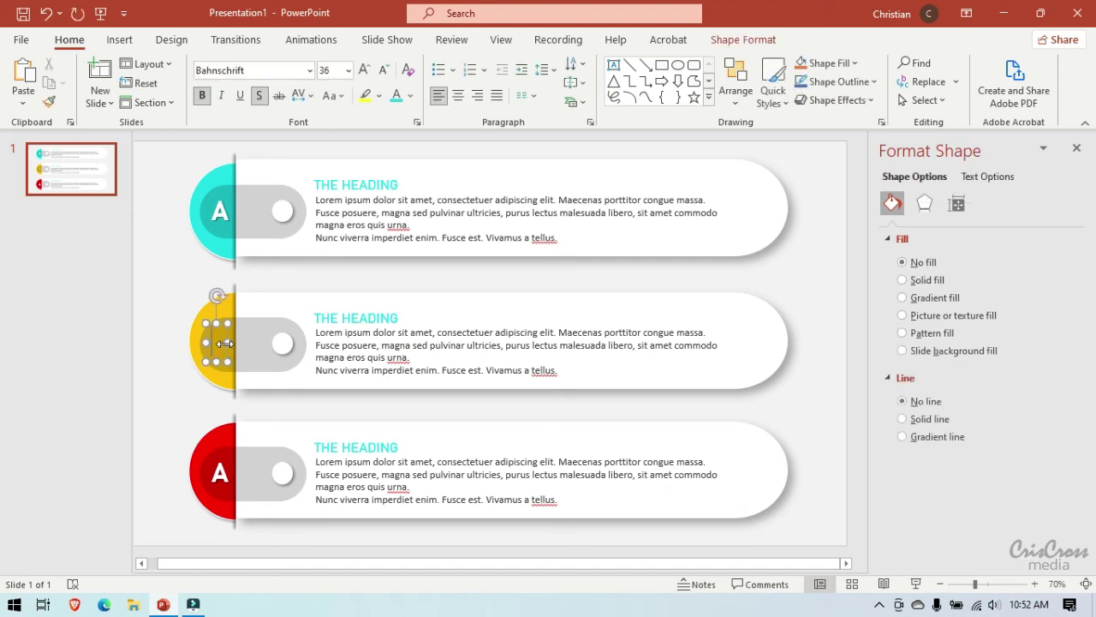
{"action": "type", "text": "B"}
{"action": "double_click", "coordinate": [221, 472]}
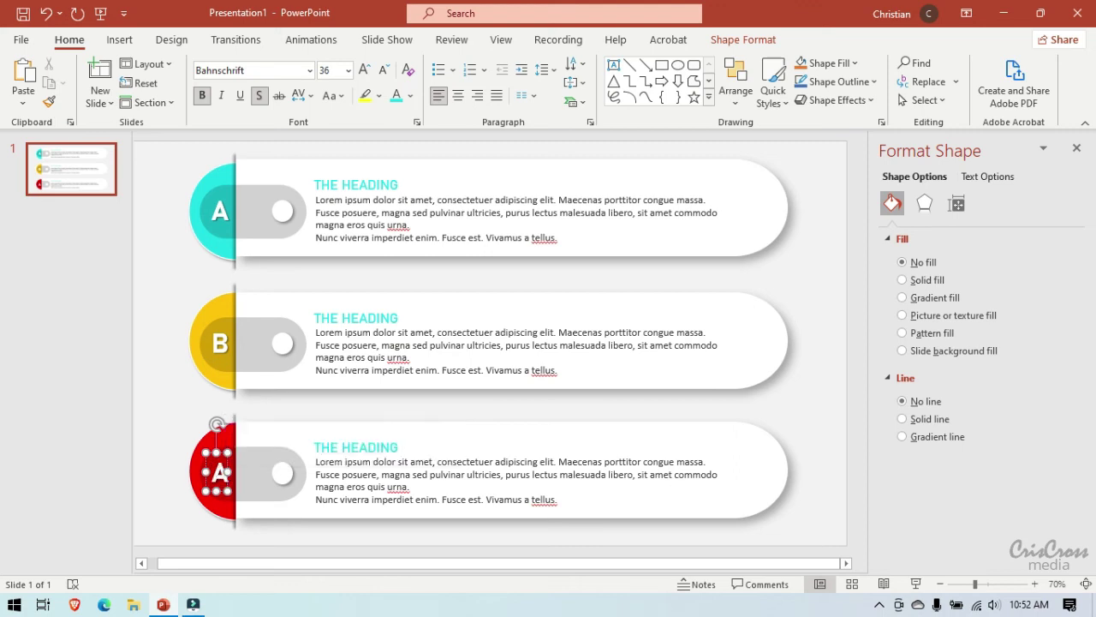
{"action": "key", "text": "BackSpace"}
{"action": "type", "text": "C"}
Colour banner C's heading red.
{"action": "left_click", "coordinate": [329, 445]}
{"action": "left_click", "coordinate": [380, 436]}
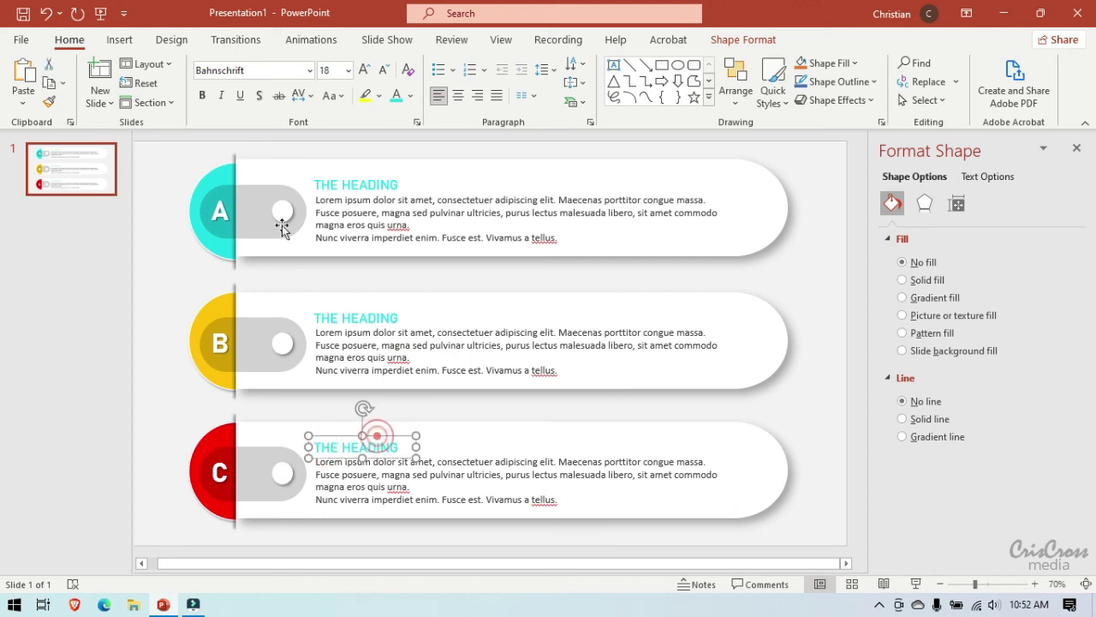
{"action": "left_click", "coordinate": [411, 95]}
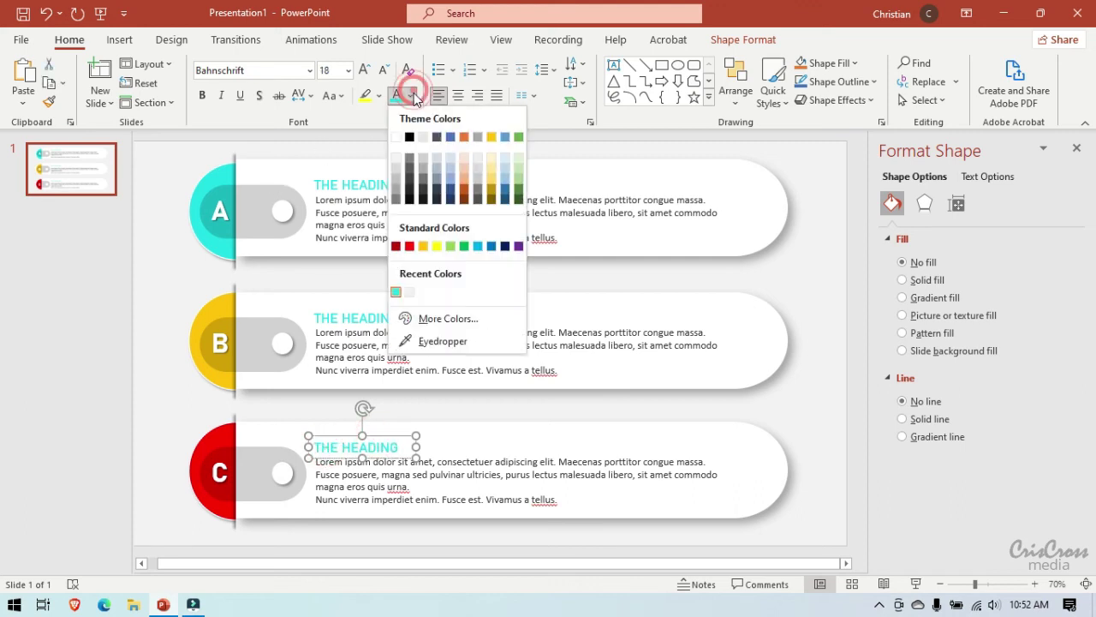
{"action": "left_click", "coordinate": [409, 245]}
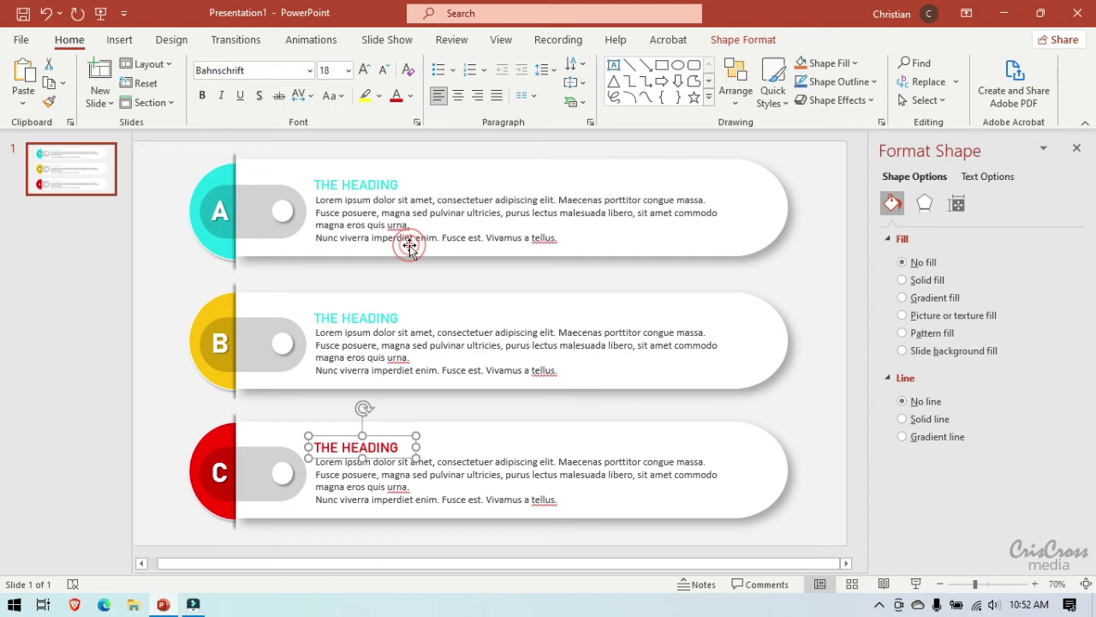
Colour banner B's heading gold to match its yellow circle.
{"action": "left_click", "coordinate": [387, 319]}
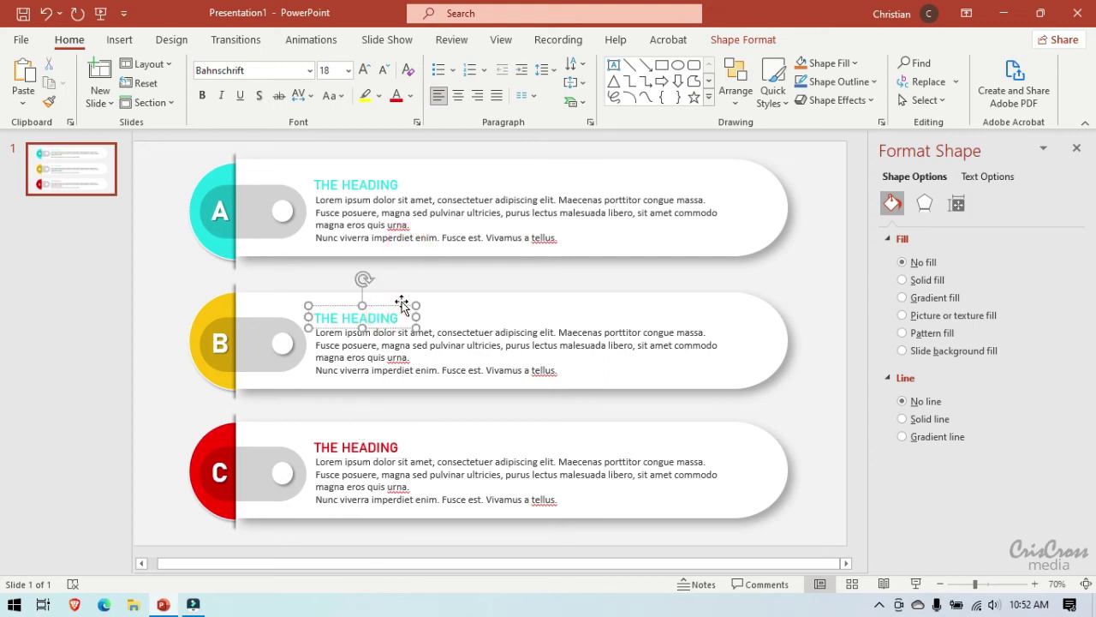
{"action": "left_click", "coordinate": [402, 301]}
{"action": "left_click", "coordinate": [387, 313]}
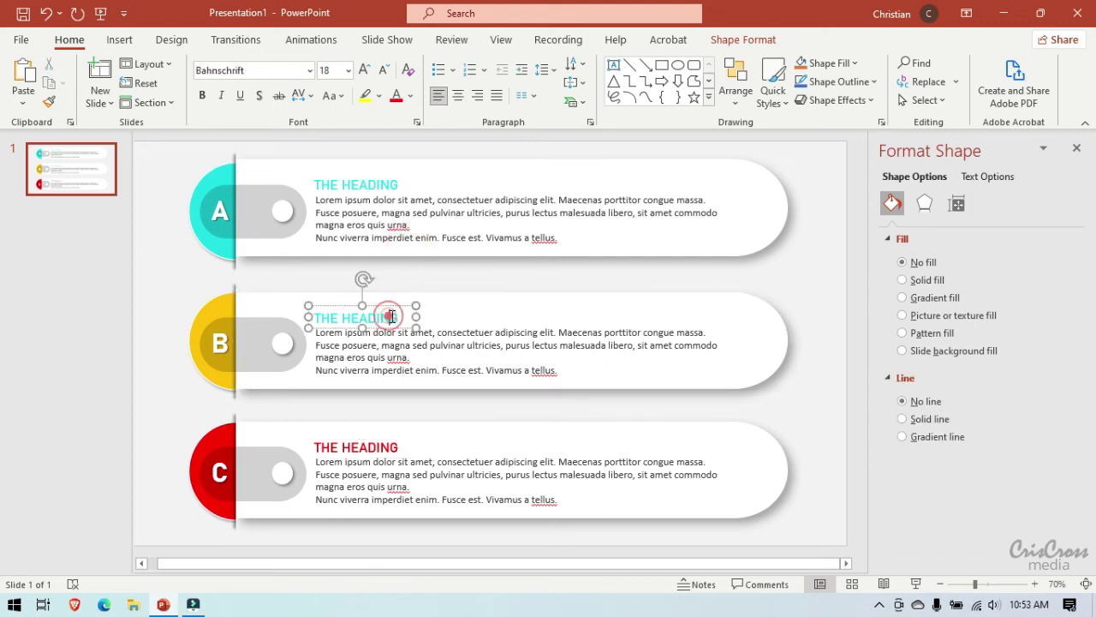
{"action": "left_click", "coordinate": [406, 304]}
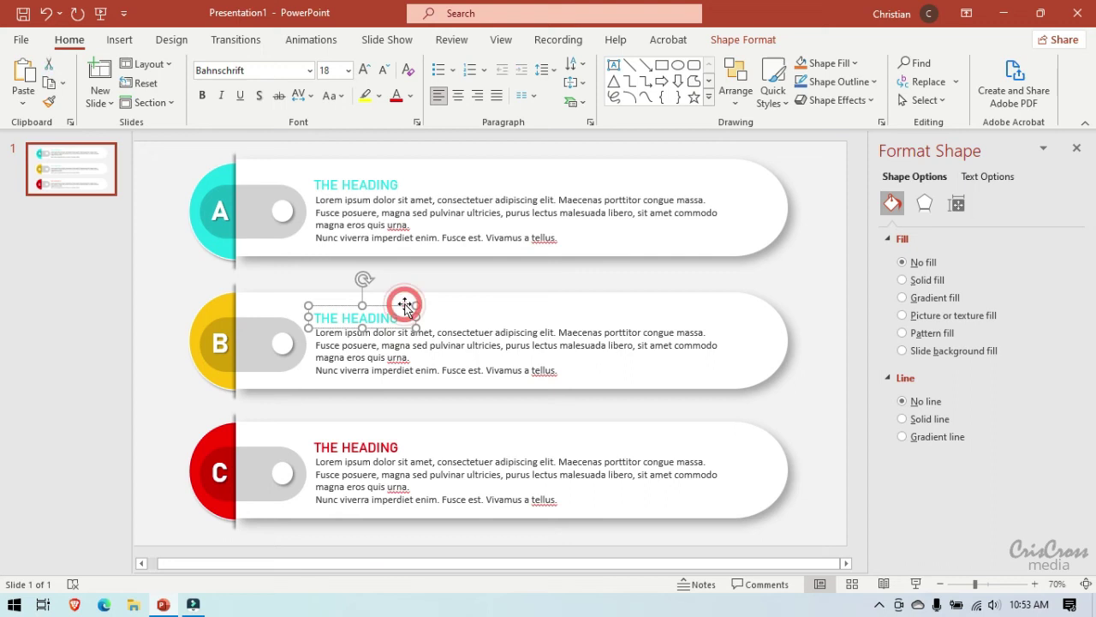
{"action": "left_click", "coordinate": [412, 96]}
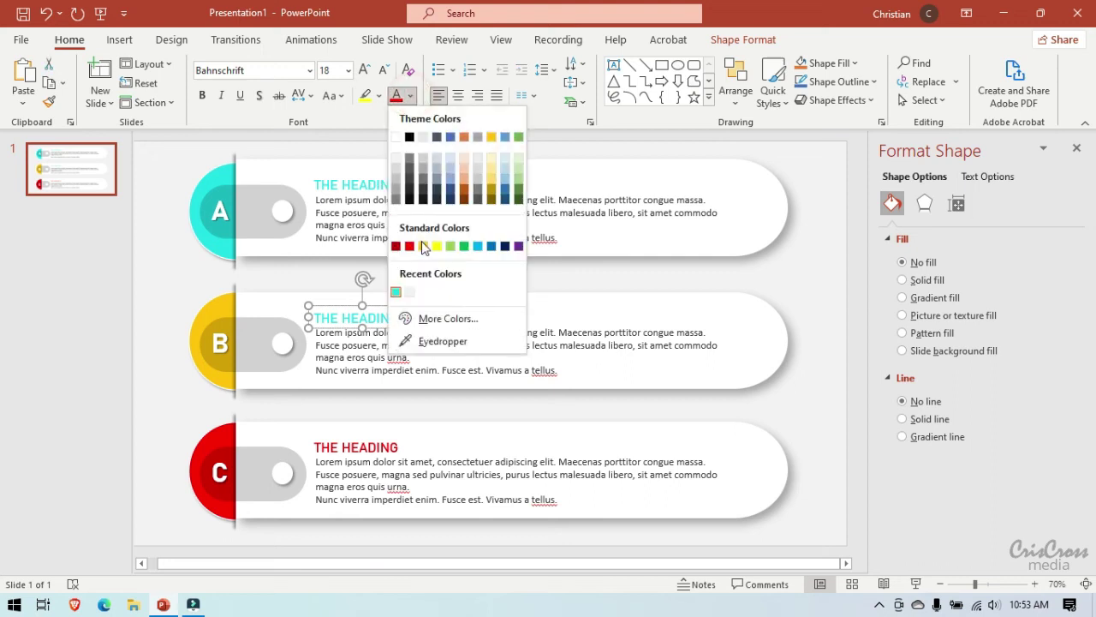
{"action": "left_click", "coordinate": [423, 247]}
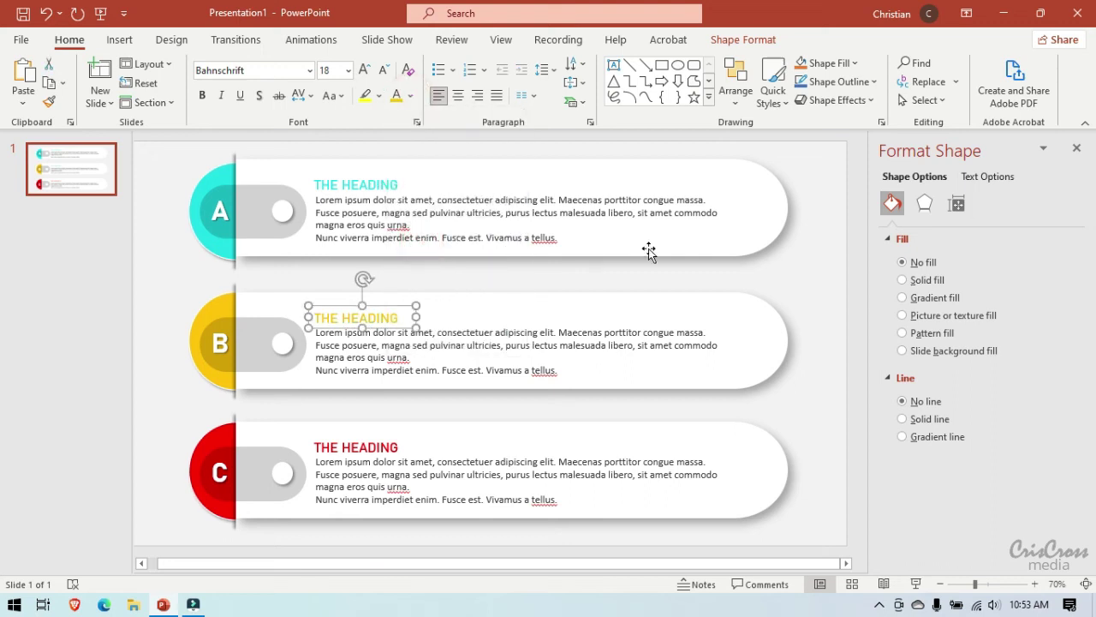
{"action": "left_click", "coordinate": [825, 278]}
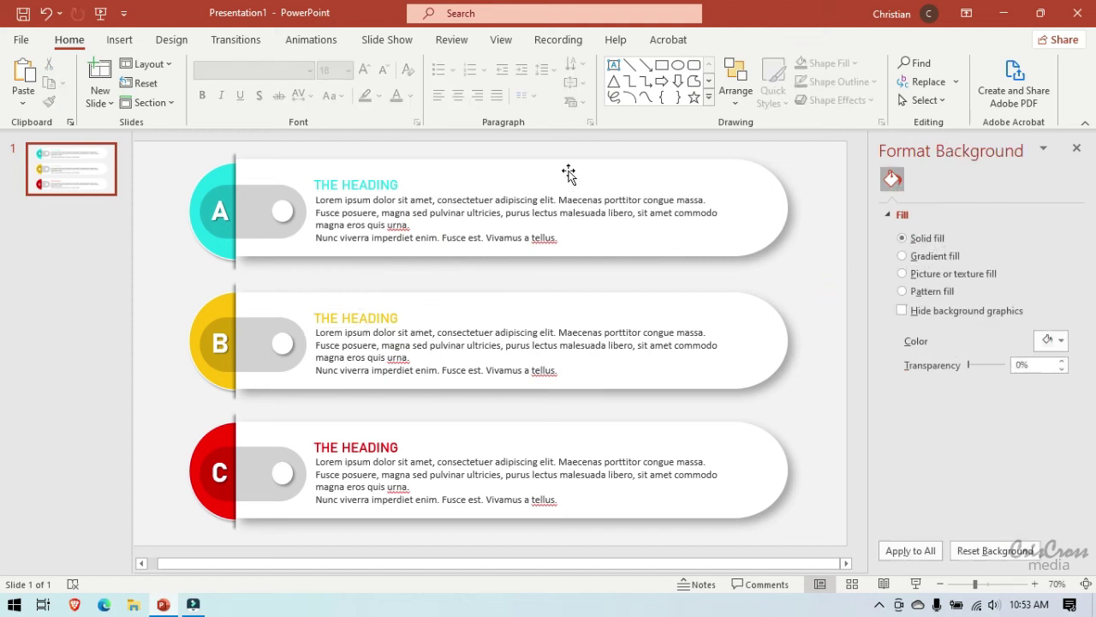
Insert the stethoscope, stopwatch and ink-splat icons from the Icons library in one go.
{"action": "left_click", "coordinate": [111, 43]}
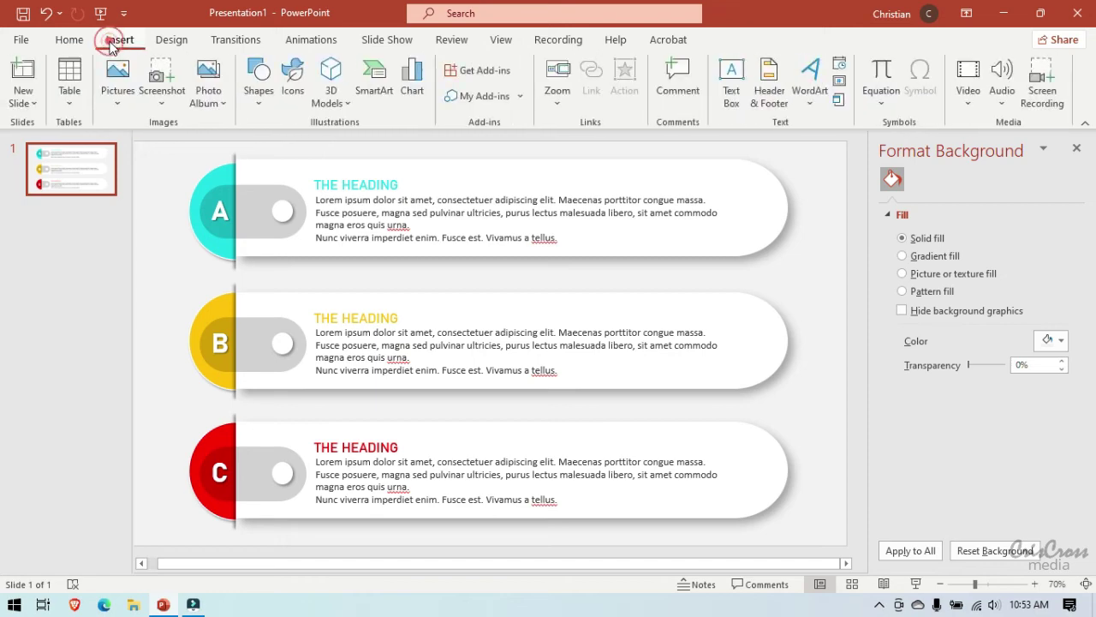
{"action": "left_click", "coordinate": [294, 76]}
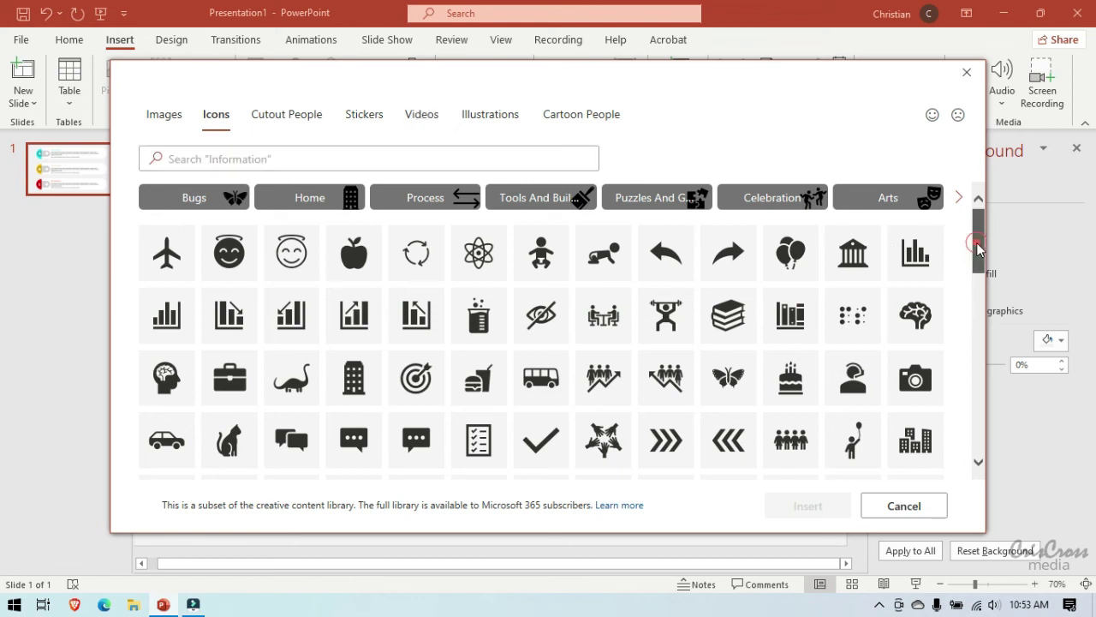
{"action": "left_click_drag", "start_coordinate": [975, 257], "coordinate": [972, 318]}
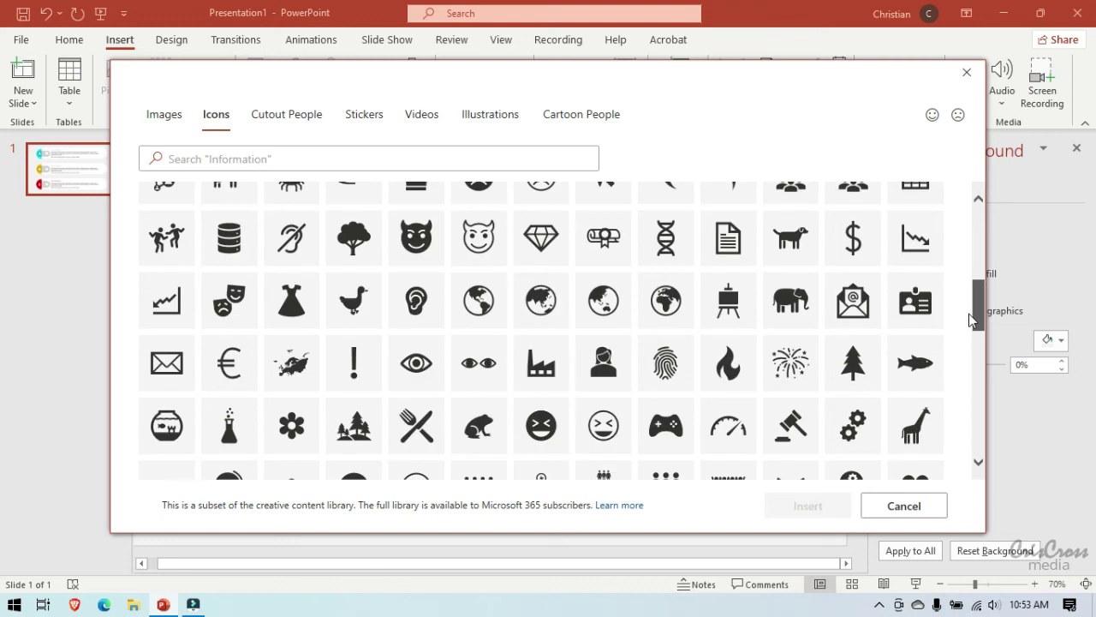
{"action": "mouse_move", "coordinate": [971, 317]}
{"action": "left_mouse_down"}
{"action": "mouse_move", "coordinate": [976, 301]}
{"action": "mouse_move", "coordinate": [981, 430]}
{"action": "left_mouse_up"}
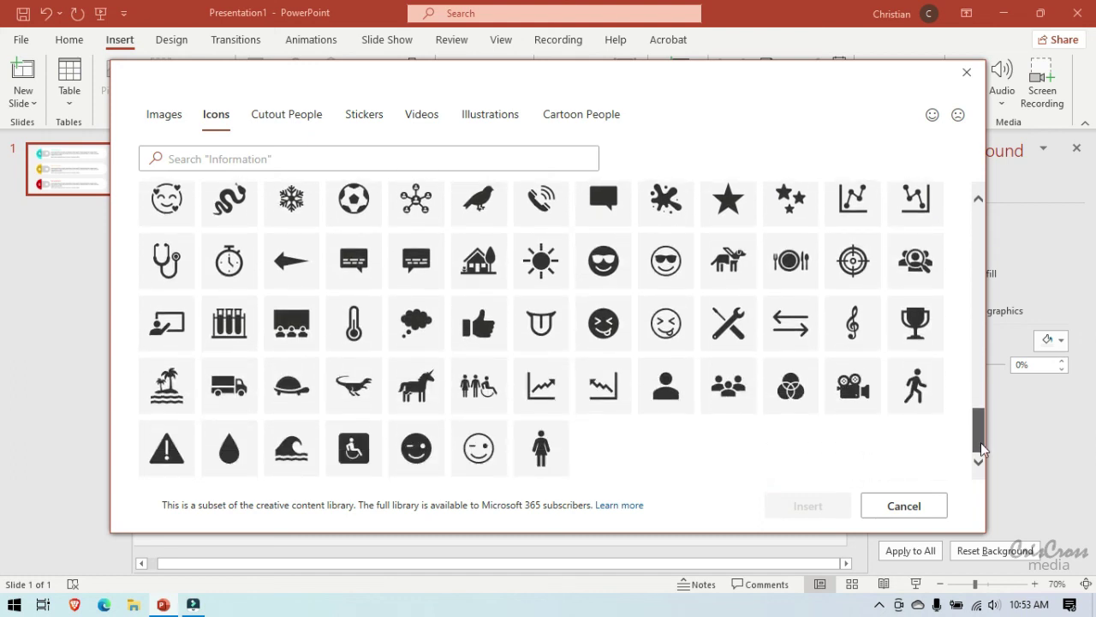
{"action": "left_click_drag", "start_coordinate": [980, 445], "coordinate": [980, 416]}
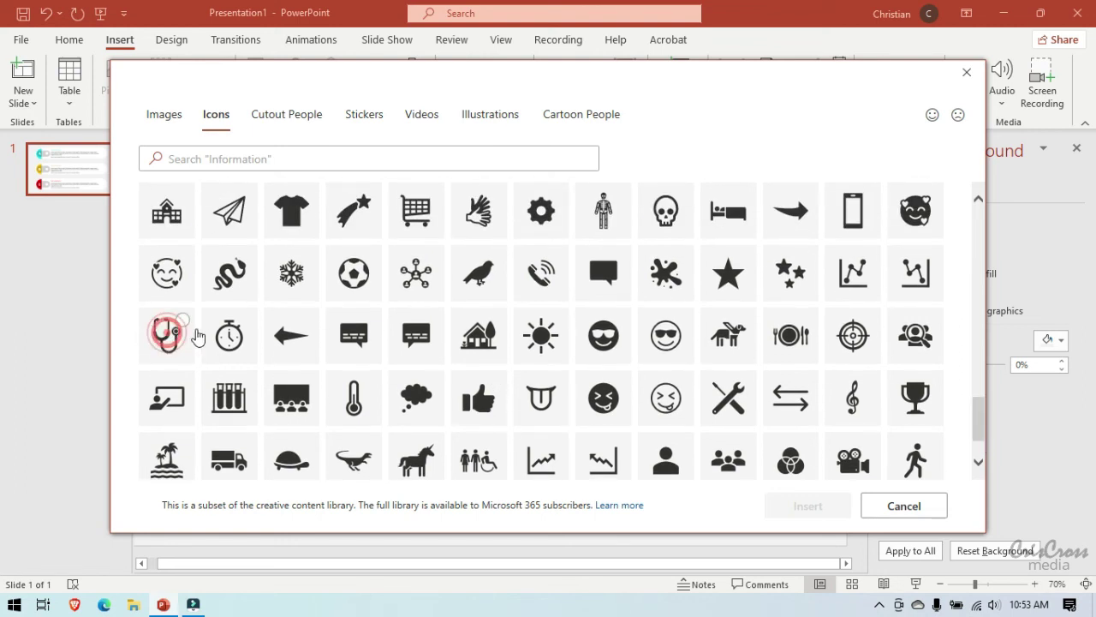
{"action": "left_click", "coordinate": [166, 336]}
{"action": "left_click", "coordinate": [233, 330]}
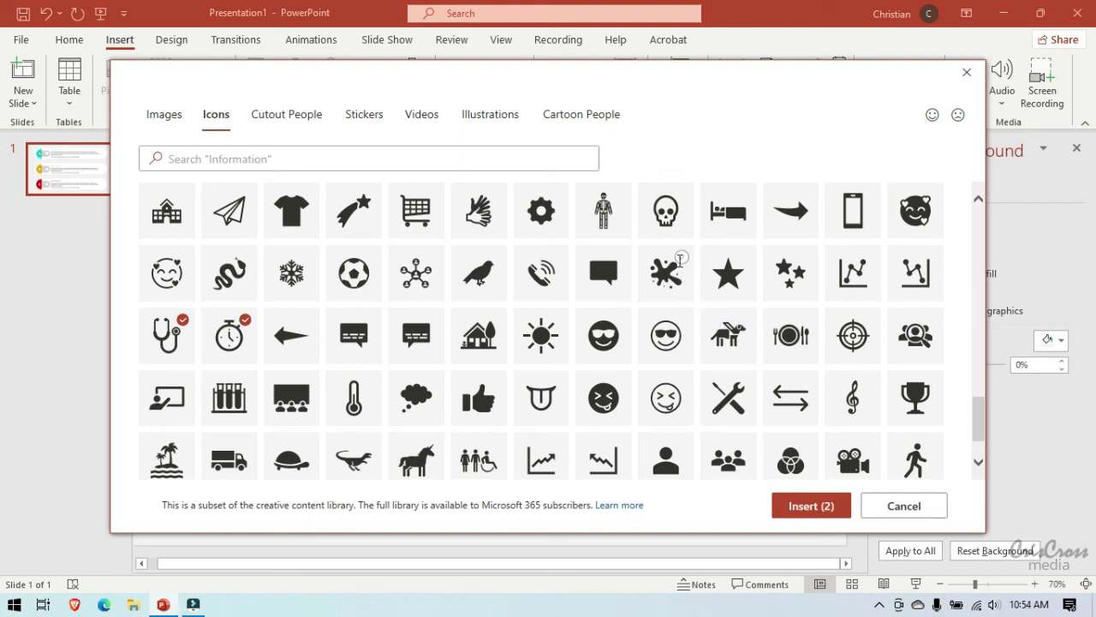
{"action": "left_click", "coordinate": [673, 267]}
{"action": "left_click", "coordinate": [795, 507]}
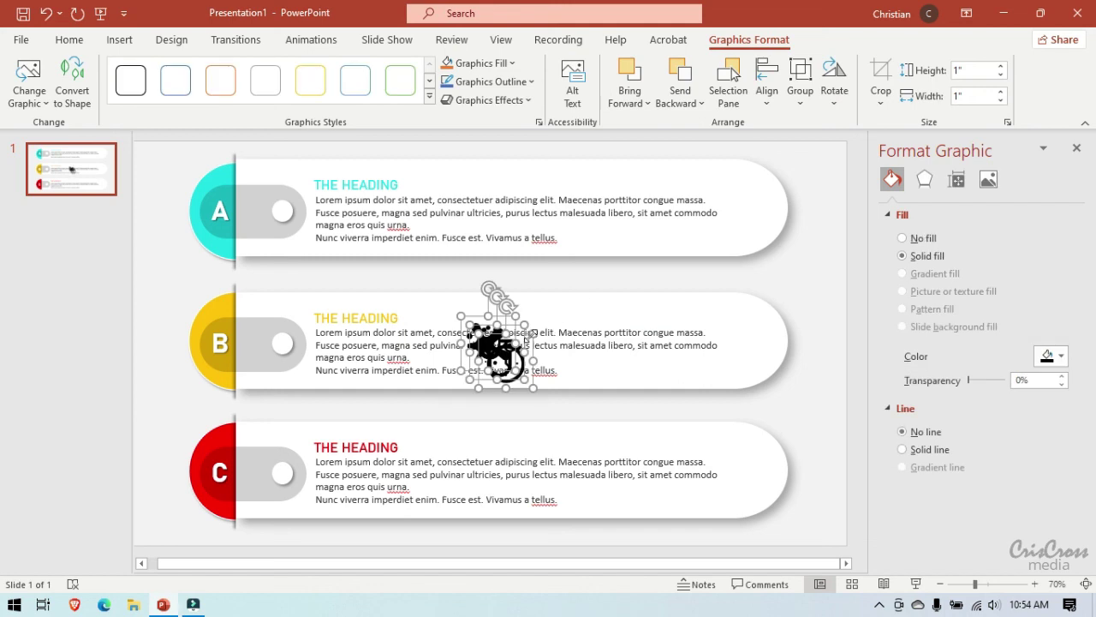
Shrink the icons and place a cyan stopwatch at the right end of banner A.
{"action": "left_click_drag", "start_coordinate": [535, 332], "coordinate": [529, 352]}
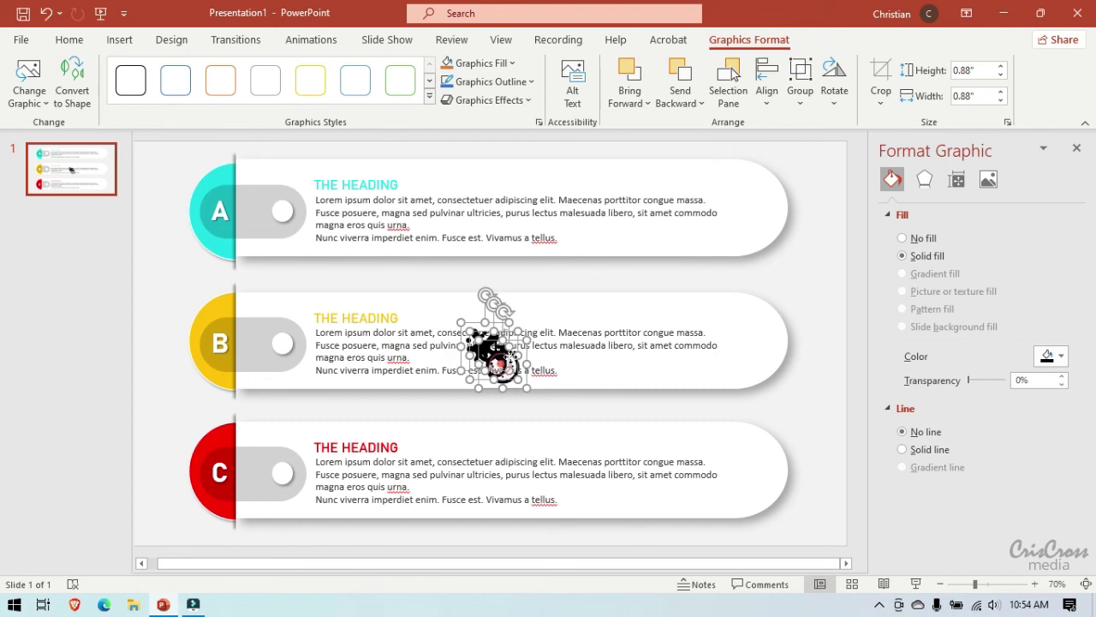
{"action": "left_click_drag", "start_coordinate": [499, 362], "coordinate": [646, 294]}
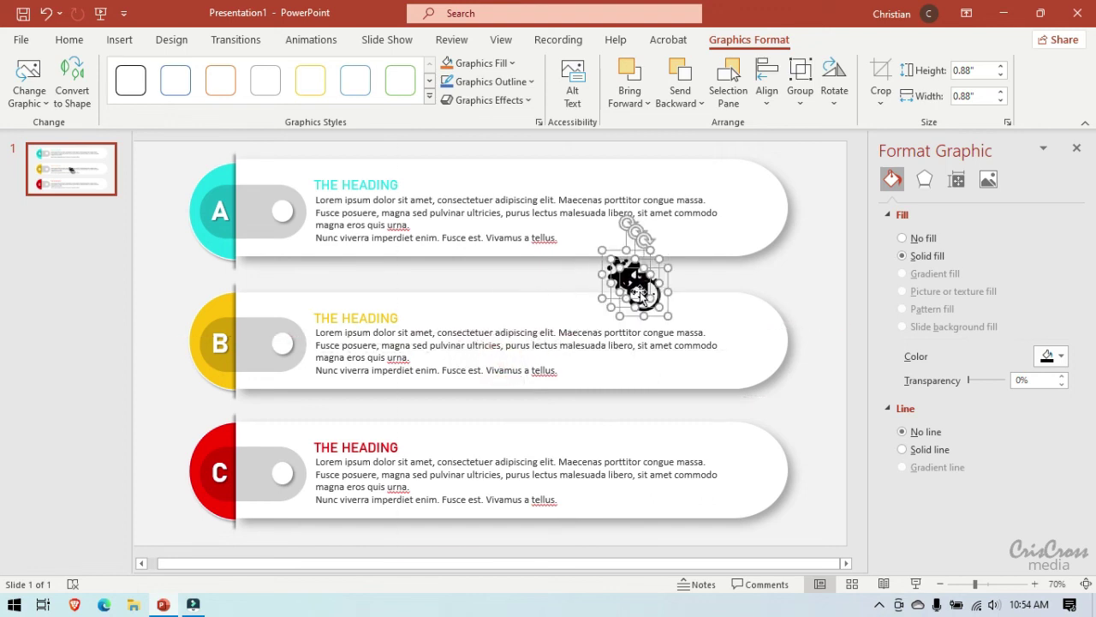
{"action": "left_click", "coordinate": [787, 275]}
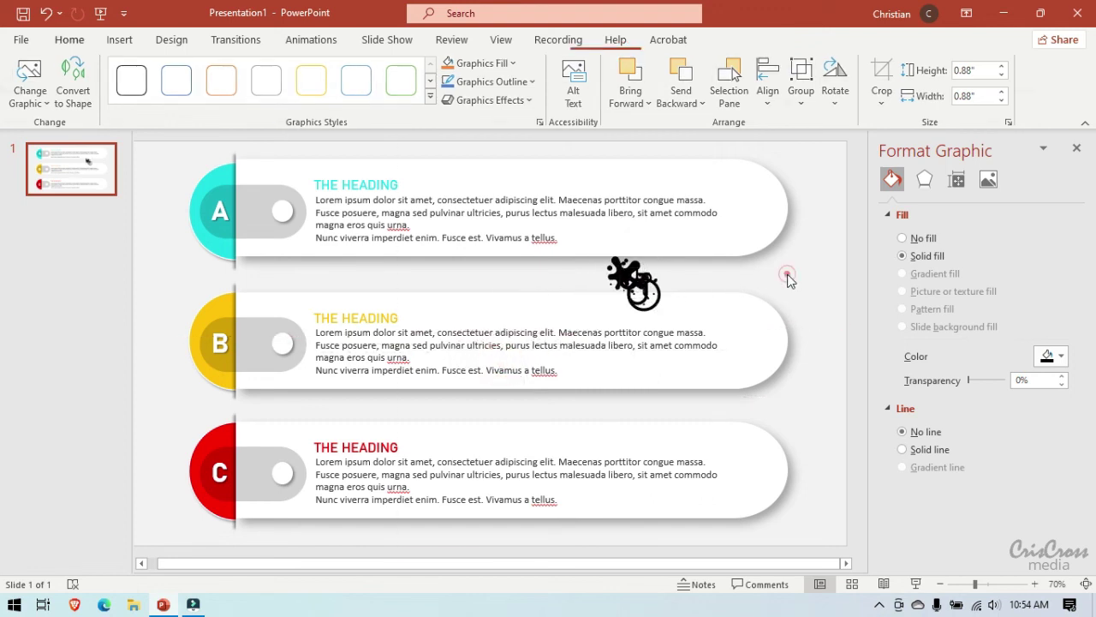
{"action": "left_click", "coordinate": [641, 296]}
{"action": "left_click_drag", "start_coordinate": [643, 294], "coordinate": [755, 213]}
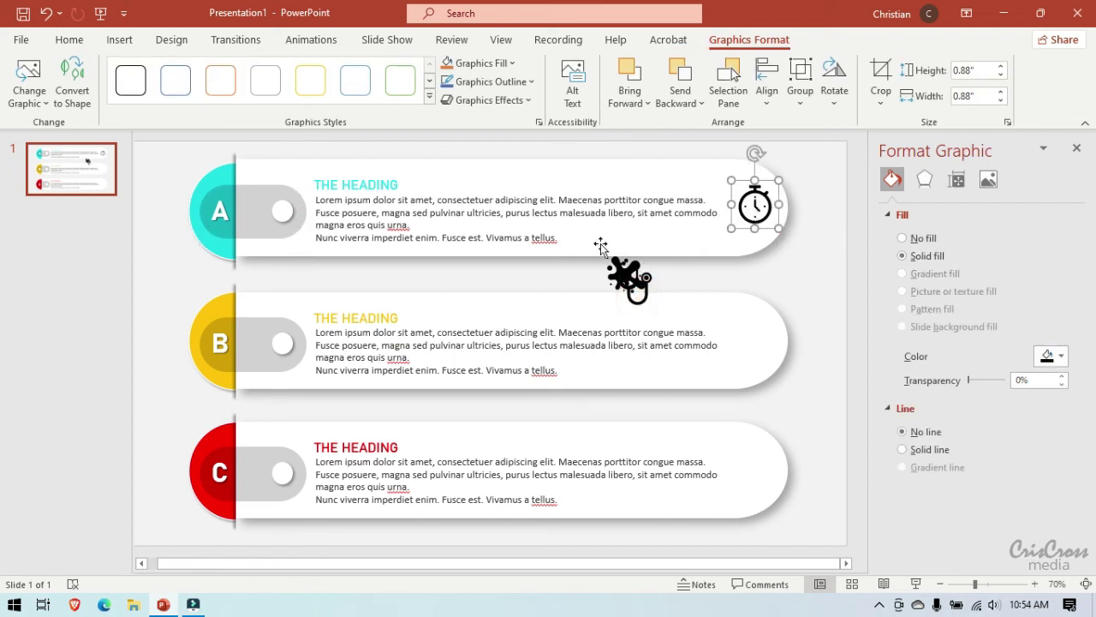
{"action": "left_click", "coordinate": [1056, 356]}
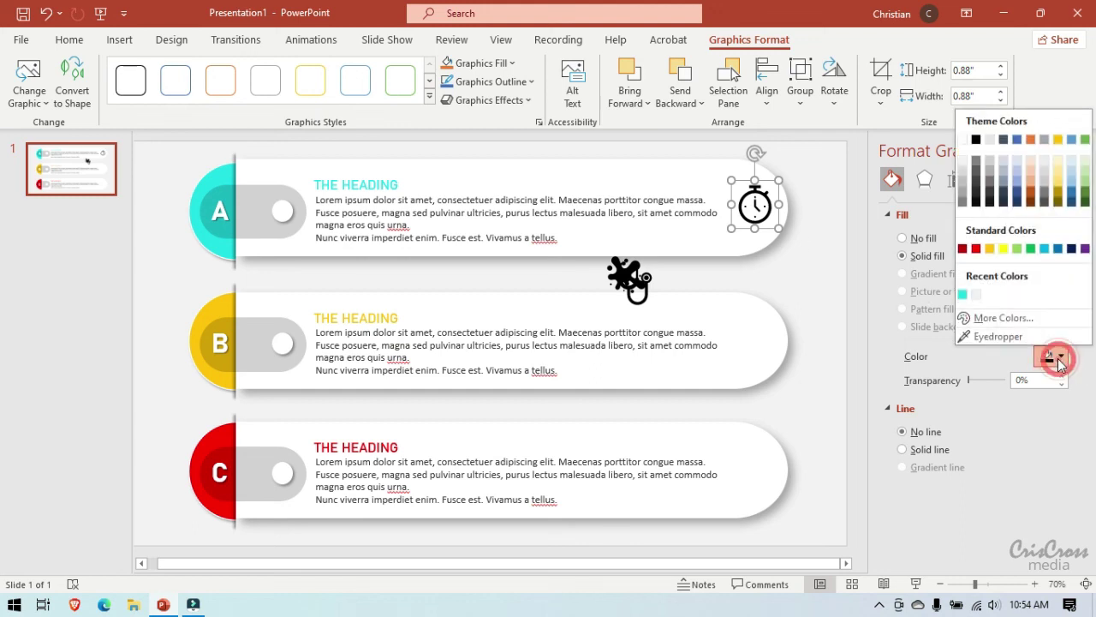
{"action": "left_click", "coordinate": [961, 310]}
{"action": "left_click", "coordinate": [960, 299]}
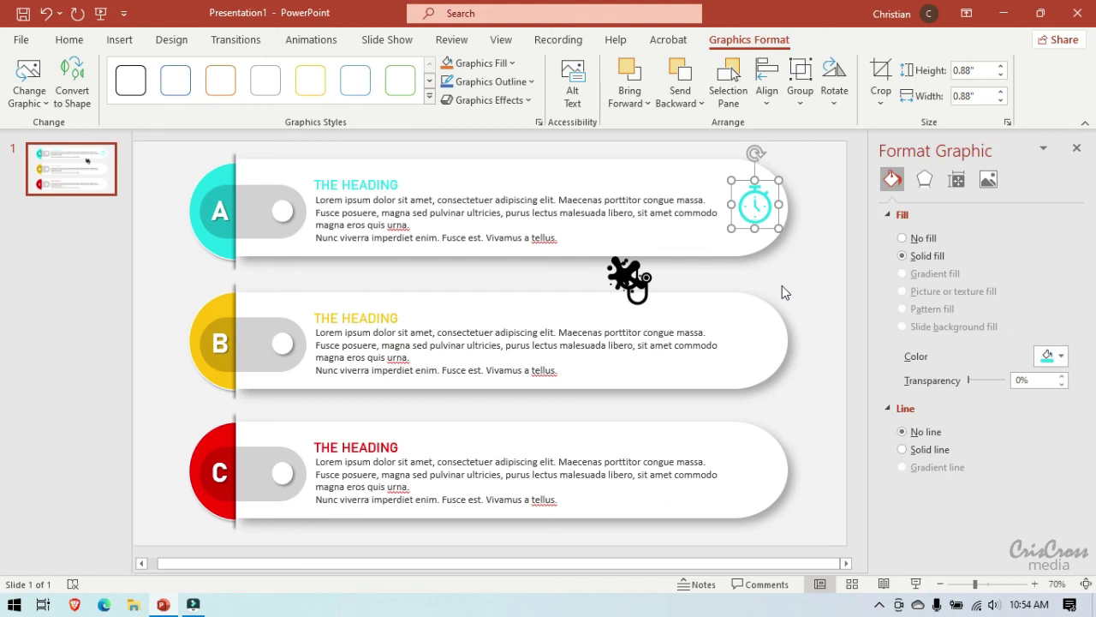
Place a yellow stethoscope on banner B and a red ink splat on banner C.
{"action": "left_click_drag", "start_coordinate": [634, 283], "coordinate": [747, 339]}
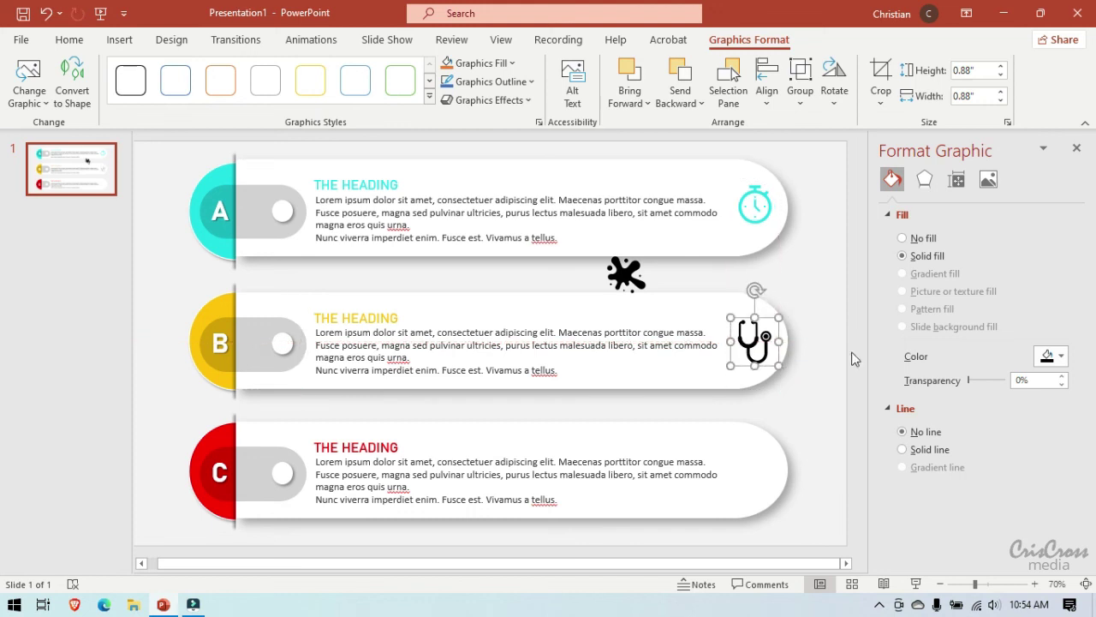
{"action": "left_click", "coordinate": [1052, 356]}
{"action": "left_click", "coordinate": [990, 249]}
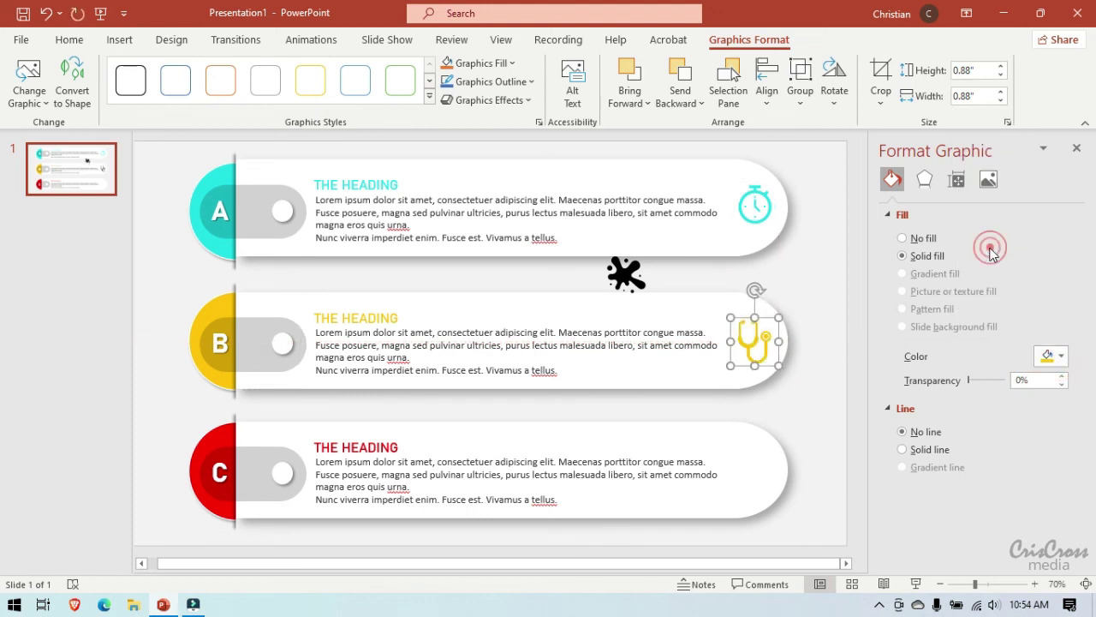
{"action": "left_click_drag", "start_coordinate": [626, 272], "coordinate": [753, 470]}
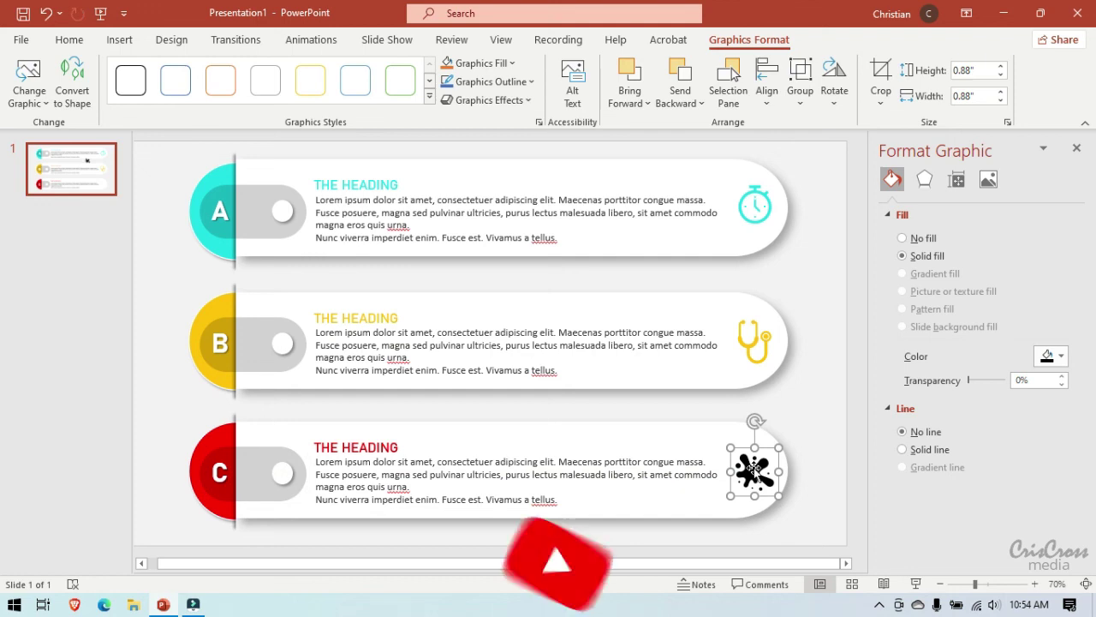
{"action": "left_click", "coordinate": [1061, 356]}
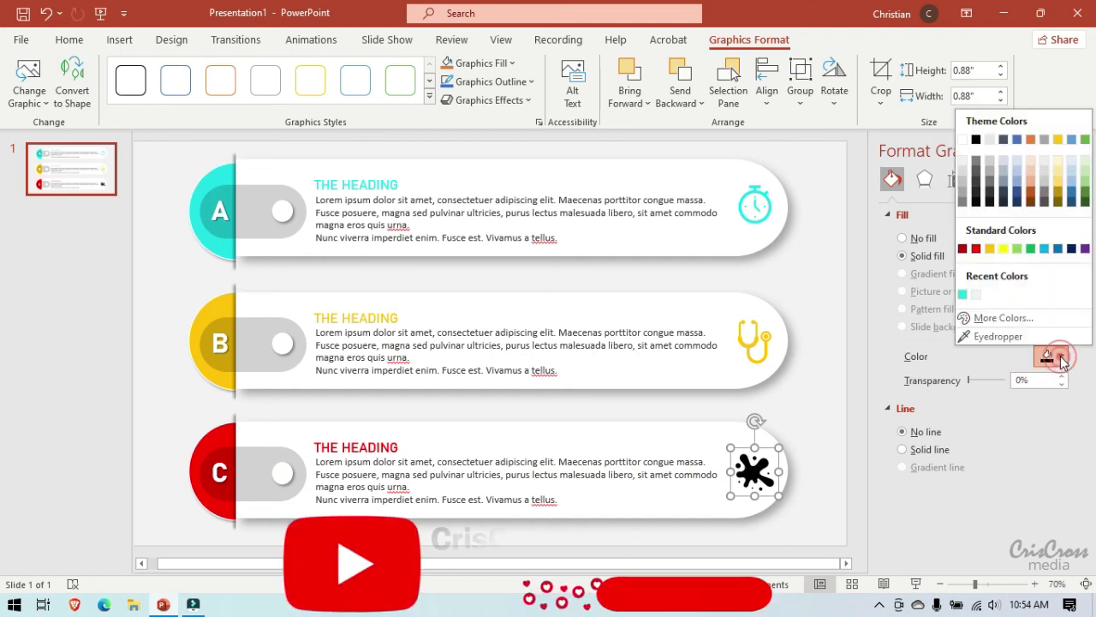
{"action": "left_click", "coordinate": [975, 248]}
{"action": "left_click", "coordinate": [836, 421]}
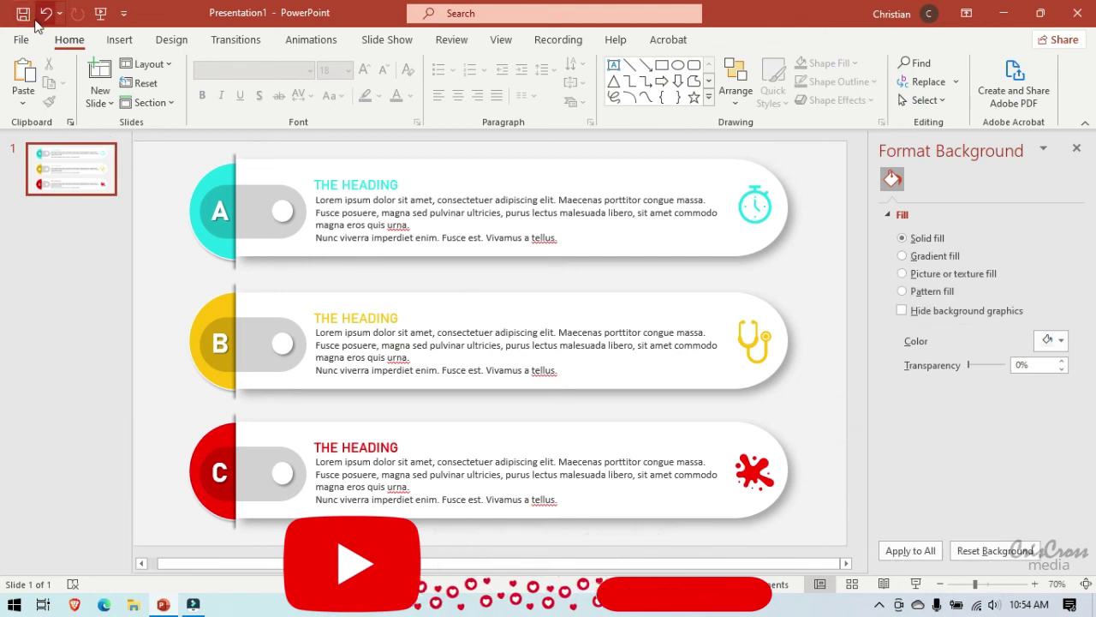
{"action": "left_click", "coordinate": [101, 14]}
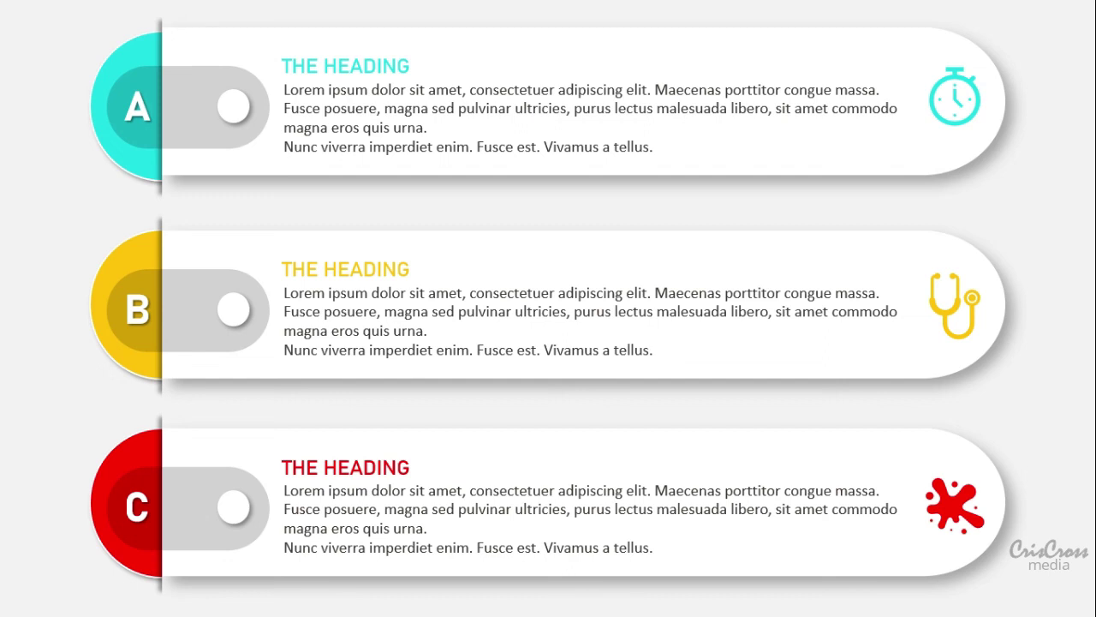
{"action": "key", "text": "Escape"}
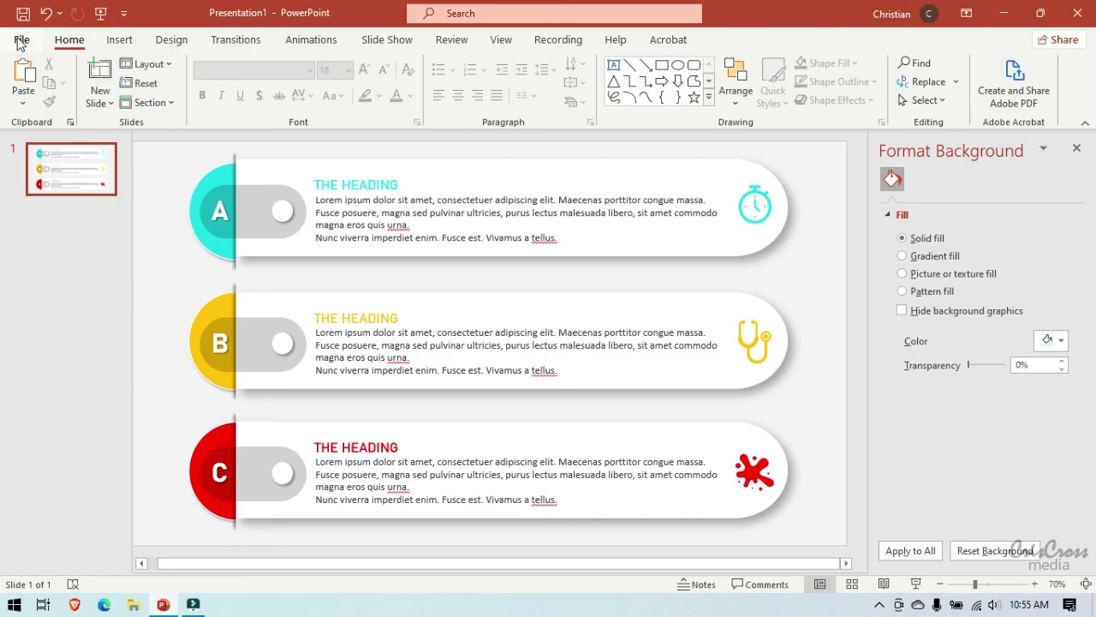
Save the presentation as Presentation16.pptx in the POWERPOINT YOUTUBE folder.
{"action": "left_click", "coordinate": [20, 41]}
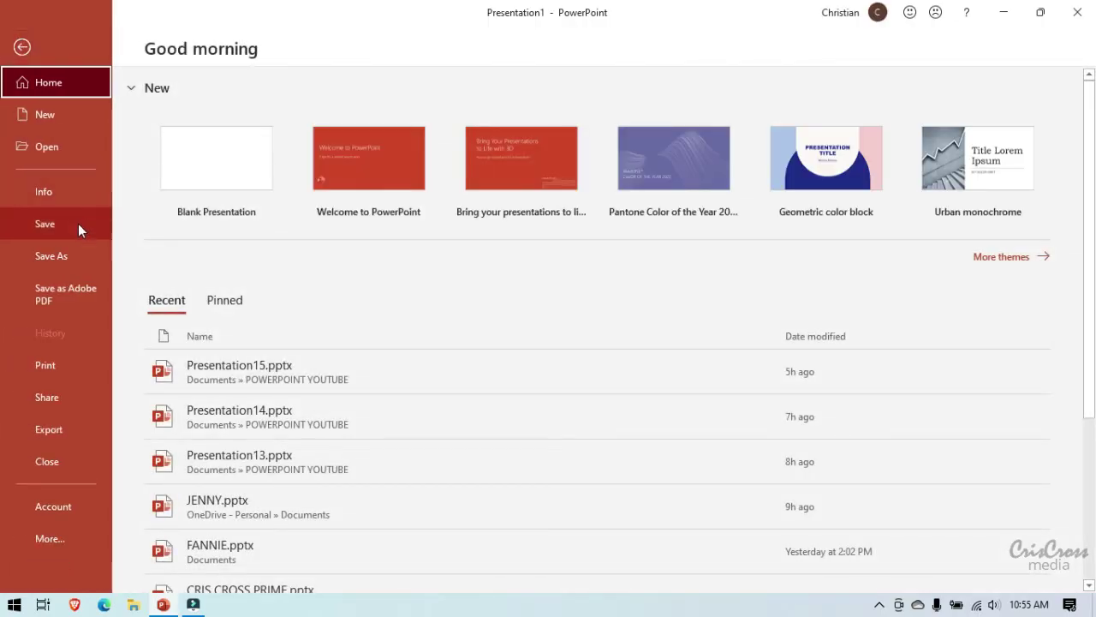
{"action": "left_click", "coordinate": [77, 254]}
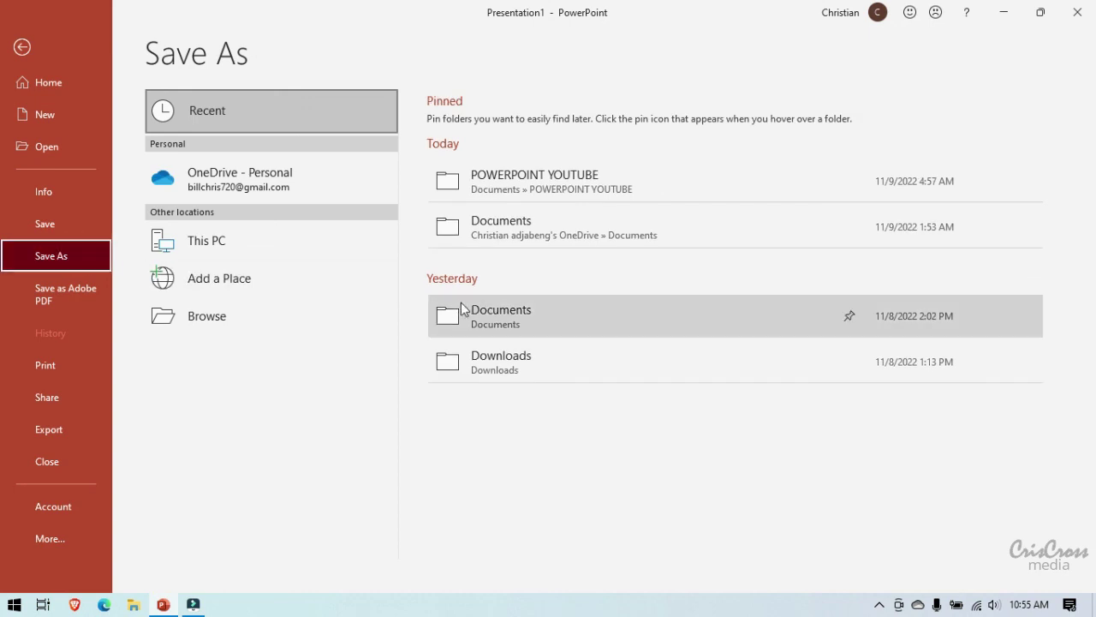
{"action": "left_click", "coordinate": [548, 181]}
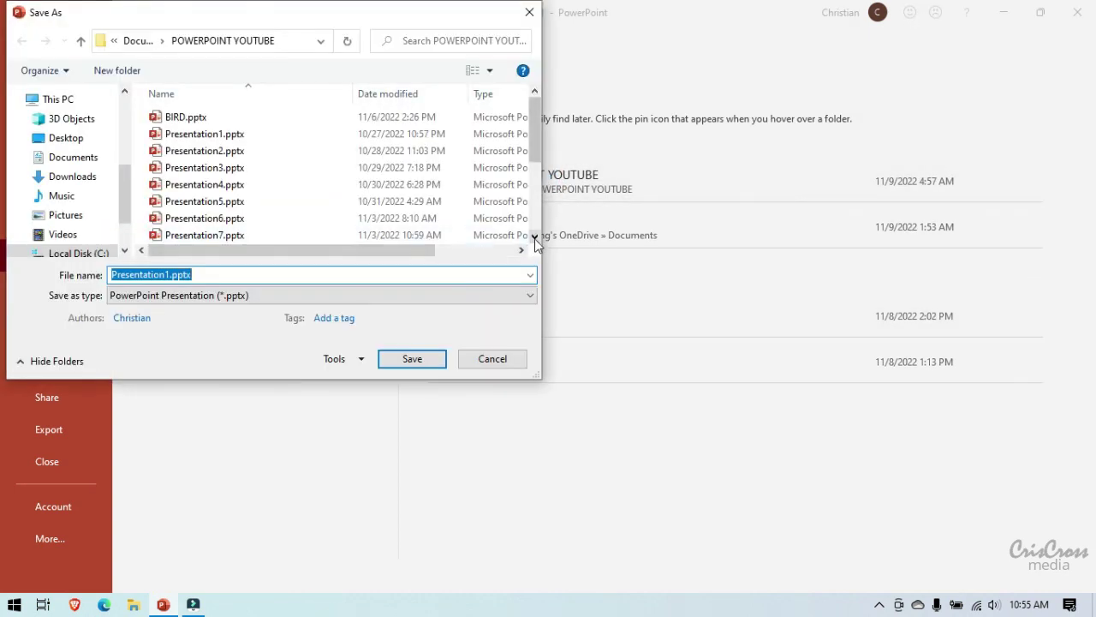
{"action": "left_click", "coordinate": [535, 238]}
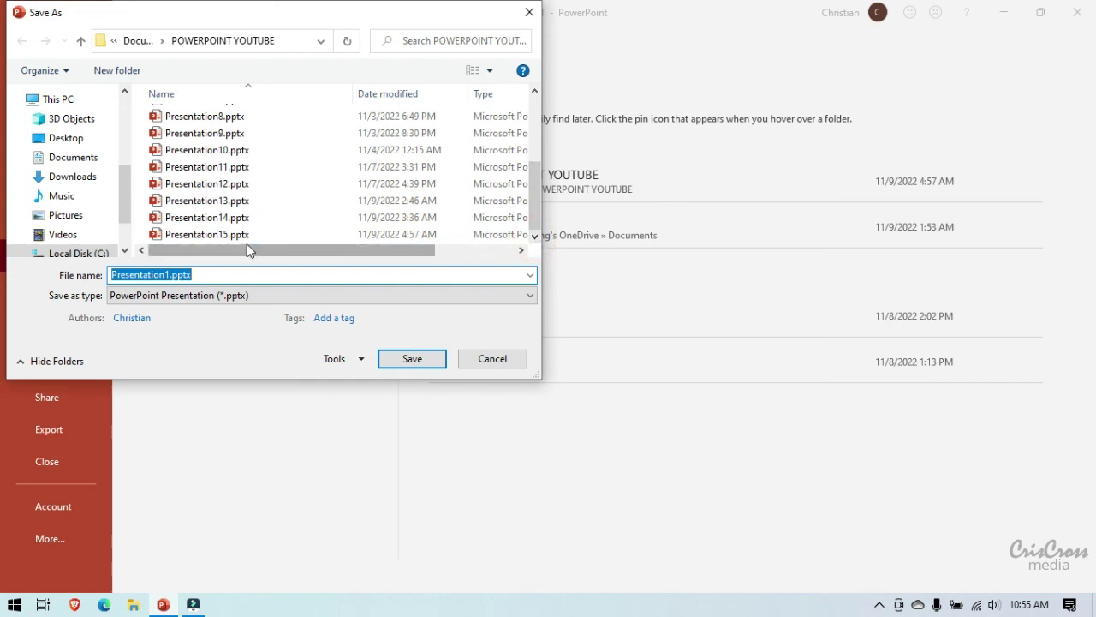
{"action": "left_click", "coordinate": [247, 235]}
{"action": "left_click", "coordinate": [176, 275]}
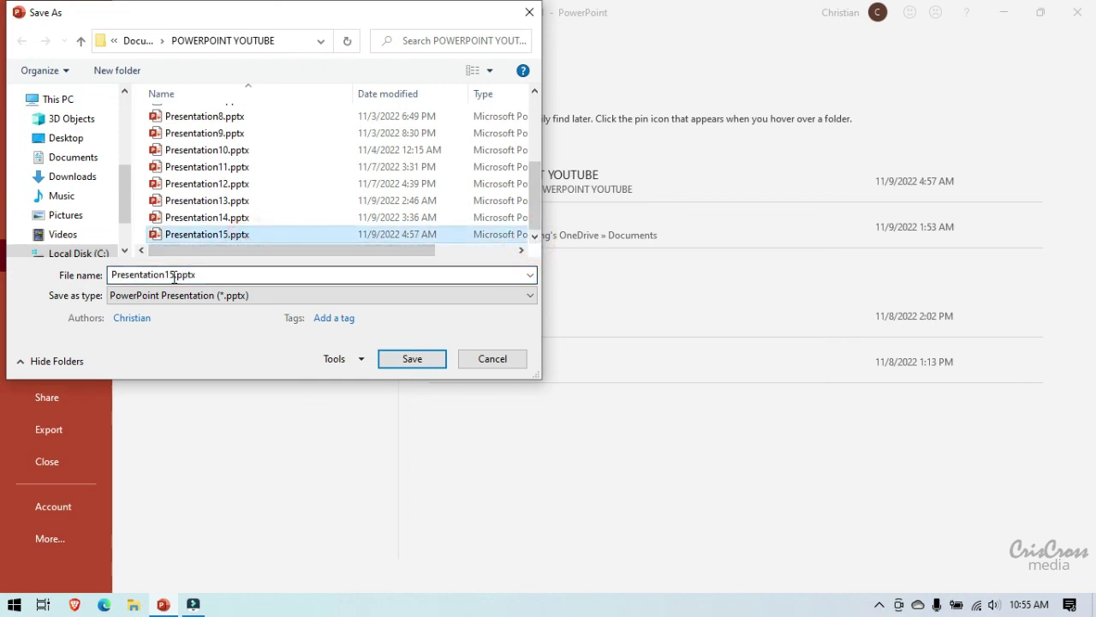
{"action": "double_click", "coordinate": [174, 275]}
{"action": "left_click", "coordinate": [174, 275]}
{"action": "key", "text": "BackSpace"}
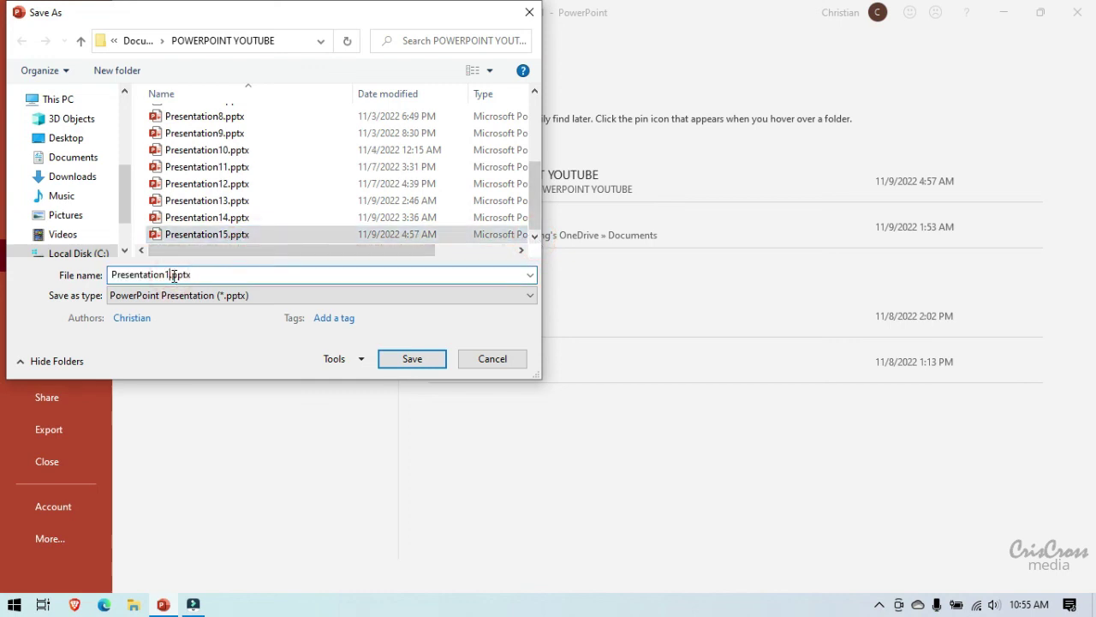
{"action": "type", "text": "6"}
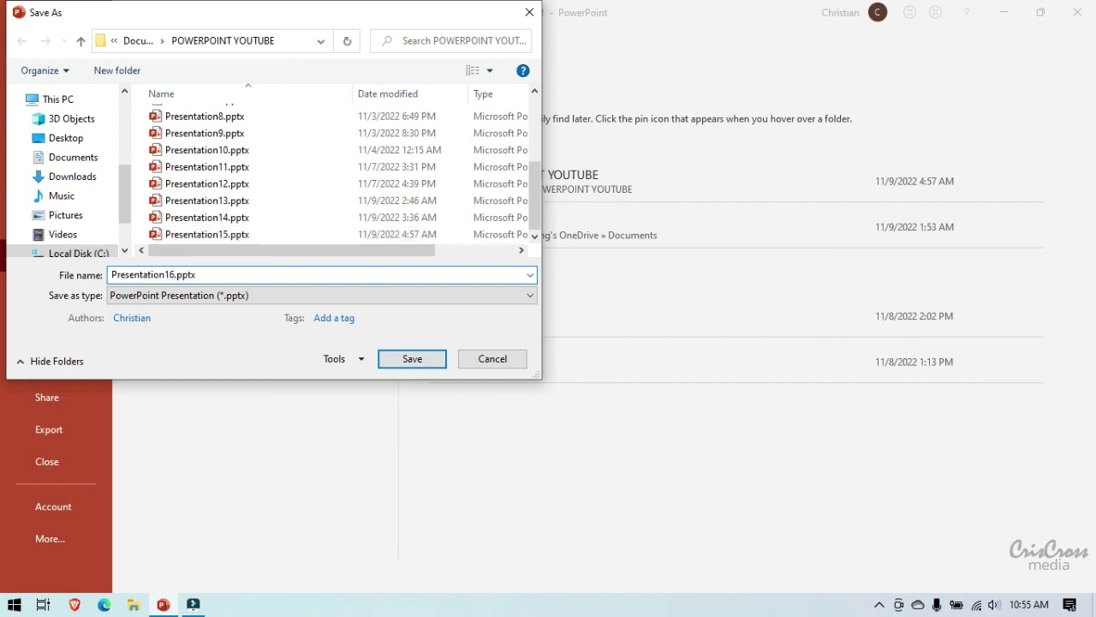
{"action": "left_click", "coordinate": [399, 364]}
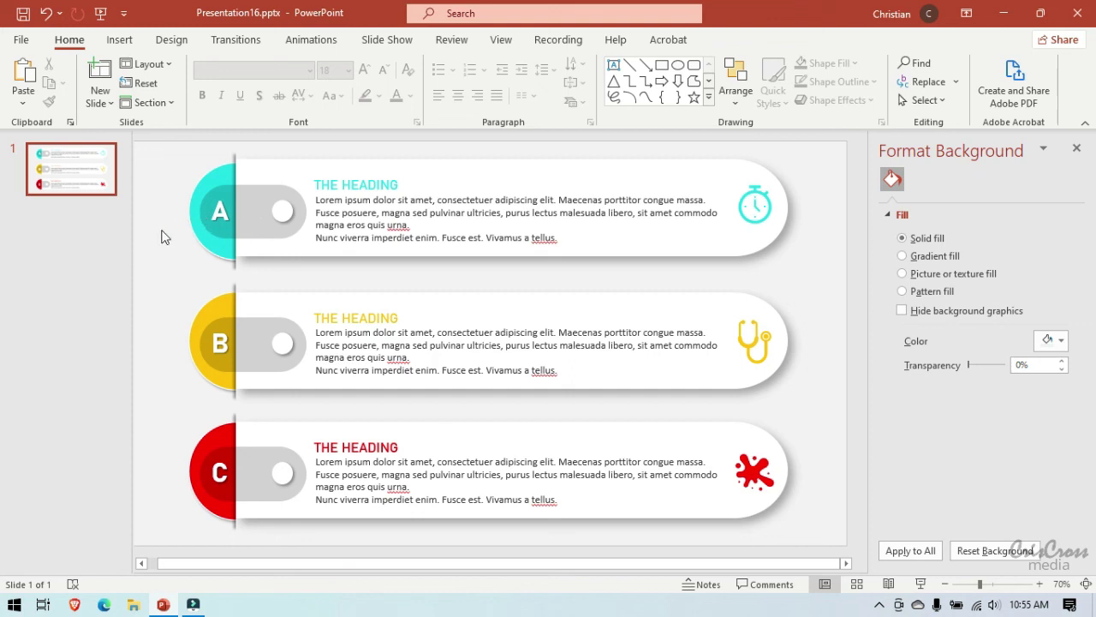
{"action": "left_click", "coordinate": [26, 17]}
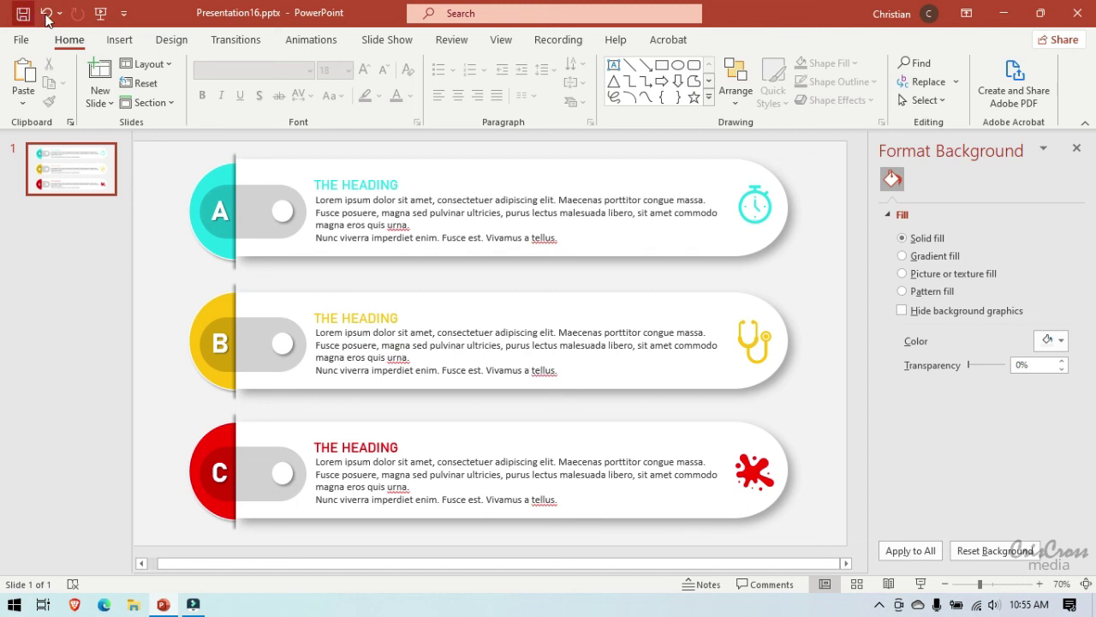
{"action": "left_click", "coordinate": [101, 14]}
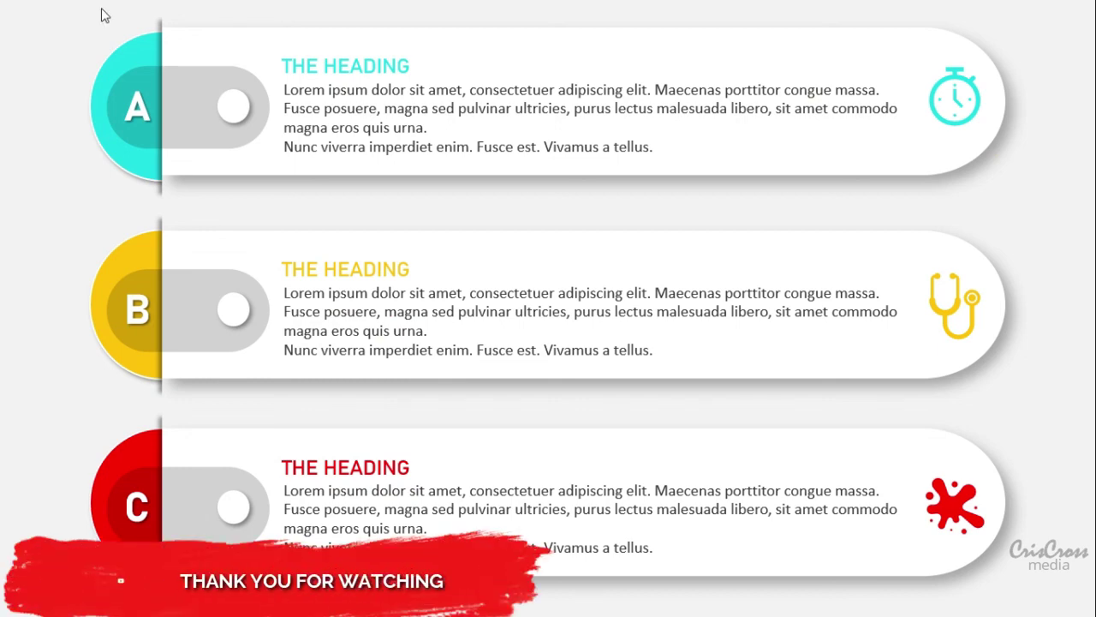
{"action": "key", "text": "Escape"}
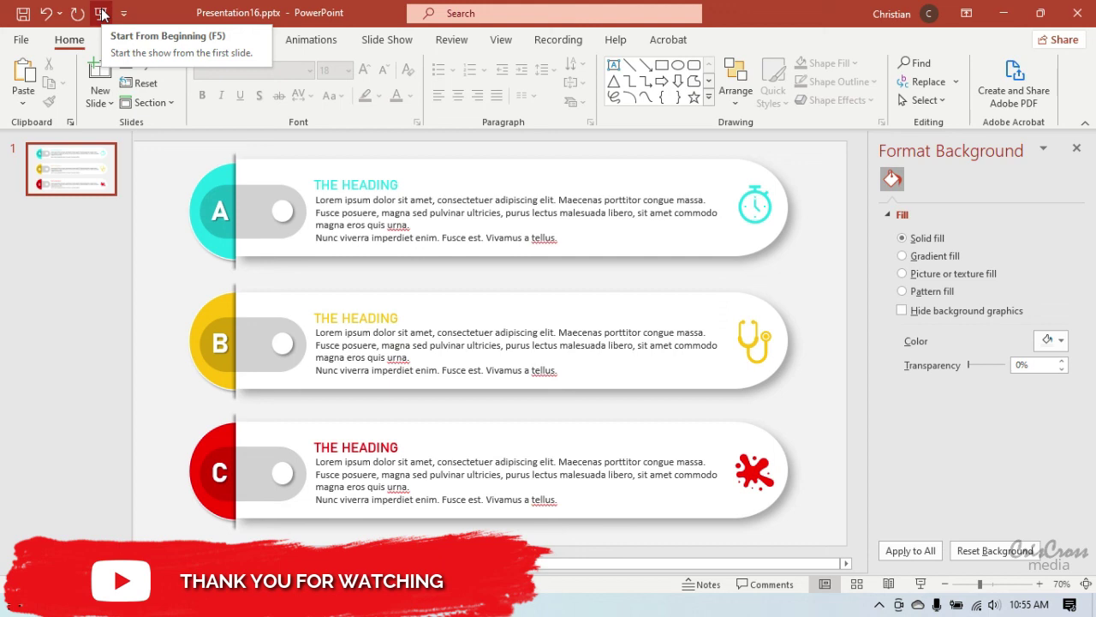